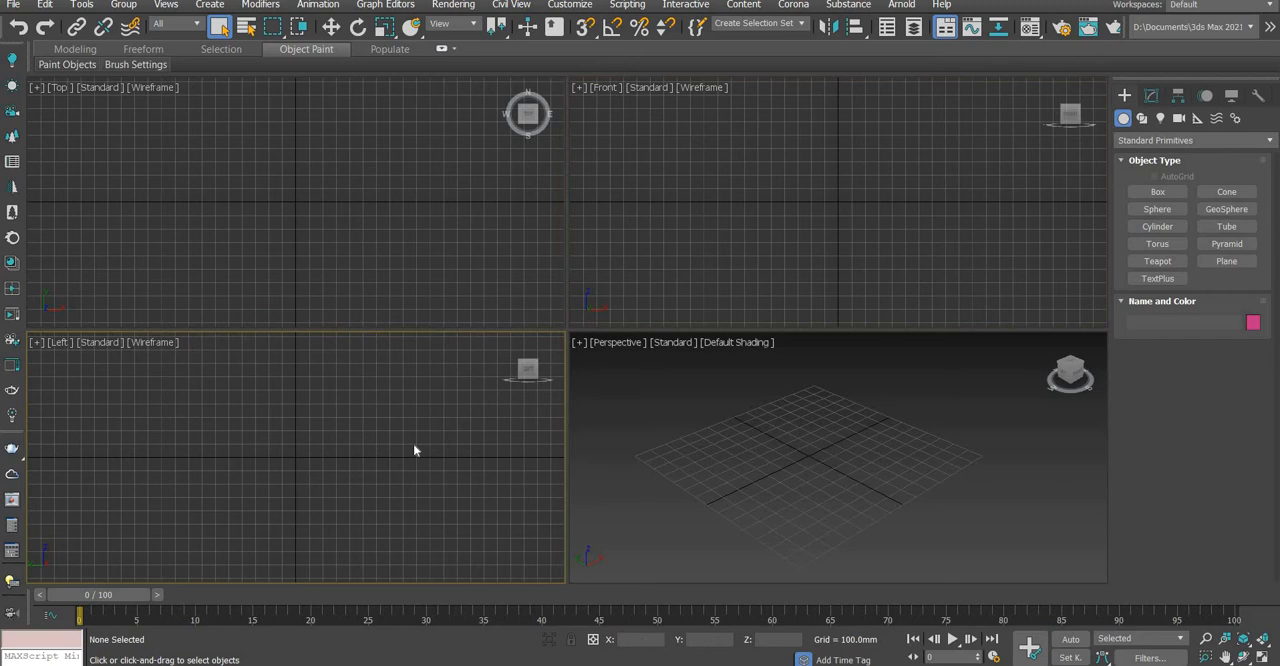
Activate the individual viewports one after another and maximize the Perspective viewport
click(664, 440)
click(666, 314)
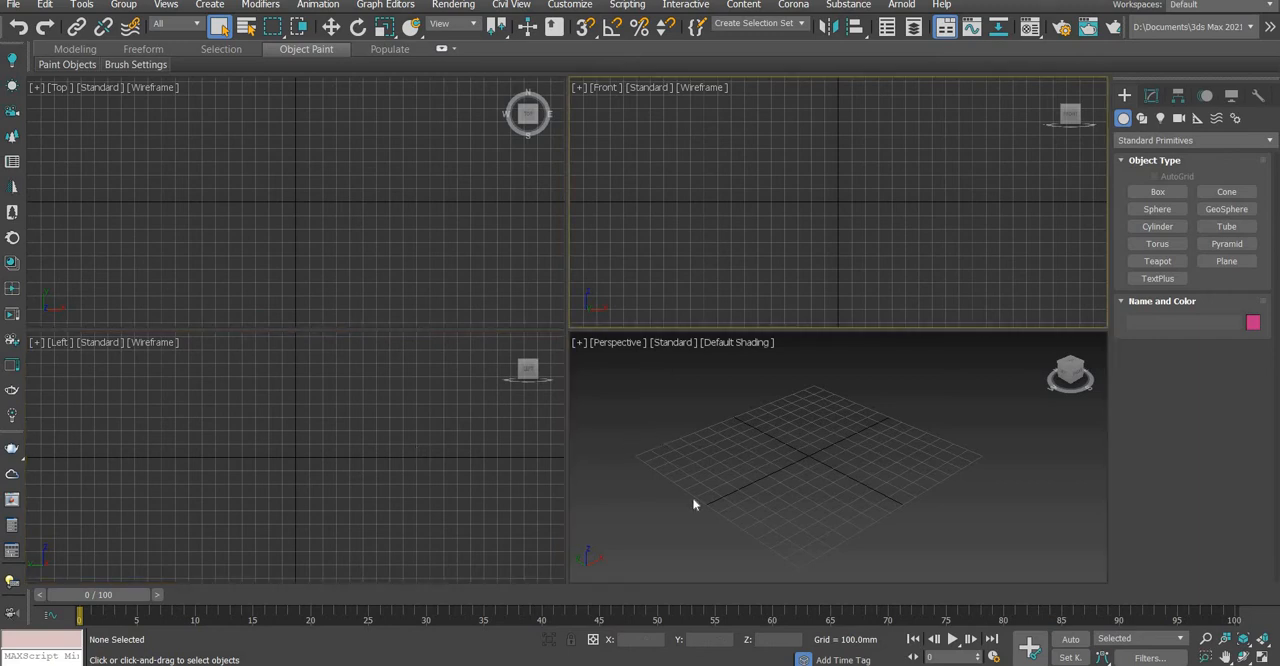
click(694, 504)
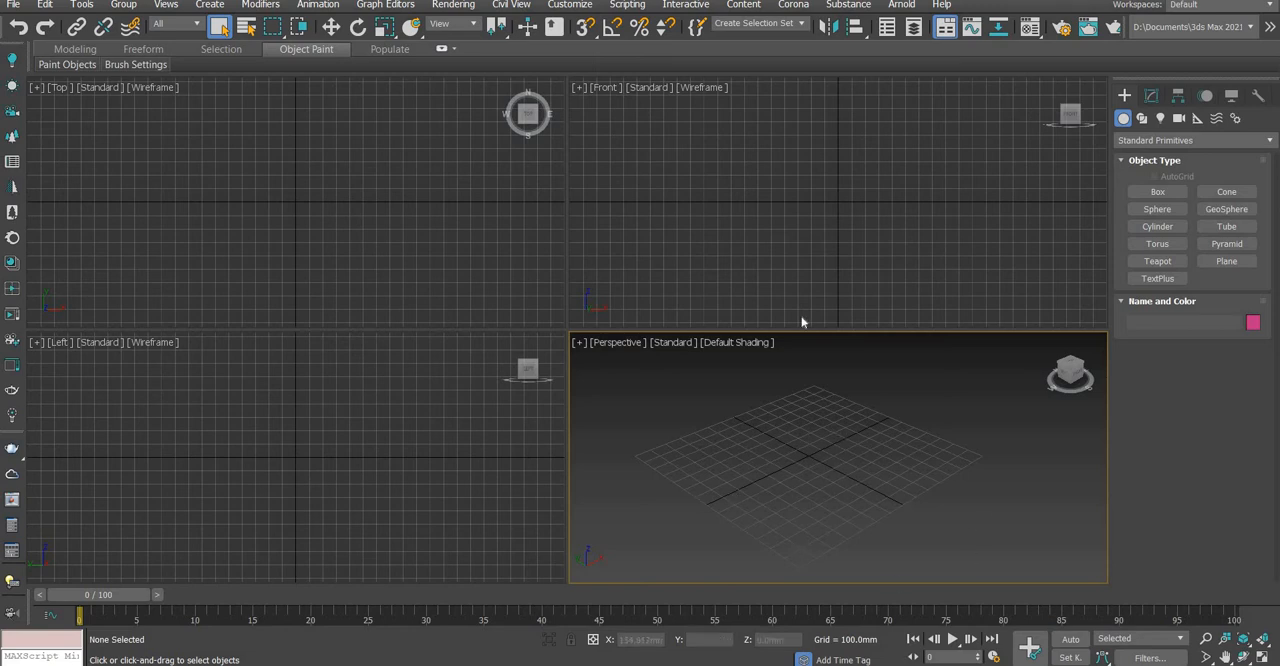
click(731, 268)
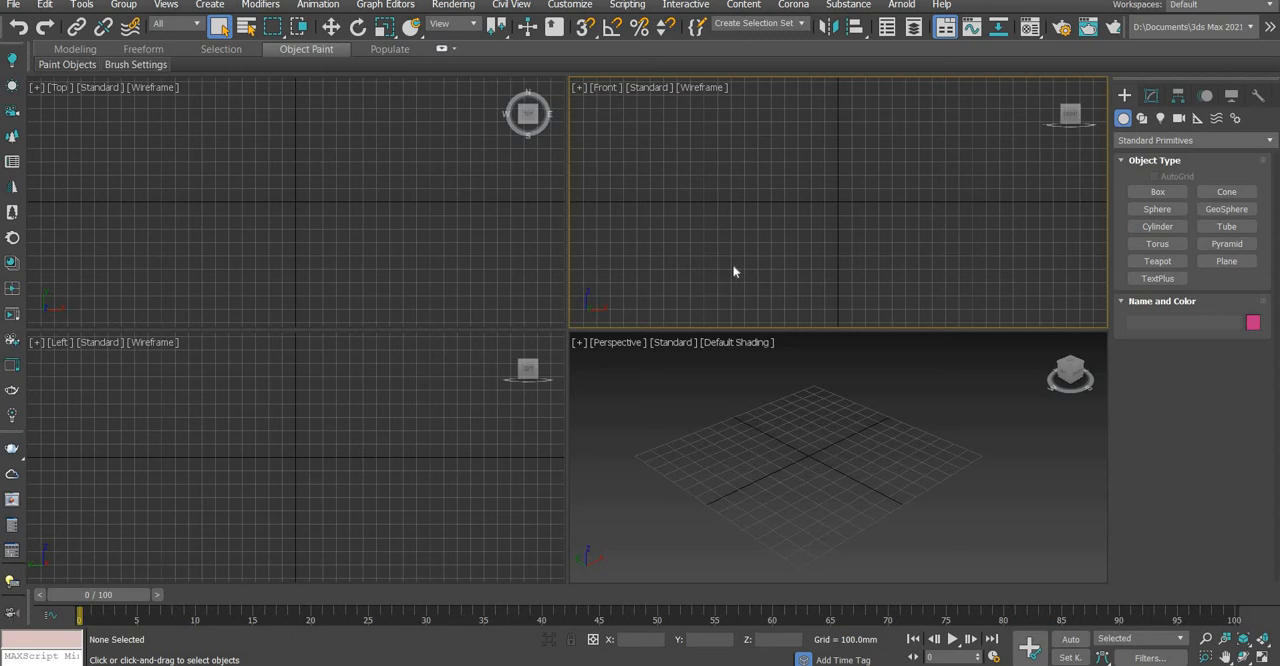
click(743, 423)
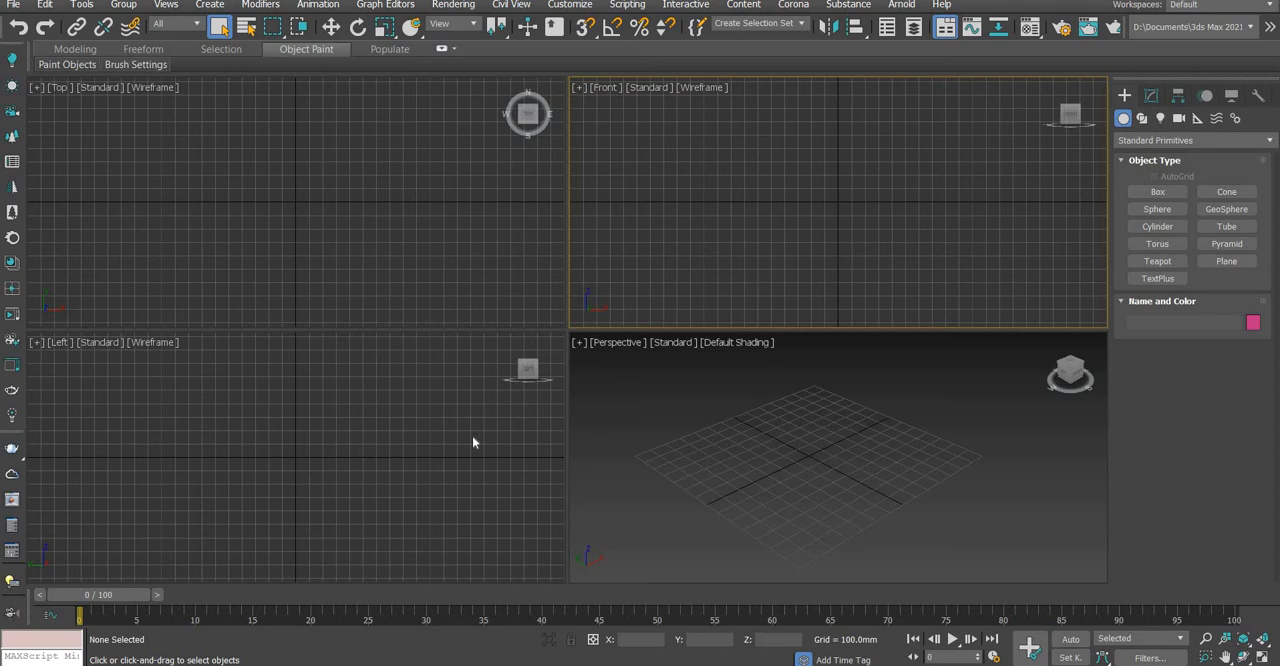
click(430, 392)
click(430, 288)
click(675, 310)
click(708, 405)
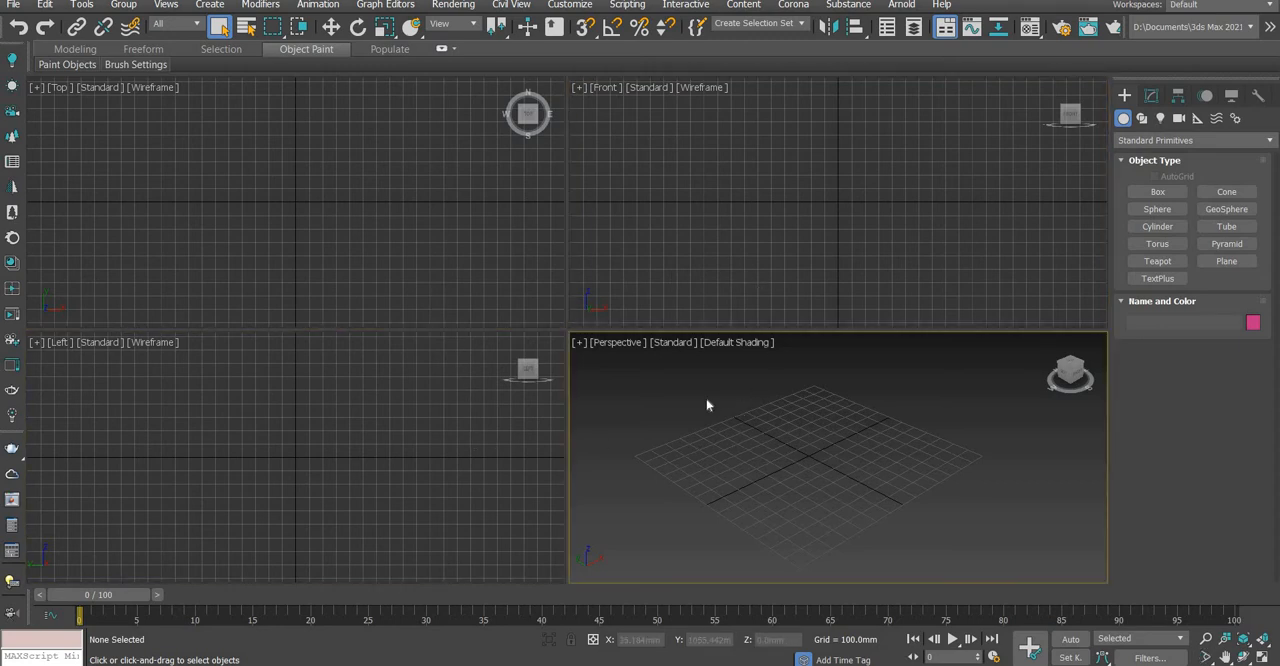
key(alt+w)
Examine the empty home grid from several angles and toggle its visibility off and back on
middle_drag(515, 380, 667, 428)
scroll(677, 380, down, 5)
middle_drag(677, 380, 593, 382)
scroll(590, 389, up, 3)
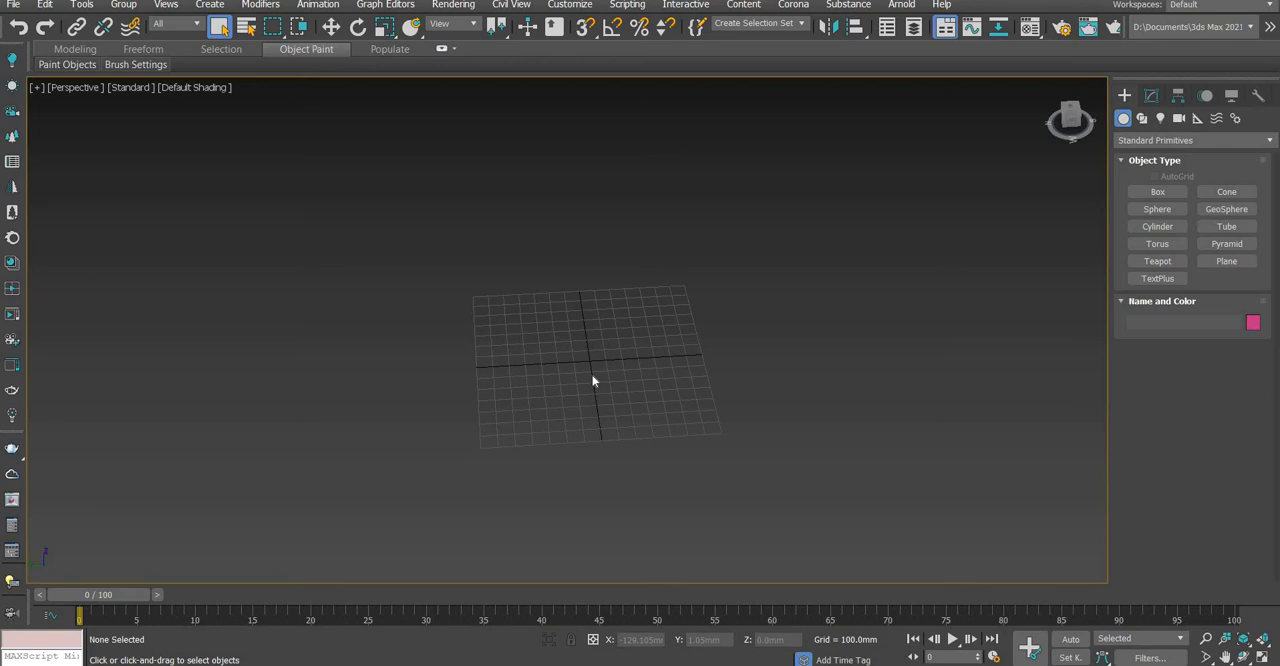
middle_drag(697, 337, 695, 313)
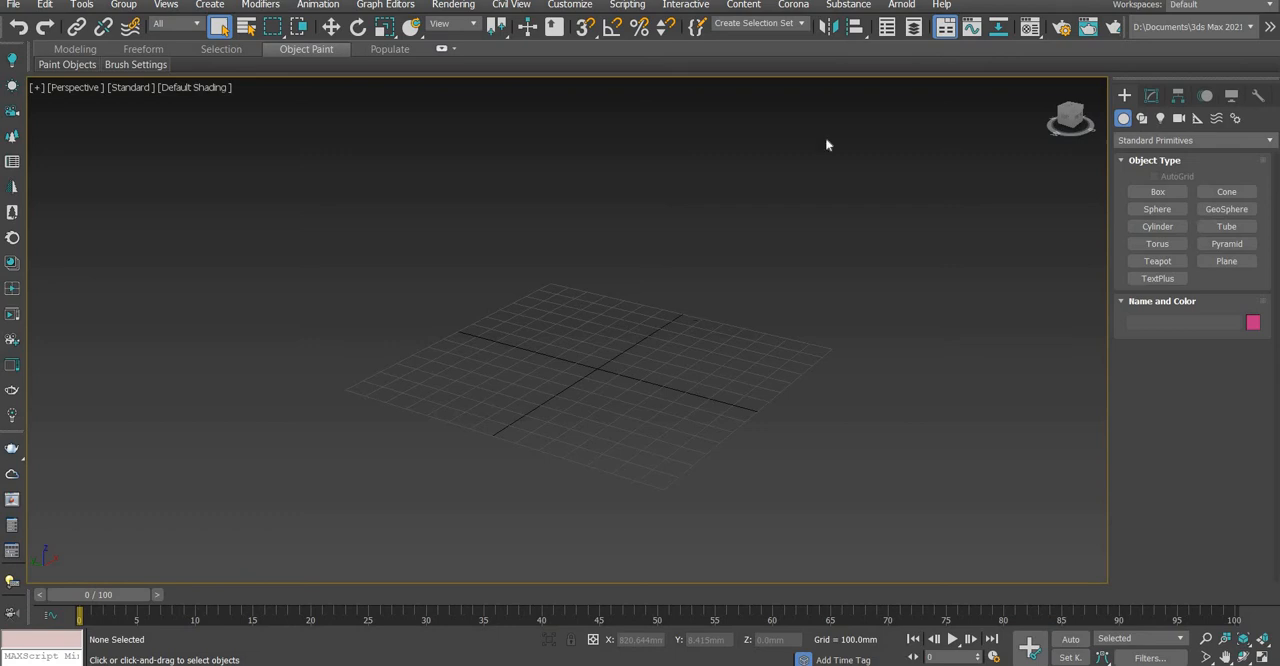
key(g)
key(g)
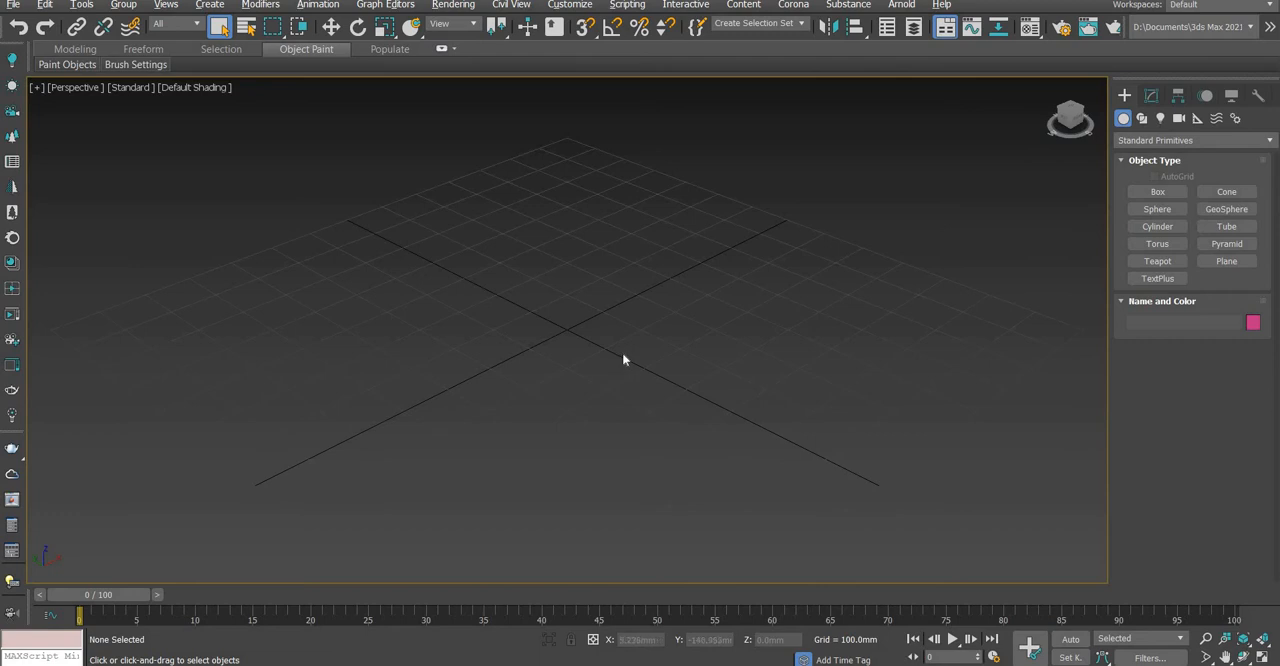
Inspect the home grid in the Perspective viewport close up, from afar and from different sides
scroll(622, 352, down, 5)
alt+middle_drag(647, 333, 620, 351)
scroll(584, 406, down, 5)
scroll(592, 410, up, 5)
alt+middle_drag(660, 403, 590, 411)
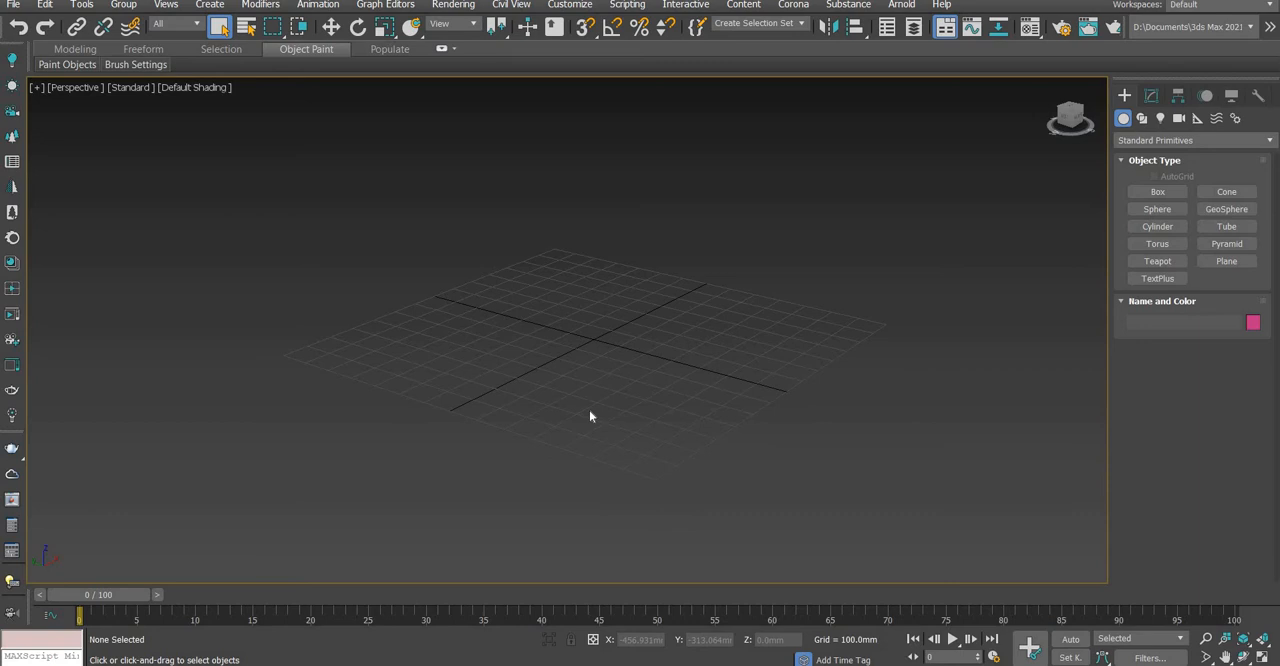
scroll(620, 378, down, 3)
alt+middle_drag(628, 418, 652, 399)
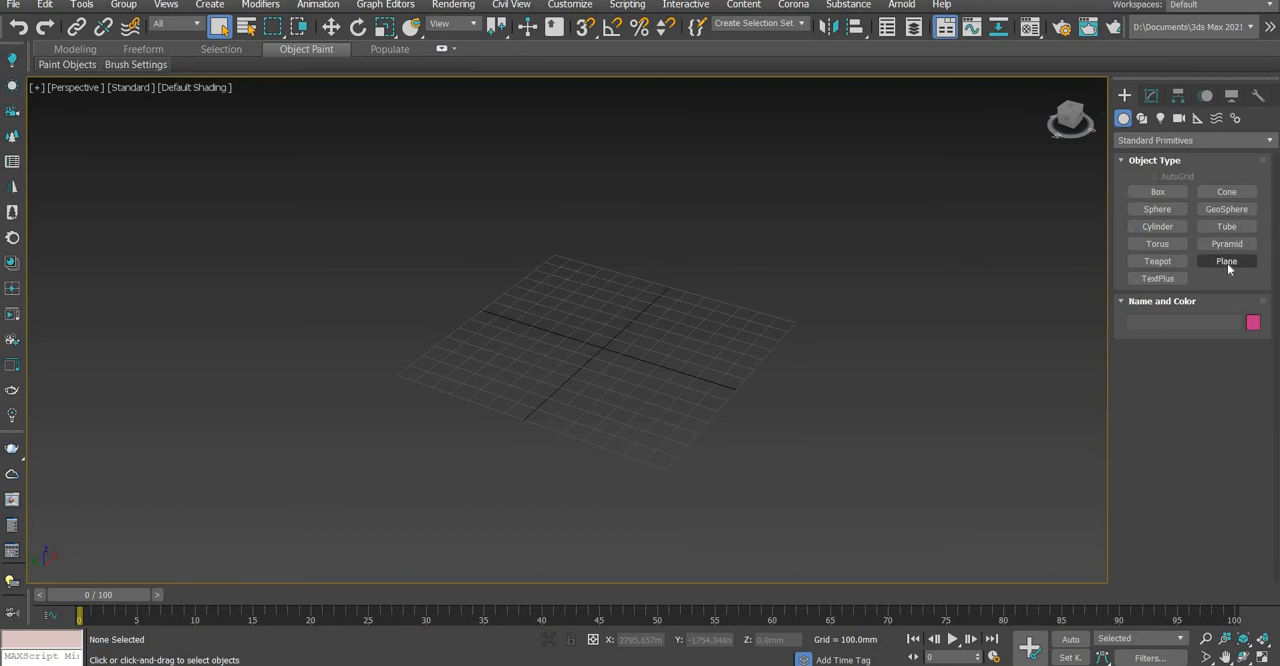
mouse_move(578, 374)
middle_down()
mouse_move(697, 378)
mouse_move(590, 373)
middle_up()
alt+middle_drag(466, 360, 543, 429)
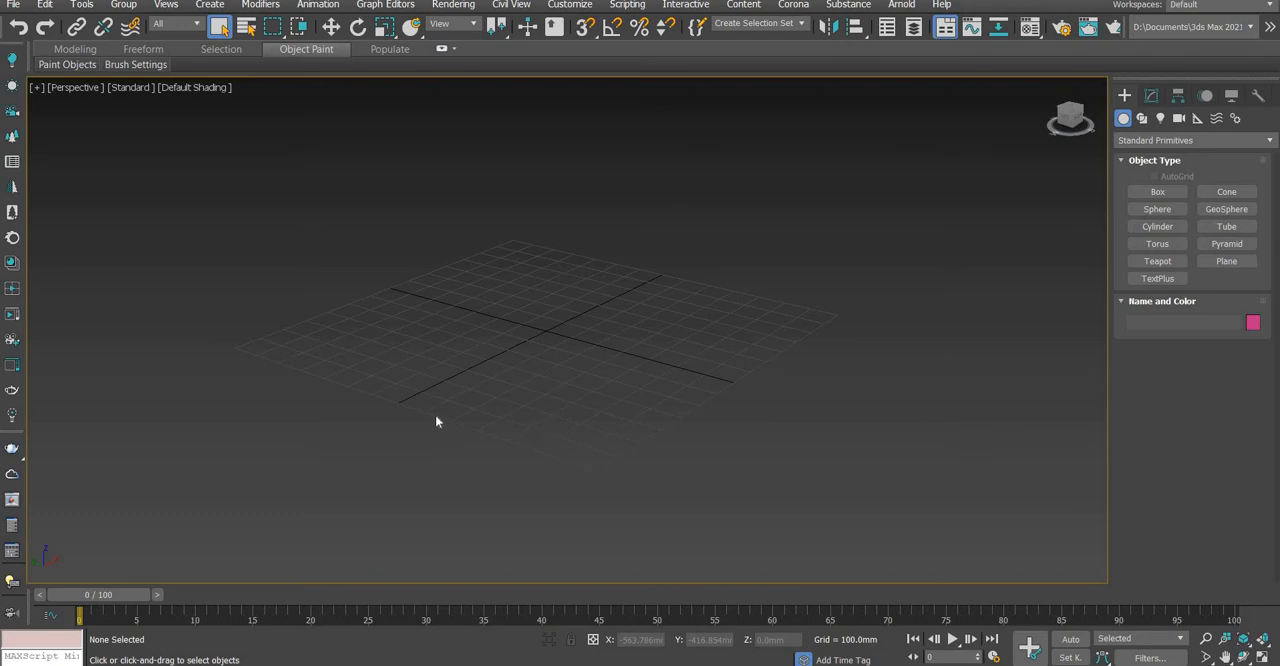
alt+middle_drag(497, 411, 689, 180)
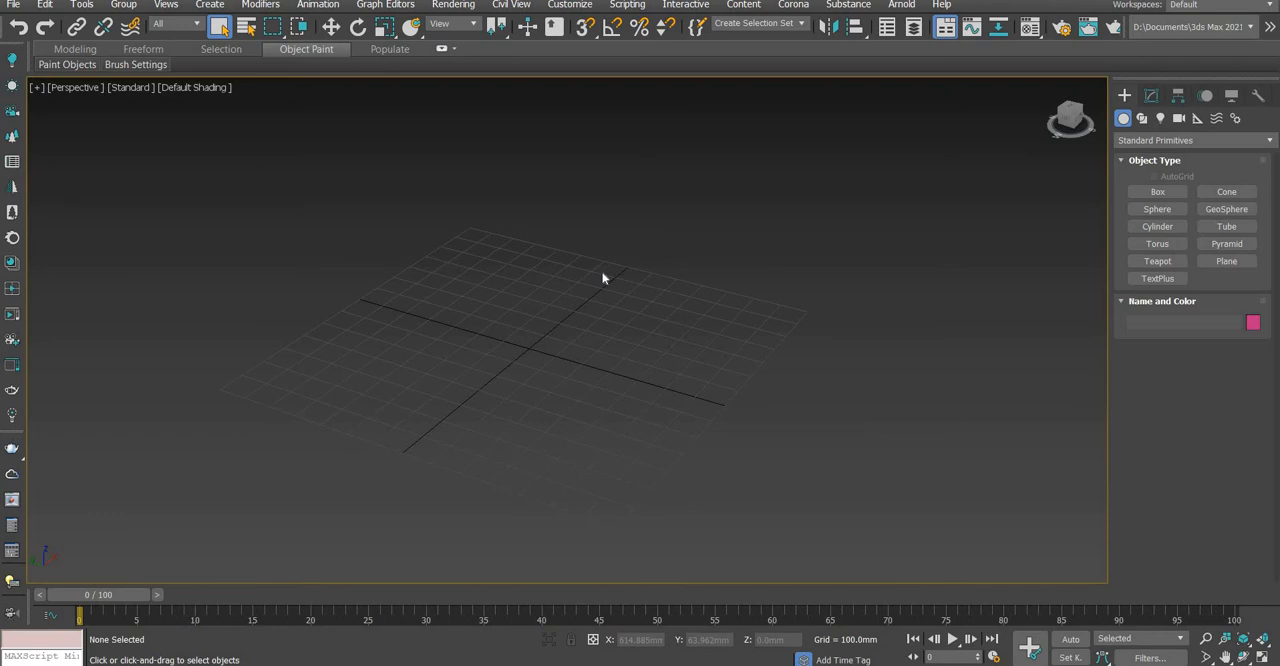
scroll(557, 378, down, 3)
scroll(562, 374, up, 2)
scroll(573, 395, down, 2)
scroll(649, 391, up, 4)
scroll(649, 391, down, 2)
scroll(649, 390, up, 2)
alt+middle_drag(649, 390, 638, 403)
alt+middle_drag(654, 408, 646, 449)
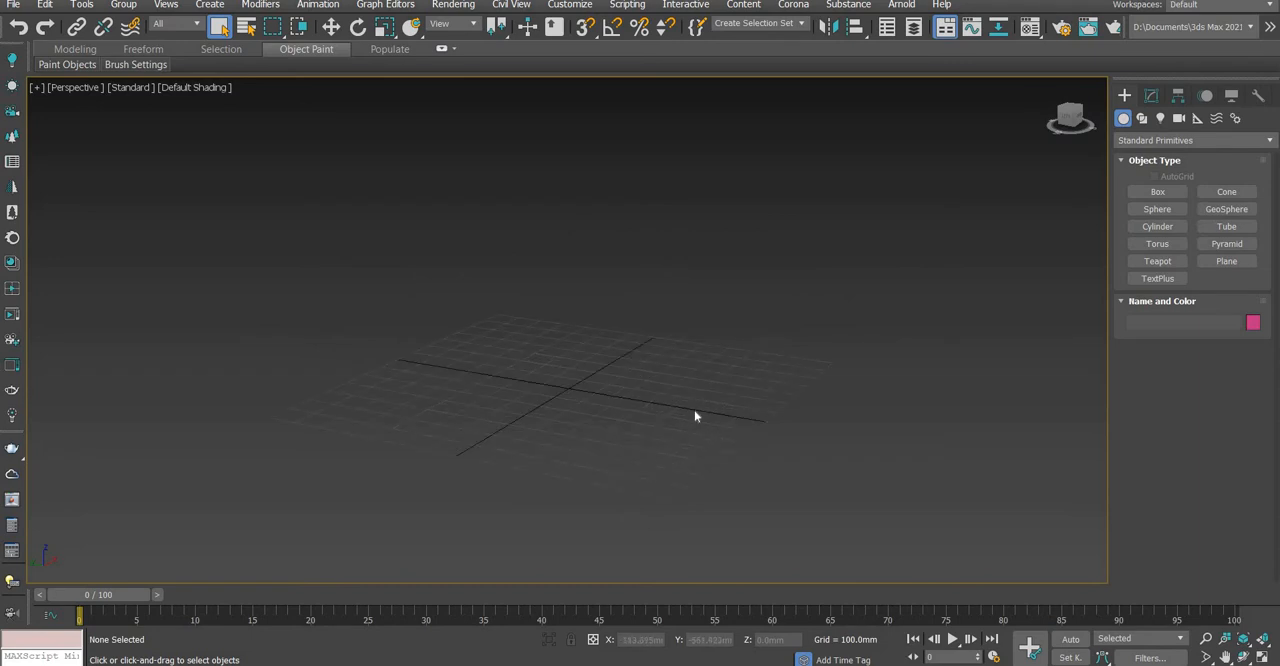
middle_drag(622, 427, 676, 422)
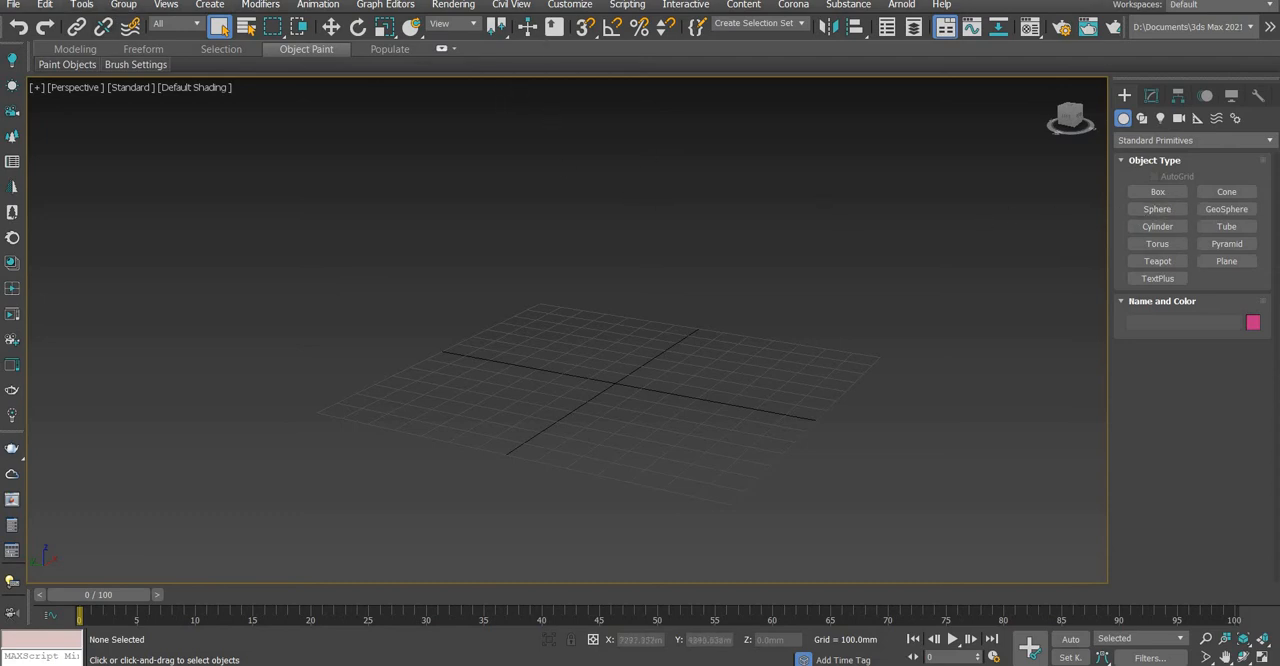
Set the system unit scale to 1 unit = 1.0 millimeters, with metric millimeters as the display unit
click(574, 6)
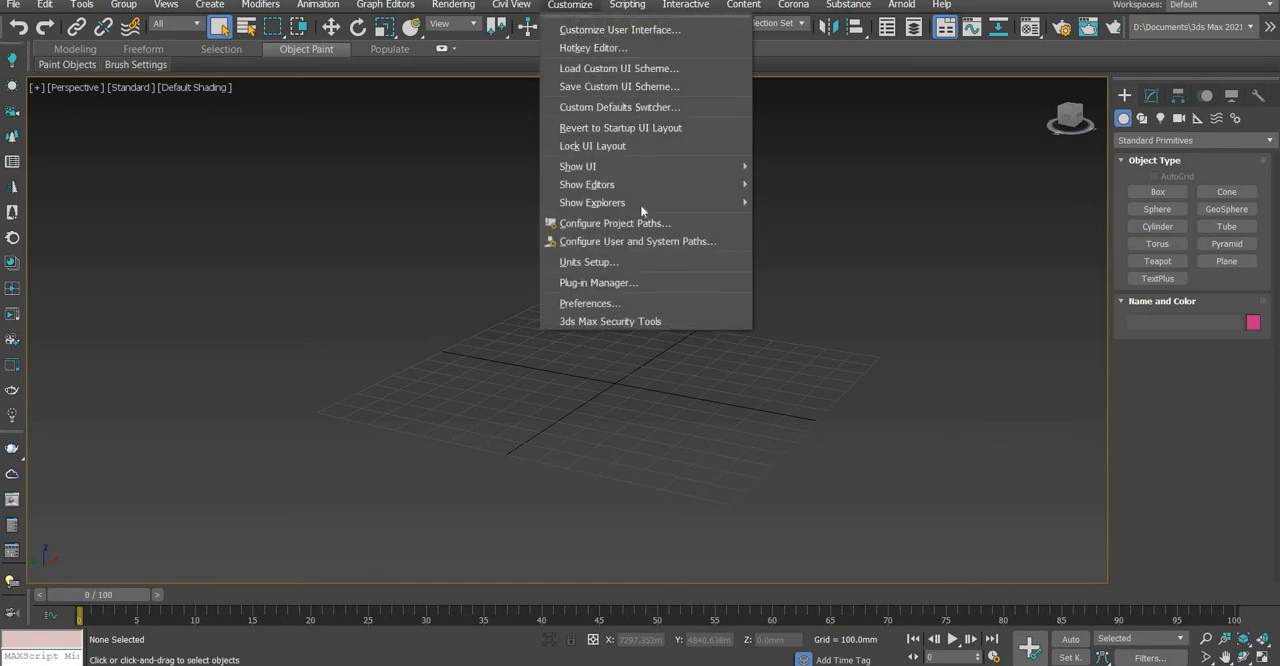
click(632, 266)
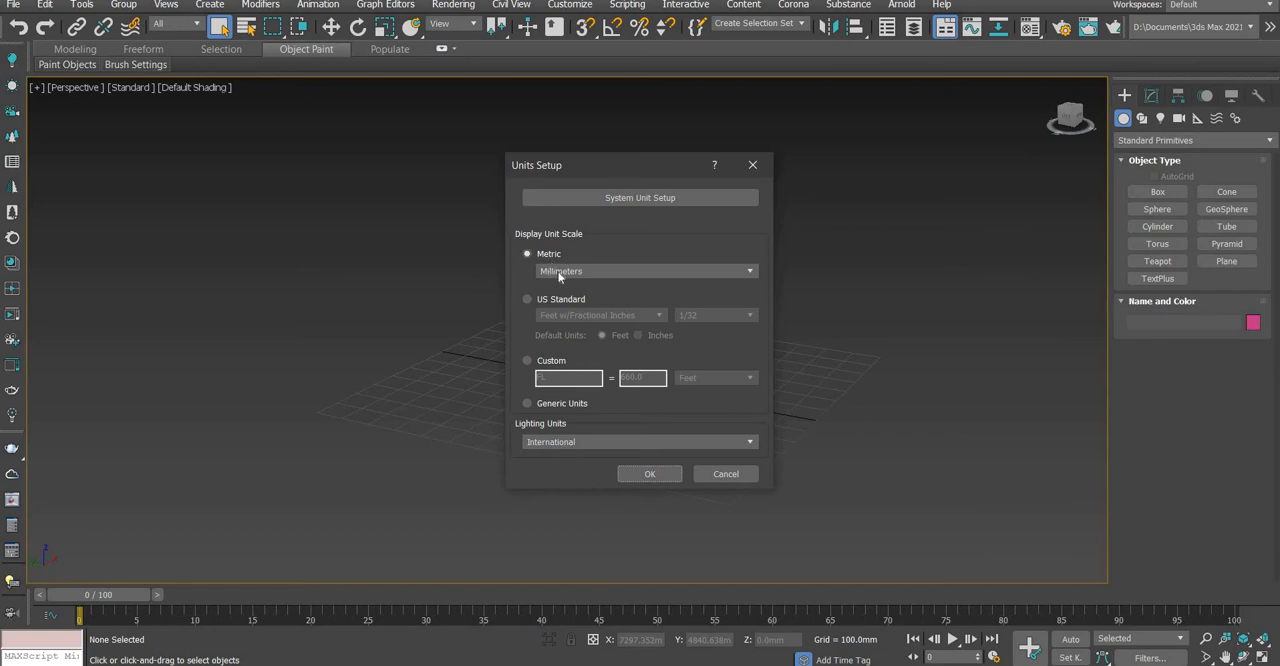
click(562, 272)
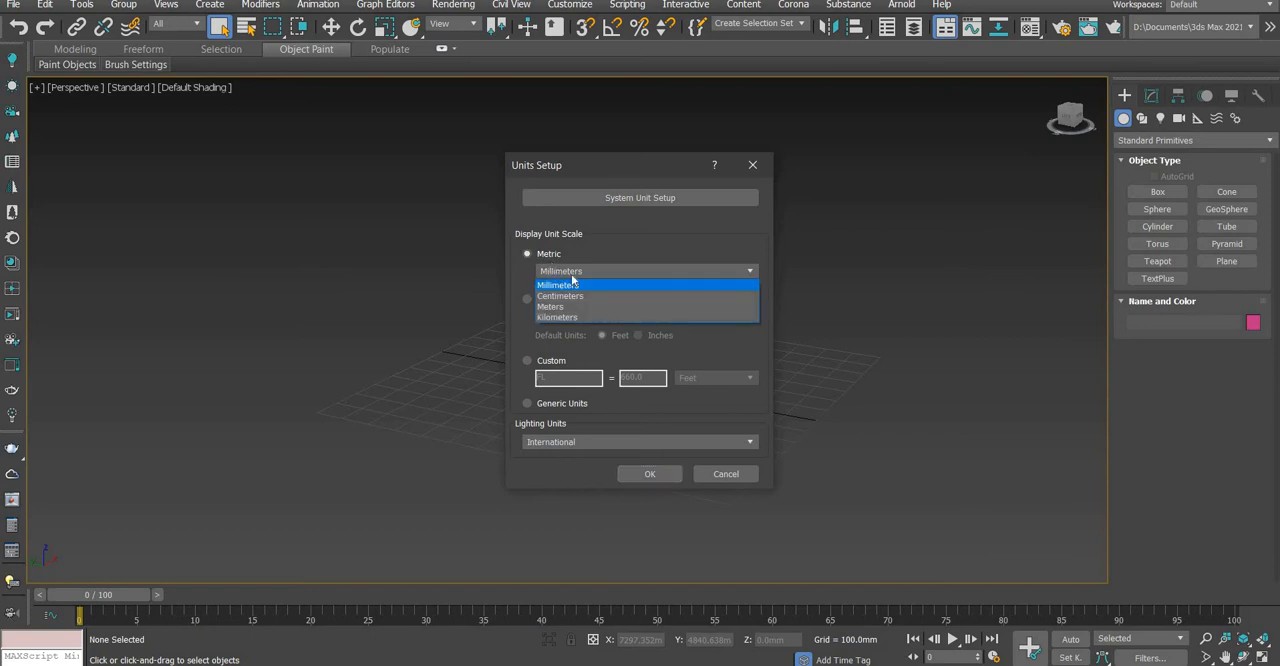
click(628, 206)
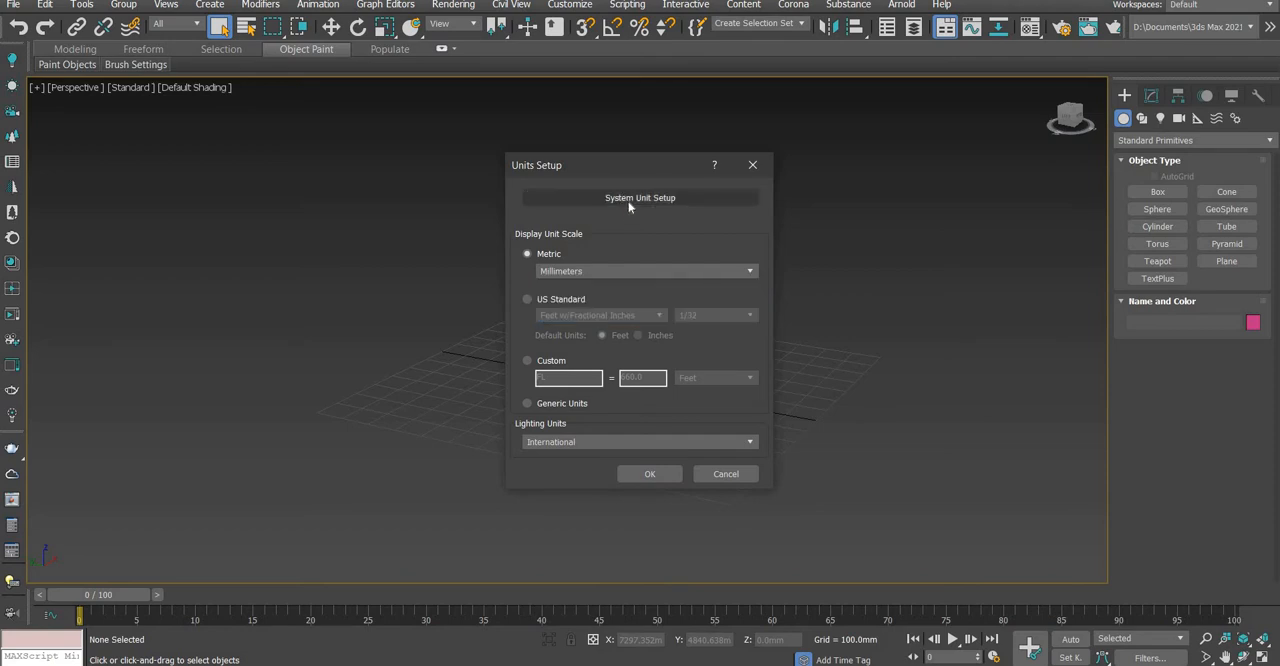
click(624, 198)
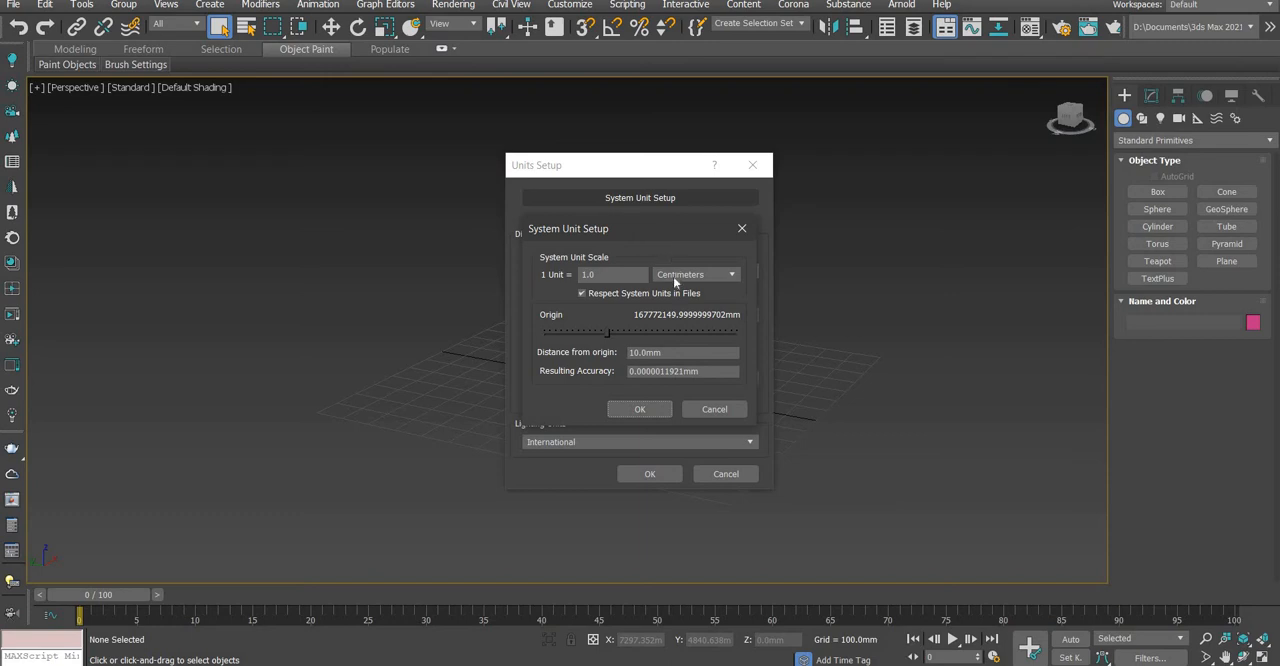
click(741, 228)
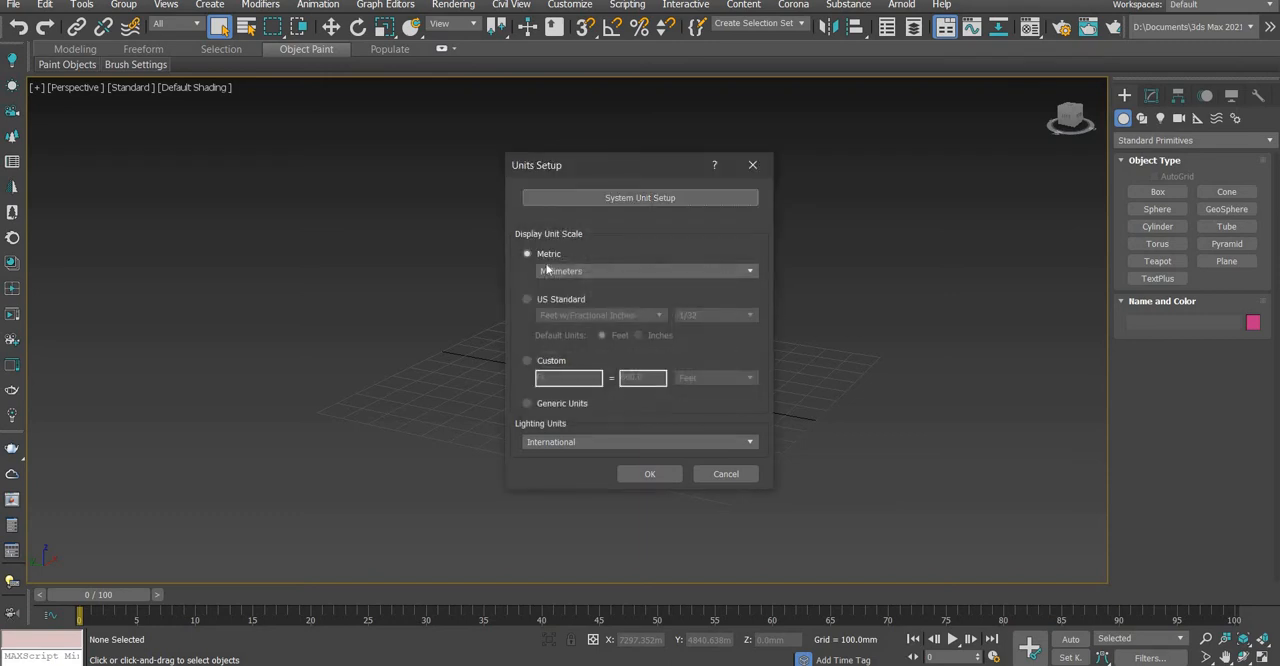
click(653, 200)
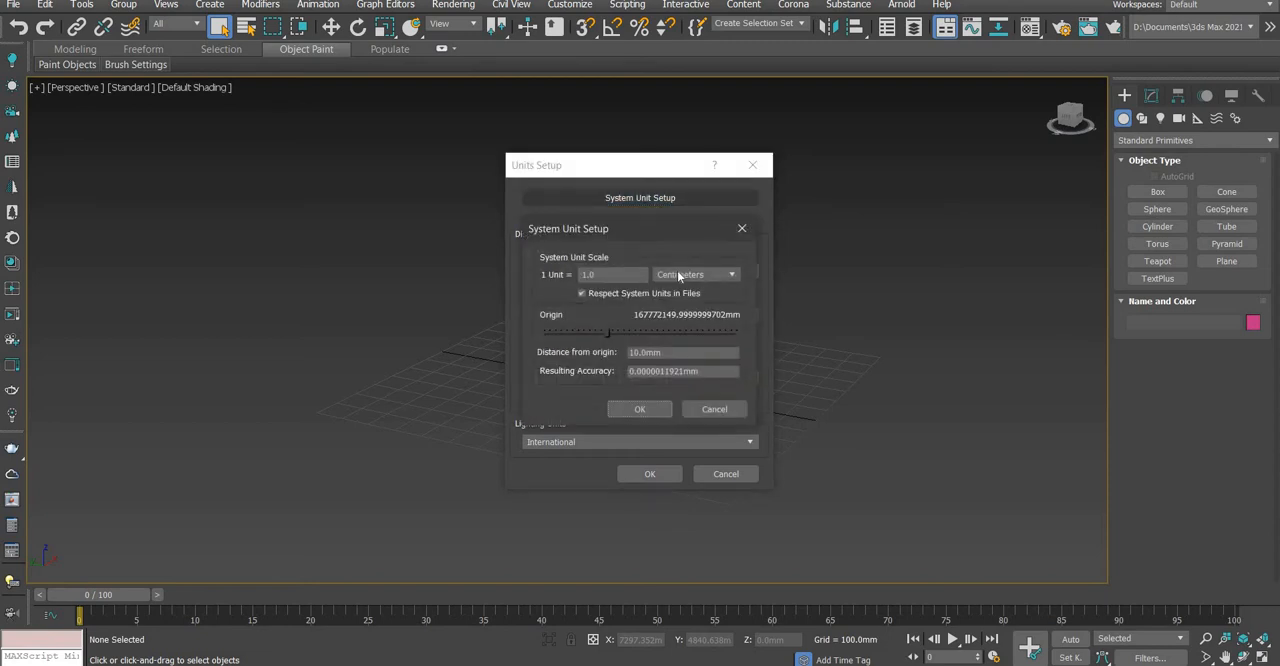
click(679, 275)
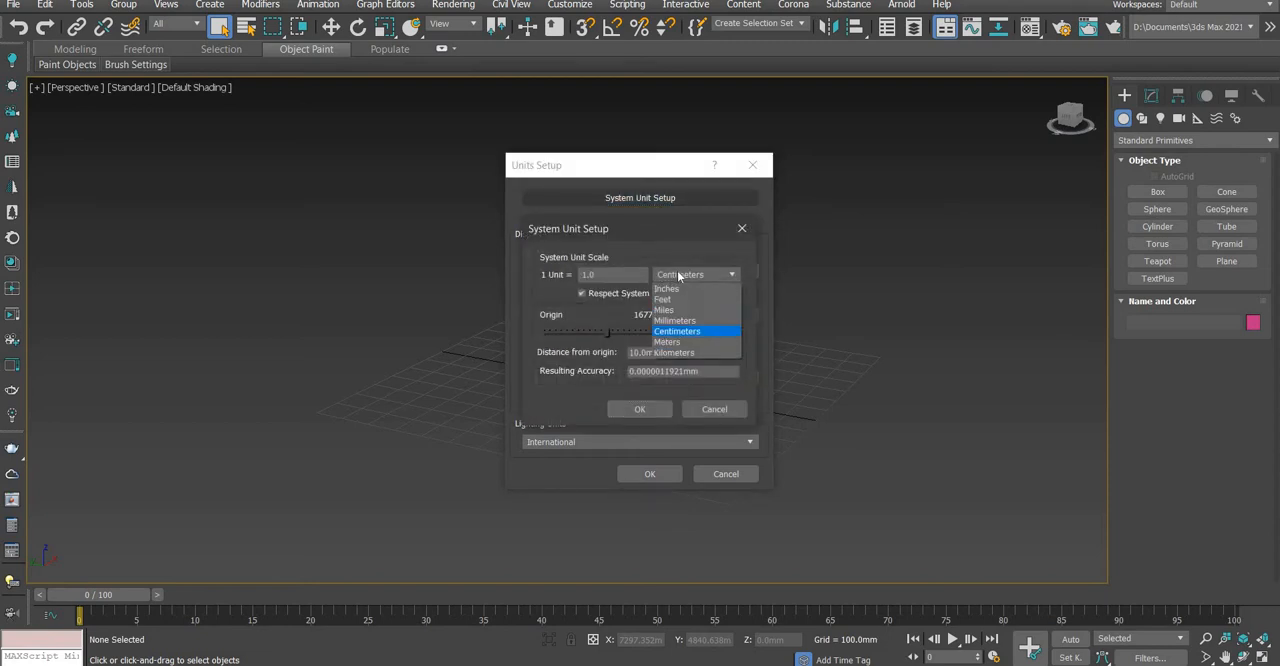
click(678, 326)
click(645, 409)
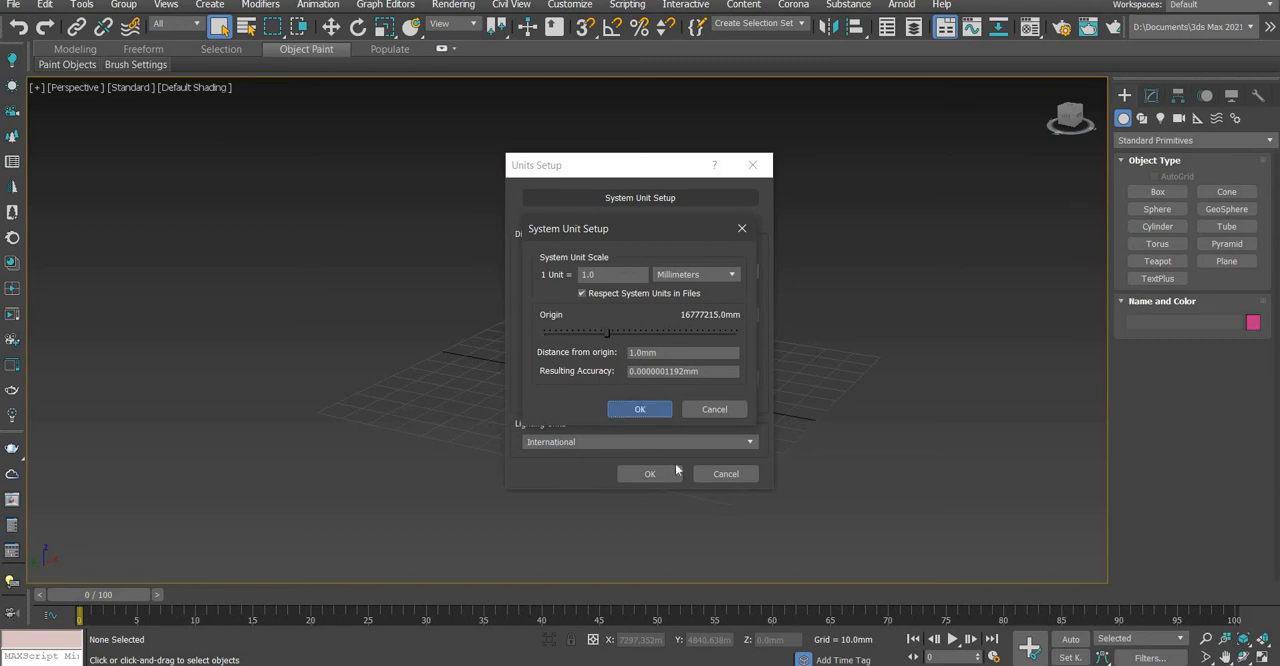
click(643, 473)
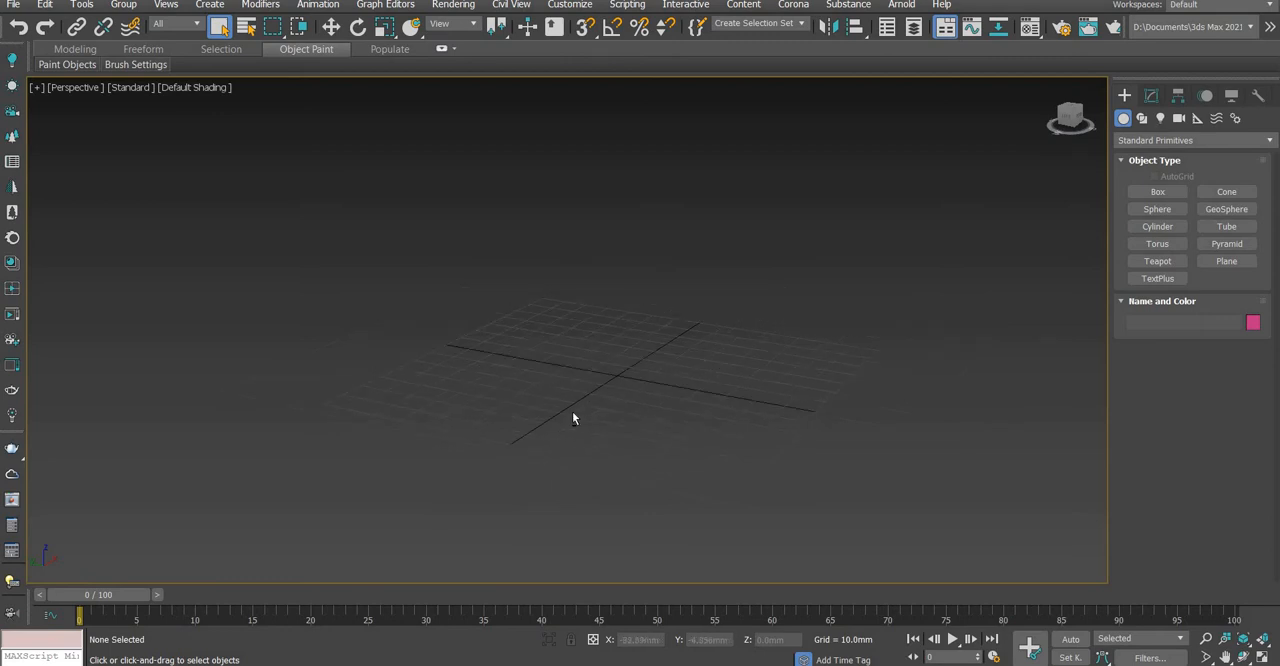
alt+middle_drag(573, 412, 642, 419)
scroll(602, 409, up, 2)
scroll(550, 399, down, 2)
scroll(549, 397, up, 3)
scroll(549, 397, down, 3)
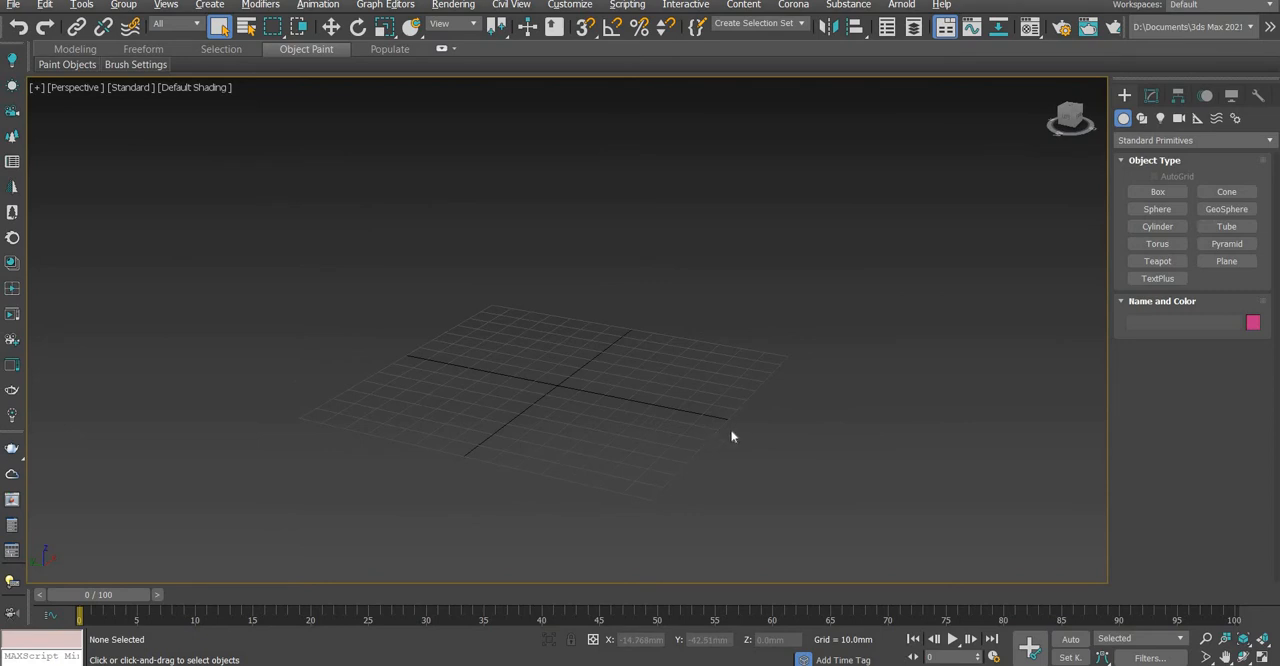
Draw a plane about 197 mm long and 172 mm wide that covers the whole home grid
click(1216, 264)
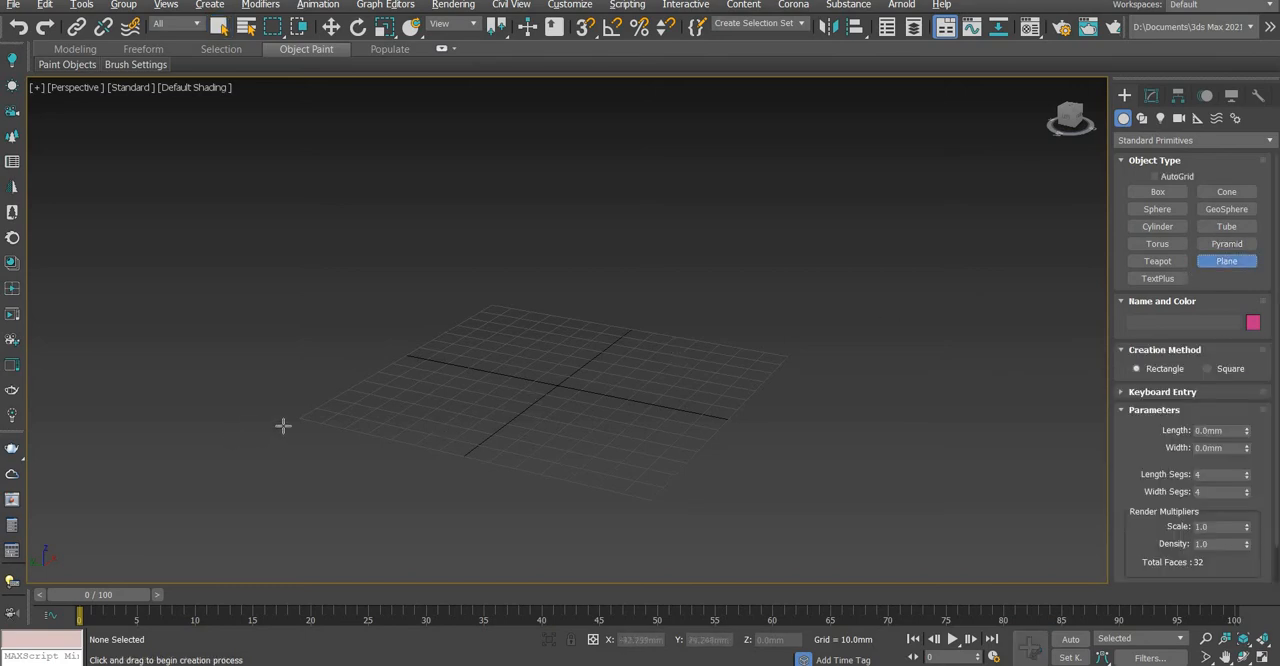
scroll(337, 414, down, 2)
alt+middle_drag(359, 420, 440, 400)
middle_drag(480, 382, 509, 329)
scroll(508, 329, up, 2)
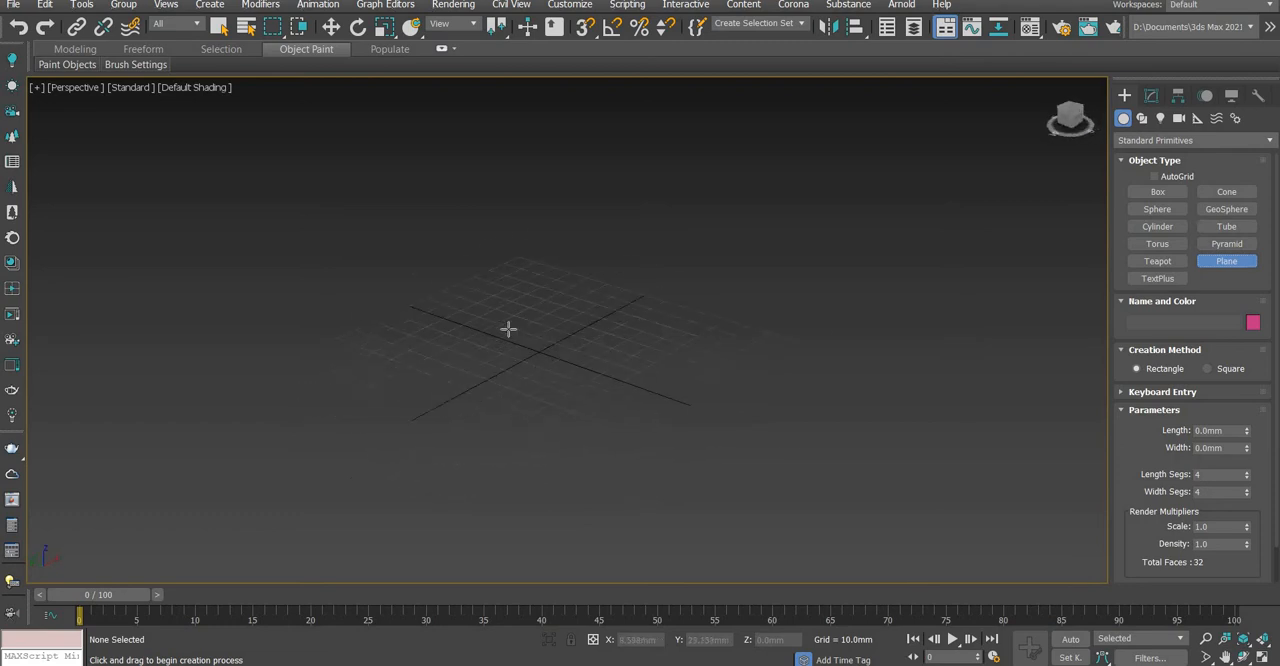
scroll(508, 329, down, 2)
scroll(556, 330, up, 5)
scroll(556, 330, down, 5)
scroll(556, 330, up, 5)
scroll(556, 330, up, 2)
scroll(508, 366, up, 4)
scroll(508, 366, down, 8)
scroll(508, 367, up, 5)
middle_drag(508, 367, 600, 303)
alt+middle_drag(563, 406, 794, 371)
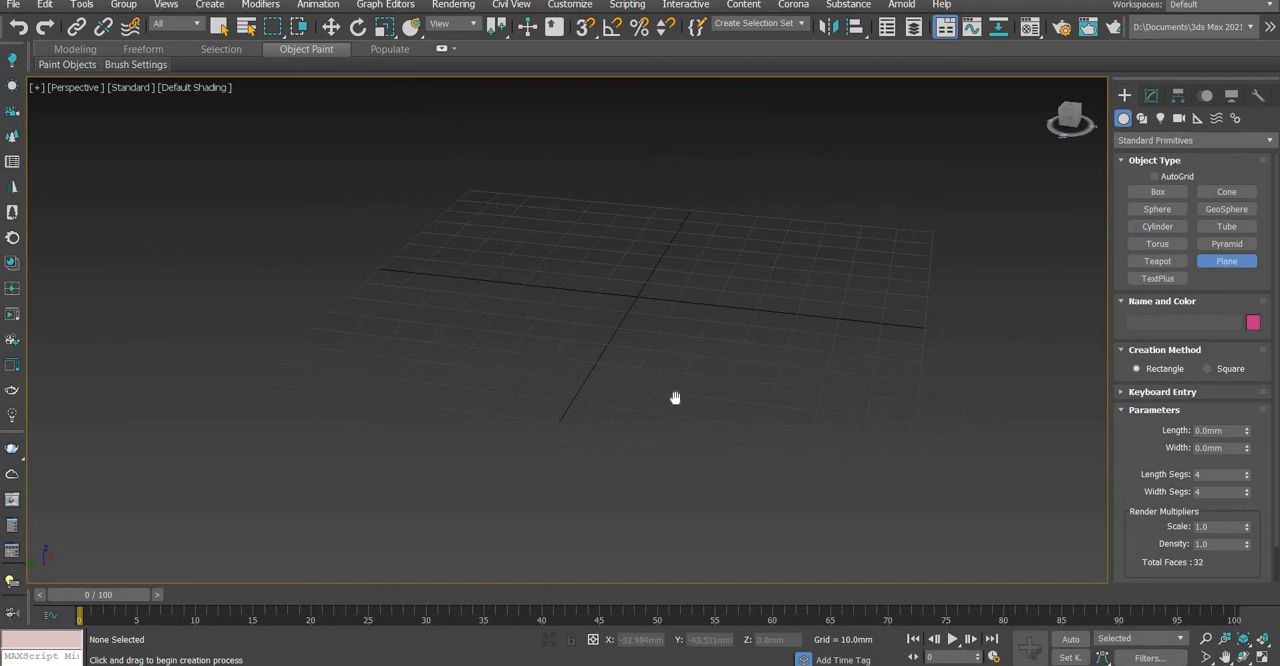
middle_drag(677, 397, 603, 417)
middle_drag(712, 397, 809, 378)
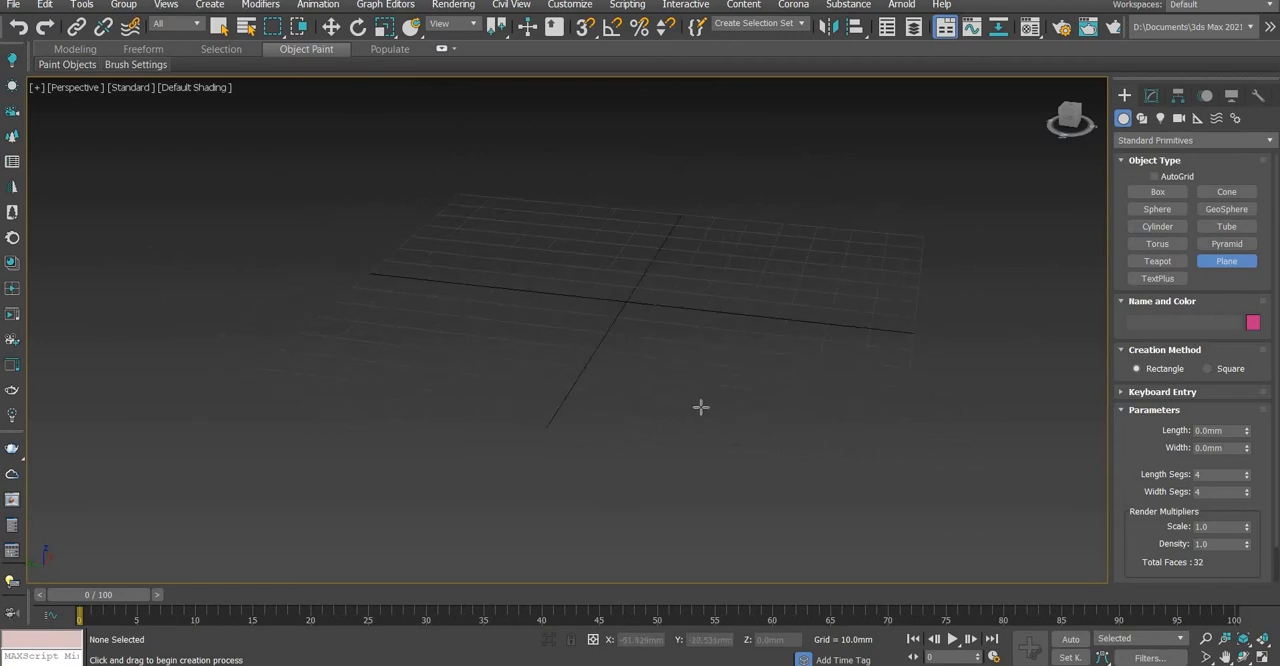
alt+middle_drag(751, 371, 523, 369)
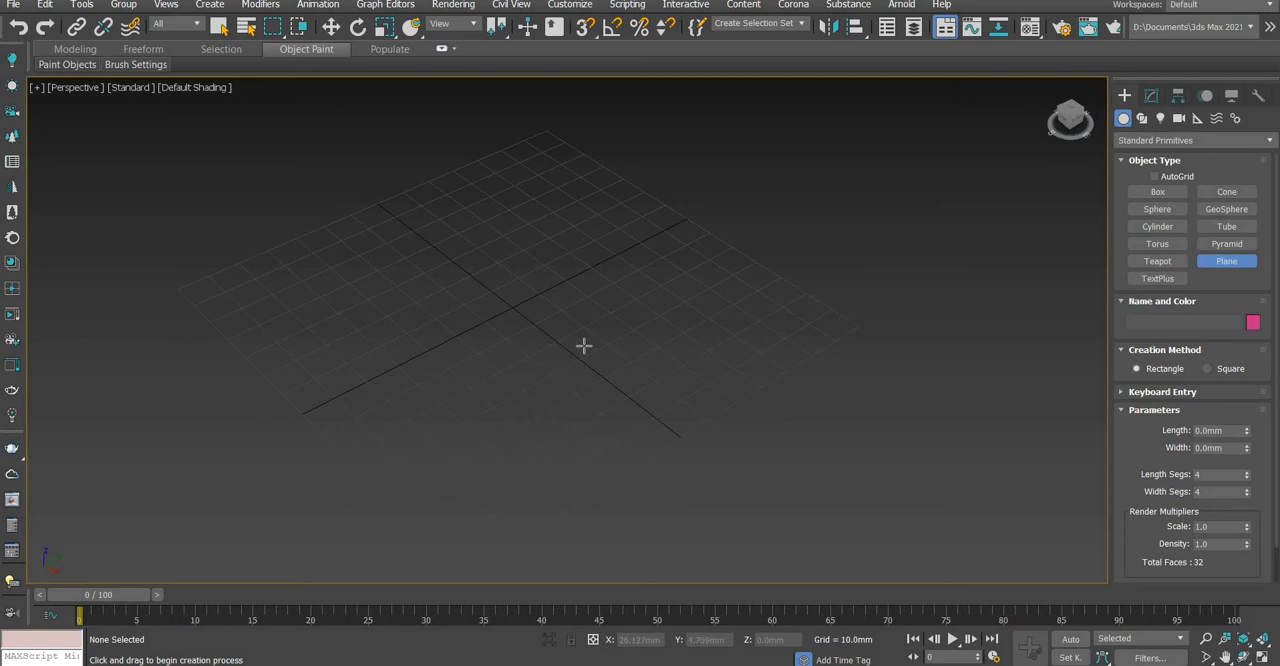
scroll(537, 304, down, 4)
scroll(537, 310, up, 7)
scroll(538, 316, down, 5)
scroll(538, 316, up, 4)
middle_drag(518, 322, 689, 306)
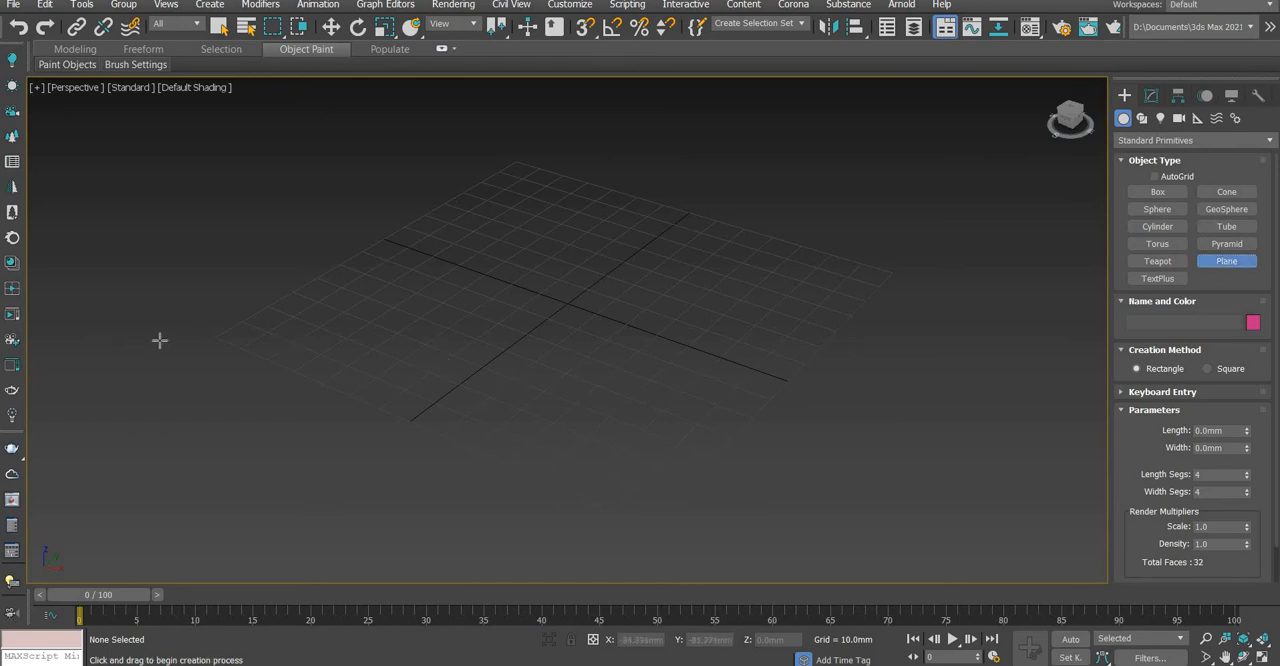
drag(159, 340, 1012, 230)
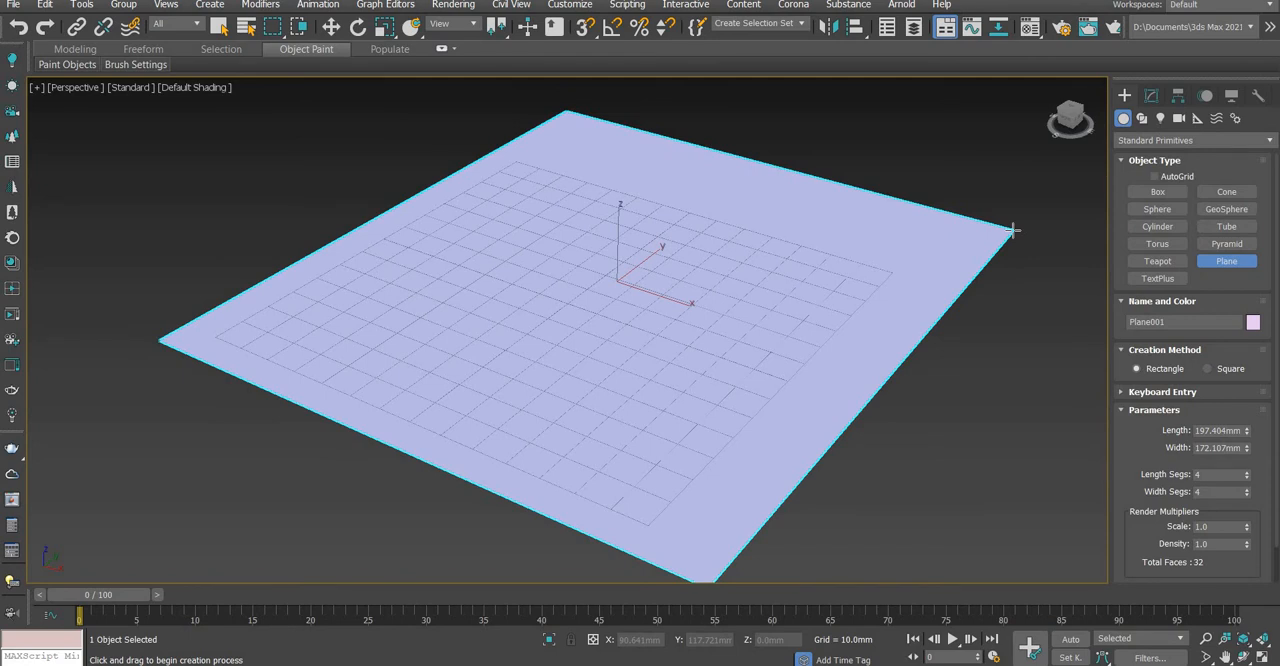
drag(1012, 230, 1012, 230)
right_click(880, 251)
Draw three additional planes of different sizes beside the first one and undo all of them
scroll(777, 333, down, 5)
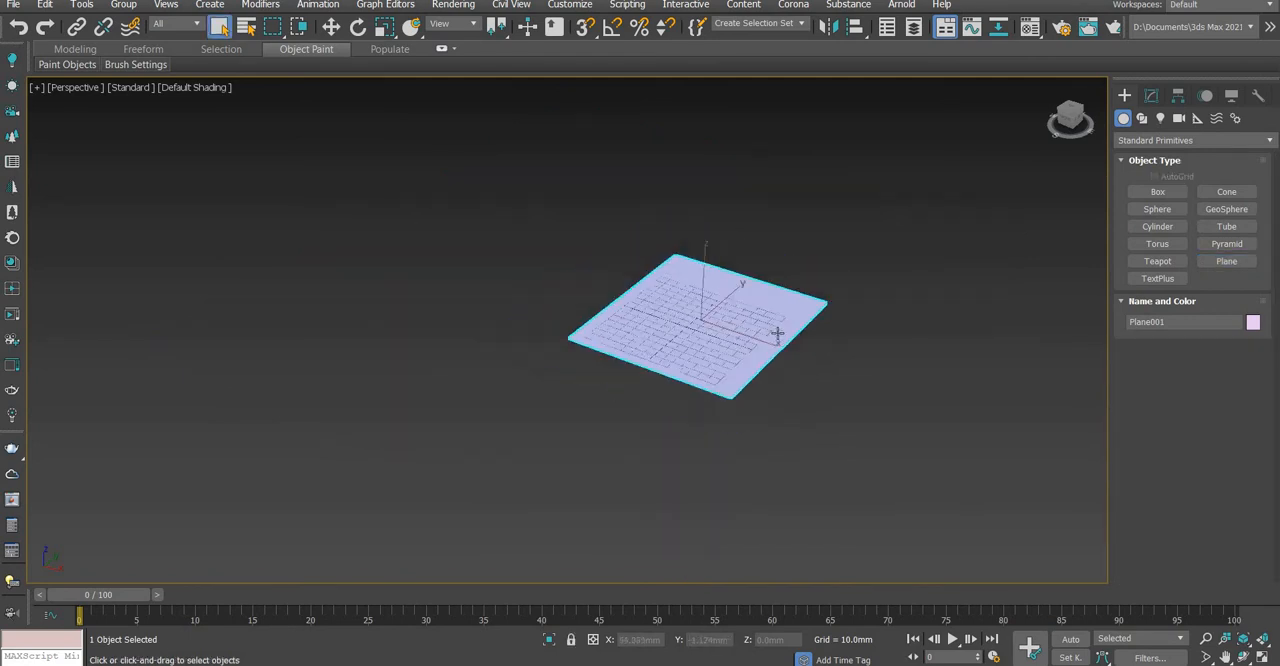
scroll(777, 333, up, 5)
click(1218, 264)
middle_drag(943, 339, 620, 338)
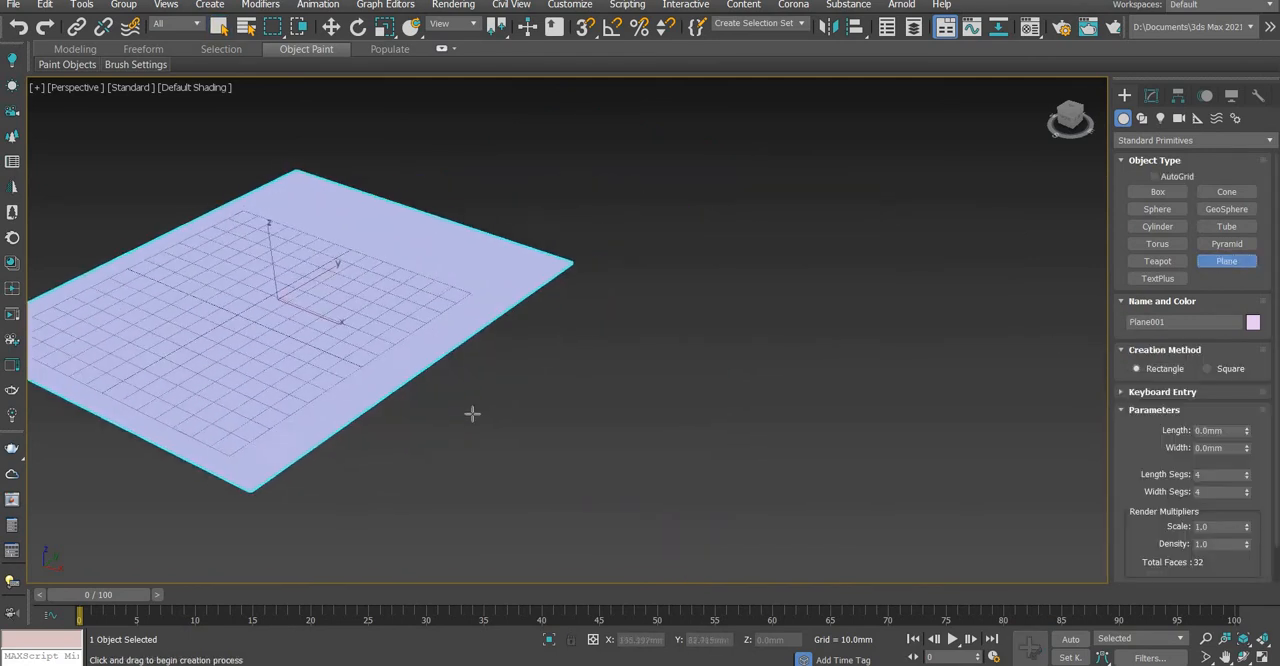
mouse_move(472, 413)
mouse_down()
mouse_move(920, 377)
mouse_move(952, 266)
mouse_move(1120, 282)
mouse_up()
drag(677, 227, 846, 194)
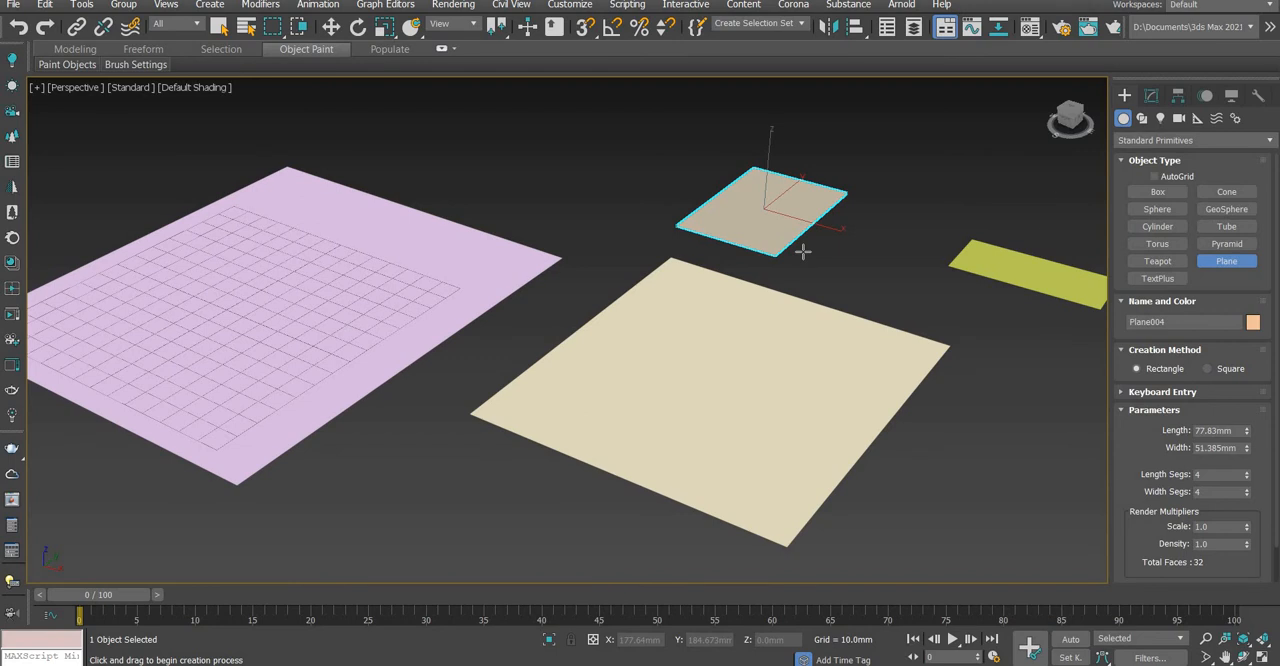
key(ctrl+z)
key(ctrl+z)
key(ctrl+z)
End plane creation and deselect the large plane
middle_drag(443, 311, 719, 351)
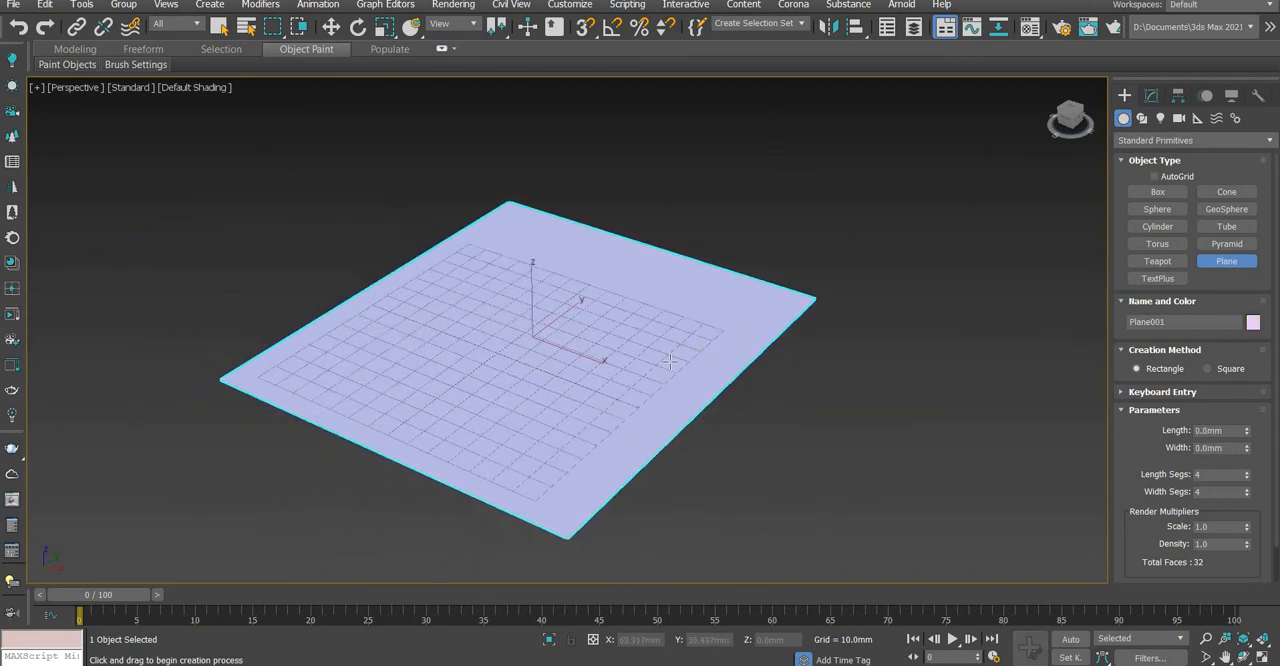
right_click(628, 298)
click(823, 245)
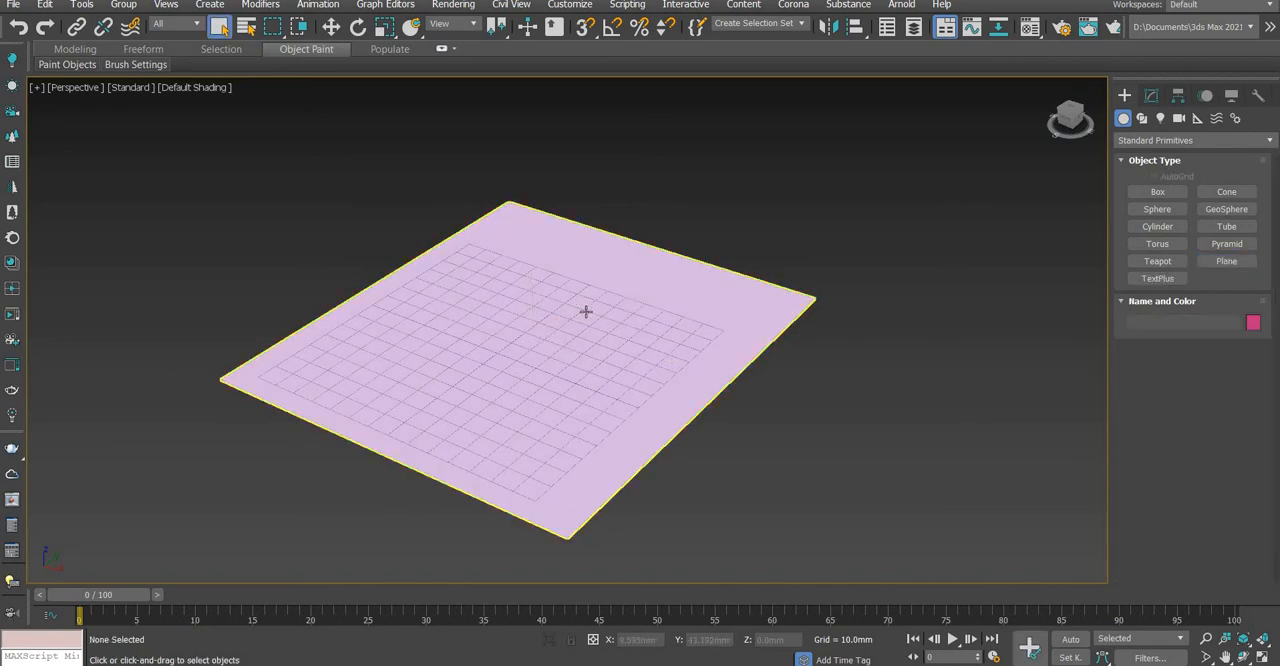
Examine the large plane over the home grid from different distances and angles
scroll(585, 311, down, 3)
scroll(585, 311, up, 3)
scroll(585, 311, up, 3)
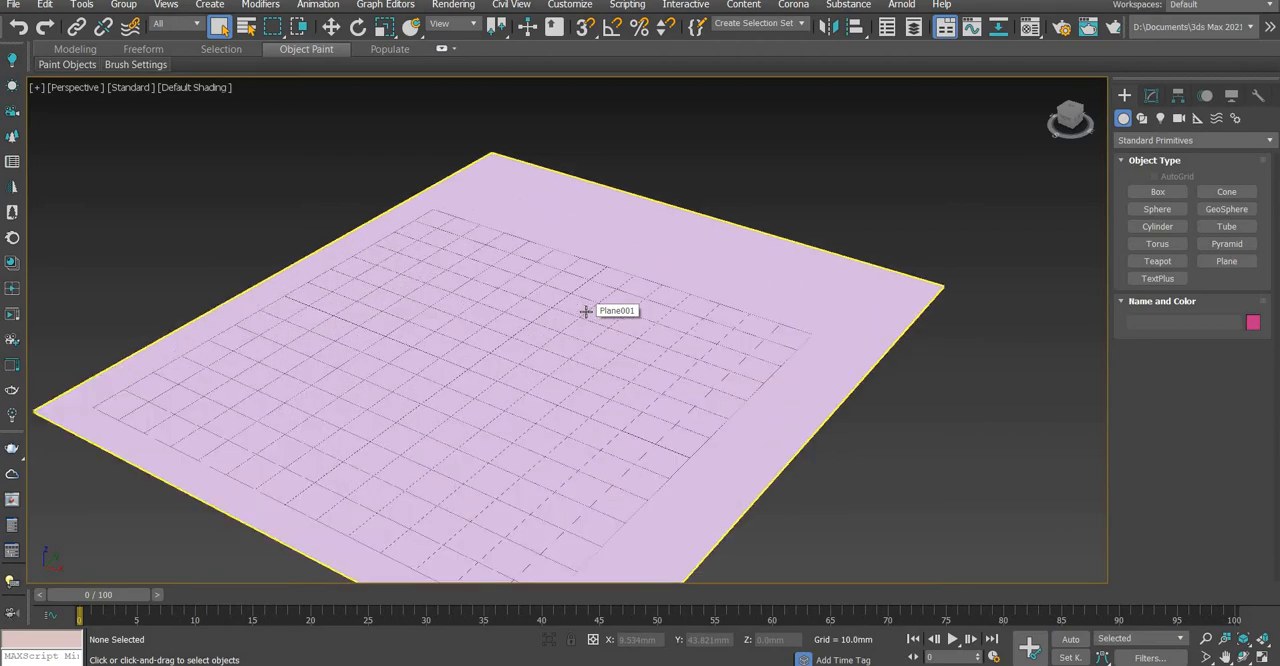
scroll(585, 311, down, 3)
scroll(578, 330, up, 3)
alt+middle_drag(574, 349, 800, 329)
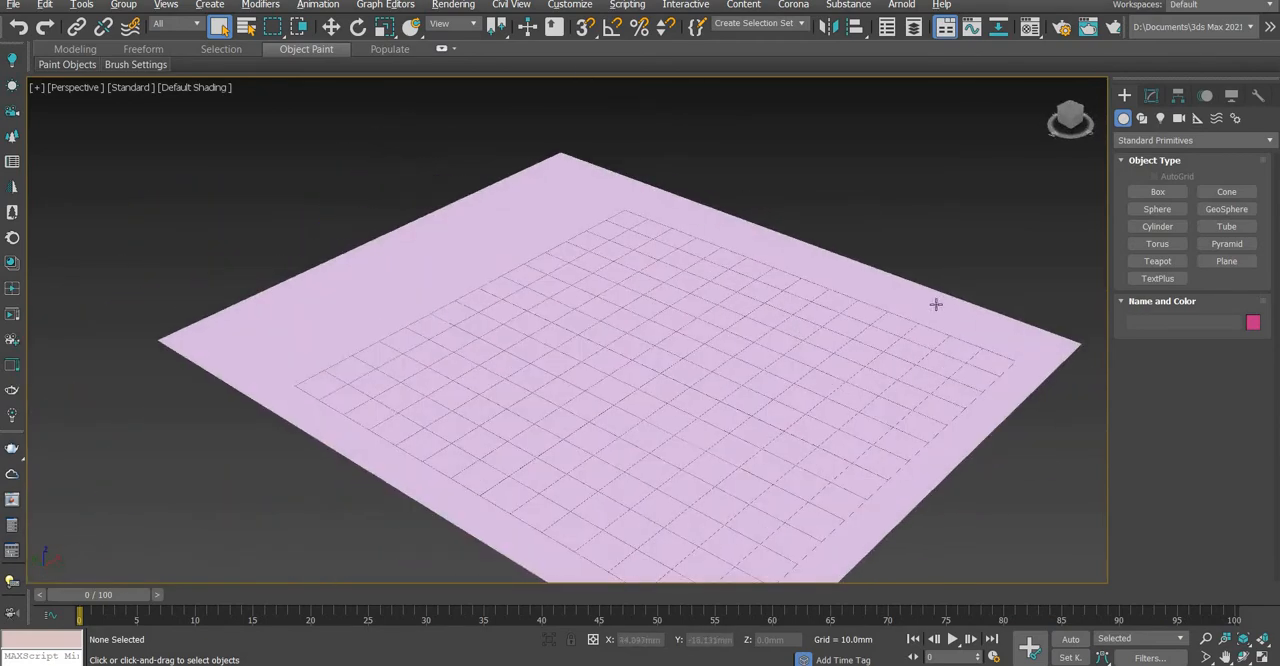
alt+middle_drag(936, 304, 595, 399)
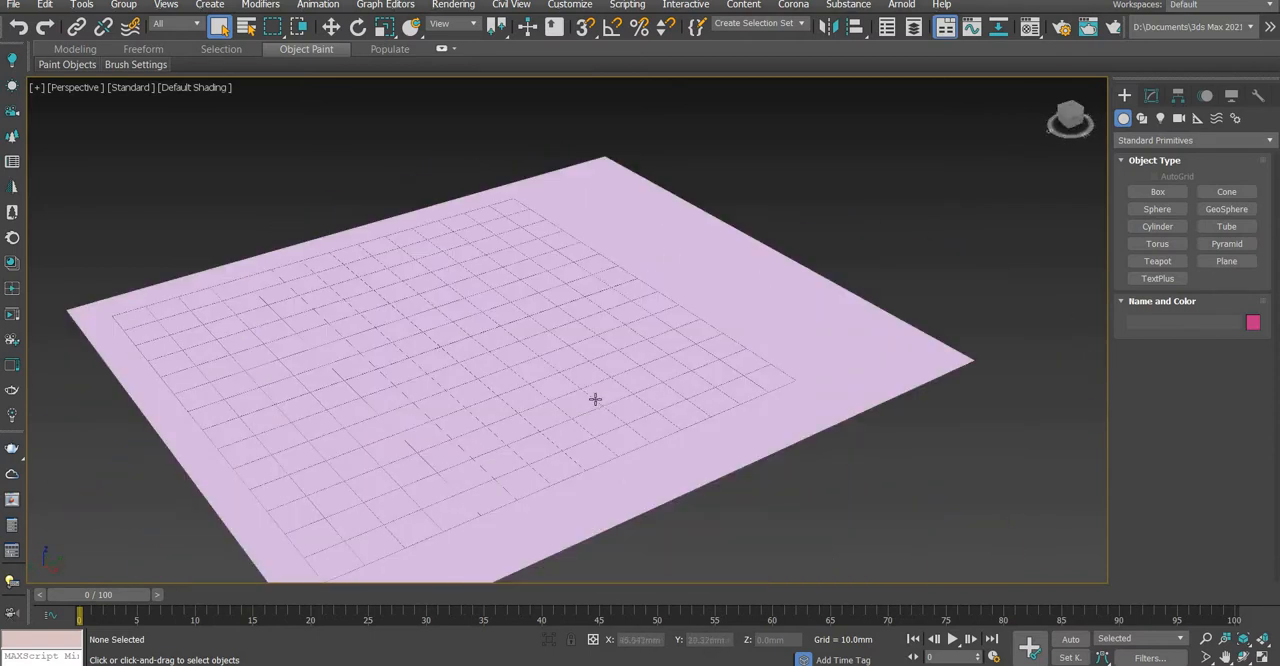
Create a teapot with a radius of about 34 mm near the middle of the plane and end the creation
scroll(546, 423, down, 3)
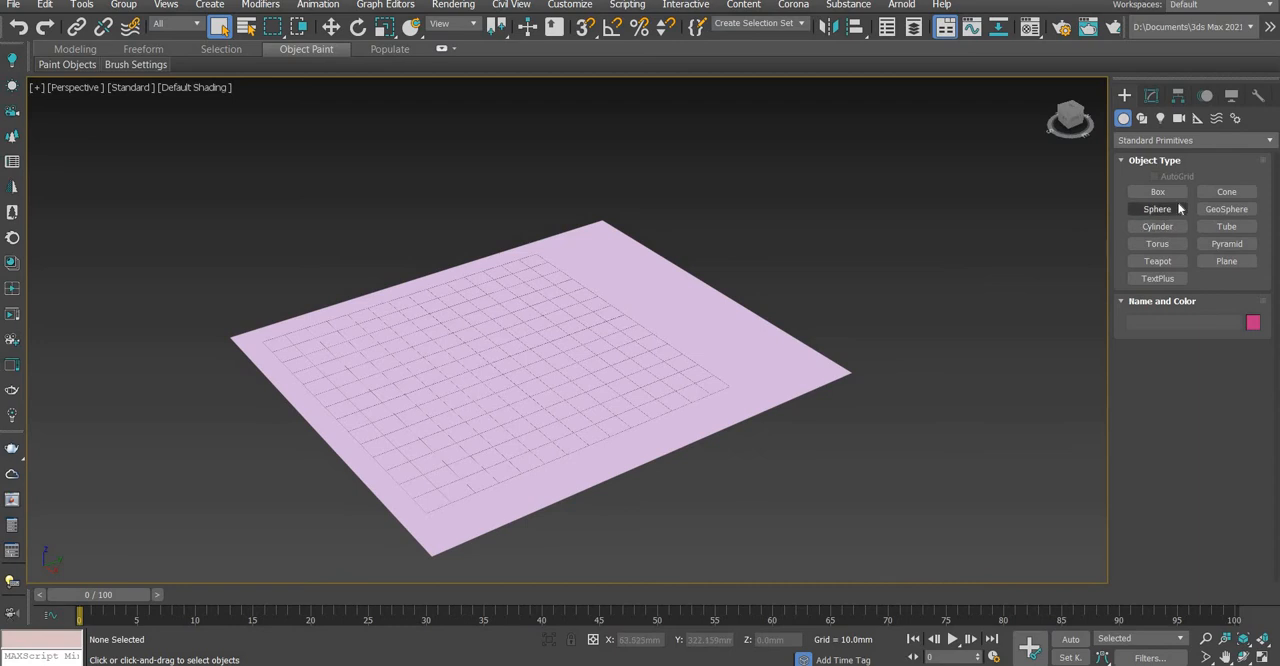
click(1173, 263)
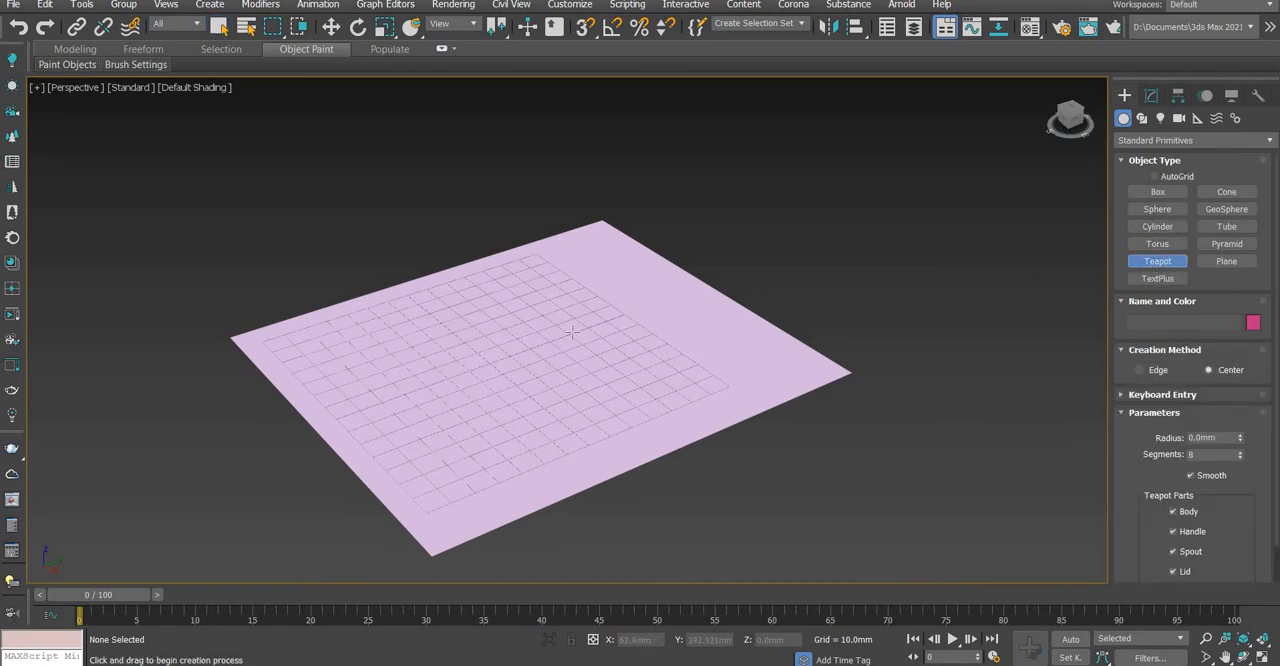
drag(525, 349, 570, 316)
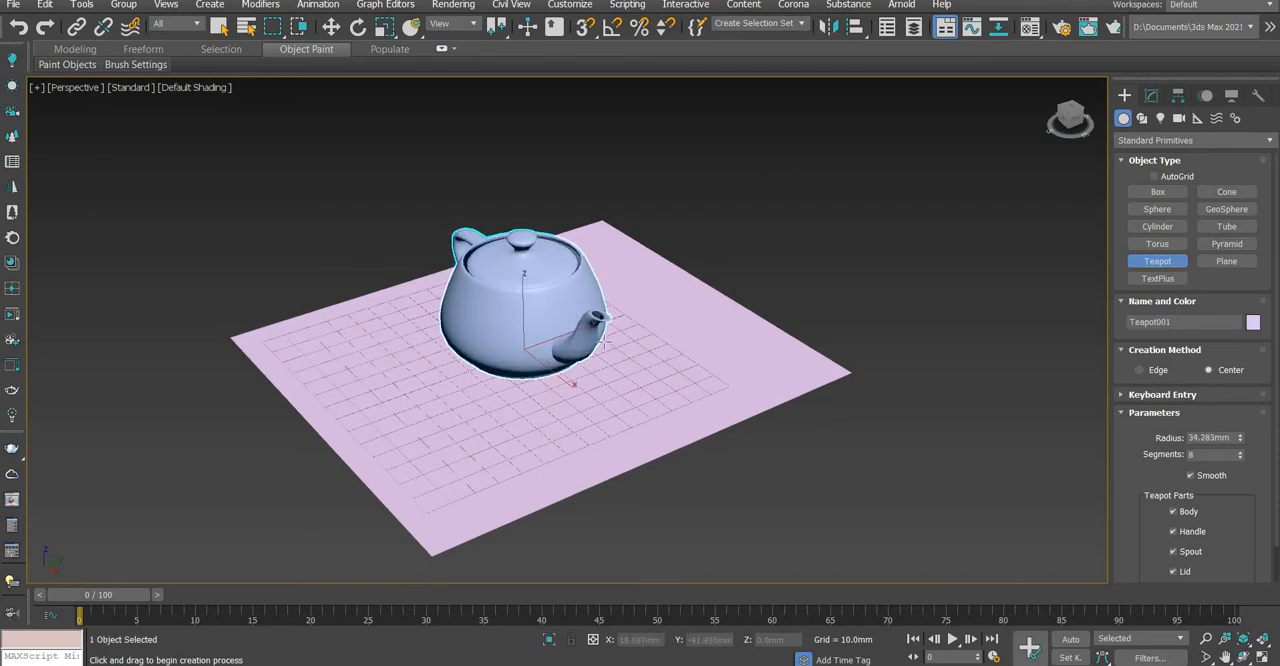
alt+middle_drag(560, 352, 521, 337)
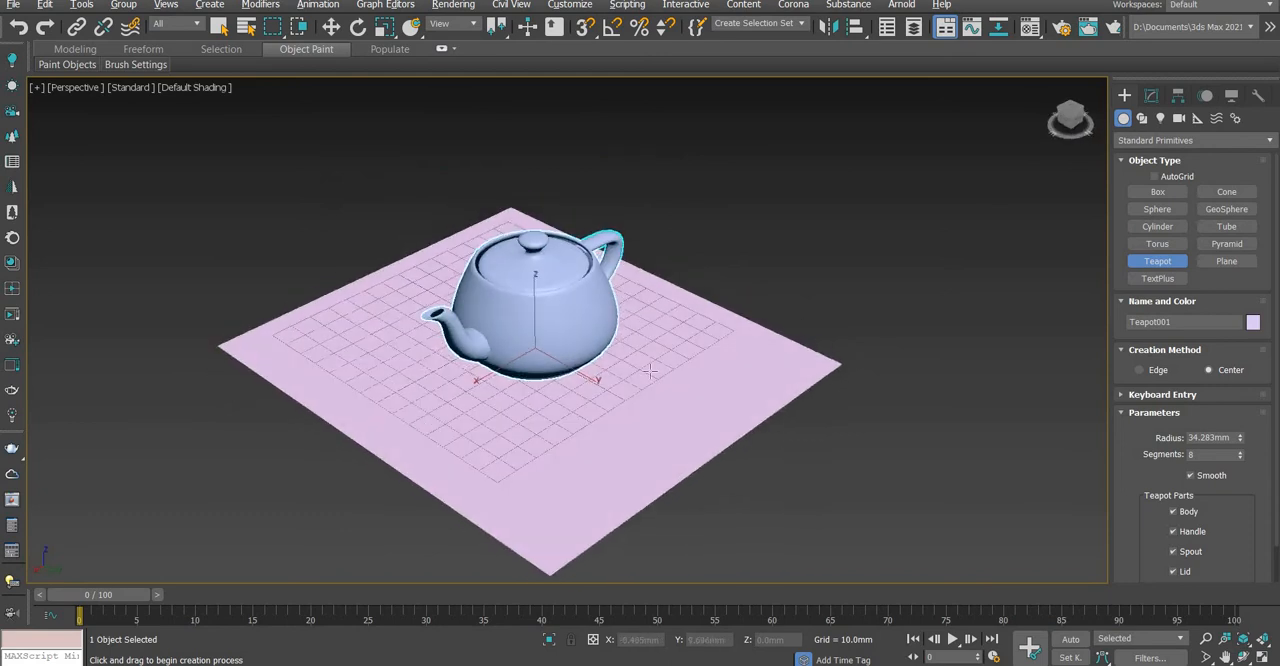
right_click(545, 384)
Select the plane and the teapot alternately, leaving the teapot selected
click(735, 354)
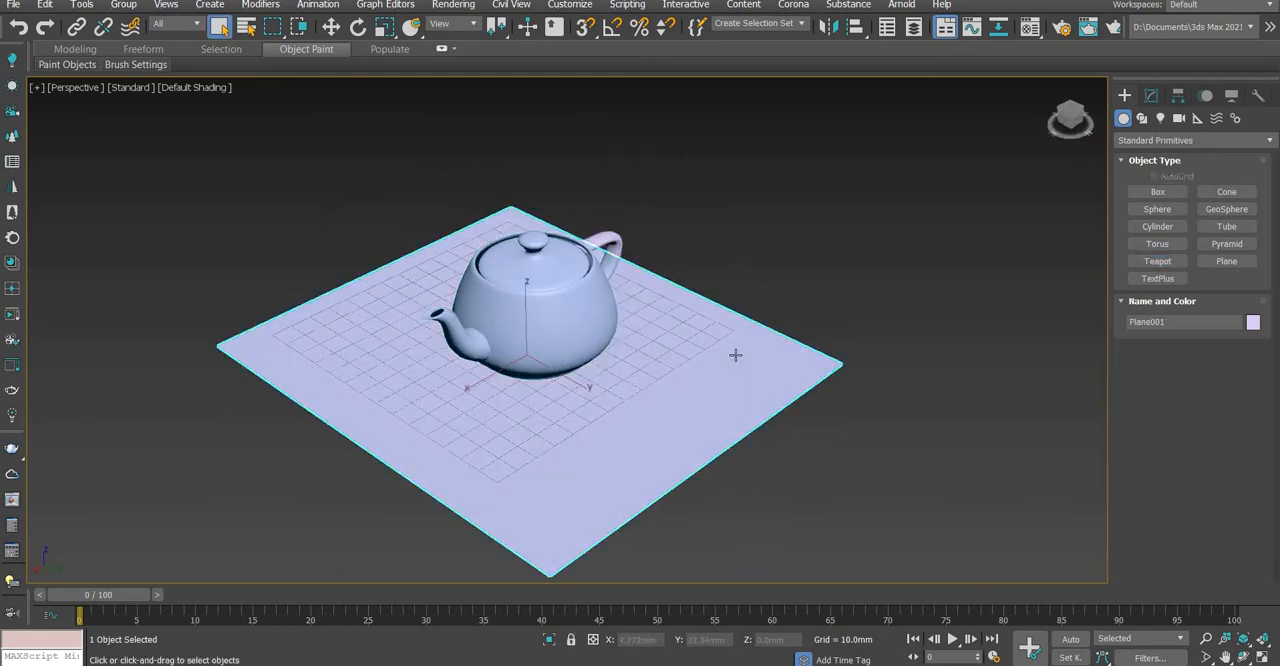
click(552, 281)
click(625, 366)
click(542, 338)
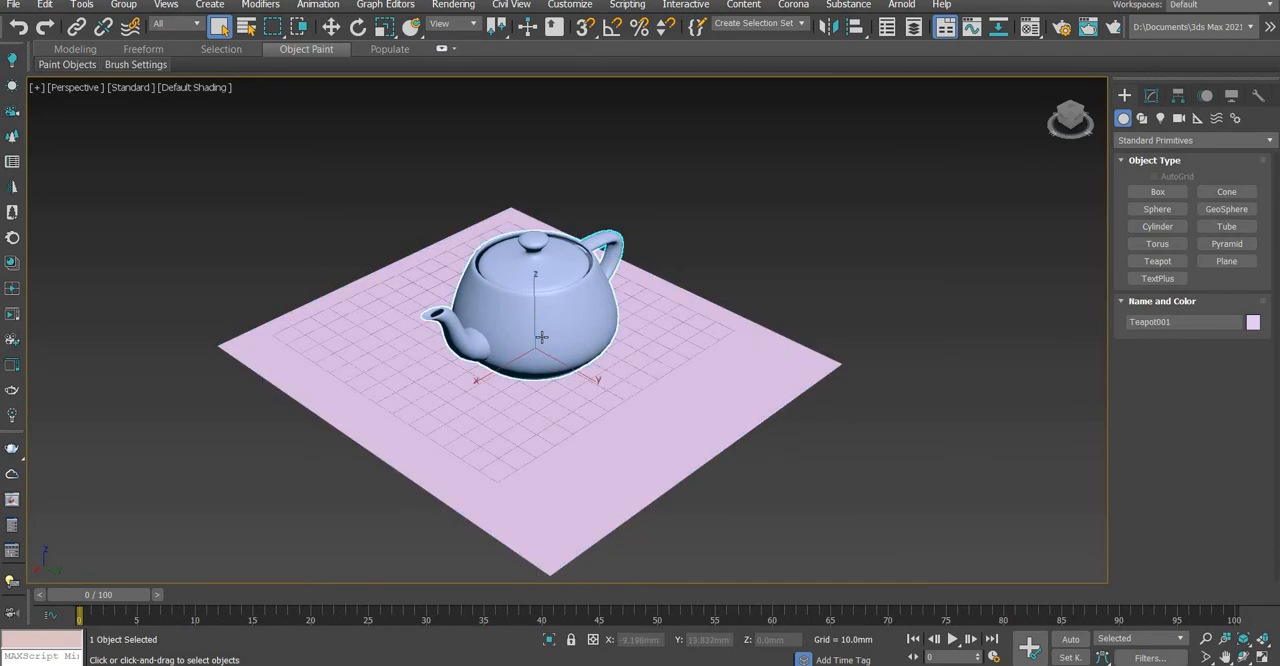
scroll(428, 361, down, 3)
mouse_move(428, 361)
alt+middle_down()
mouse_move(960, 357)
mouse_move(435, 375)
alt+middle_up()
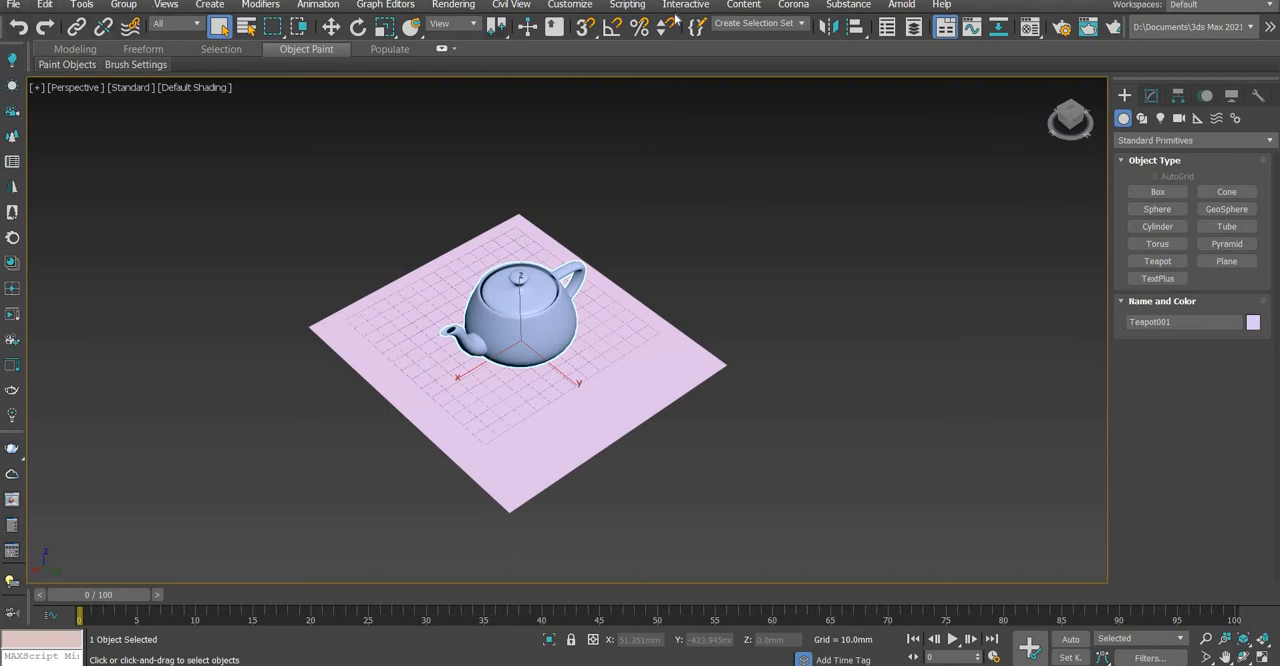
click(13, 5)
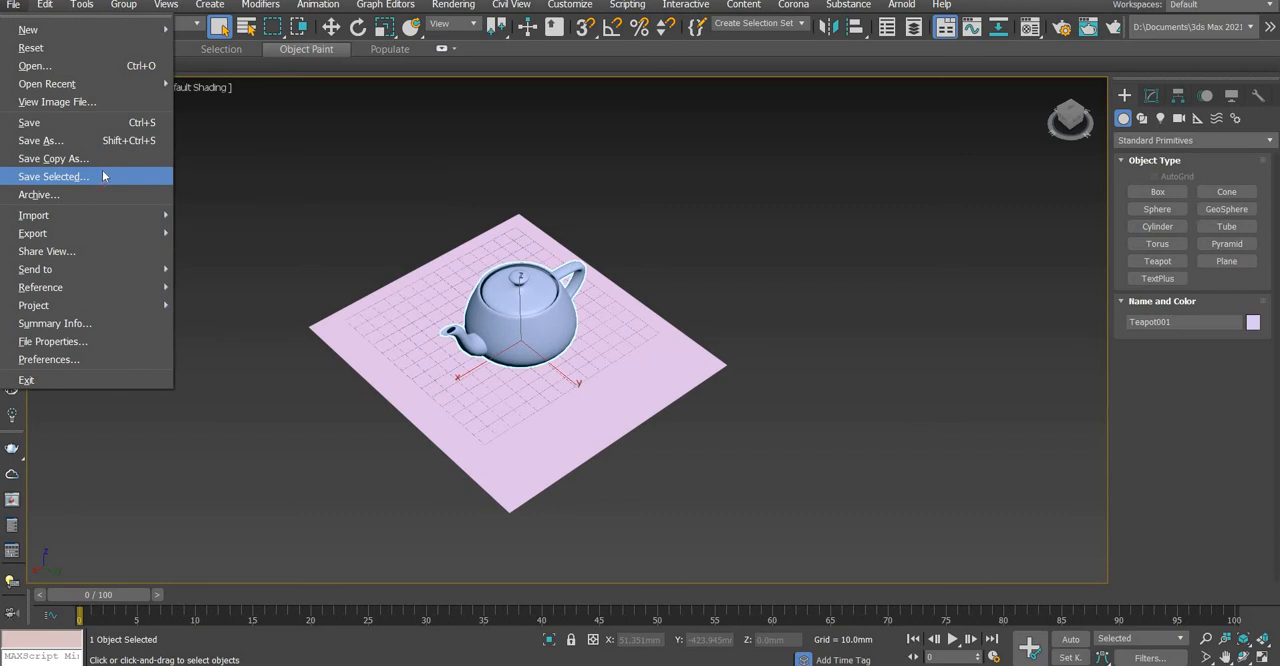
mouse_move(127, 12)
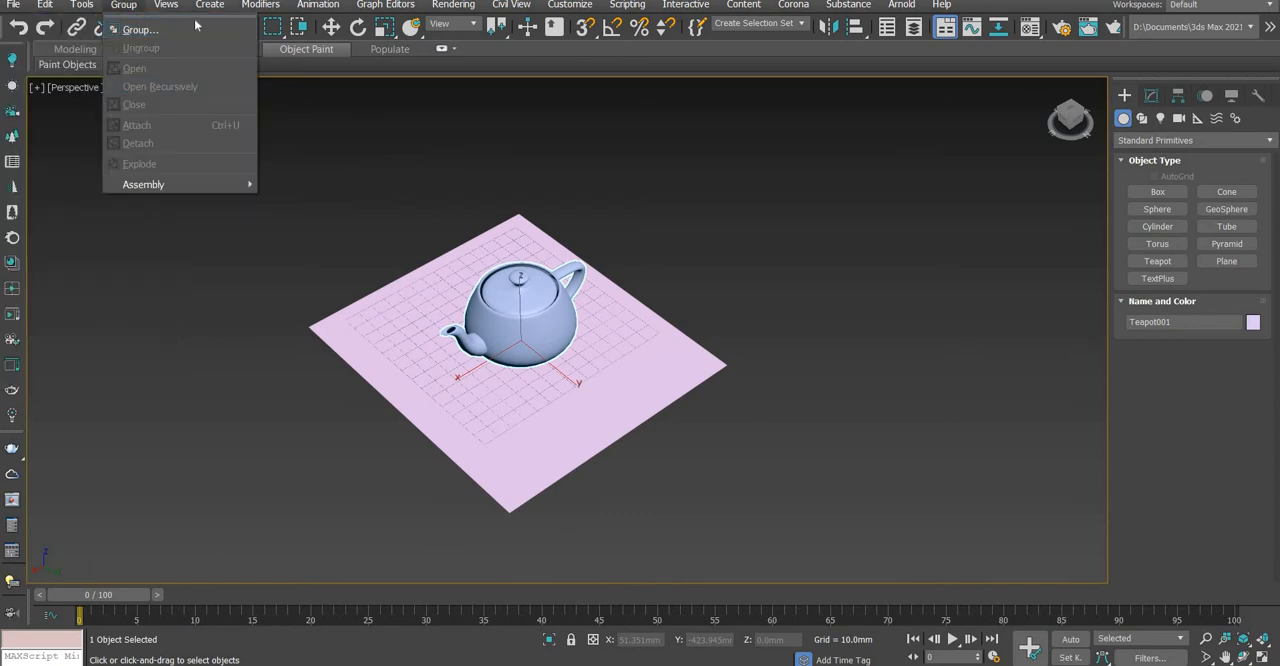
click(269, 56)
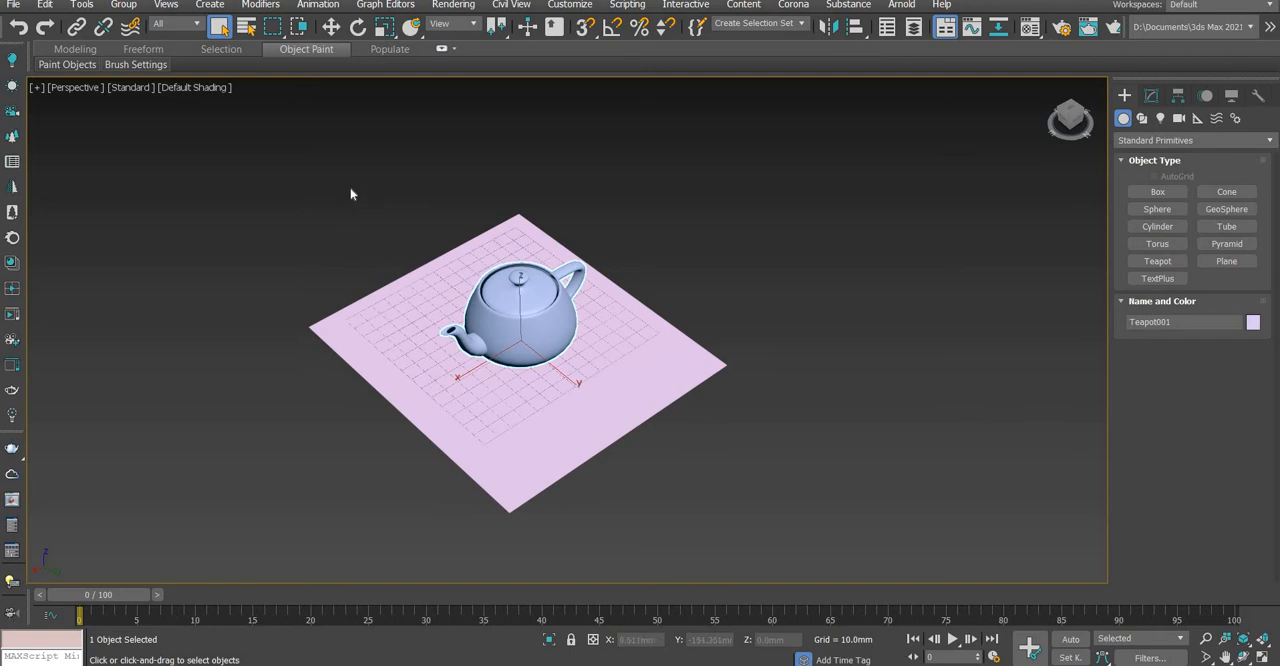
Switch through the Move, Rotate and Uniform Scale tools on the teapot and return to Select Object
click(336, 30)
click(358, 28)
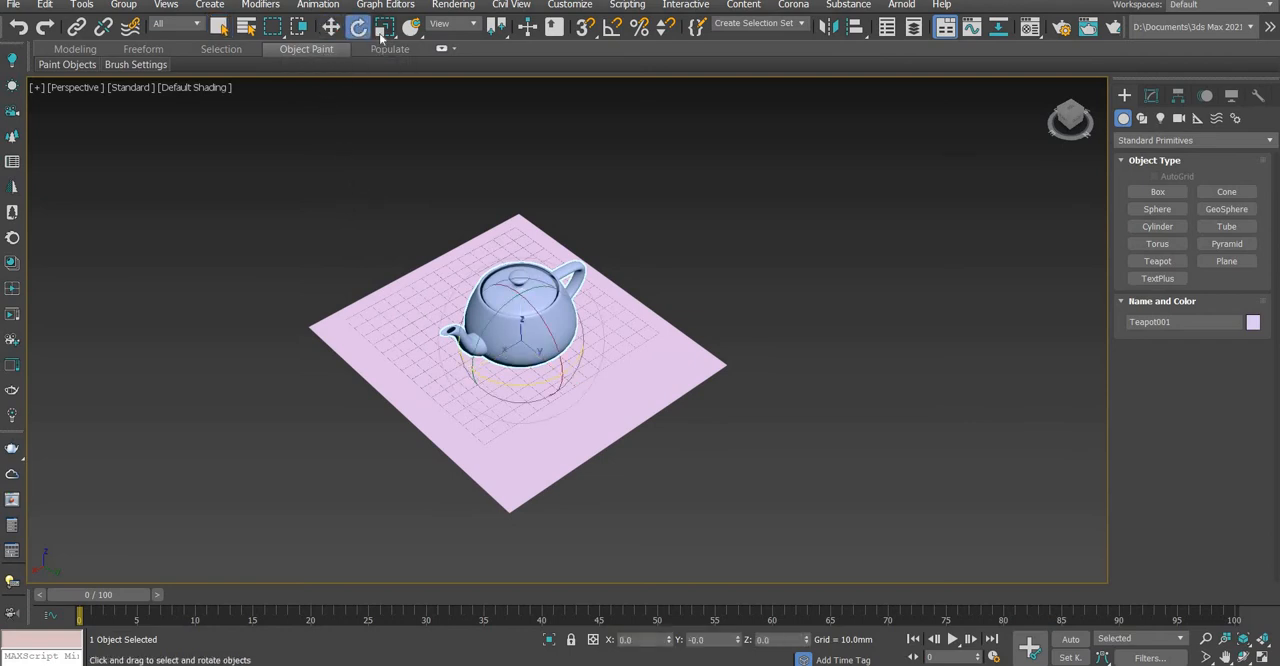
click(386, 32)
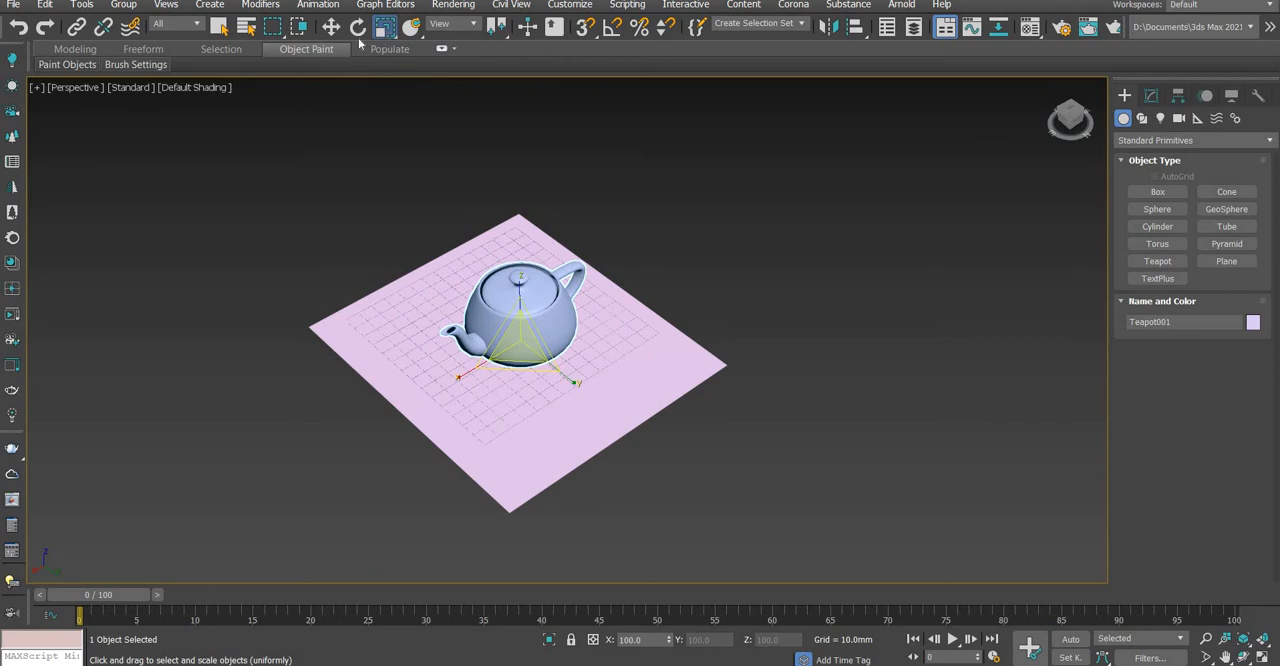
click(220, 28)
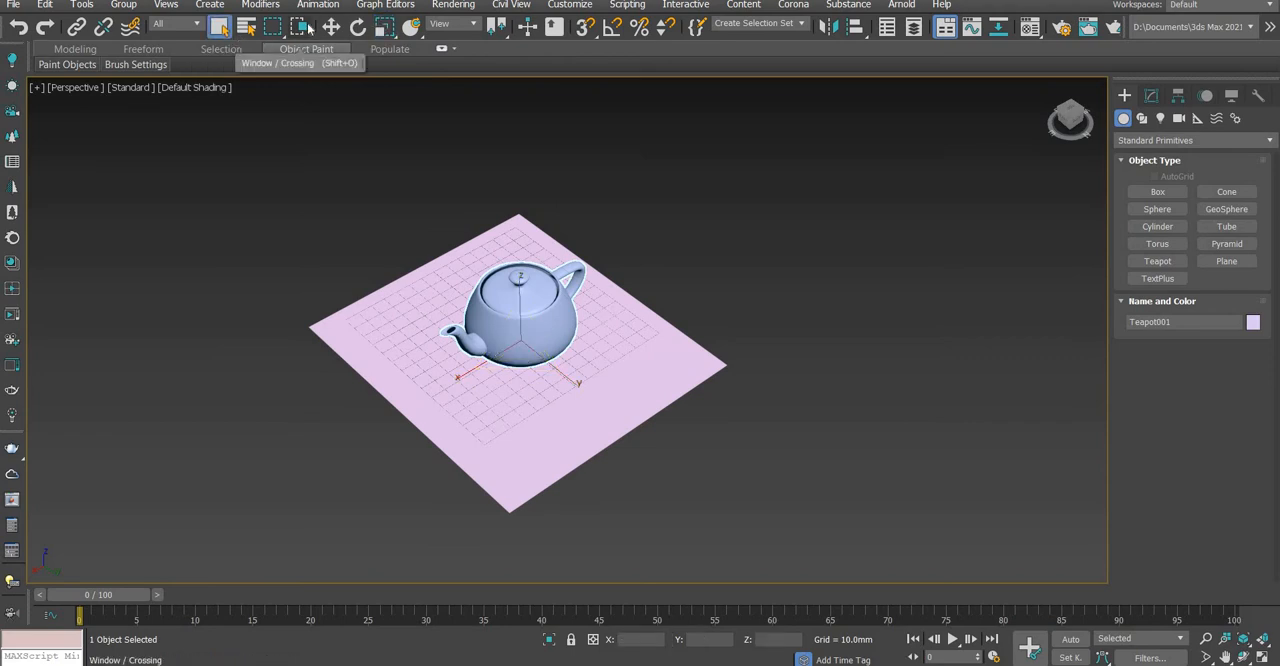
Deselect the teapot with a circular selection region set, and cycle through the transform tools to Uniform Scale
click(545, 242)
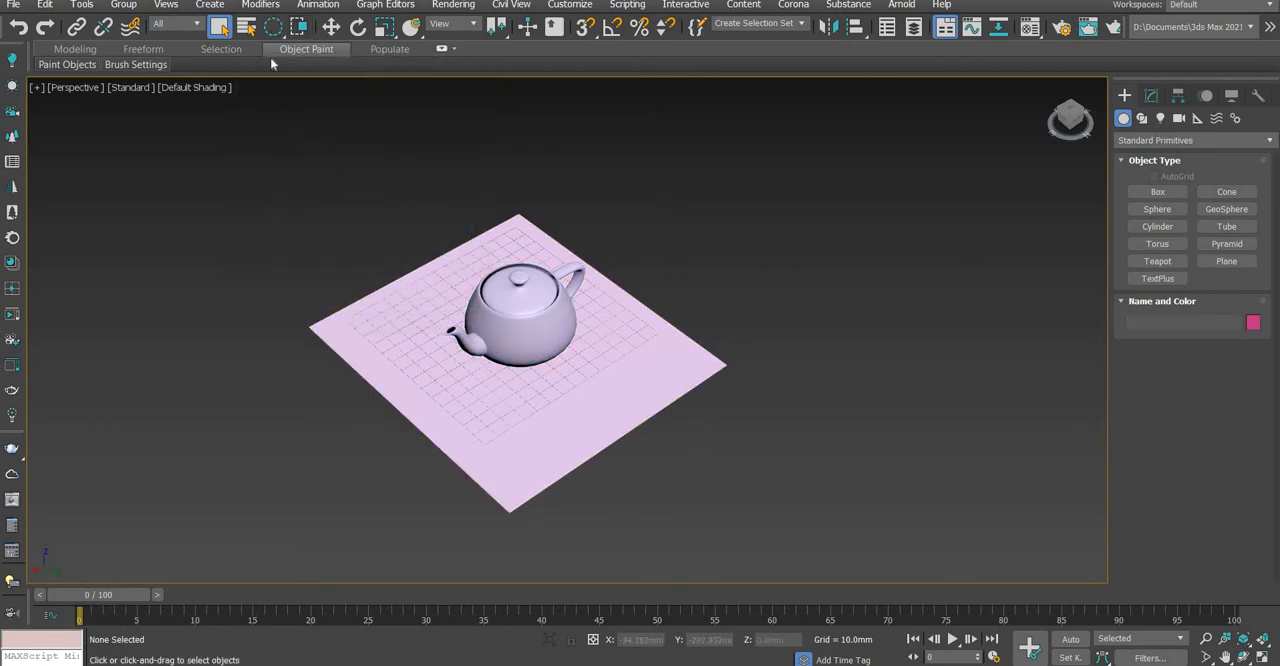
click(331, 27)
click(358, 27)
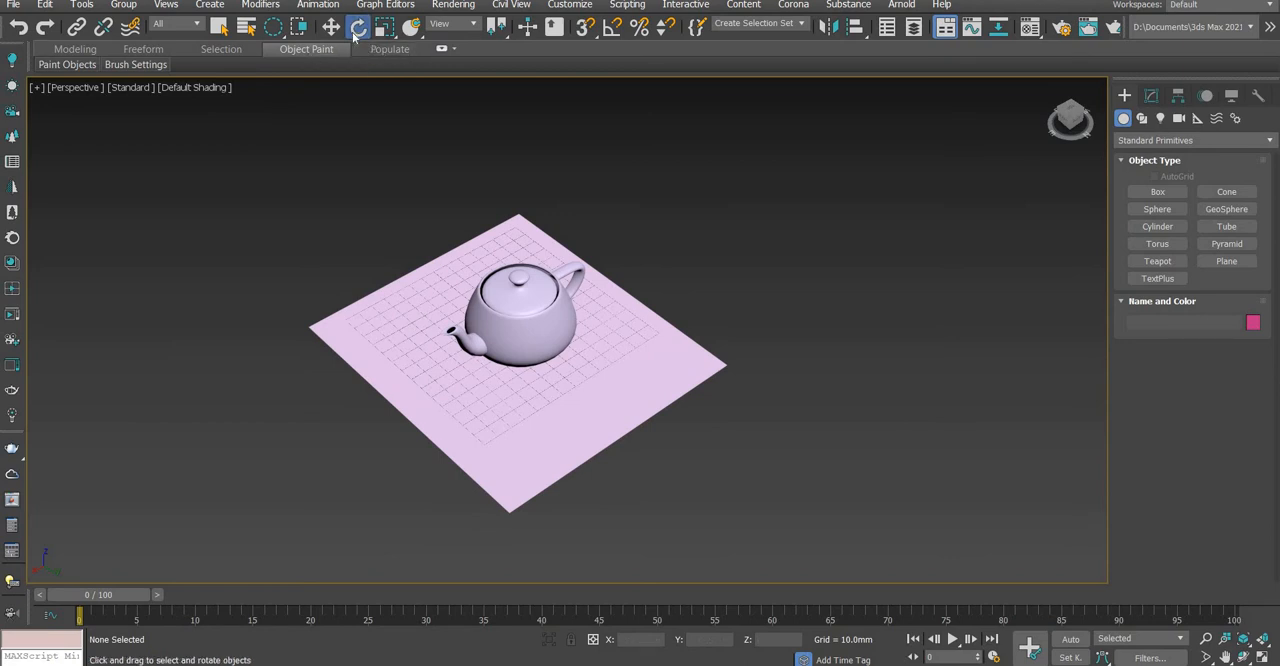
click(386, 29)
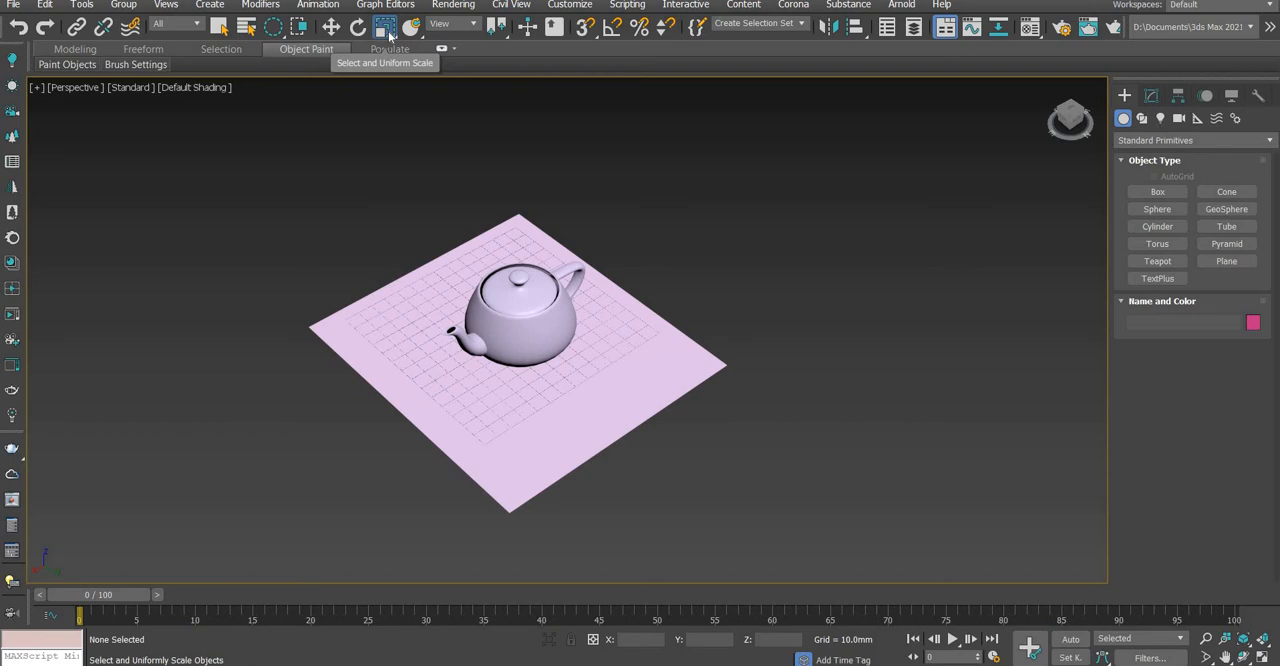
Select the teapot with the Move tool and shift it along the X axis to about X 14 mm
click(540, 290)
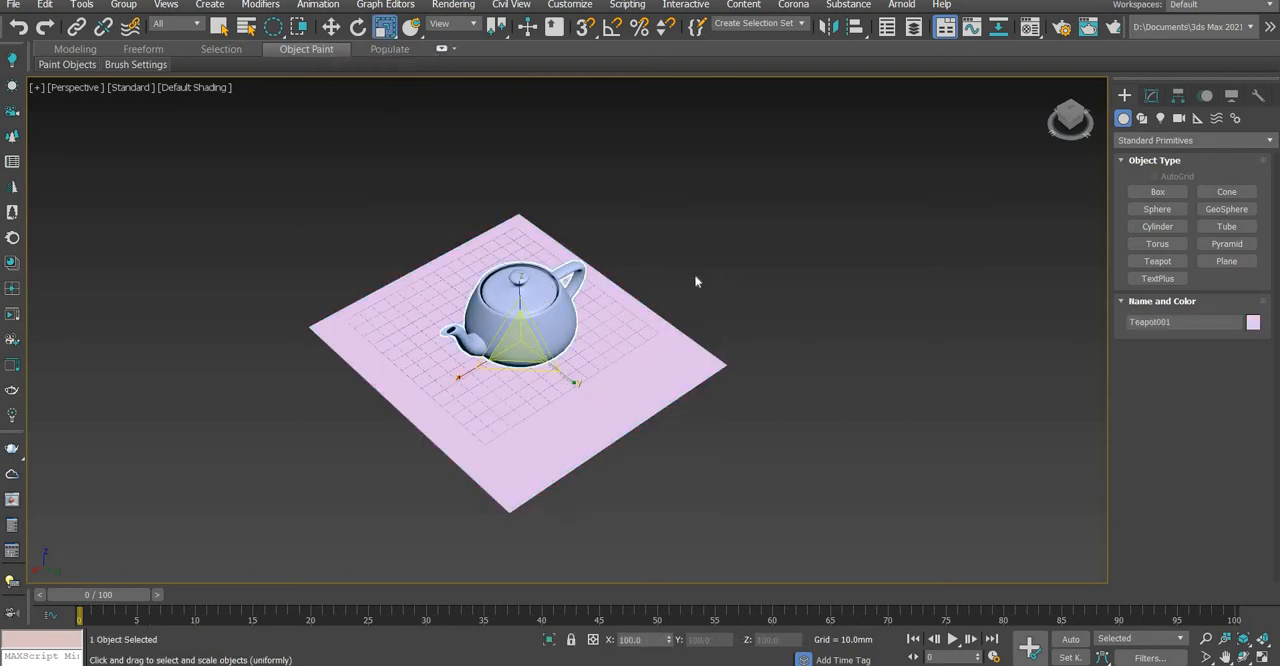
key(w)
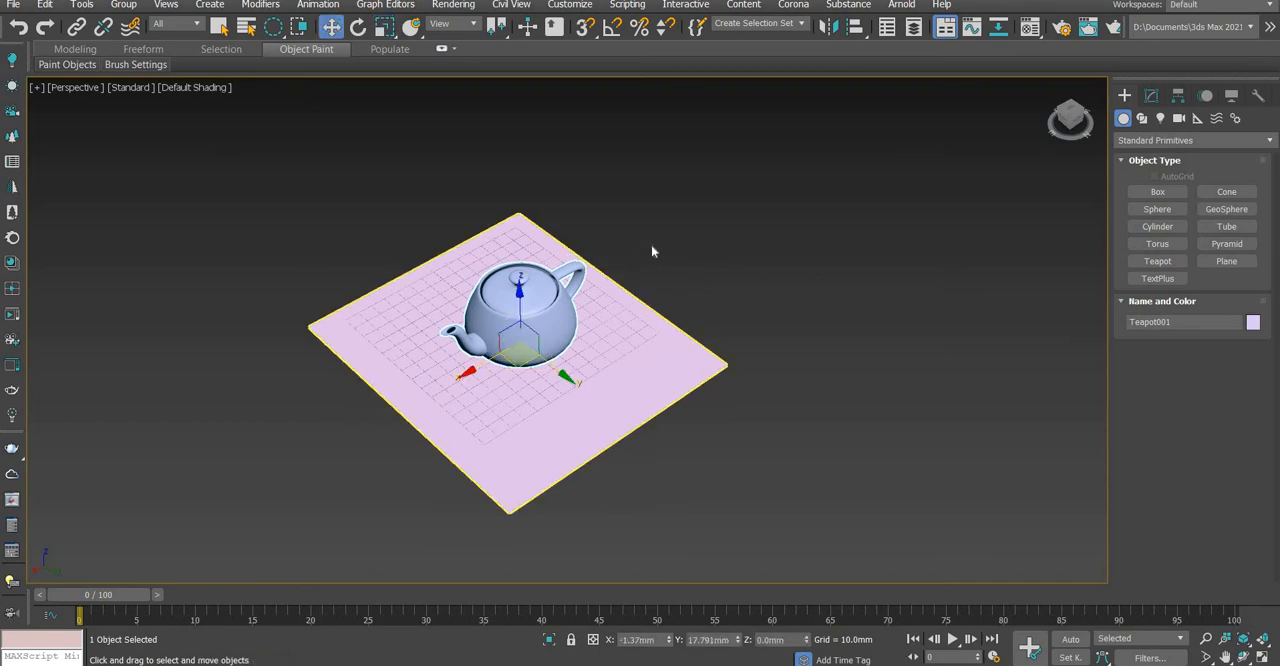
key(ctrl+d)
click(527, 303)
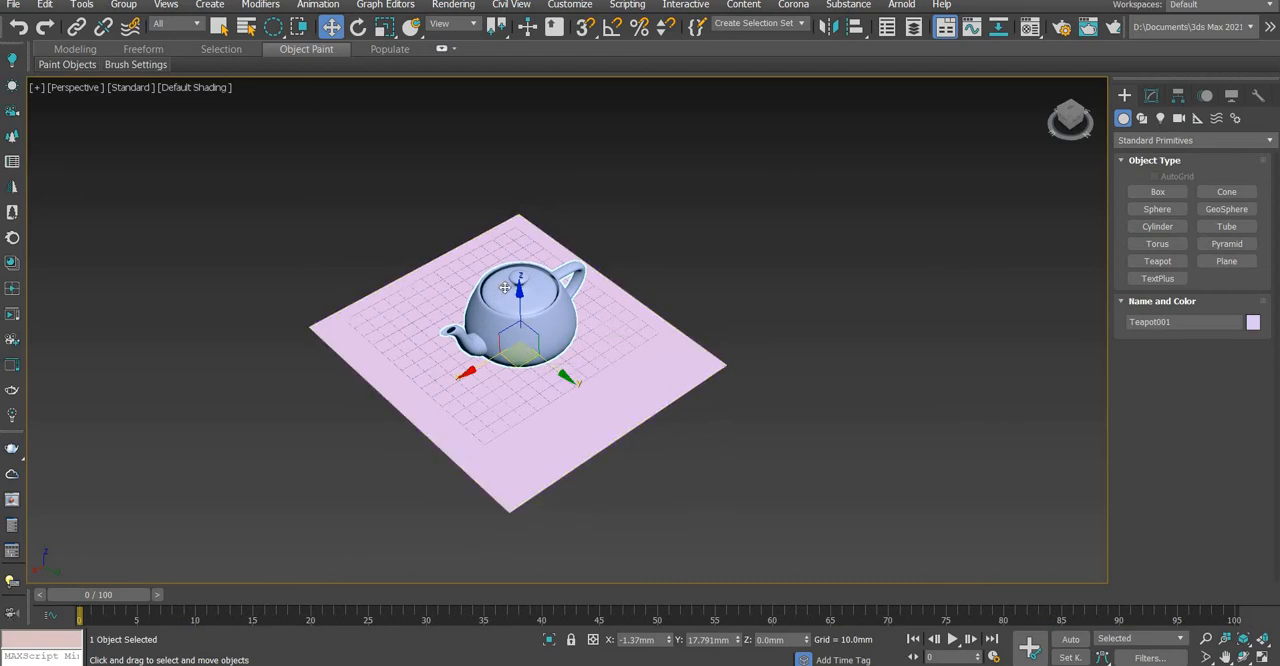
scroll(557, 326, up, 3)
scroll(557, 326, up, 2)
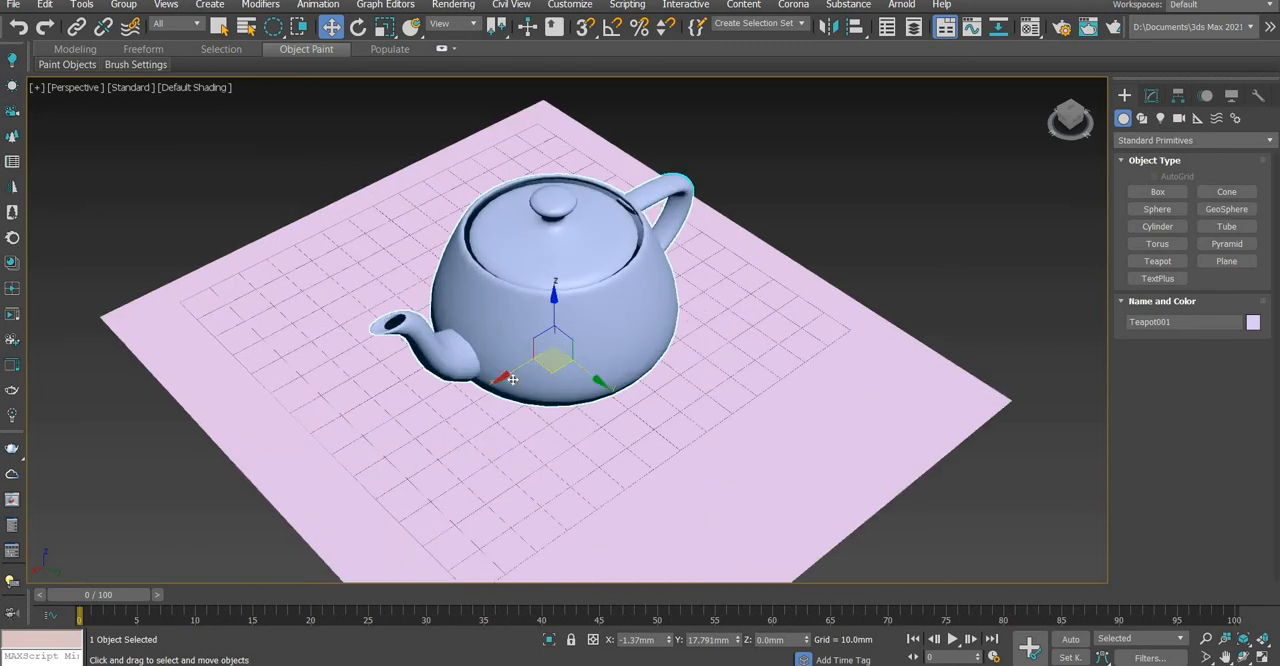
drag(459, 390, 560, 390)
scroll(561, 390, down, 5)
scroll(570, 393, up, 5)
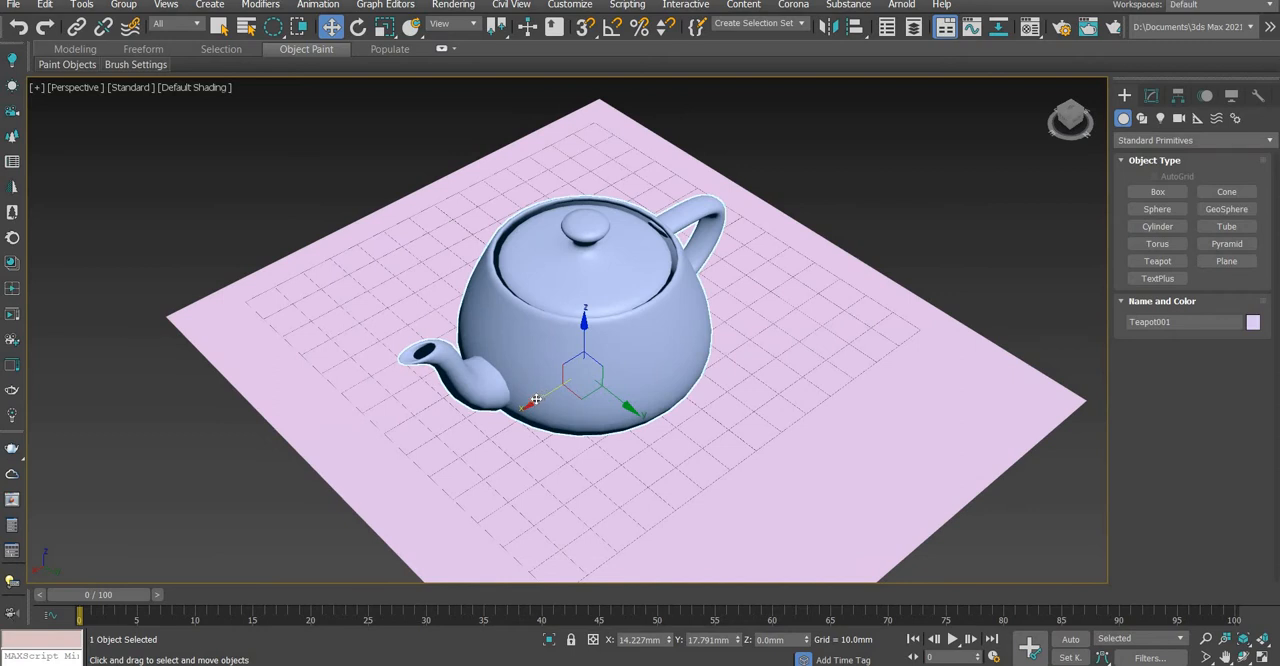
Move the teapot along the X and Y axes separately, and place it within the XY plane at about X 18 mm, Y 12 mm
drag(536, 399, 564, 434)
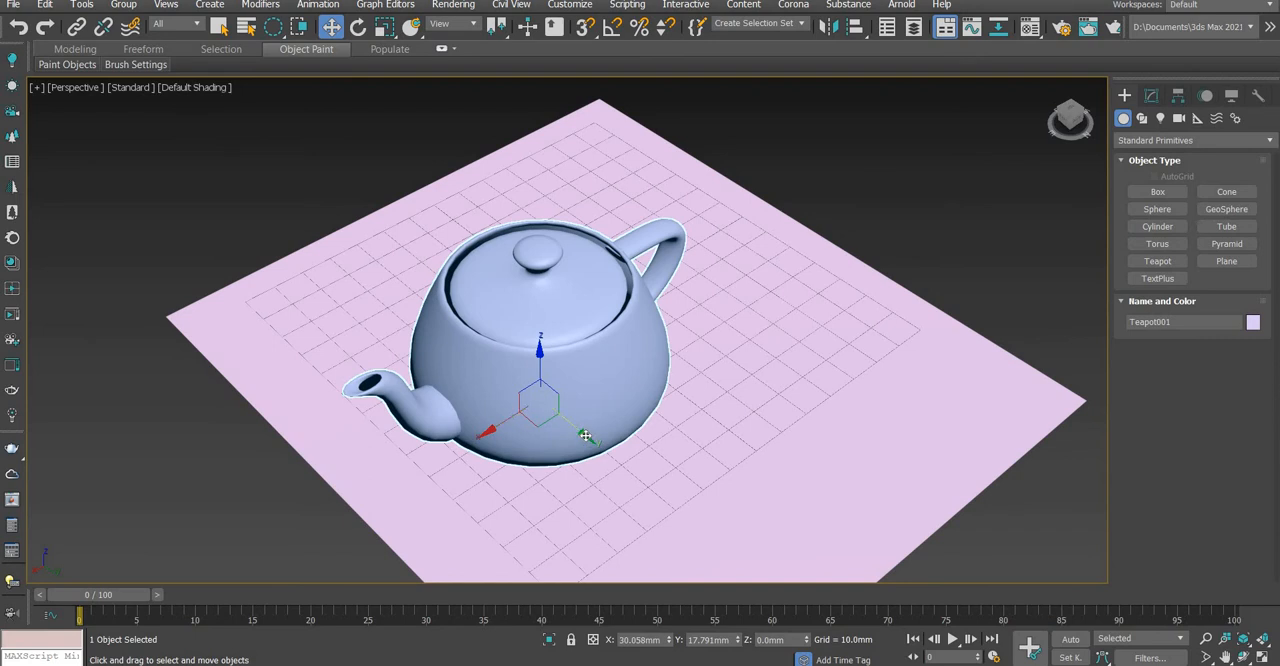
drag(681, 469, 503, 310)
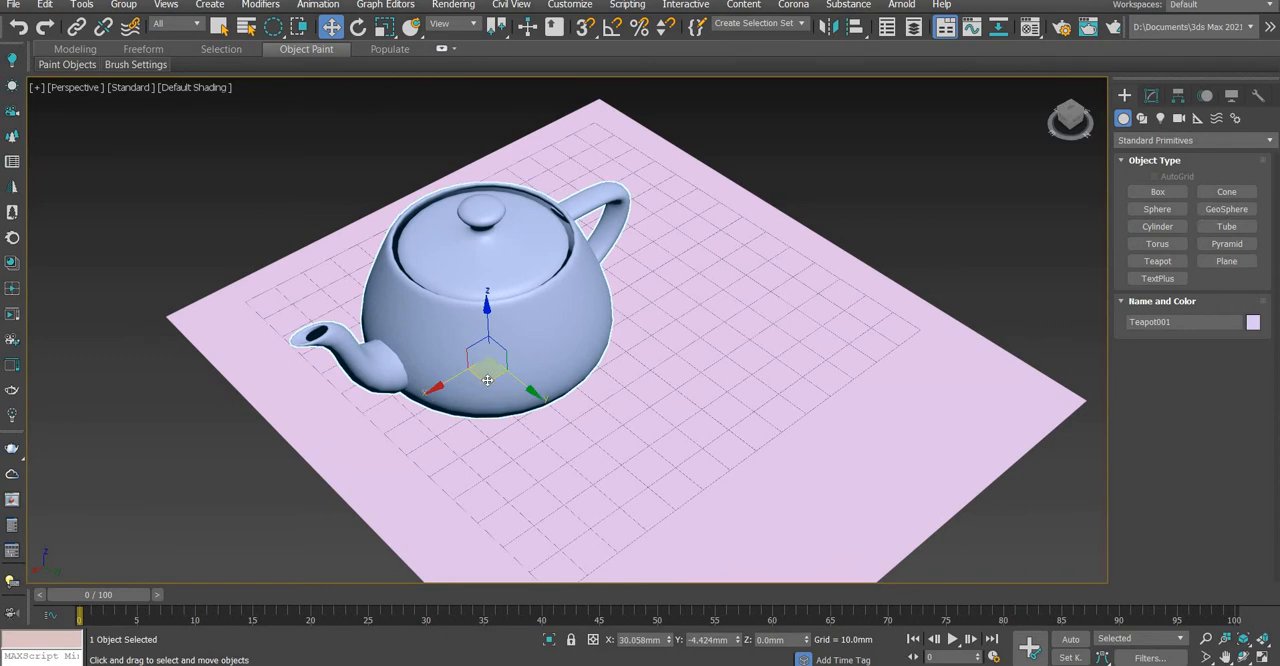
drag(487, 380, 557, 393)
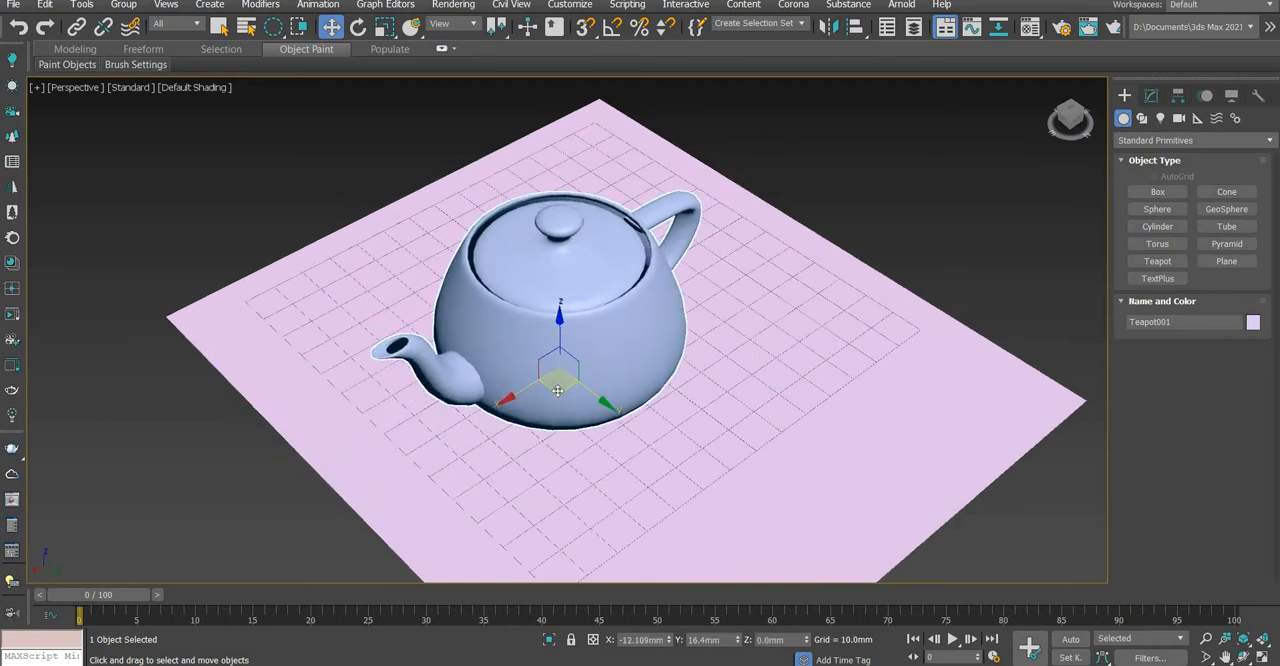
Select the plane with the Move tool and reselect the teapot
click(786, 203)
scroll(740, 309, down, 5)
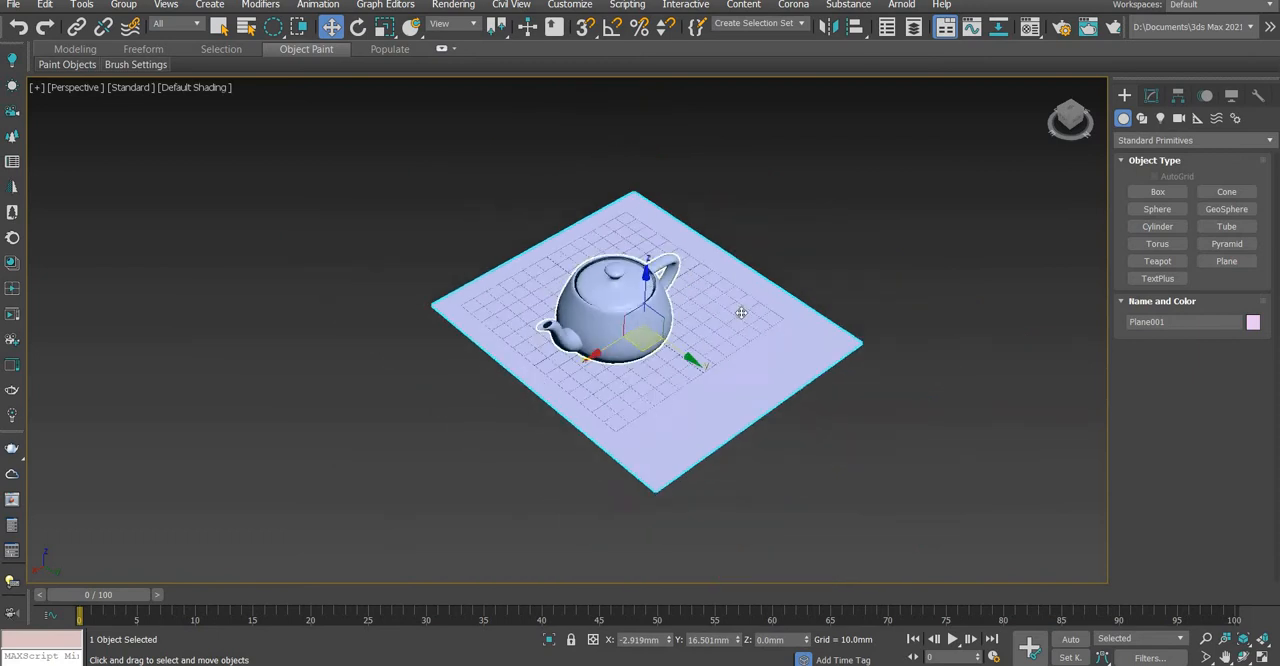
scroll(652, 259, up, 4)
scroll(753, 320, up, 3)
click(812, 248)
click(424, 292)
scroll(426, 295, down, 5)
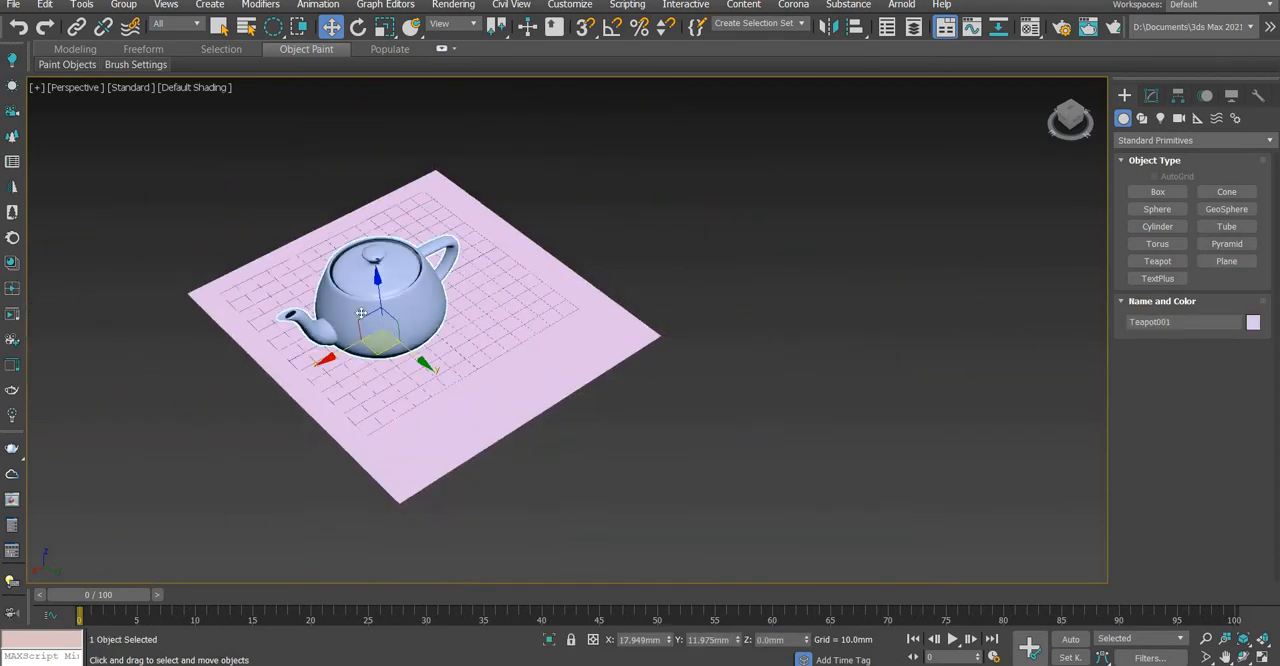
scroll(372, 322, up, 3)
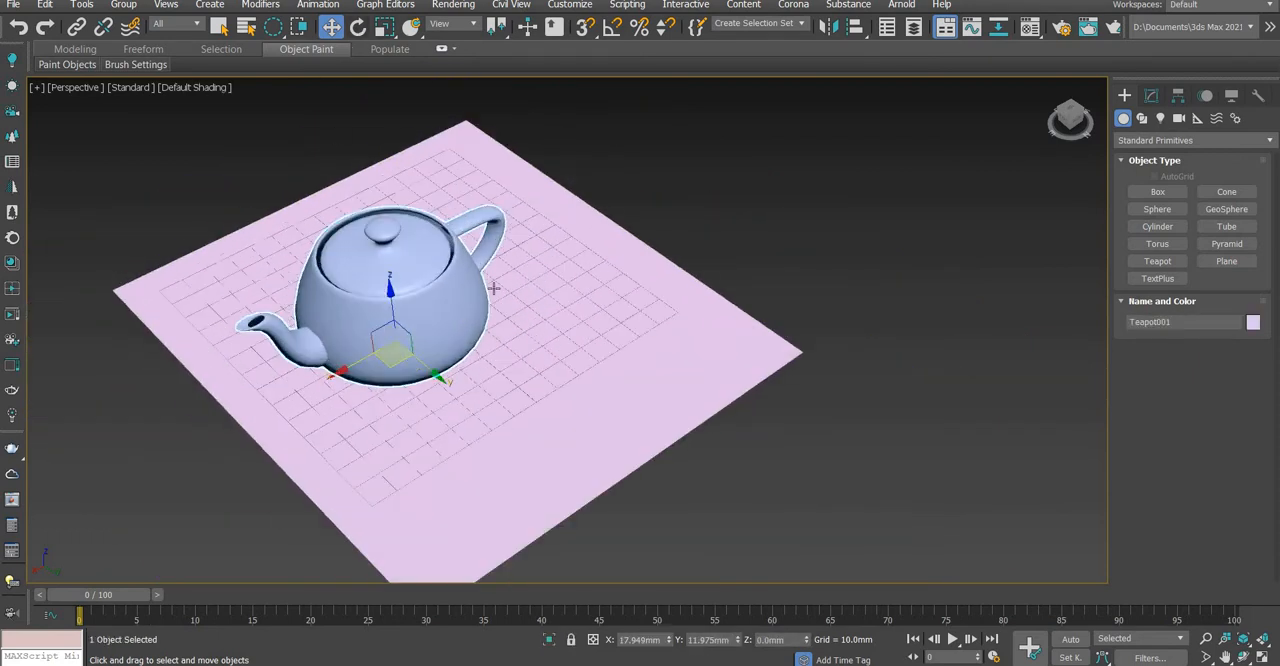
Rotate the teapot to about X 15, Y -9, Z 48 degrees and scale it to about X 84, Y 79, Z 52 percent
key(e)
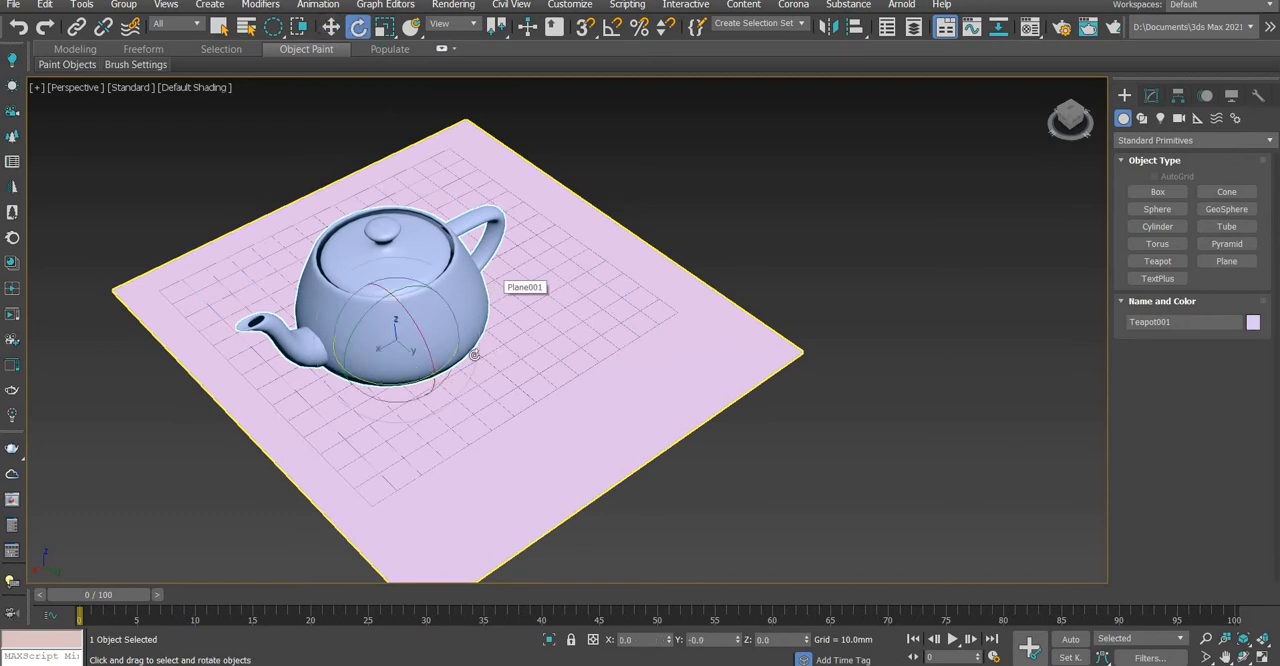
drag(410, 388, 466, 374)
key(ctrl+z)
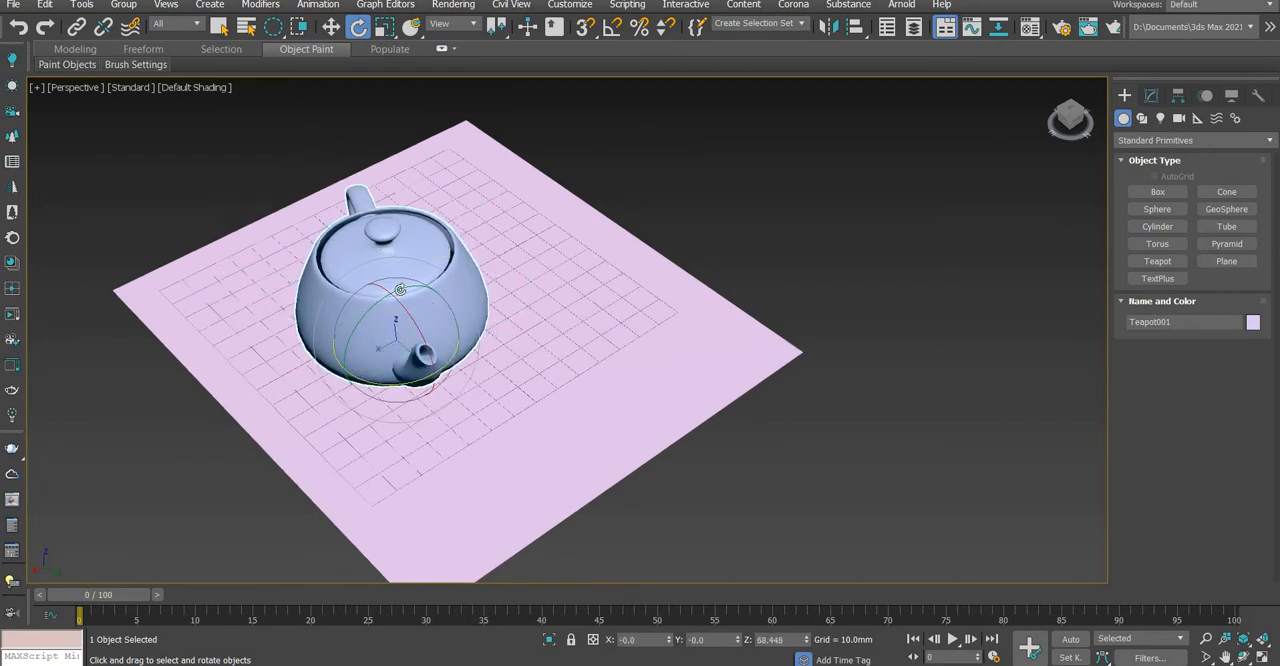
mouse_move(403, 290)
mouse_down()
mouse_move(479, 271)
mouse_move(414, 333)
mouse_move(415, 275)
mouse_move(400, 297)
mouse_up()
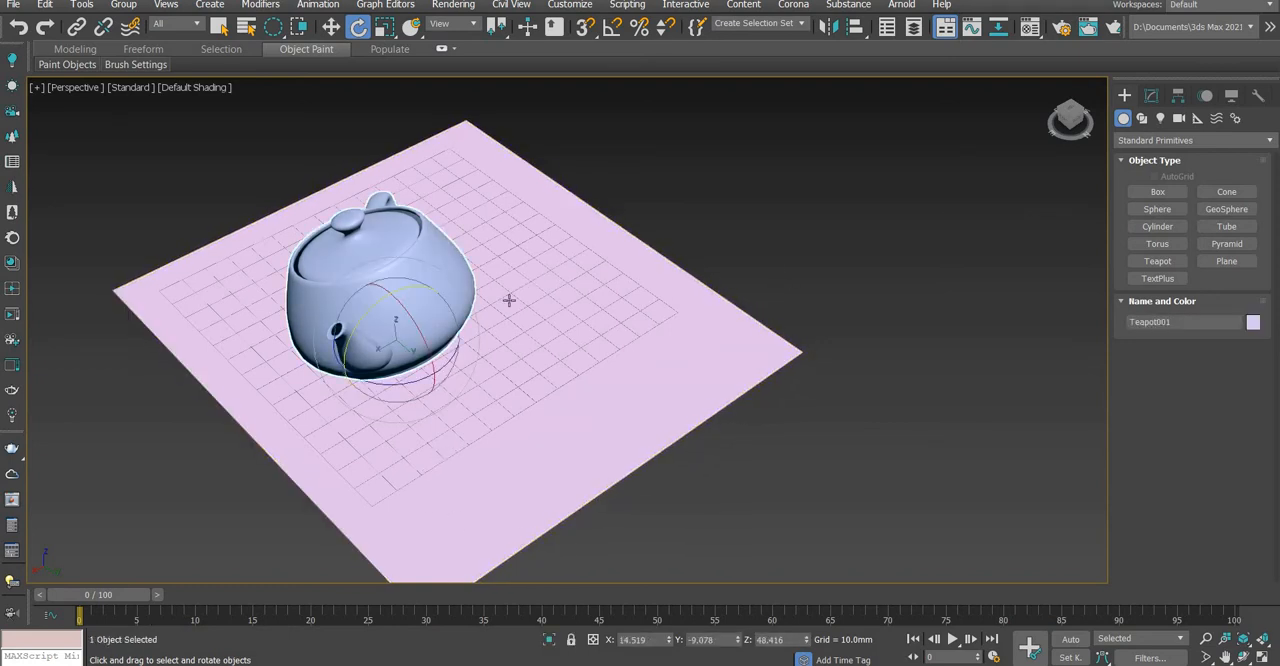
key(r)
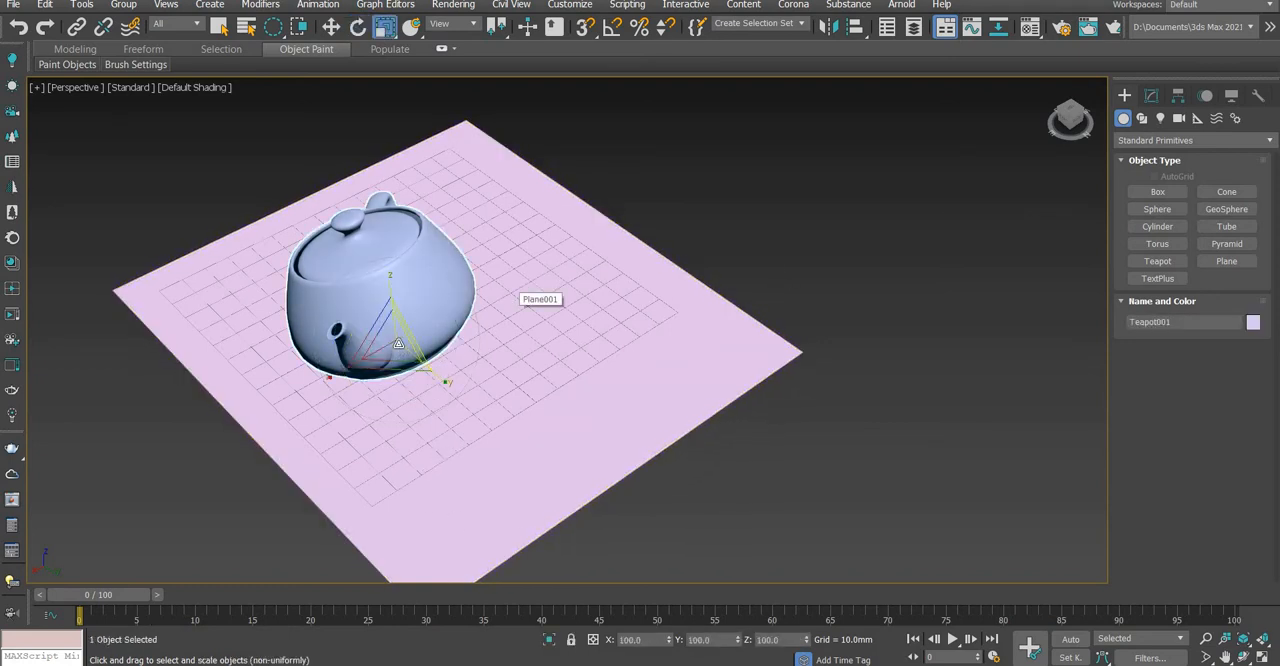
drag(420, 358, 512, 369)
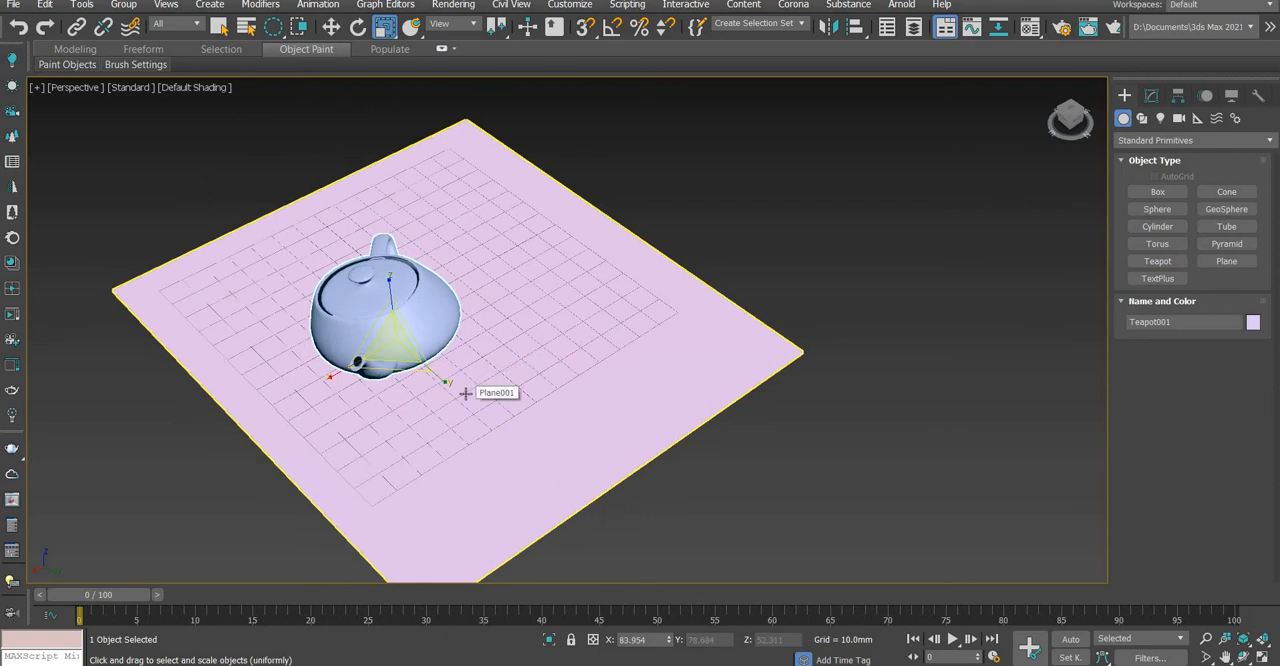
Undo the teapot's scaling and rotation until it stands upright at its original size
key(ctrl+z)
key(ctrl+z)
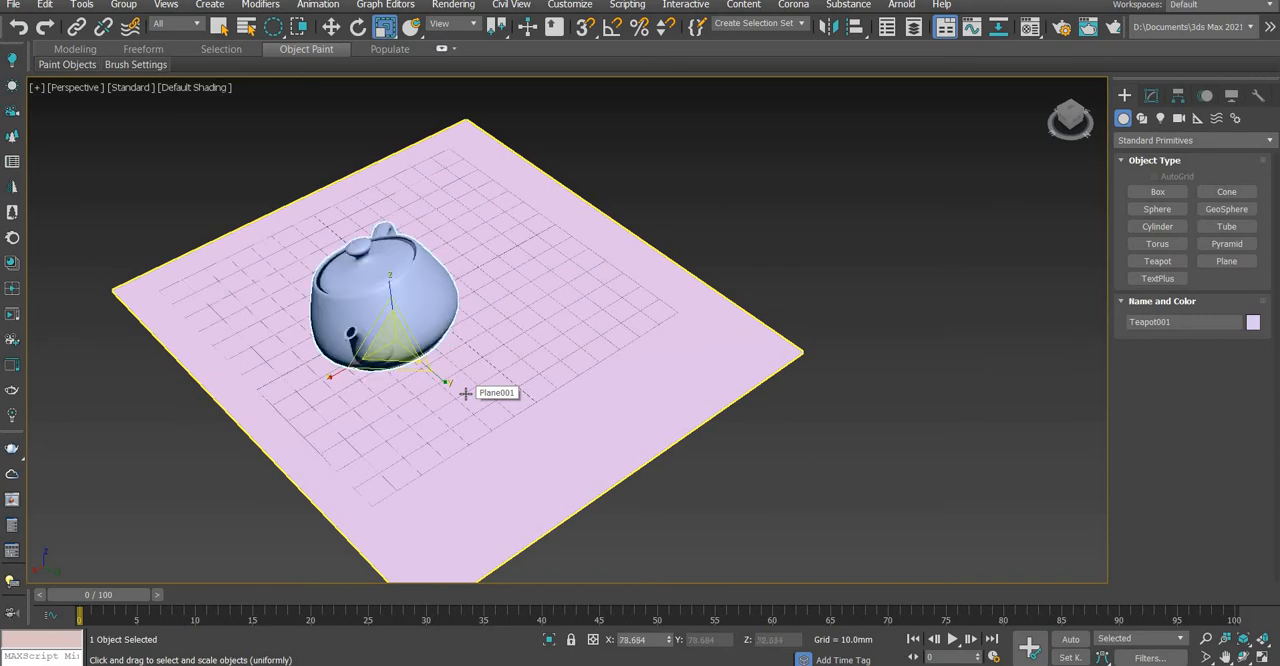
key(ctrl+z)
key(ctrl+z)
key(ctrl+z)
key(ctrl+z)
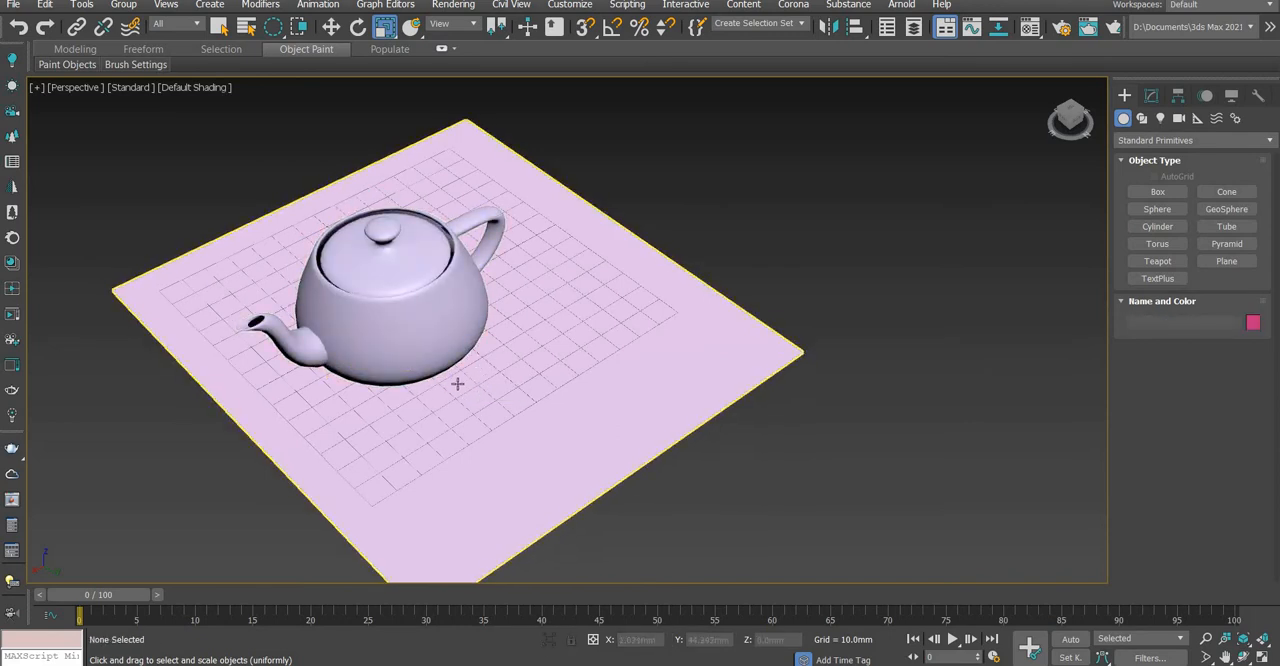
scroll(494, 370, down, 5)
mouse_move(495, 377)
alt+middle_down()
mouse_move(631, 343)
mouse_move(515, 366)
mouse_move(532, 359)
mouse_move(489, 387)
alt+middle_up()
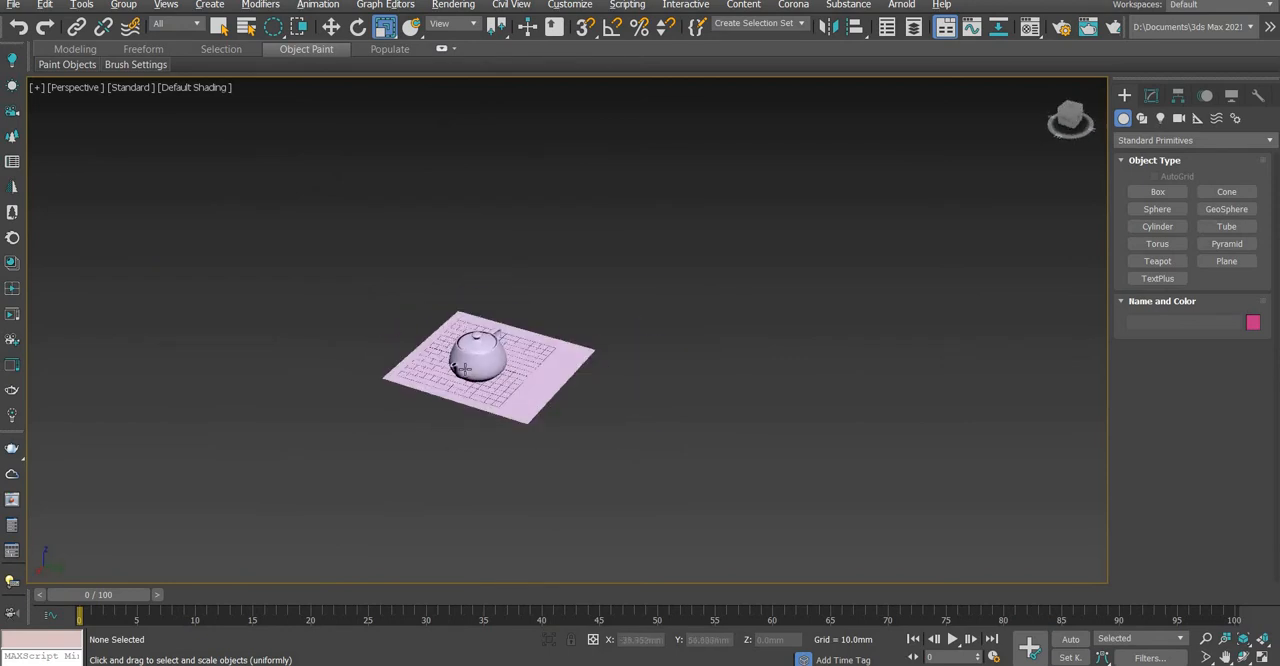
Select the teapot, clear the selection, and reselect the teapot with the Move tool active
scroll(490, 390, up, 5)
scroll(485, 385, up, 4)
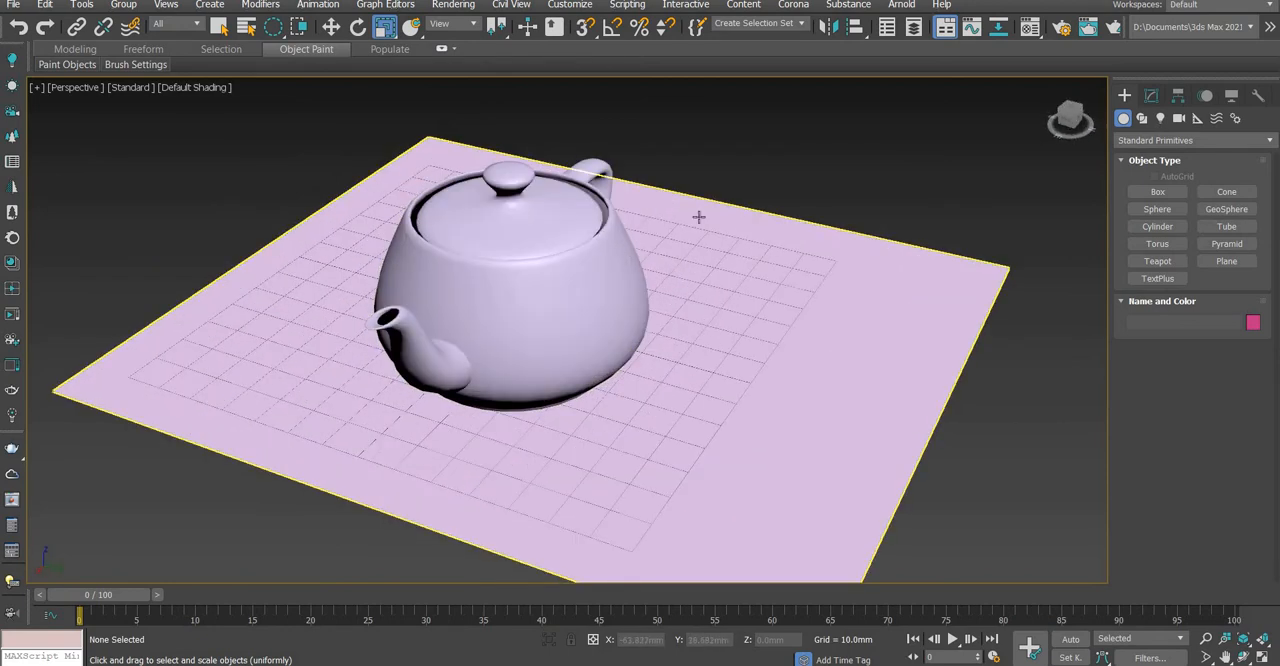
click(543, 278)
scroll(583, 286, down, 5)
scroll(568, 282, up, 4)
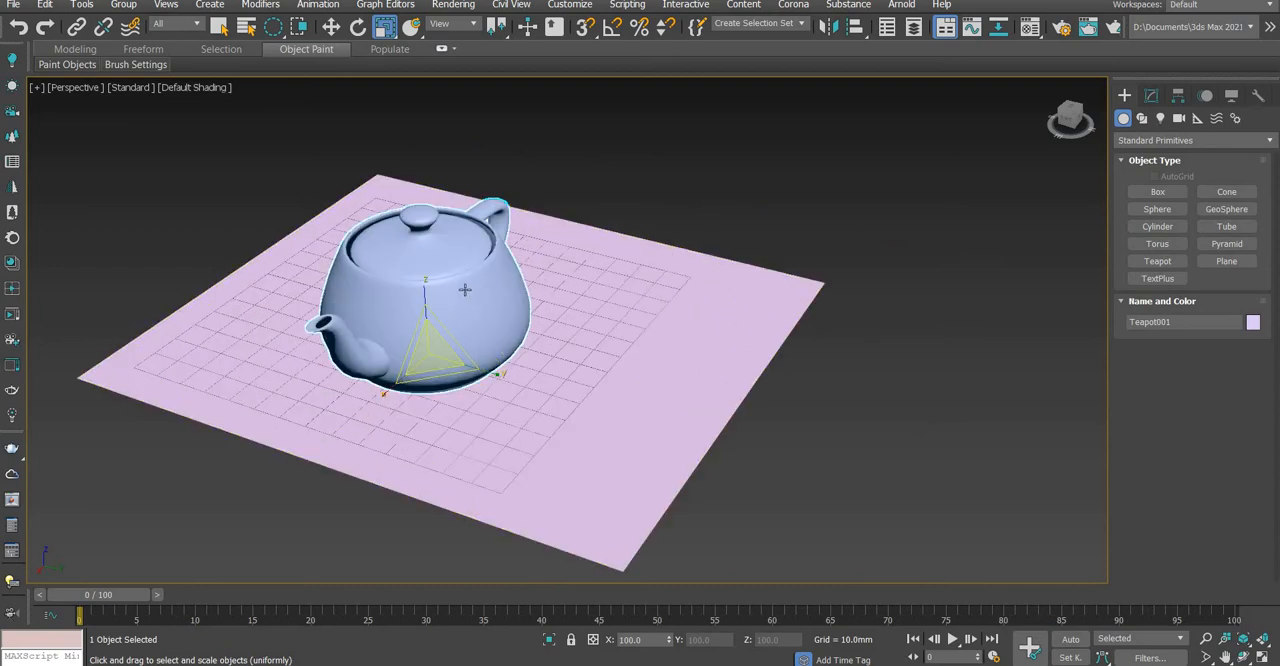
key(ctrl+d)
click(464, 288)
key(w)
scroll(423, 457, down, 3)
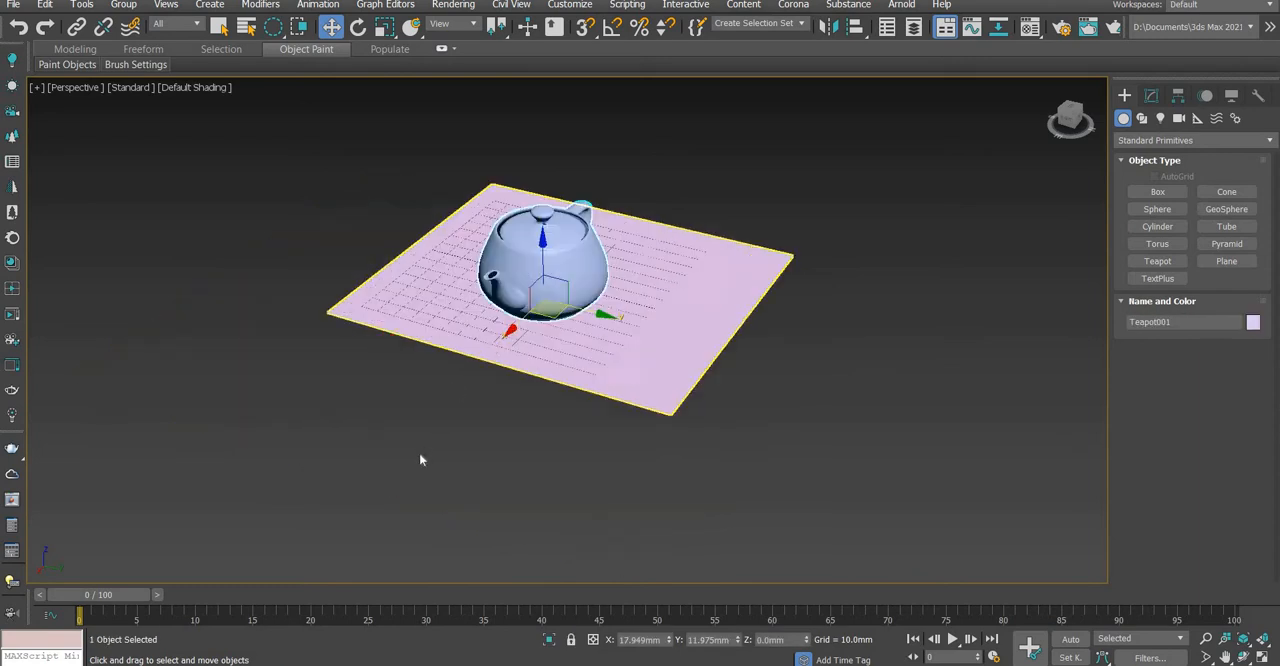
scroll(584, 316, up, 3)
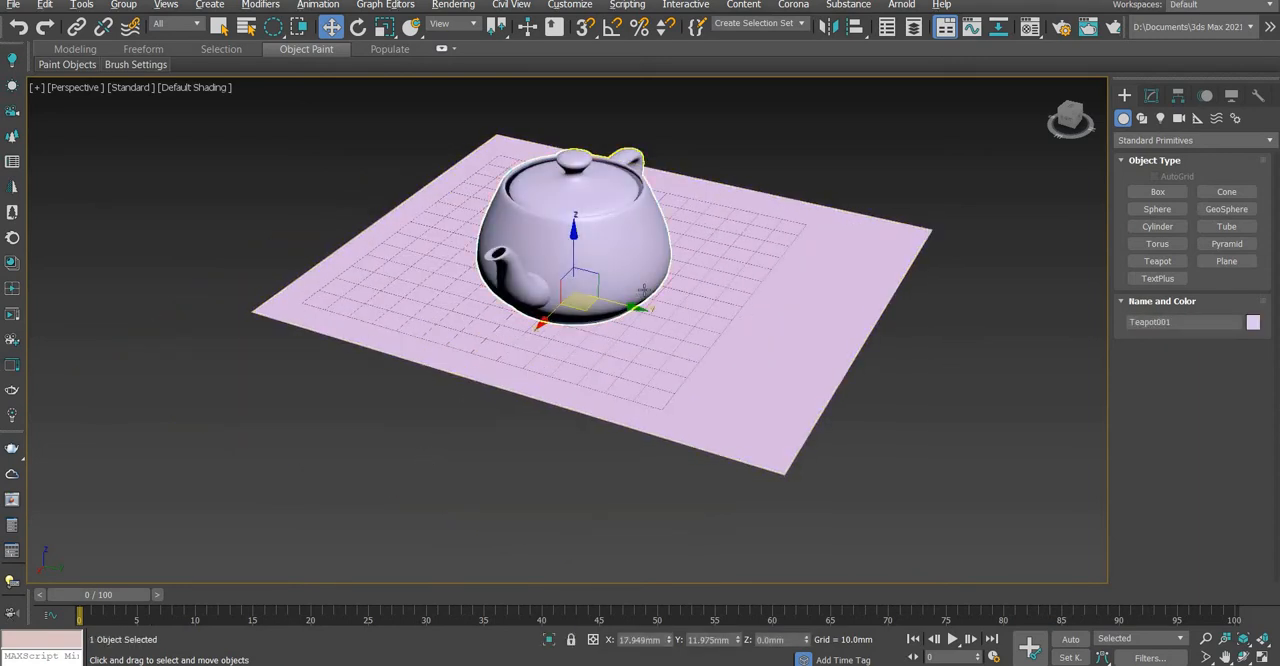
Draw a circular selection region reaching over the teapot, and select the teapot on its own
alt+middle_drag(590, 316, 603, 451)
scroll(612, 392, down, 4)
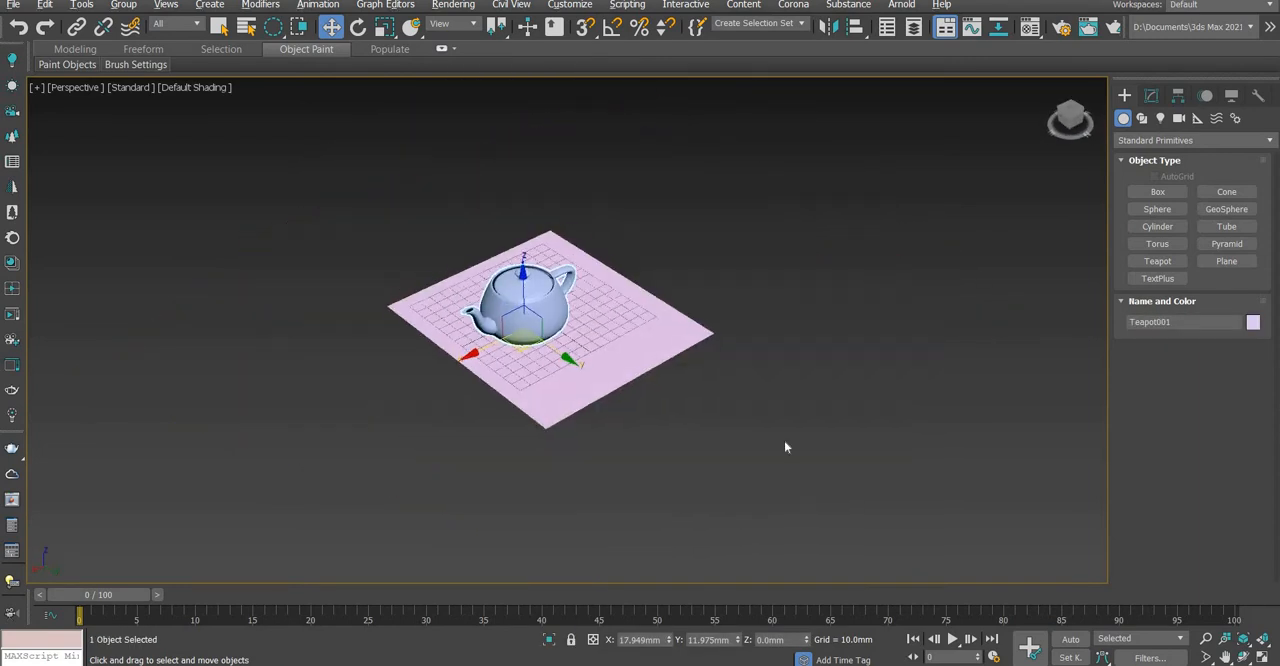
scroll(542, 282, up, 4)
scroll(542, 282, up, 3)
drag(358, 220, 614, 417)
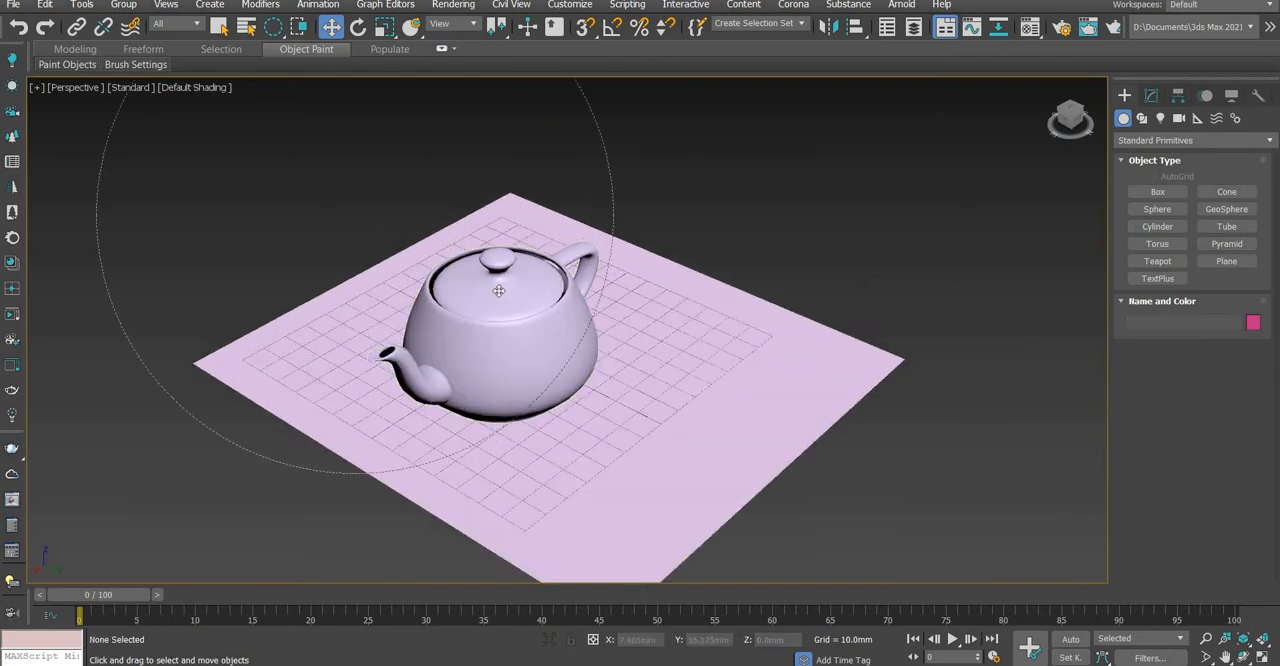
click(491, 301)
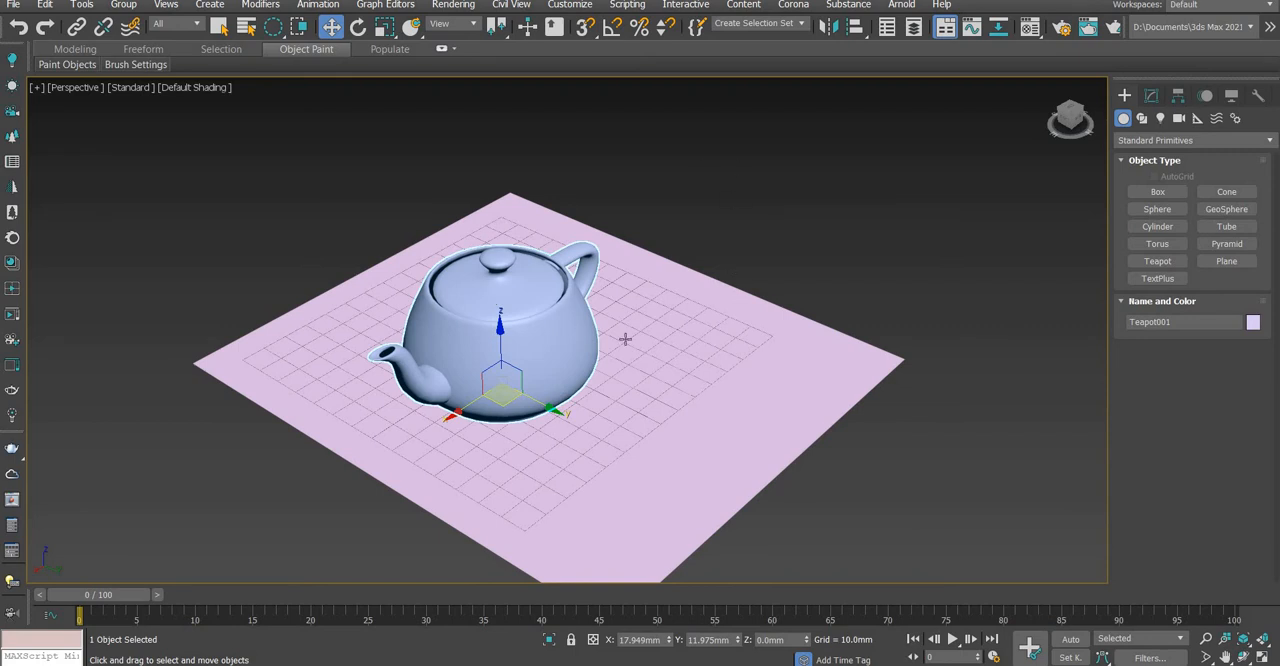
Undo and redo the teapot's selection repeatedly, and move the teapot along the X axis to about X 26 mm
key(ctrl+z)
click(527, 367)
scroll(527, 367, down, 5)
key(shift+z)
key(ctrl+z)
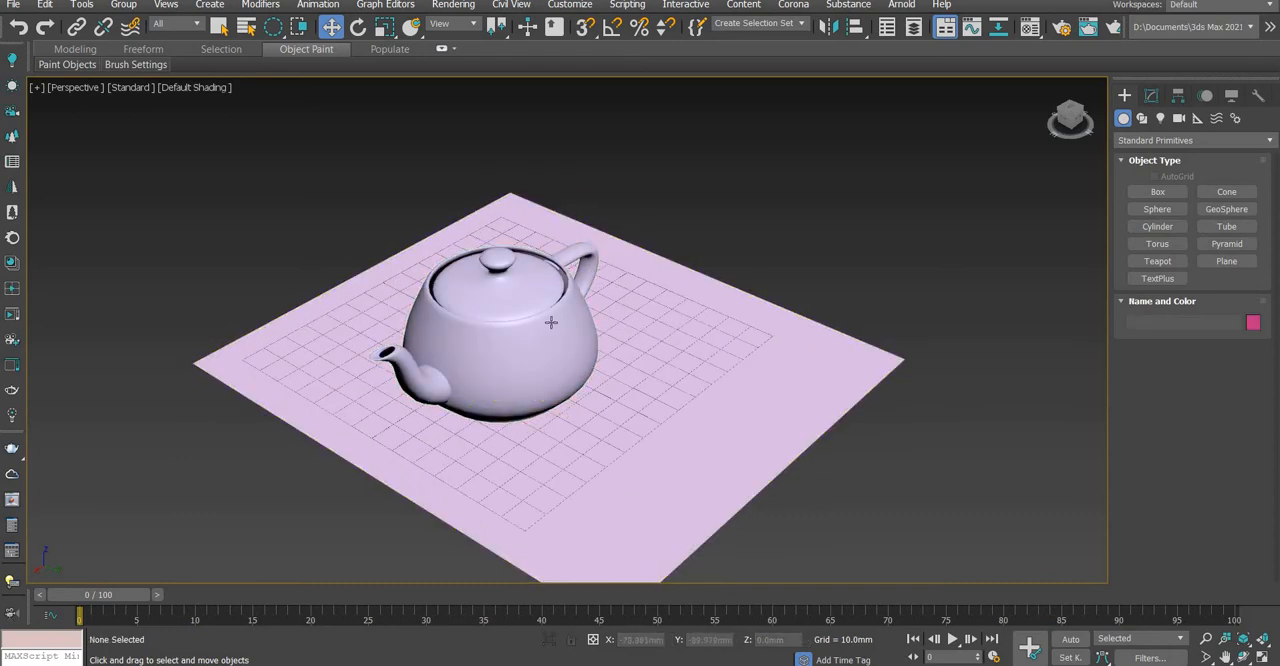
key(ctrl+y)
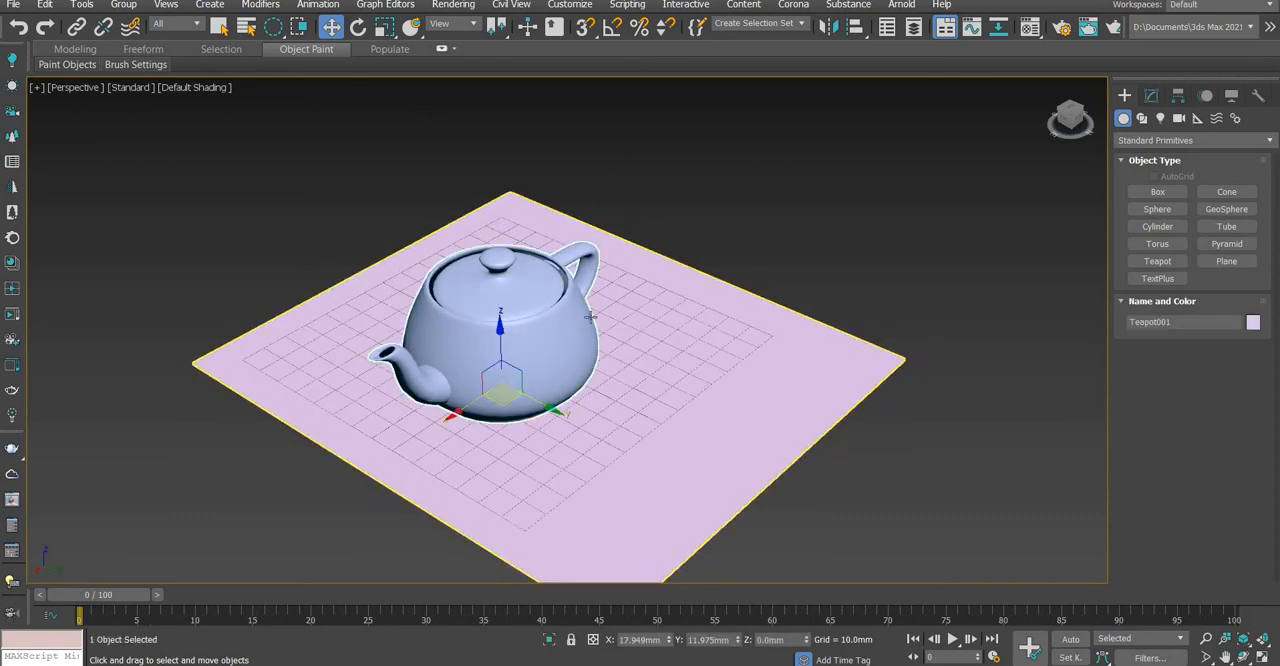
key(ctrl+z)
key(ctrl+y)
drag(454, 413, 437, 425)
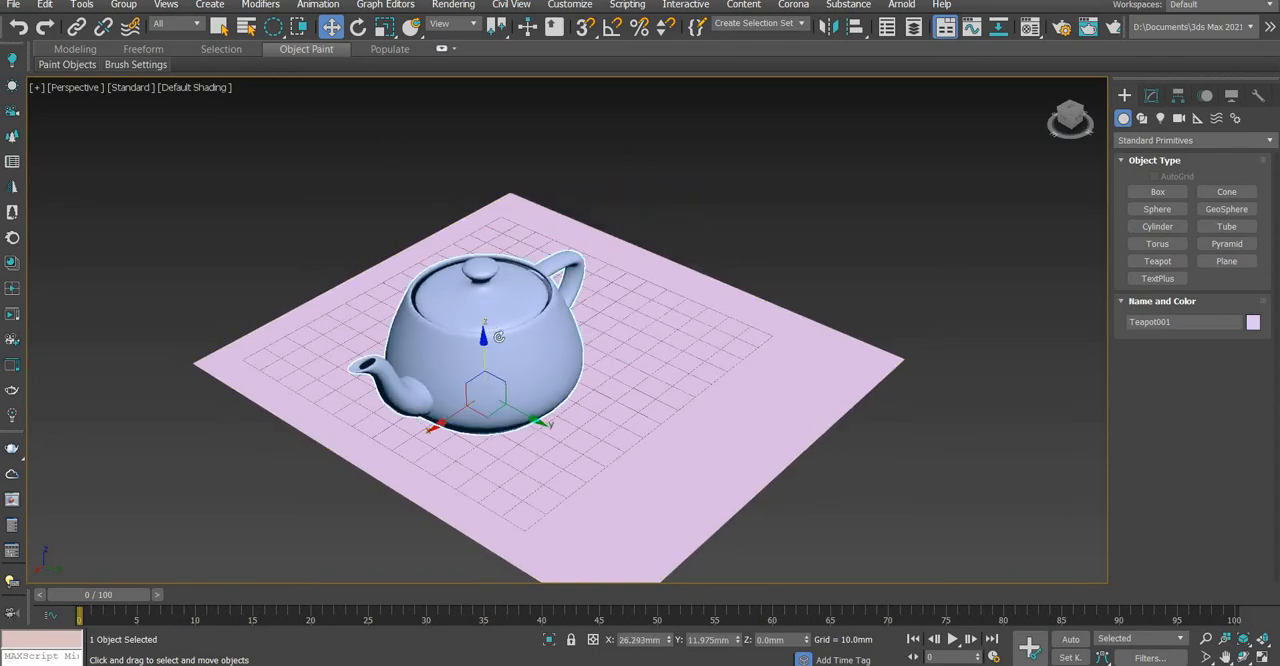
Switch through the Rotate, Scale and Place tools with the teapot selected, and return to the Move tool
key(e)
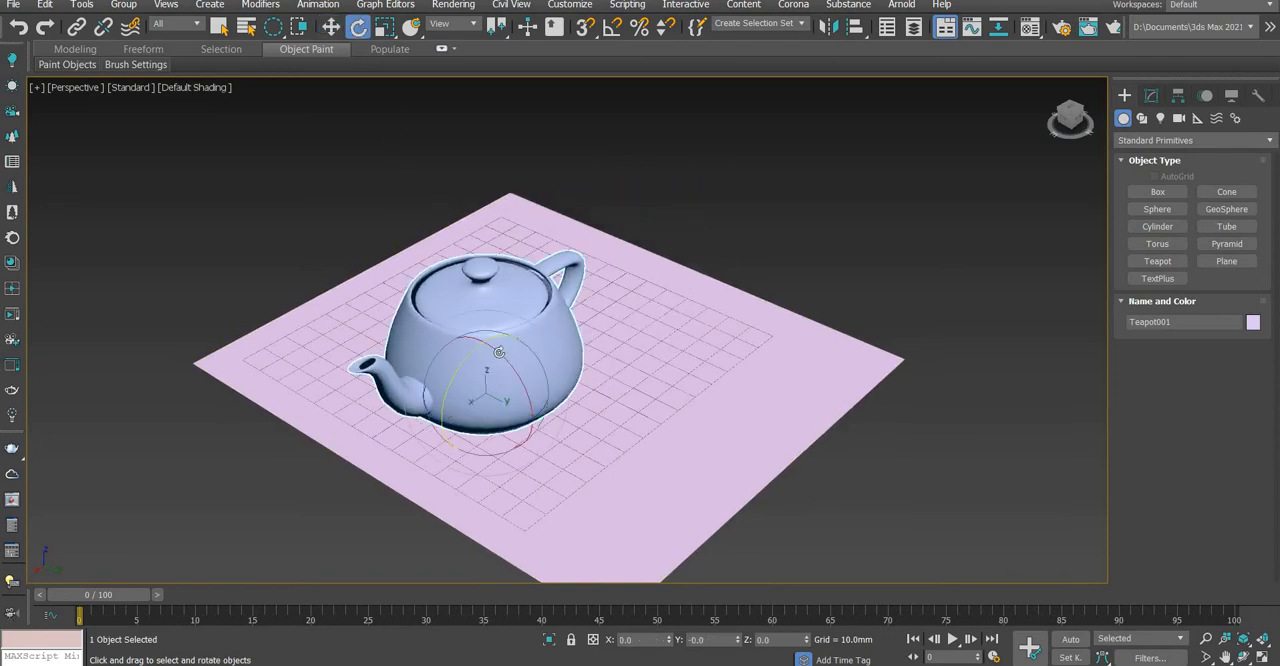
click(331, 27)
click(358, 27)
click(385, 27)
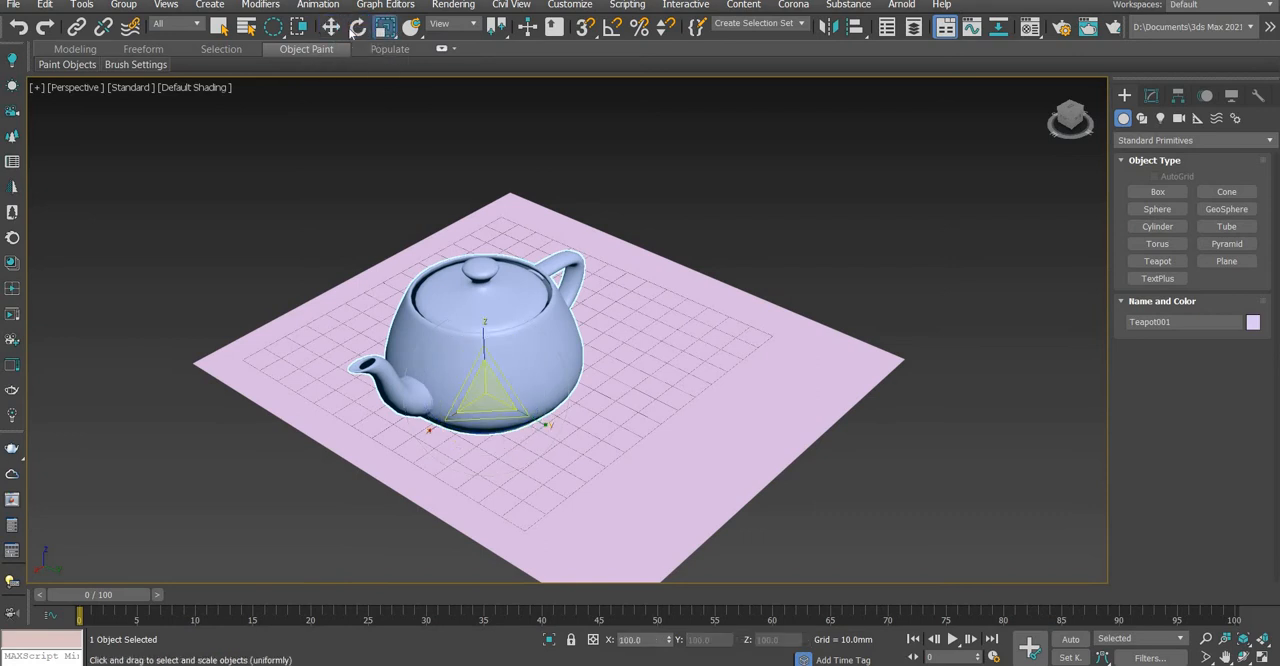
click(331, 27)
click(385, 27)
click(411, 27)
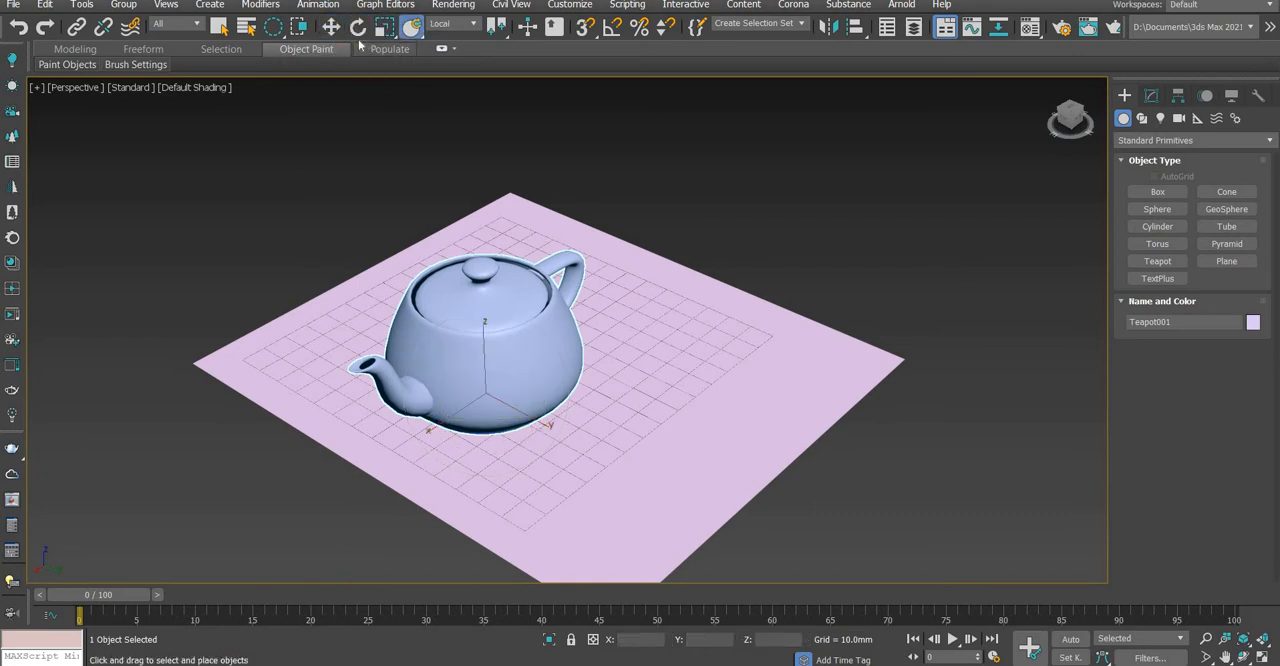
click(358, 27)
click(331, 27)
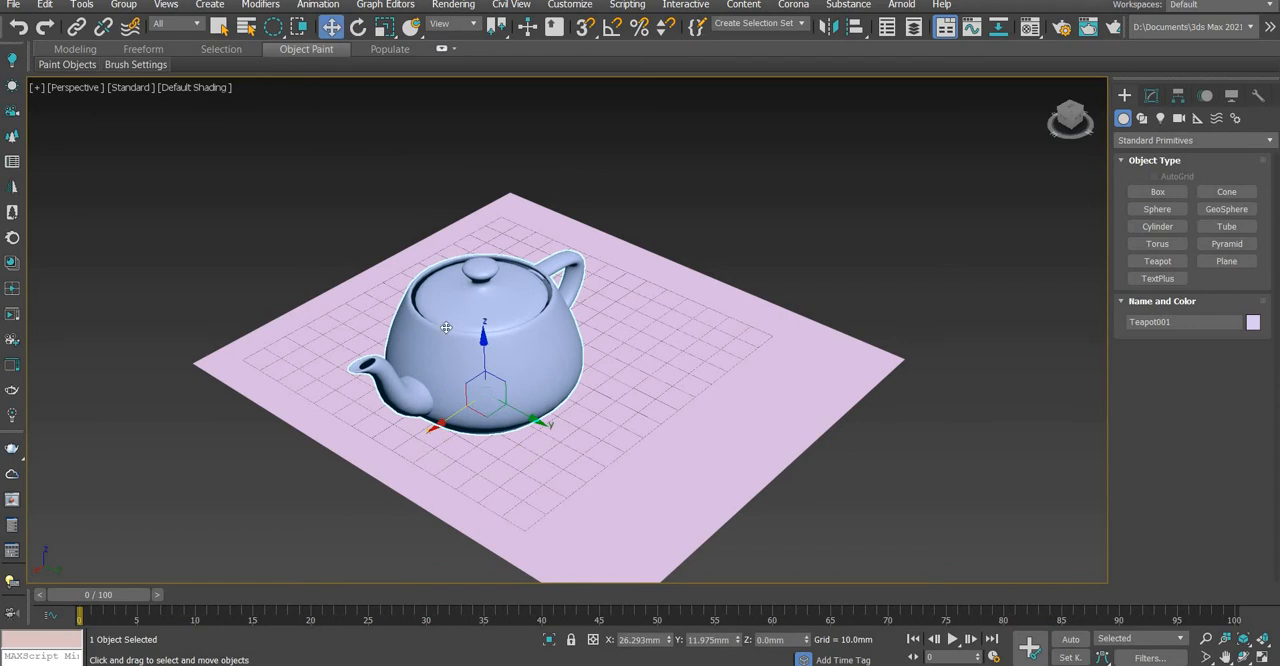
Alternate the selection between the plane and the teapot with the Move tool, and clear the selection
click(693, 269)
click(540, 300)
click(715, 281)
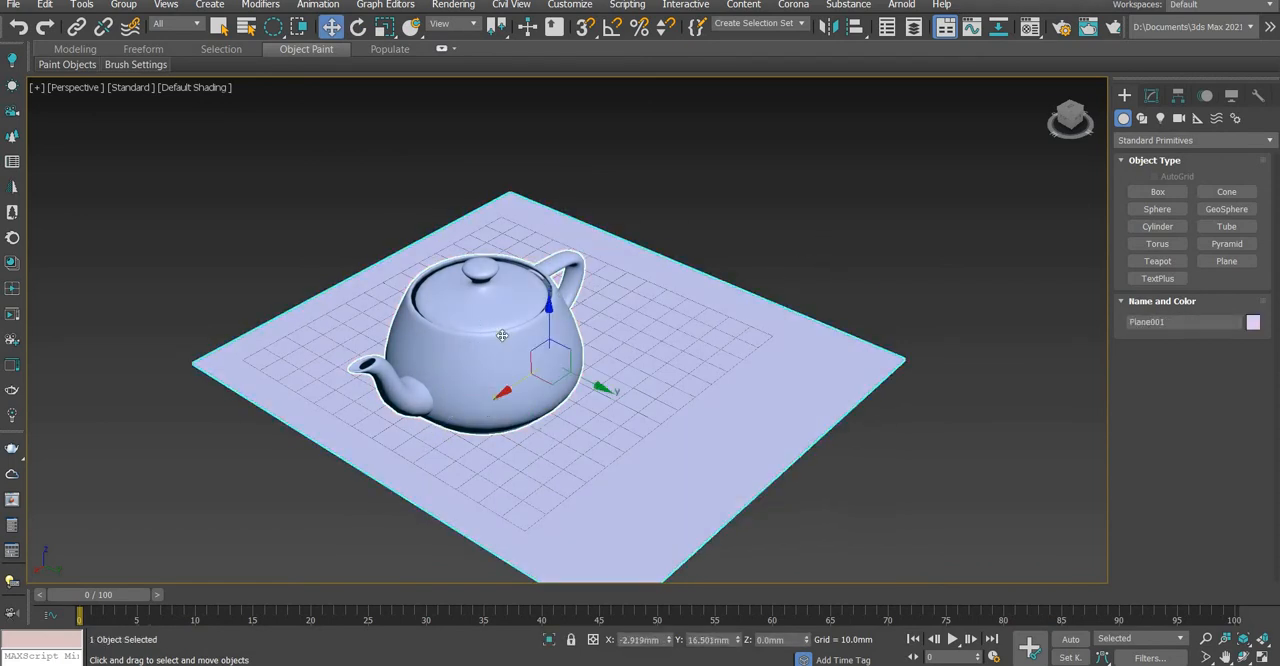
click(502, 335)
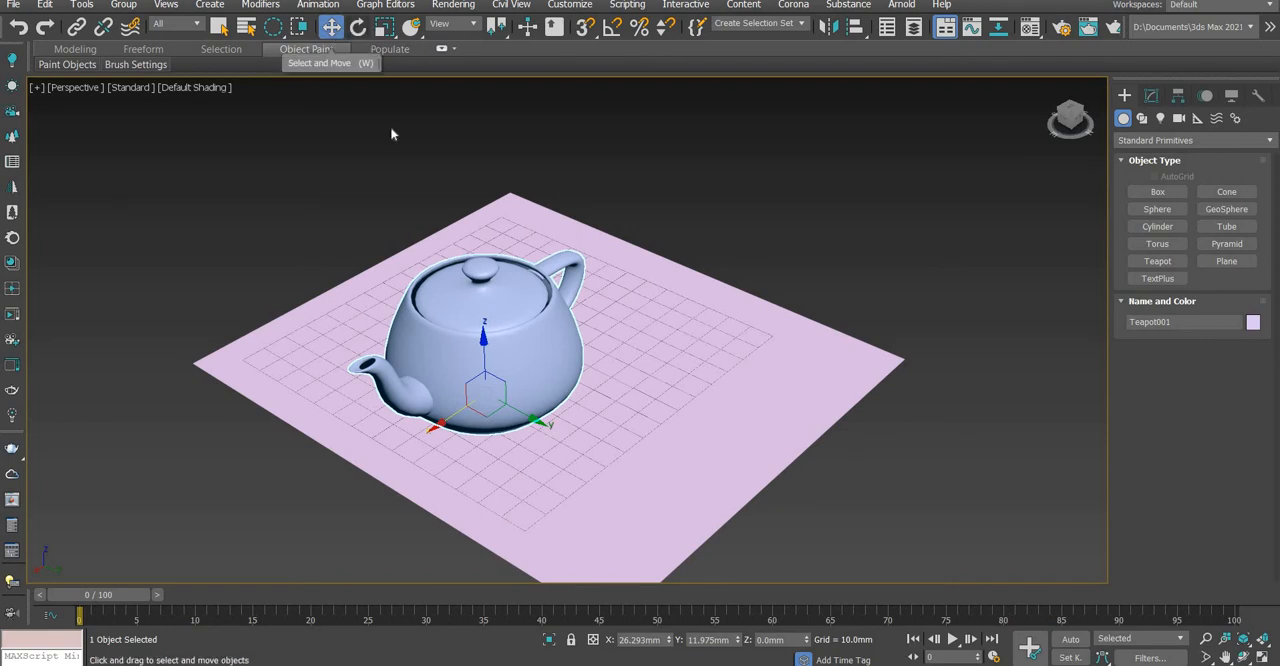
click(708, 222)
click(558, 280)
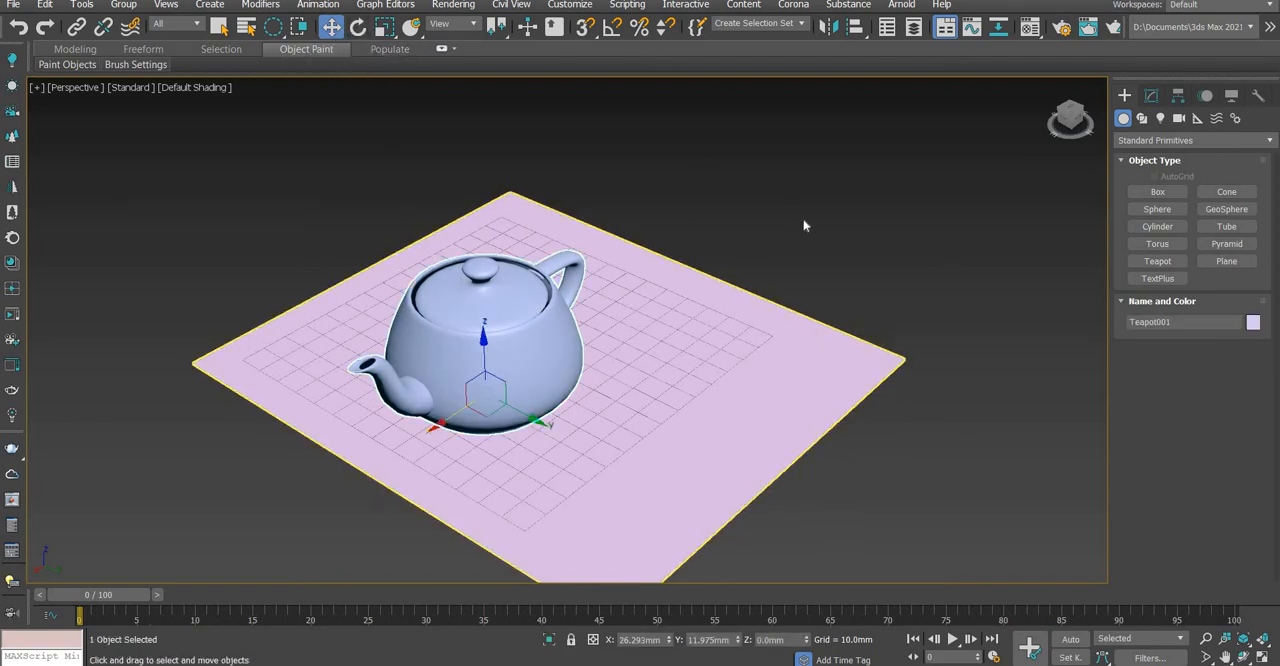
click(620, 311)
click(527, 323)
click(527, 323)
click(558, 278)
click(715, 269)
click(538, 326)
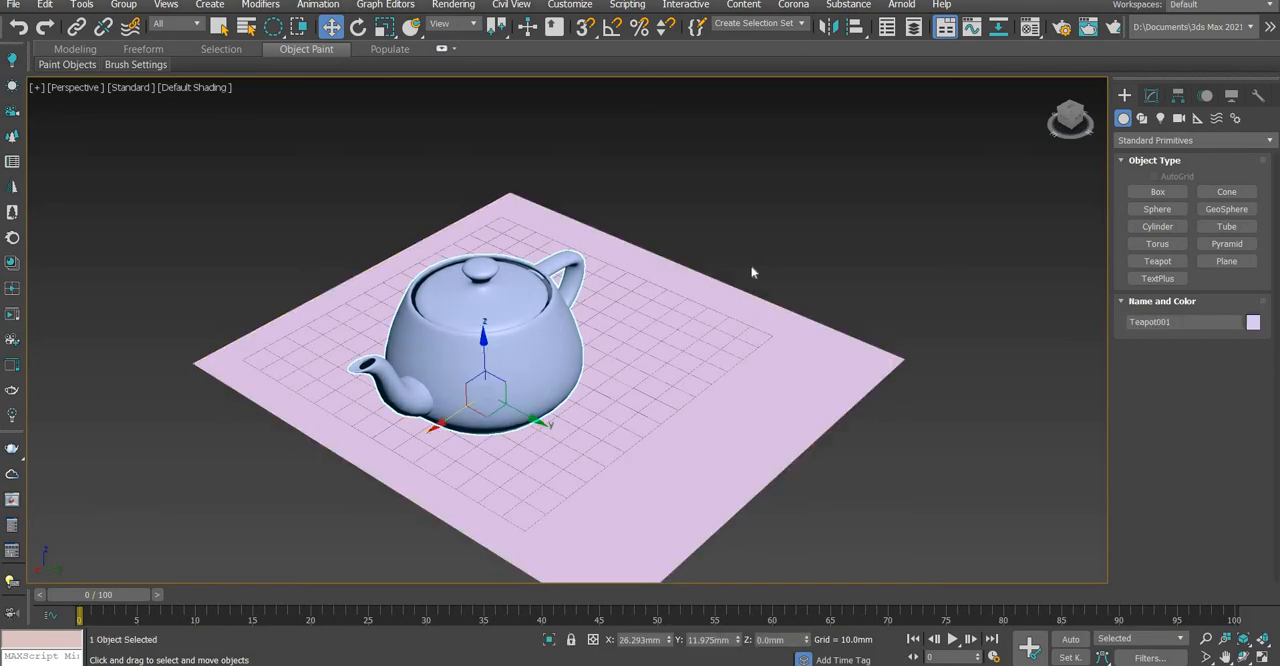
click(752, 268)
click(524, 347)
click(594, 105)
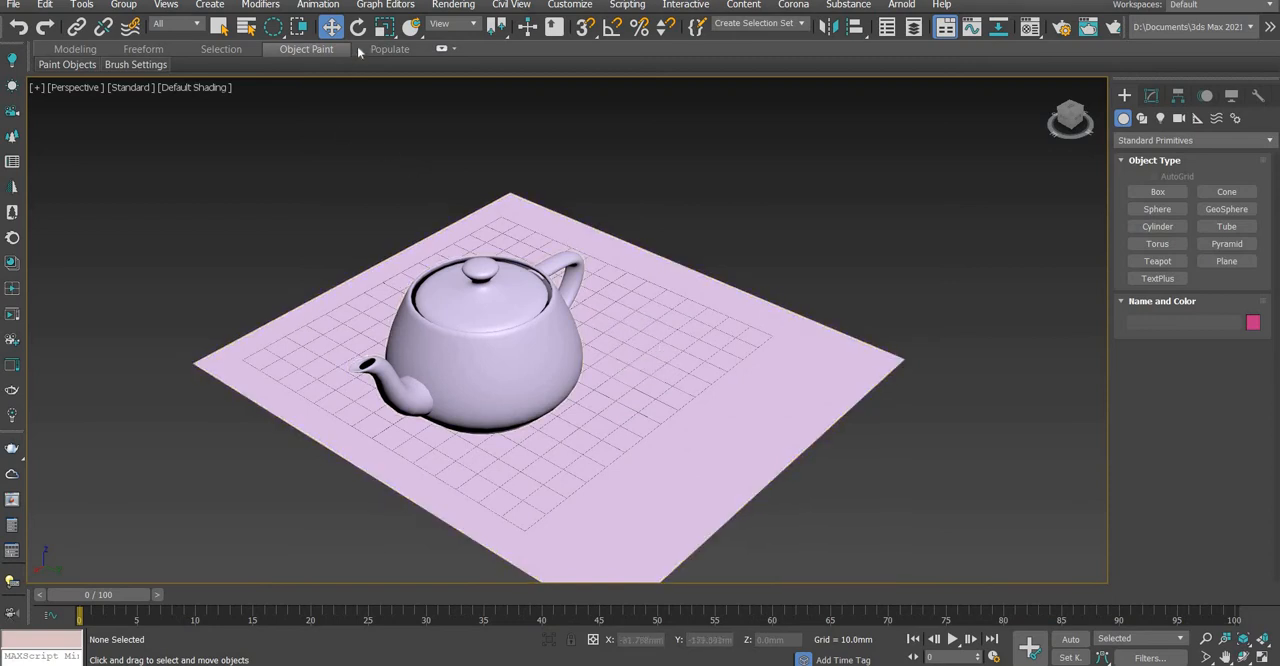
Move the teapot freely over the plane to about X 14 mm, Y 7 mm, and deselect it
click(456, 411)
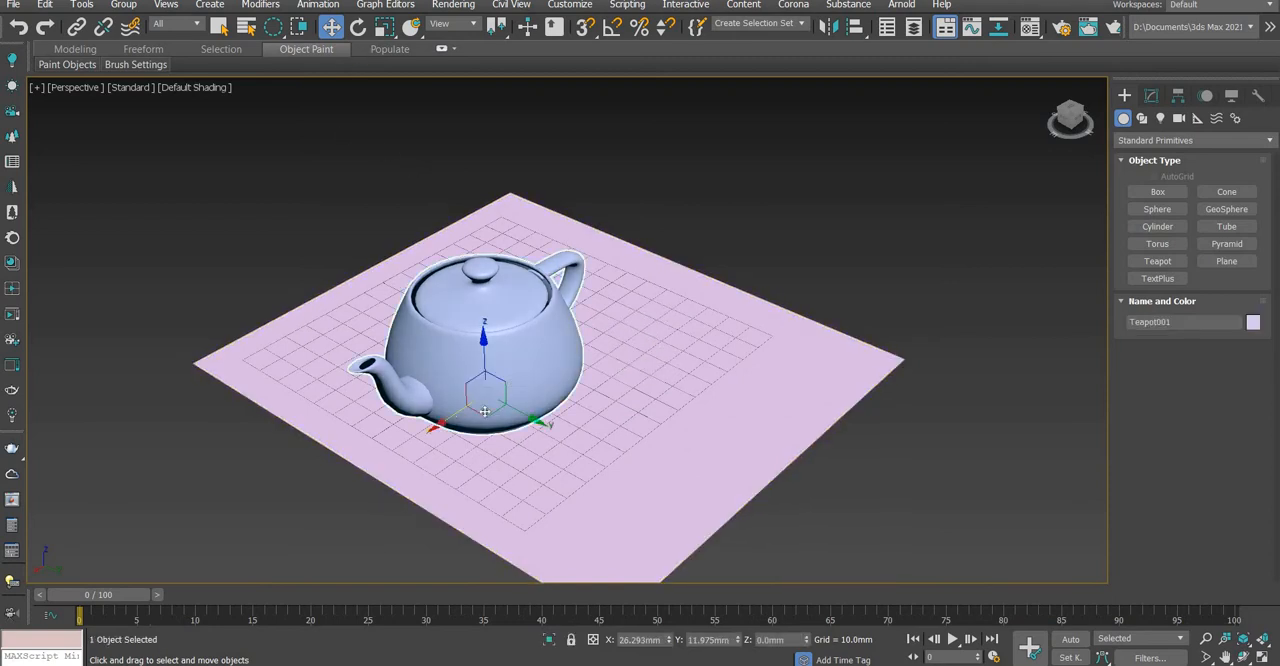
drag(485, 411, 538, 393)
drag(449, 403, 490, 410)
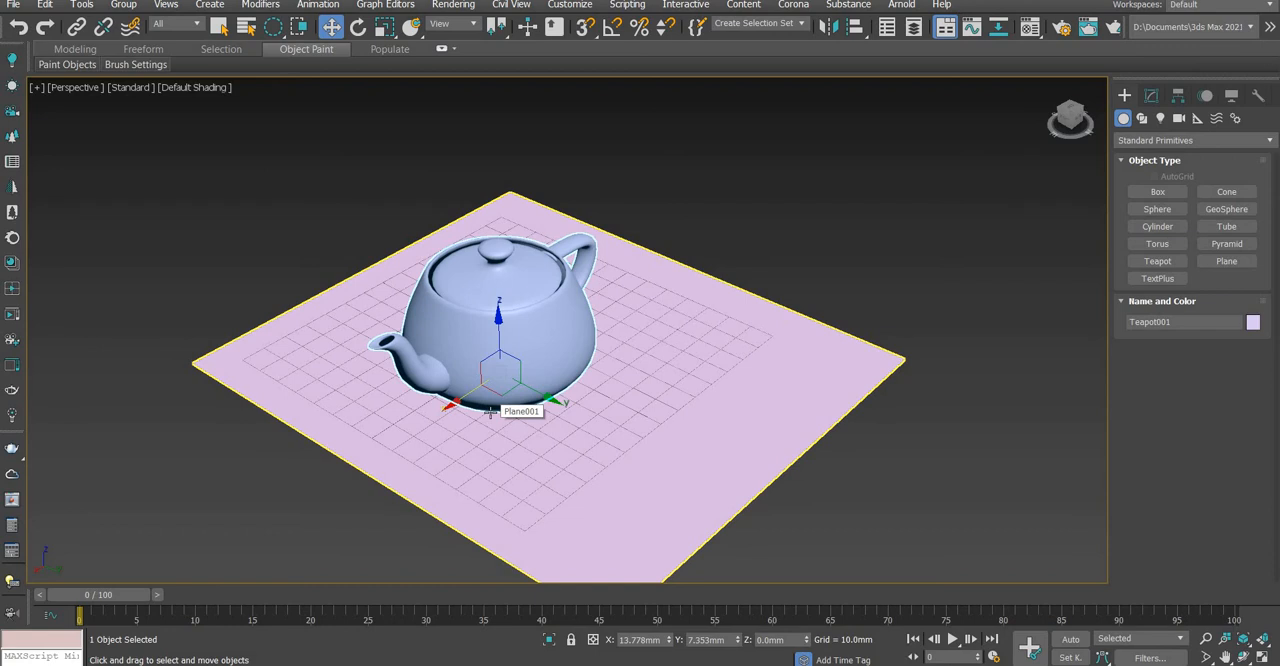
click(739, 198)
scroll(623, 300, down, 5)
scroll(623, 300, up, 5)
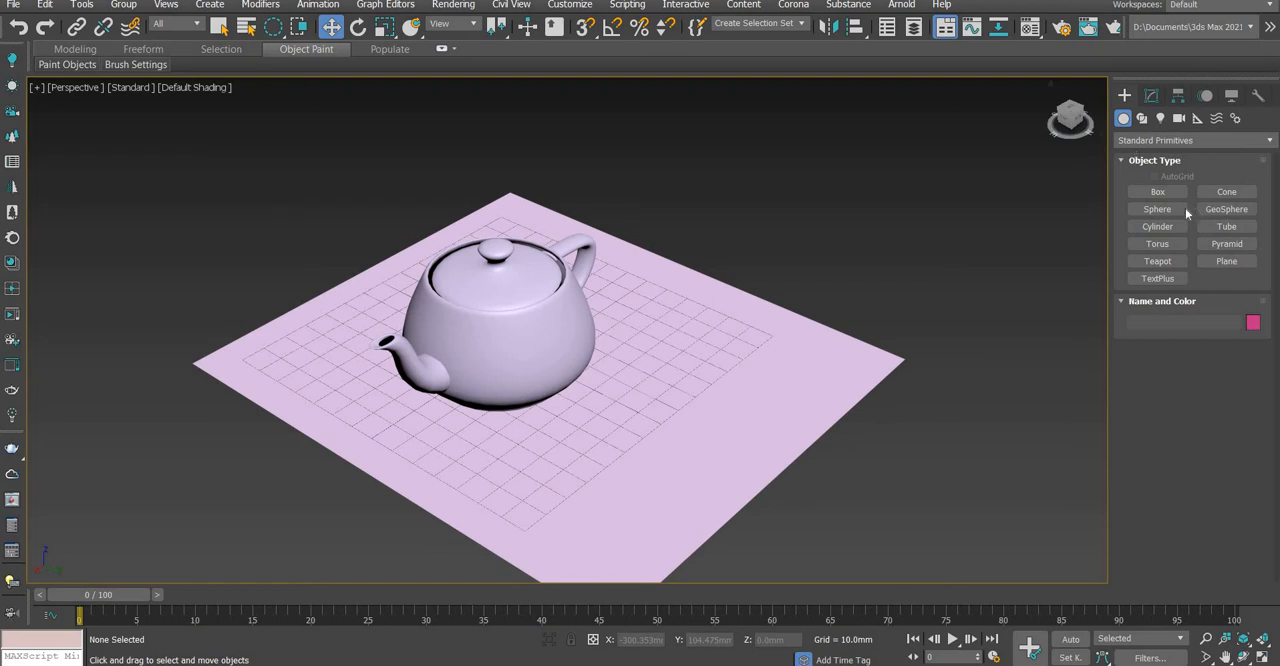
Create a box about 49 mm long, 70 mm wide and 46 mm high on the plane's corner behind the teapot's handle
click(1154, 193)
drag(698, 372, 894, 246)
click(894, 206)
scroll(906, 332, down, 2)
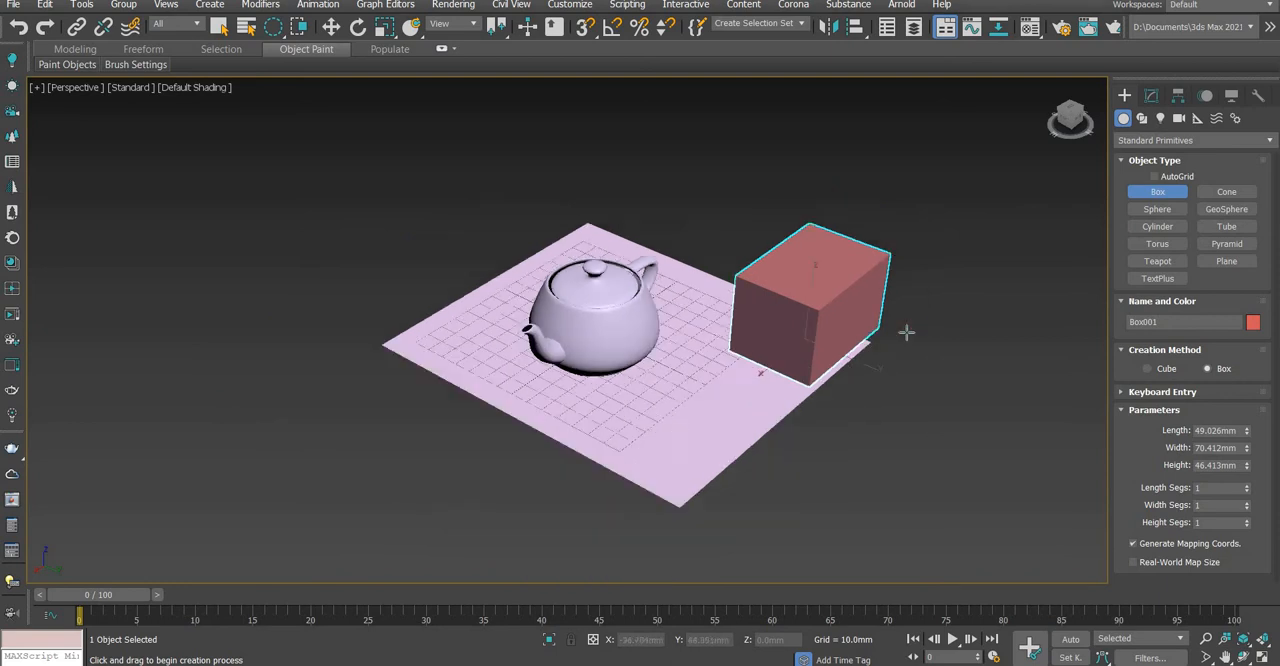
scroll(906, 332, down, 3)
middle_drag(750, 306, 677, 273)
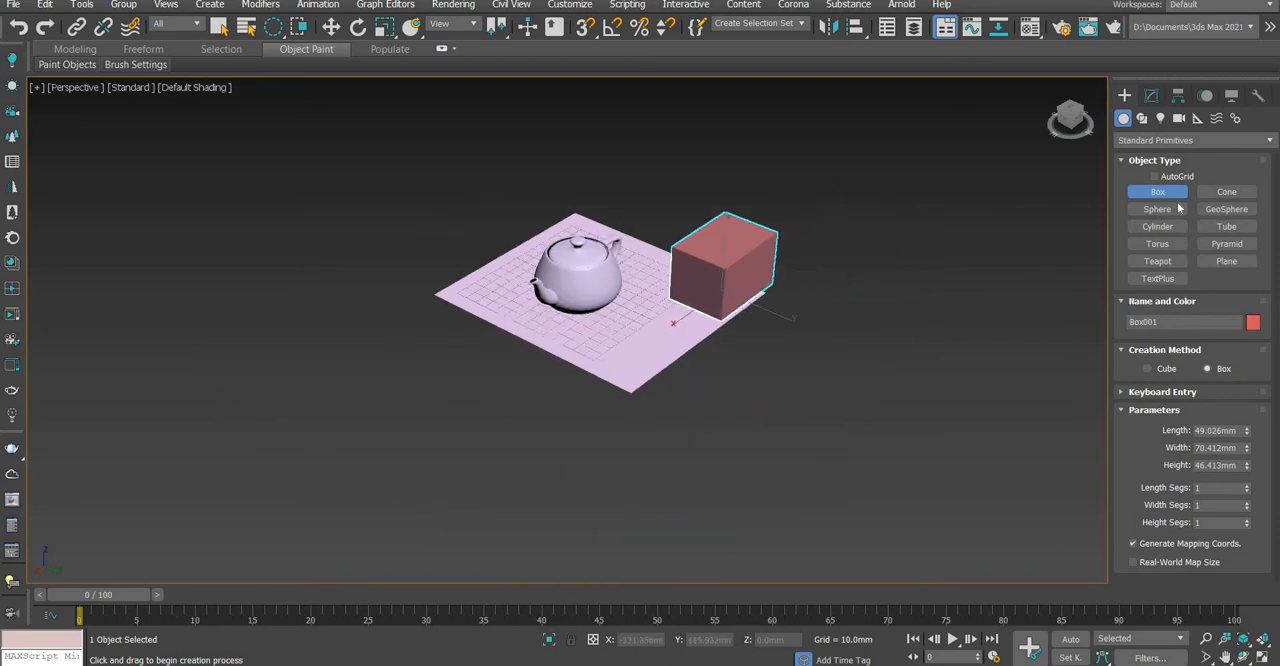
Create a sphere with a radius of about 19 mm between the teapot and the box
click(1157, 209)
scroll(666, 240, up, 3)
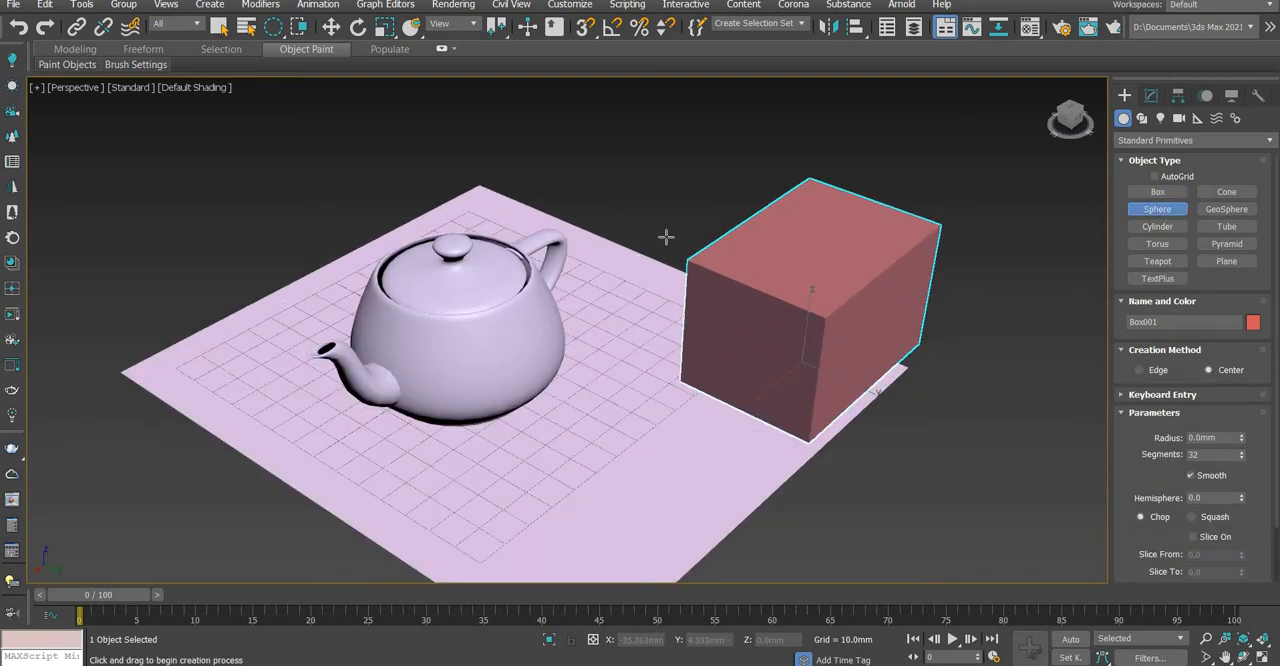
drag(621, 270, 665, 255)
Create a cylinder about 28 mm in radius and 44 mm high at the plane's corner on the teapot's spout side
click(1157, 227)
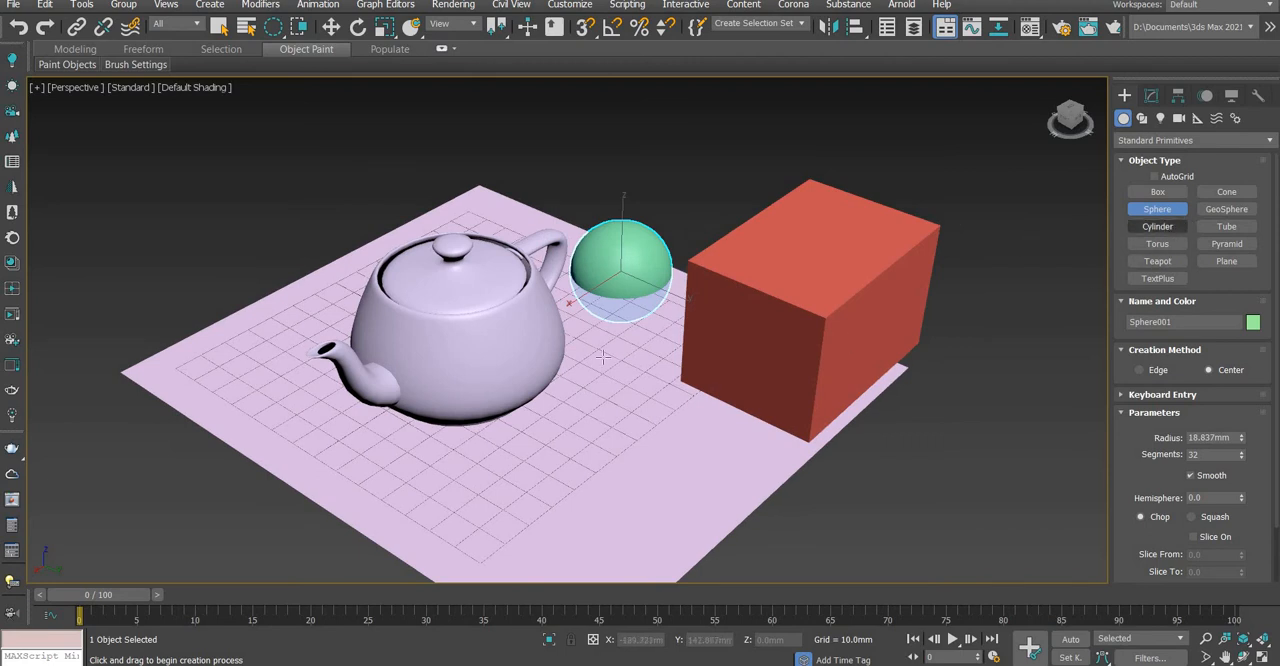
drag(233, 338, 304, 304)
click(295, 184)
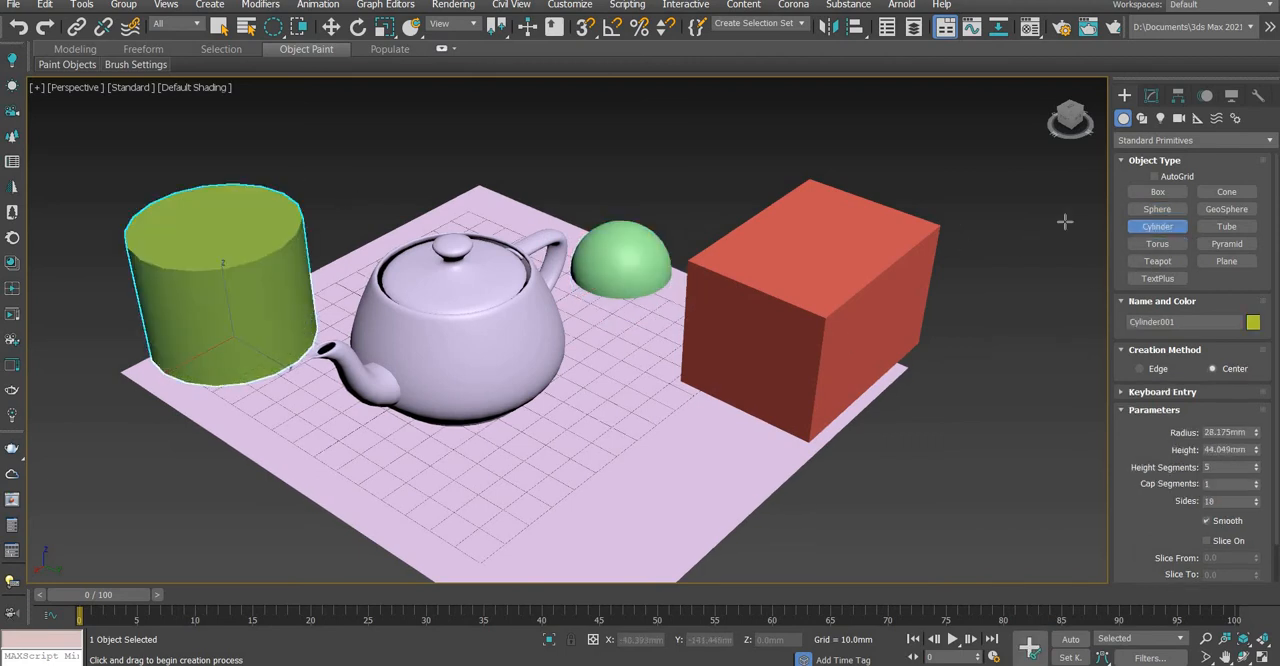
Create a torus with radii of about 20 mm and 6 mm on the plane in front of the box
click(1157, 244)
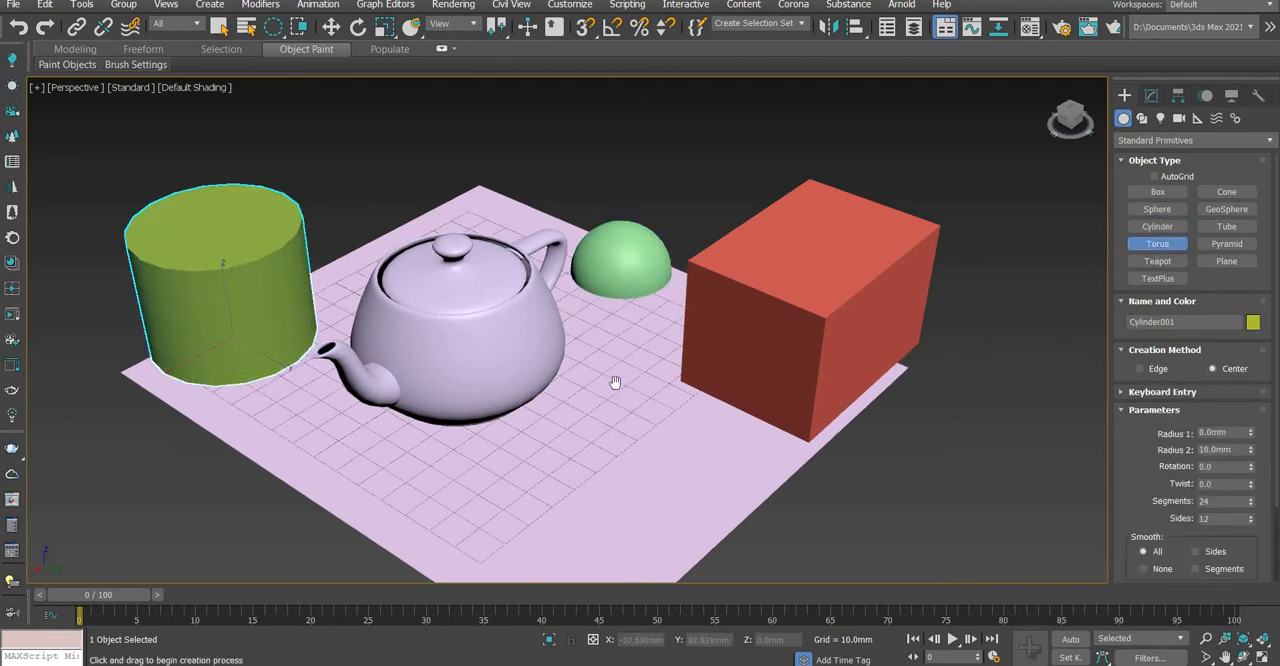
middle_drag(615, 383, 643, 356)
scroll(645, 358, down, 3)
drag(623, 403, 636, 336)
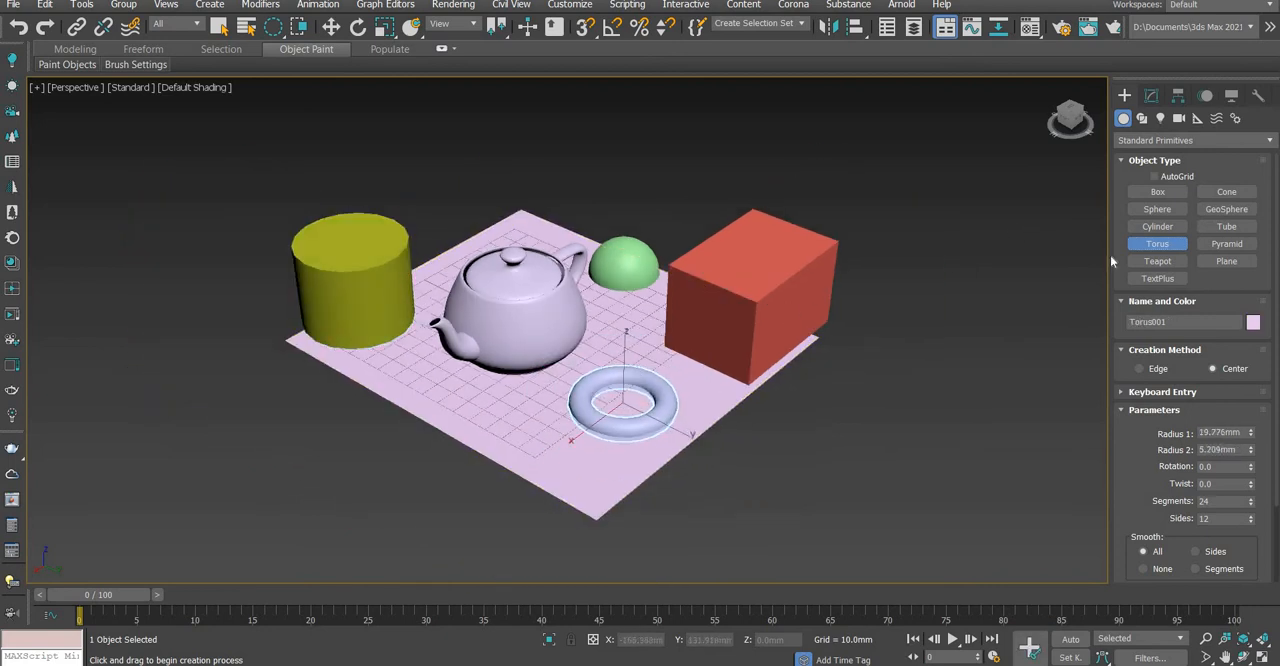
Create a second teapot with a radius of about 18 mm beside the box, just off the plane, and end the Teapot command
click(1157, 261)
drag(790, 410, 830, 415)
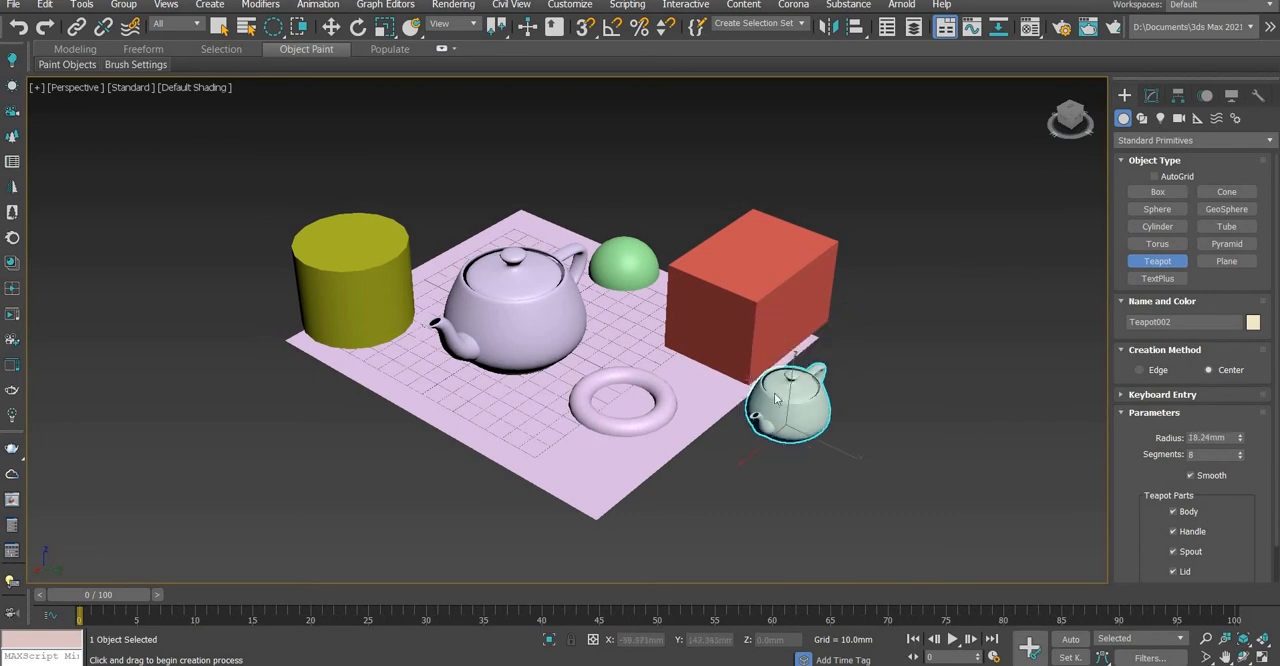
right_click(524, 318)
Place a TextPlus object beside the small teapot and change its text to "lalala"
click(1154, 280)
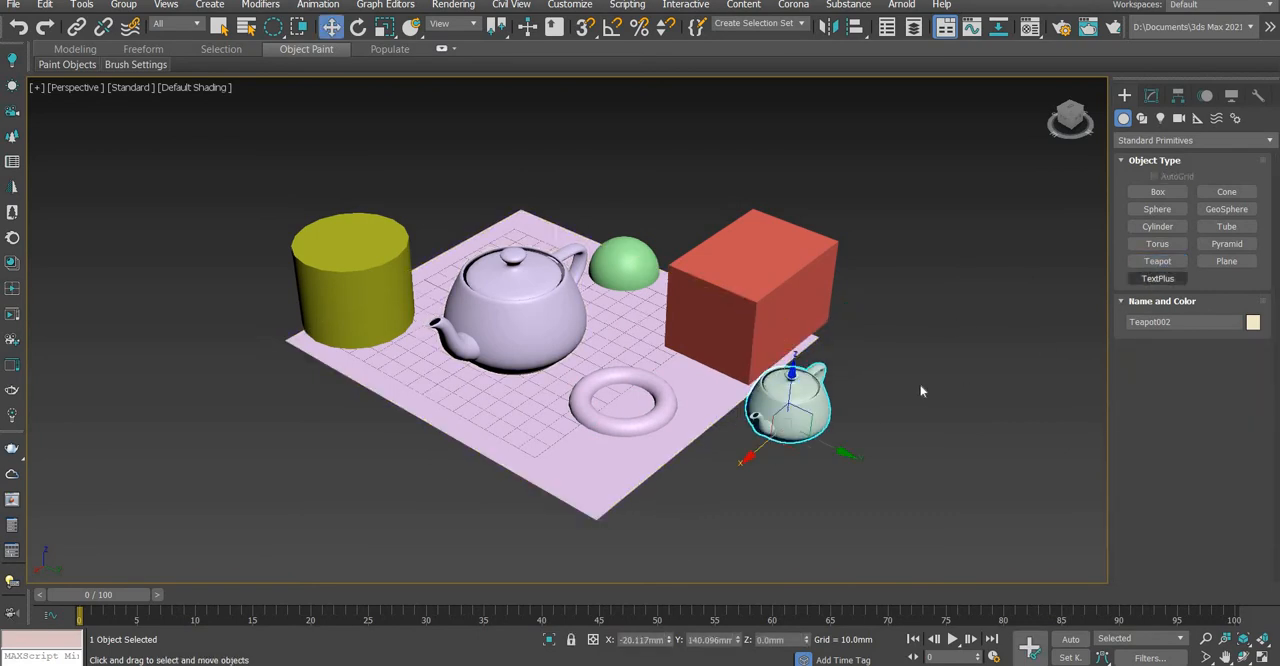
click(935, 391)
scroll(987, 381, up, 5)
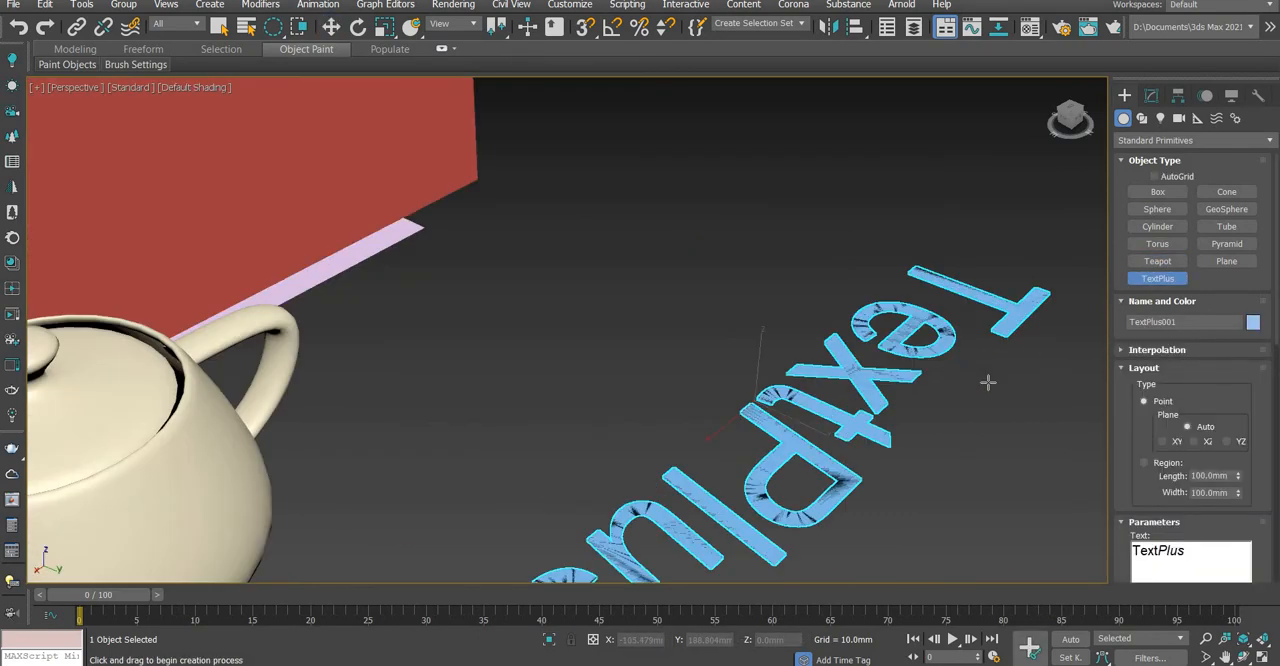
scroll(987, 381, down, 3)
drag(1059, 555, 1059, 559)
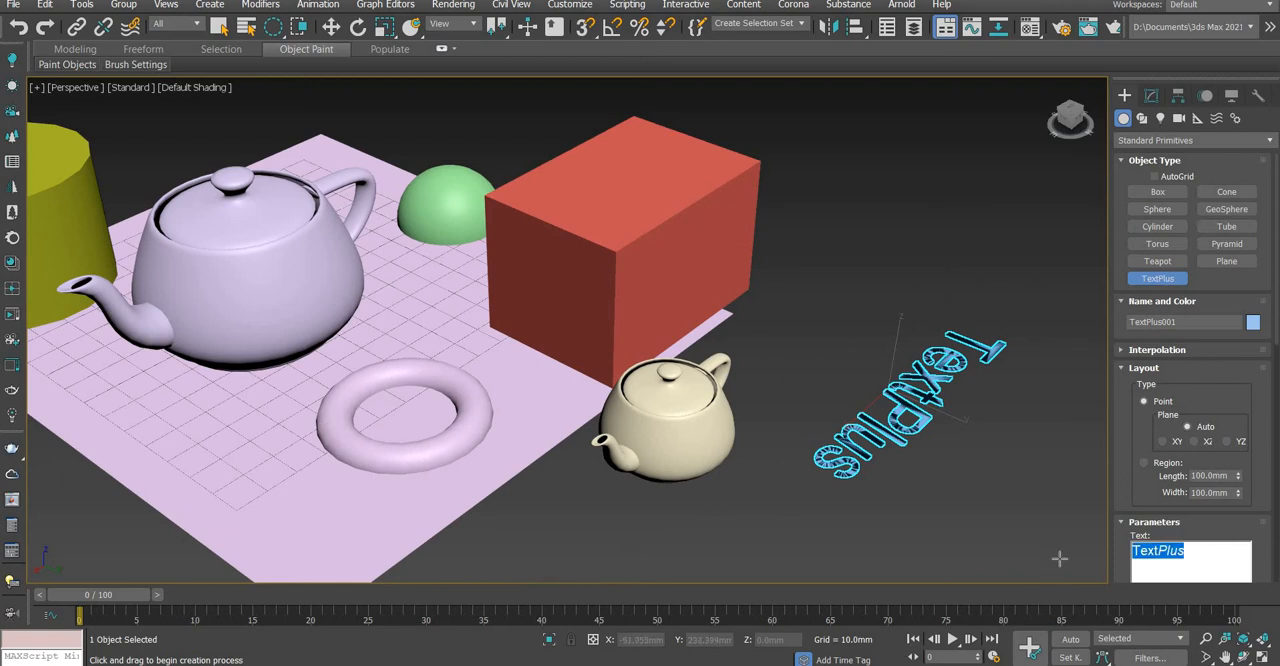
text(lalala)
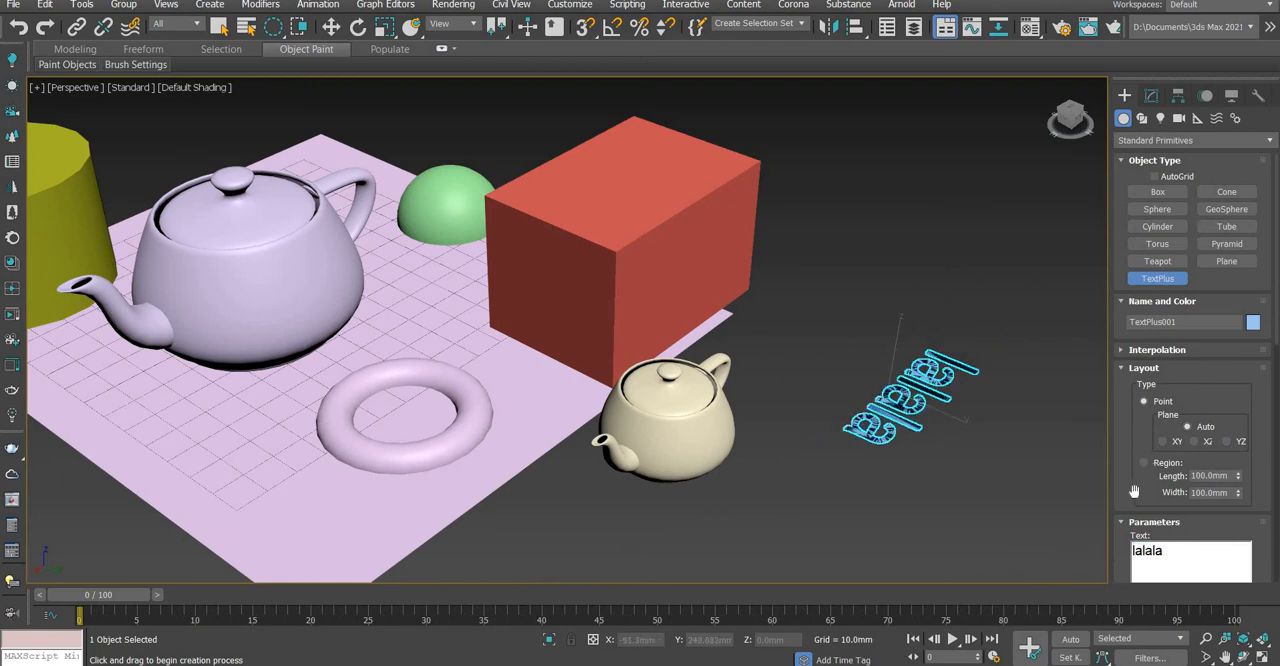
scroll(1130, 415, down, 5)
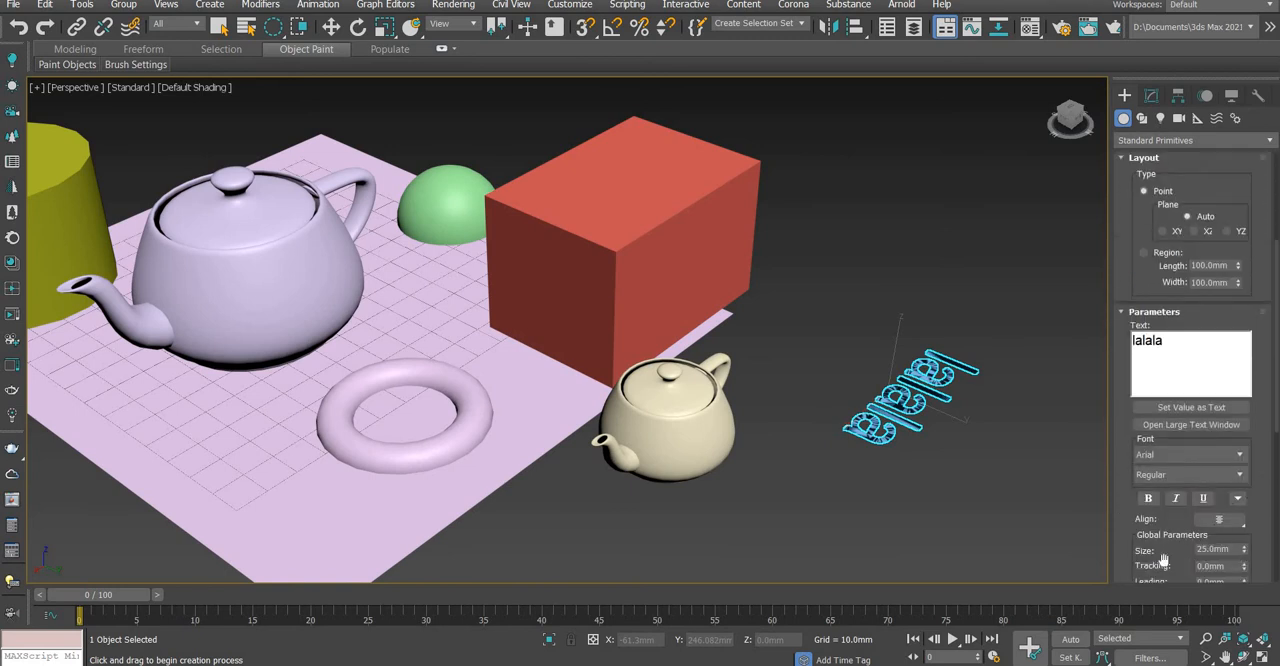
Extrude the "lalala" text by about 2.89 mm, end the TextPlus command and select the extruded text
drag(1129, 446, 1127, 100)
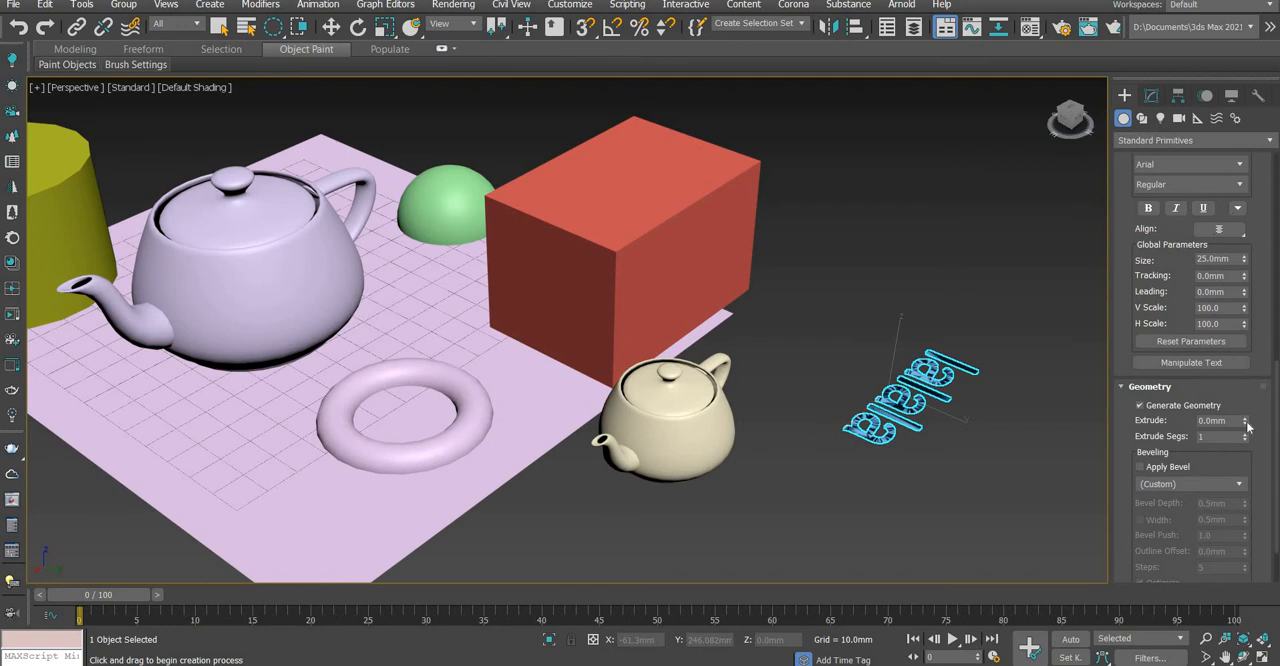
drag(1247, 427, 904, 330)
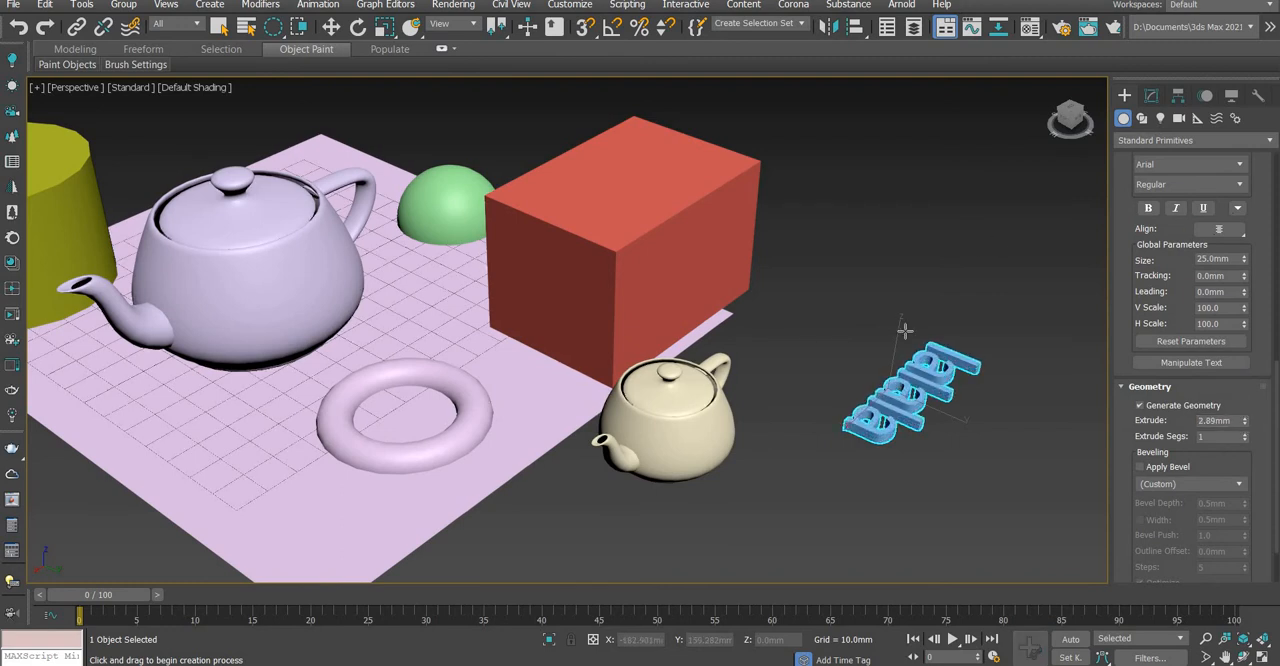
scroll(860, 410, down, 4)
key(w)
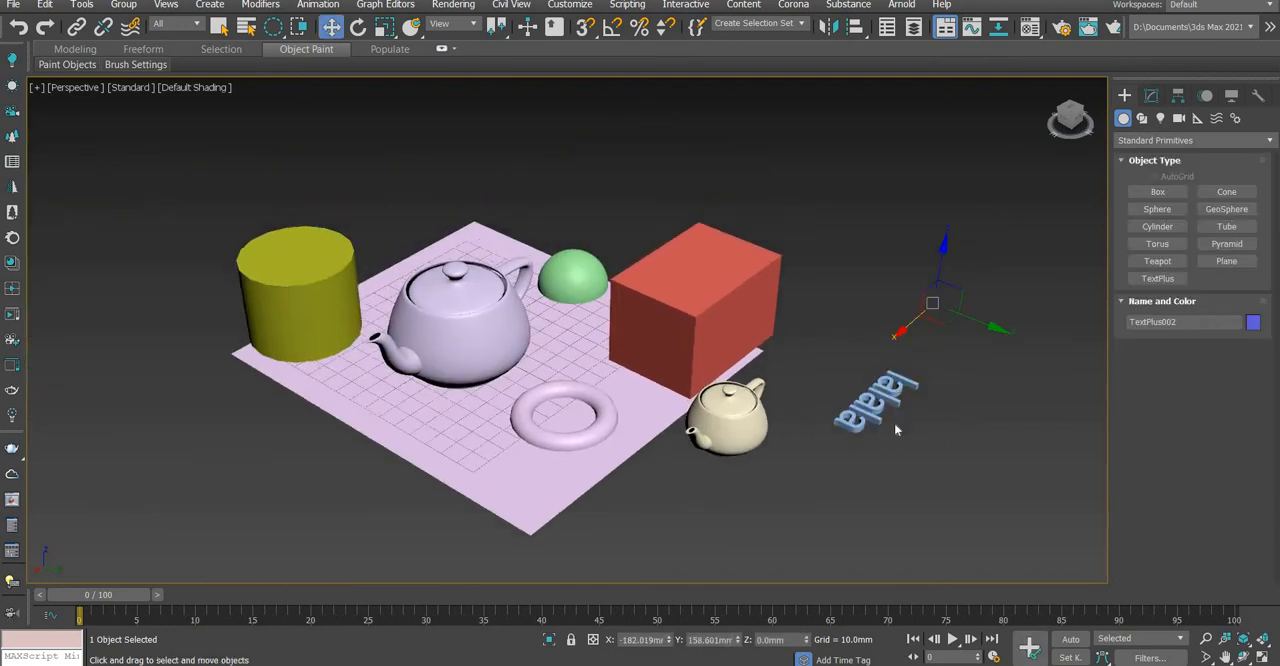
scroll(880, 430, up, 5)
scroll(864, 444, down, 3)
click(800, 465)
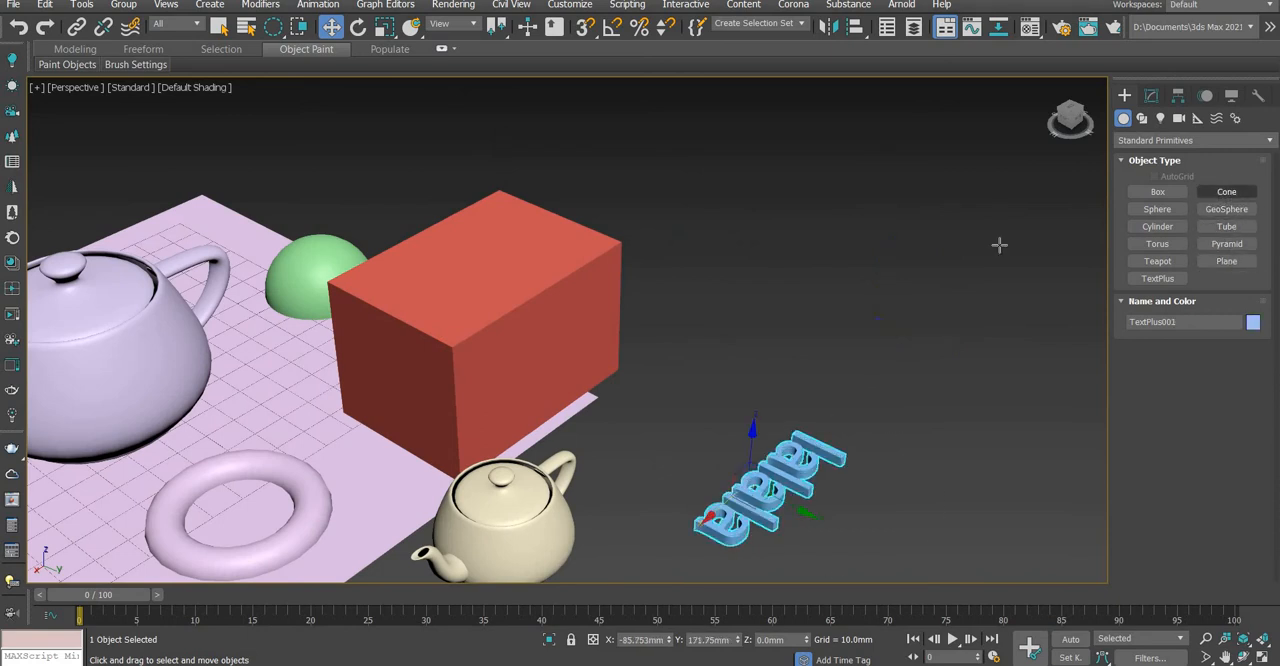
Create a pointed cone about 38 mm in base radius and 51 mm high behind the "lalala" text
drag(838, 288, 913, 240)
click(940, 107)
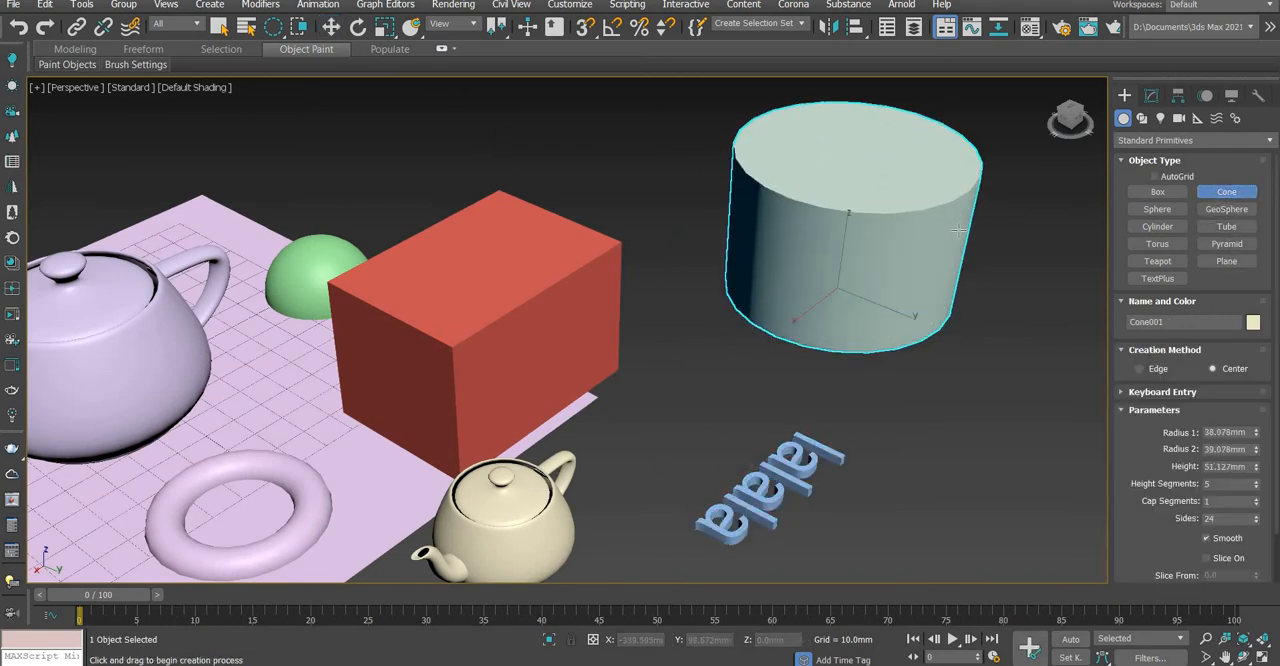
click(953, 185)
Create a geosphere between the box and the cone, next to the text, and end the GeoSphere command
click(1229, 213)
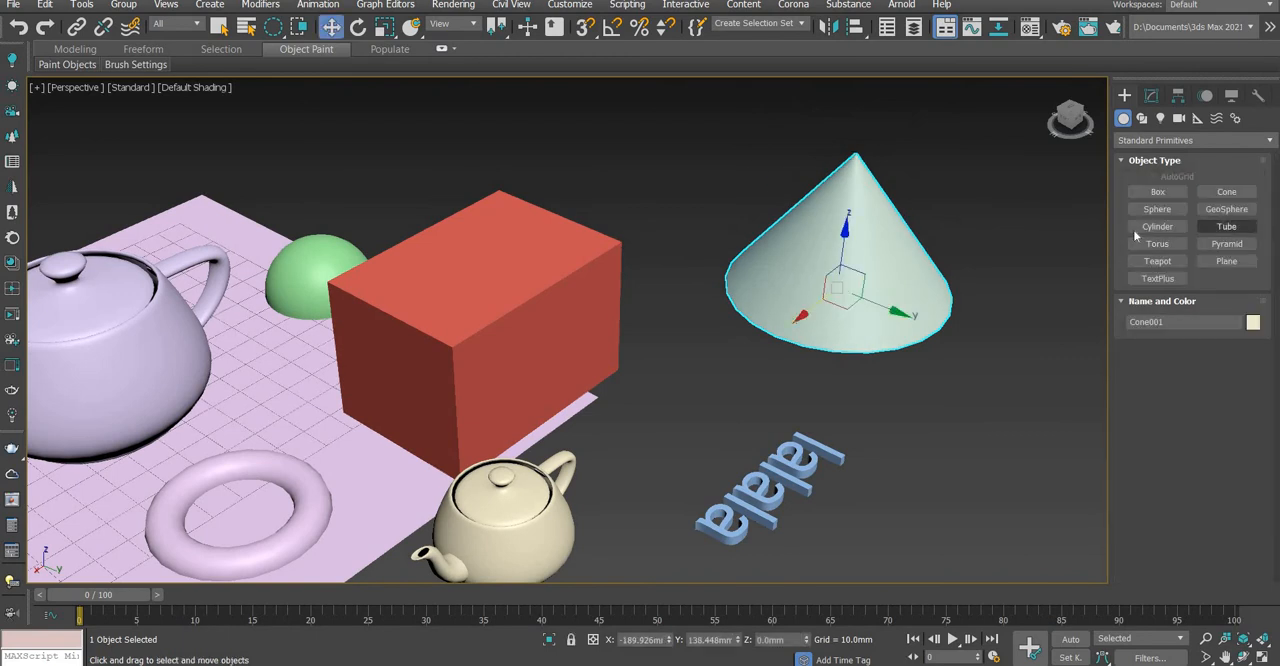
drag(721, 385, 728, 350)
right_click(743, 355)
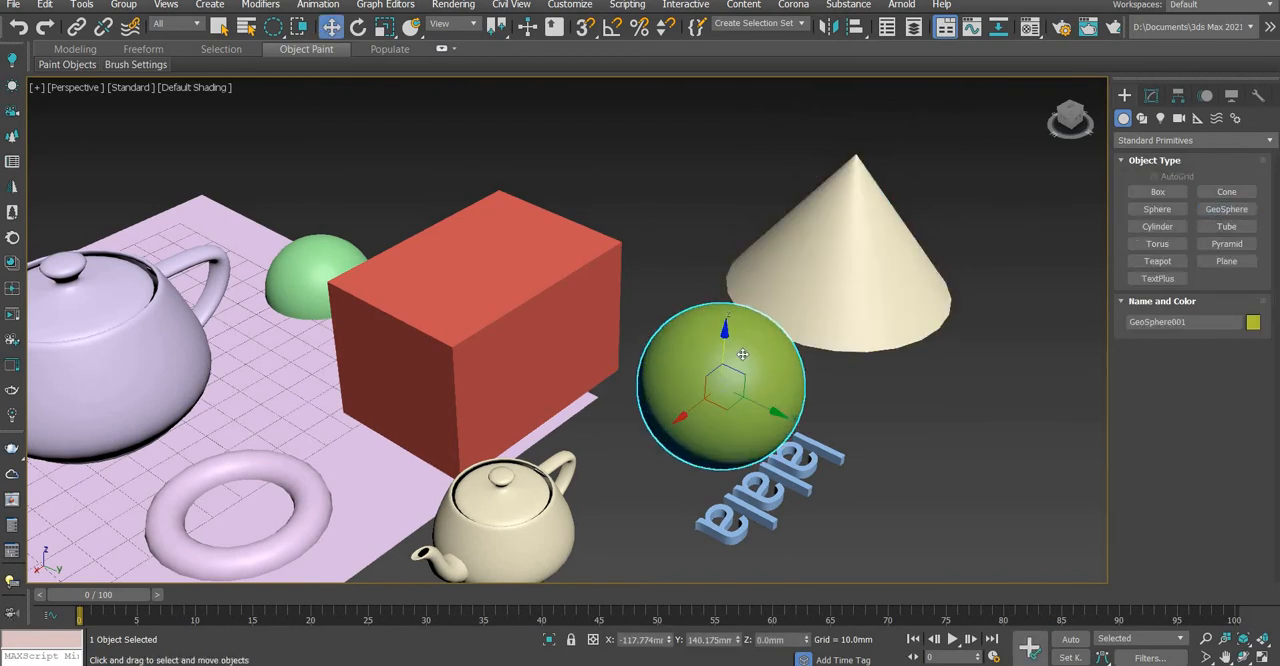
scroll(743, 355, down, 6)
scroll(740, 380, up, 4)
scroll(738, 420, down, 2)
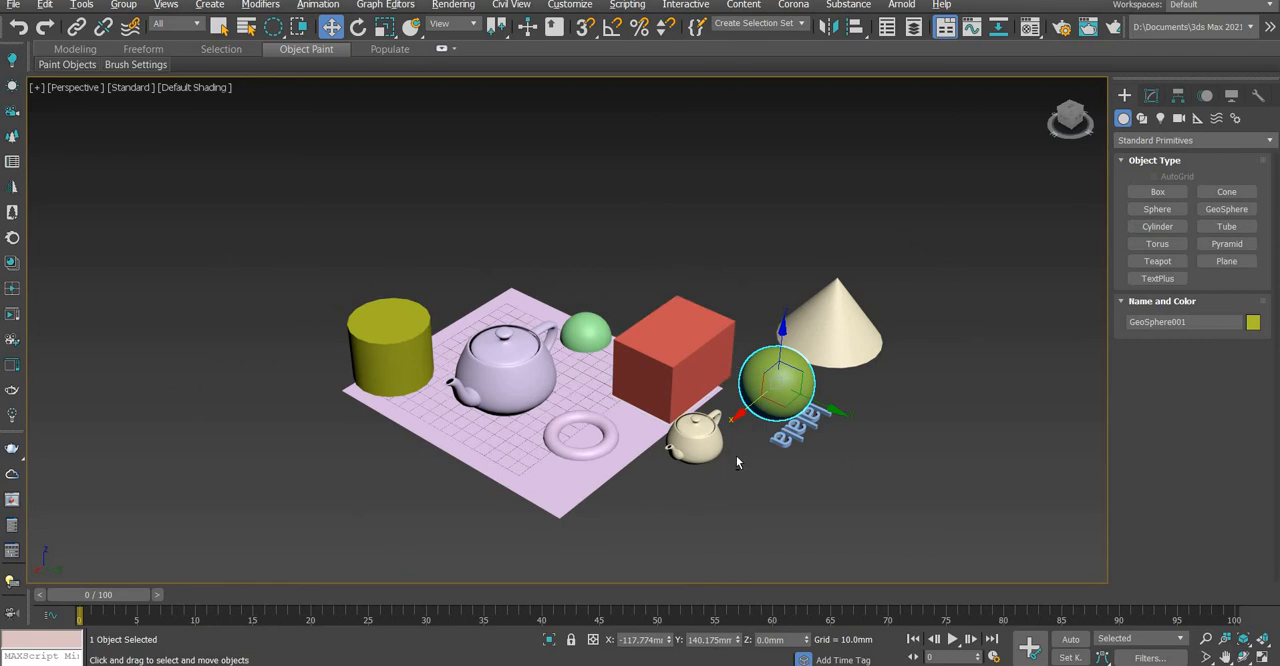
scroll(1061, 306, up, 2)
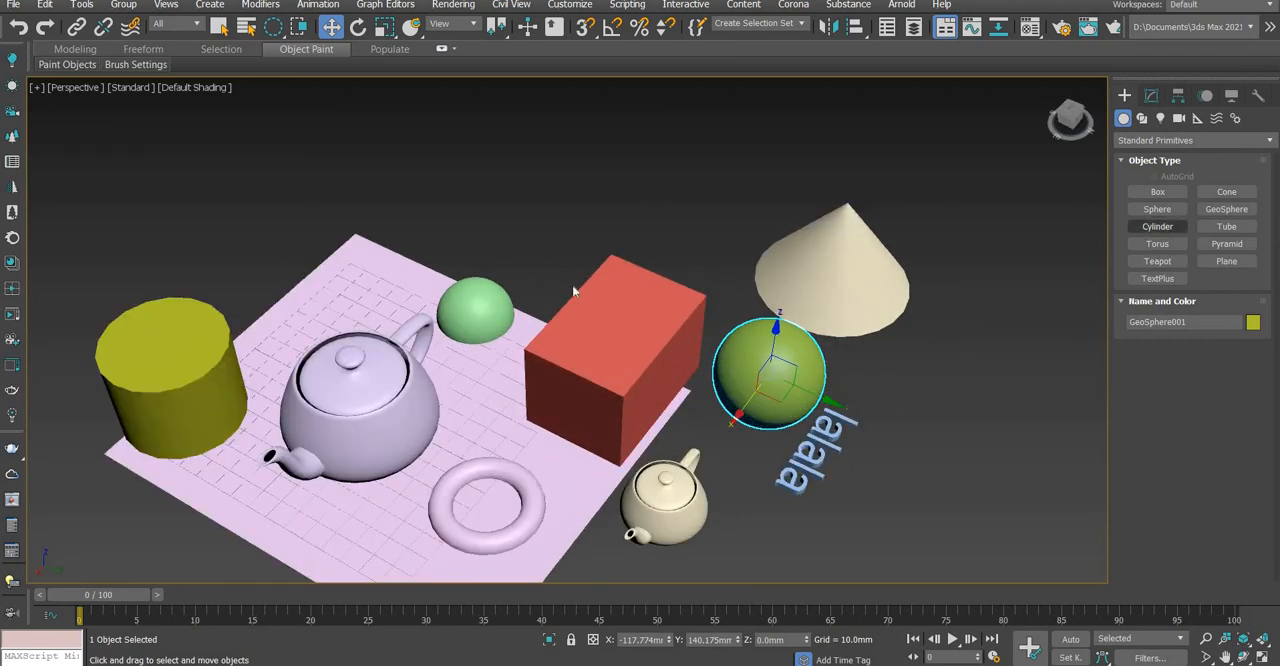
Examine how the meshes of the geosphere and the green sphere differ in wireframe display, then restore default shading
click(478, 297)
click(705, 277)
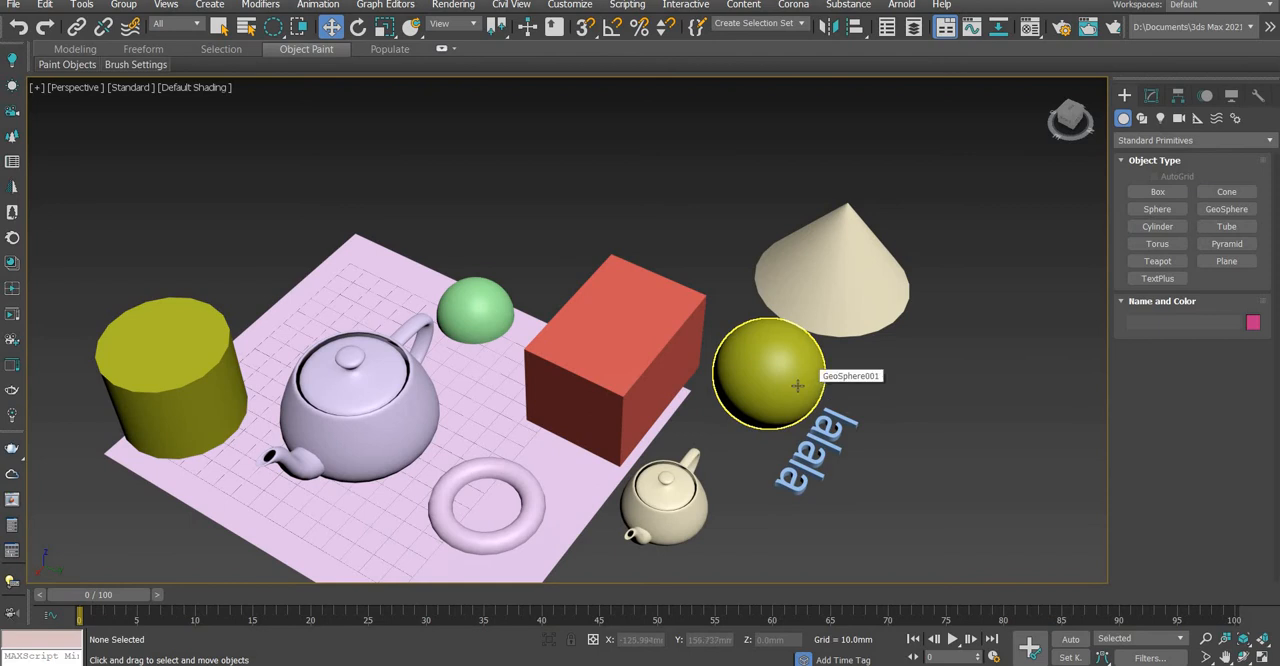
key(F3)
scroll(812, 375, up, 6)
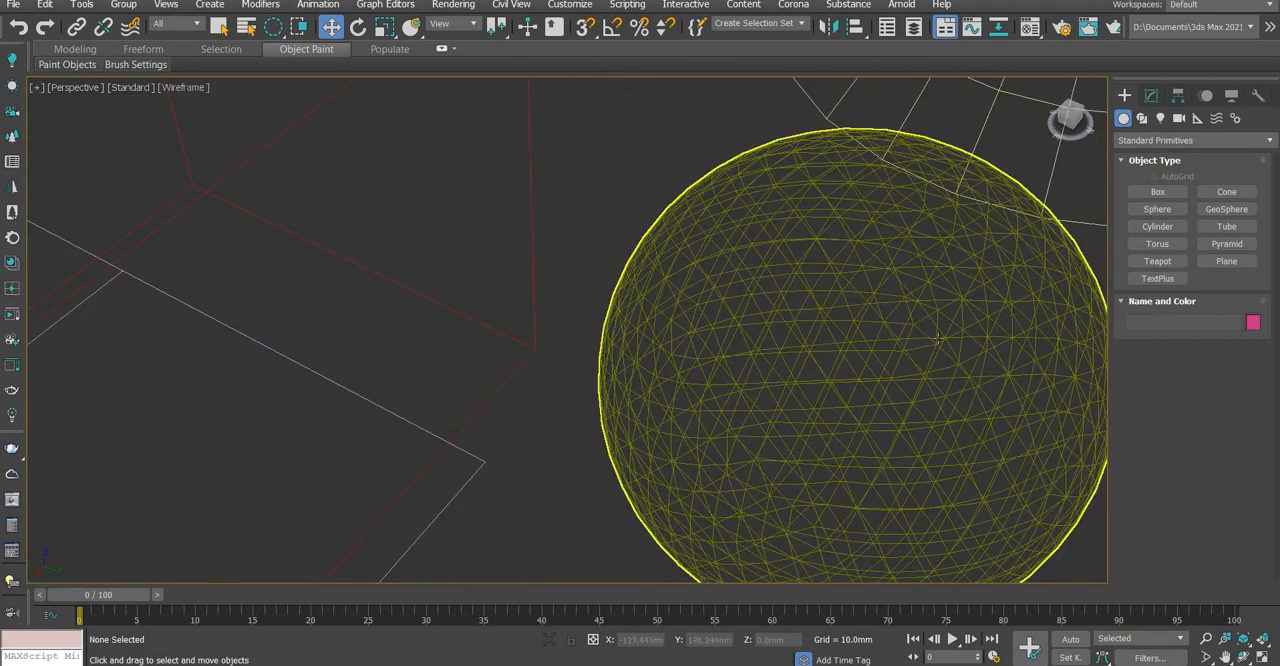
scroll(449, 277, up, 2)
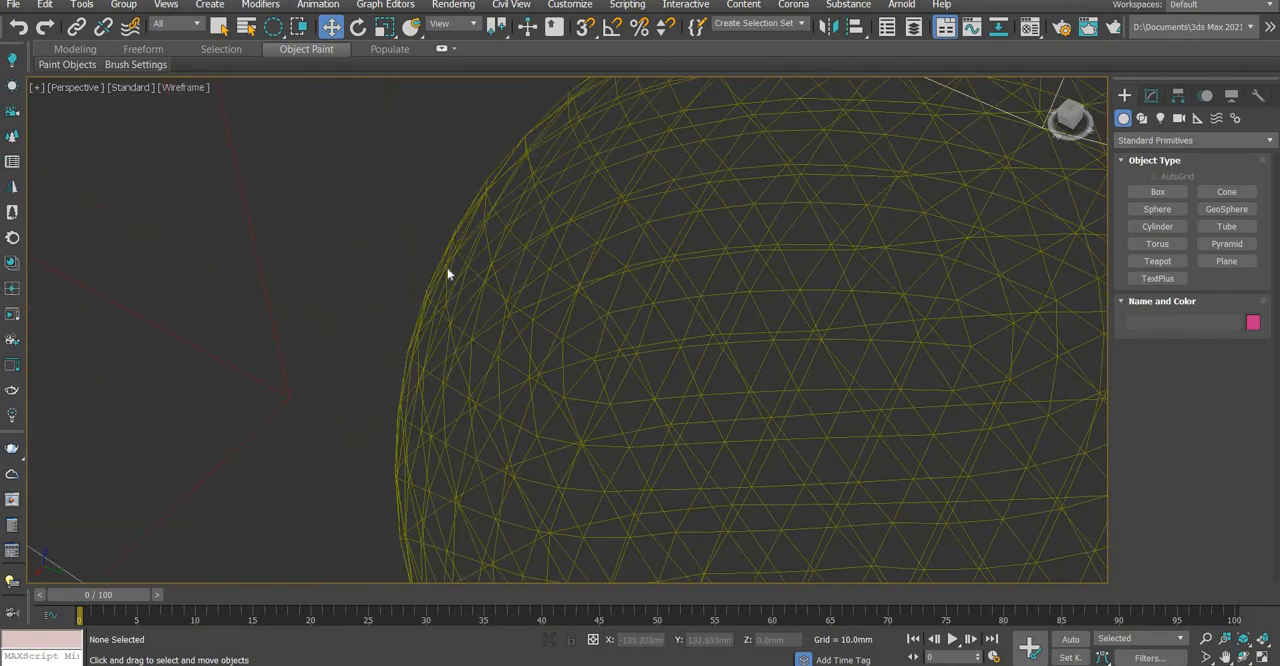
scroll(449, 277, down, 8)
scroll(208, 225, up, 5)
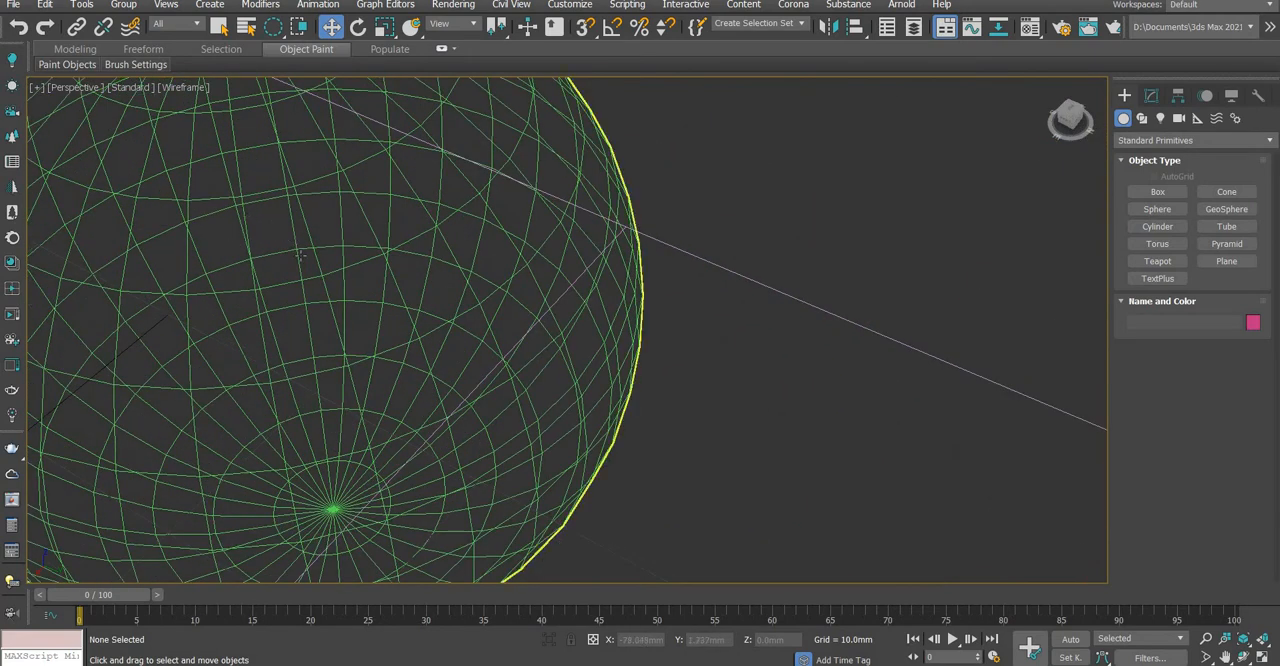
scroll(298, 242, down, 2)
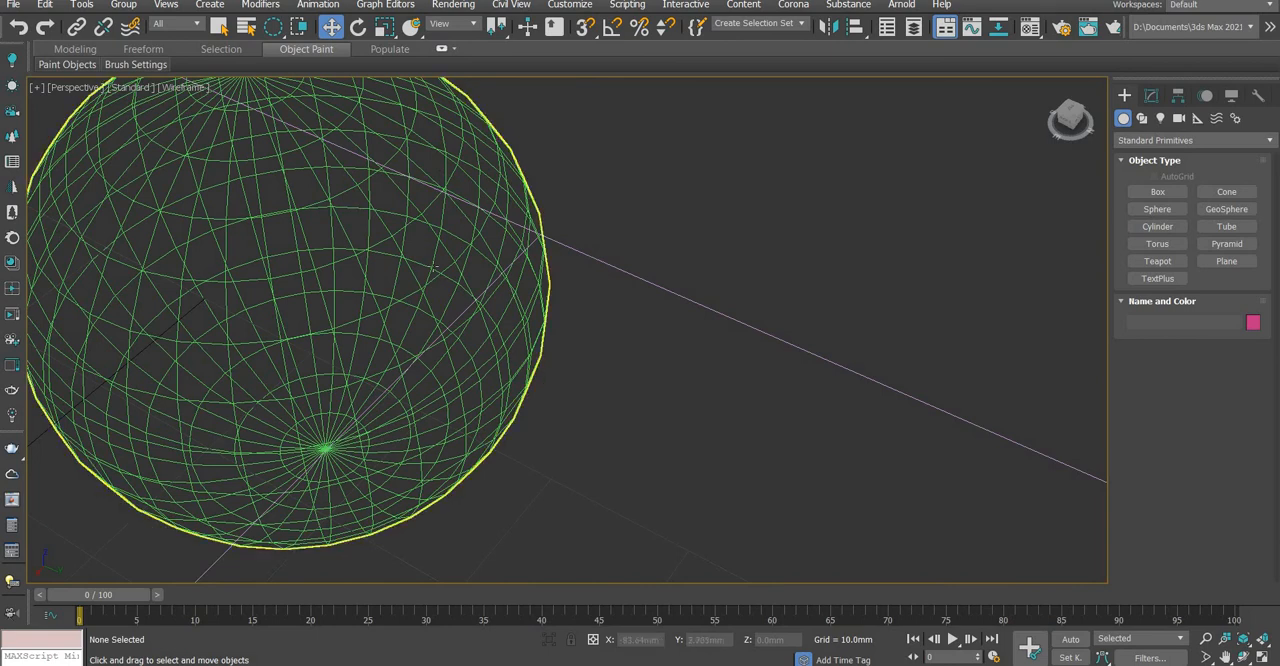
scroll(472, 276, down, 6)
key(F3)
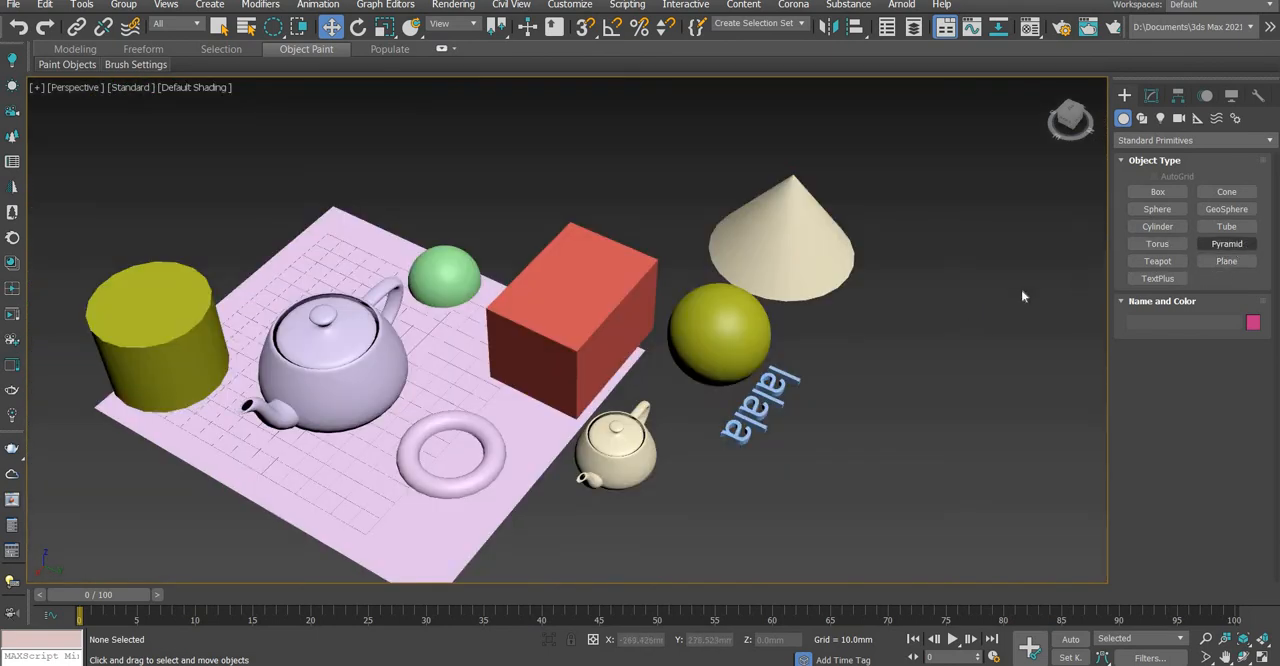
Create a second plane beside the small teapot, starting at the "lalala" text, and end the Plane command
click(1226, 261)
scroll(695, 358, down, 5)
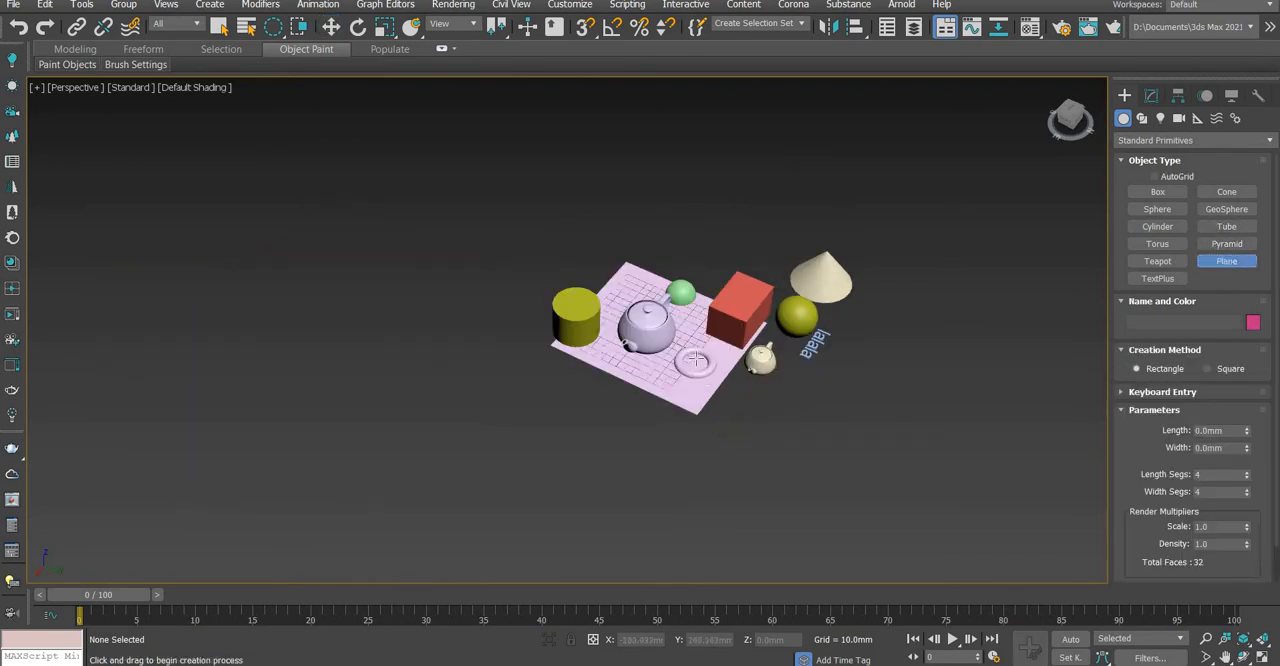
scroll(683, 331, up, 8)
scroll(786, 359, down, 6)
drag(746, 359, 871, 332)
right_click(913, 305)
scroll(762, 325, up, 2)
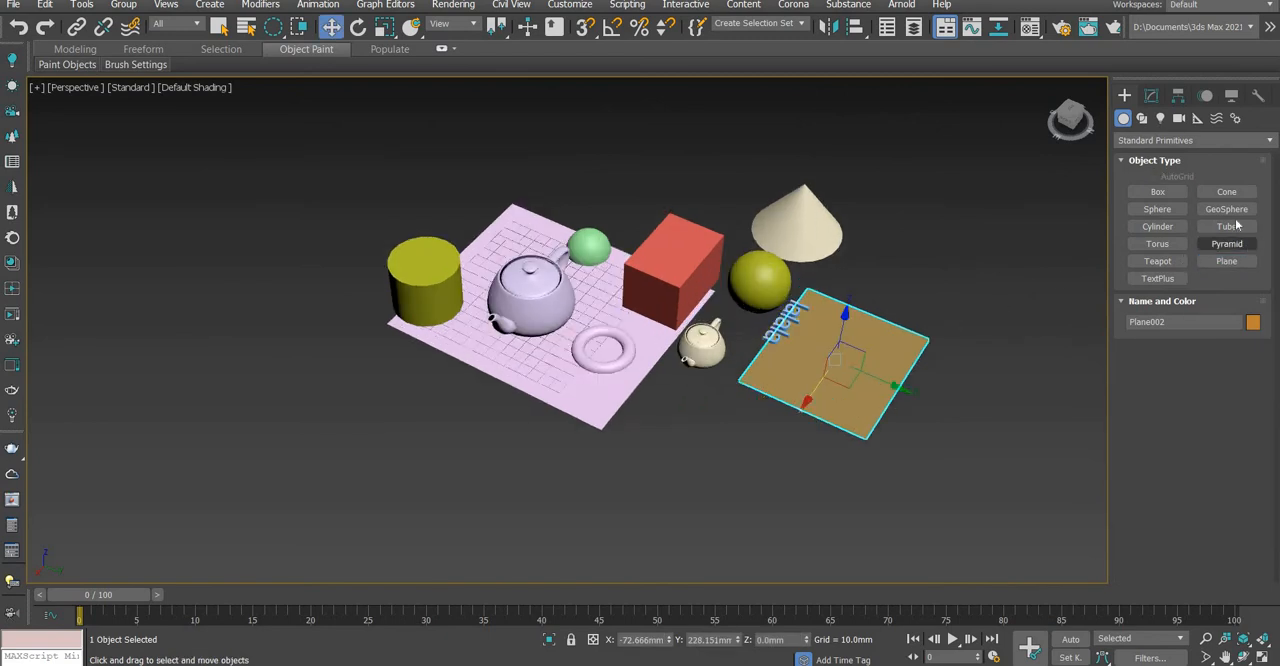
Create an upright tube with radii of about 20 mm and 13.5 mm between the cone and the new plane
click(1226, 226)
scroll(790, 300, up, 3)
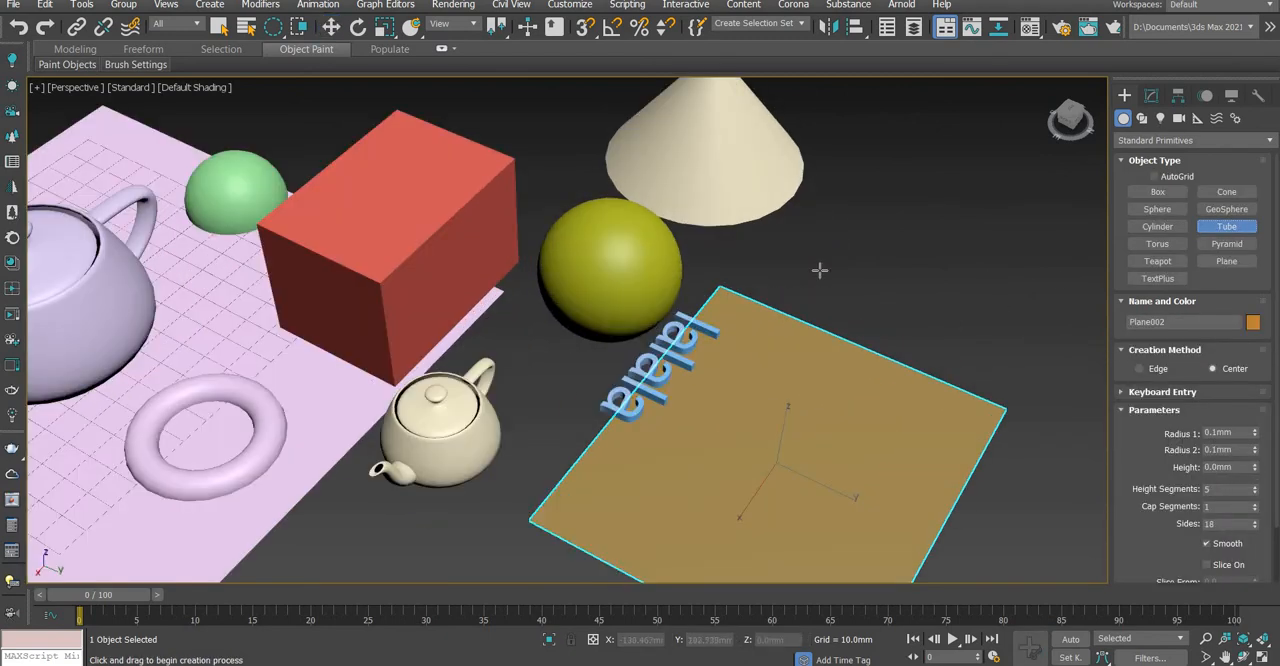
drag(822, 270, 860, 247)
click(850, 258)
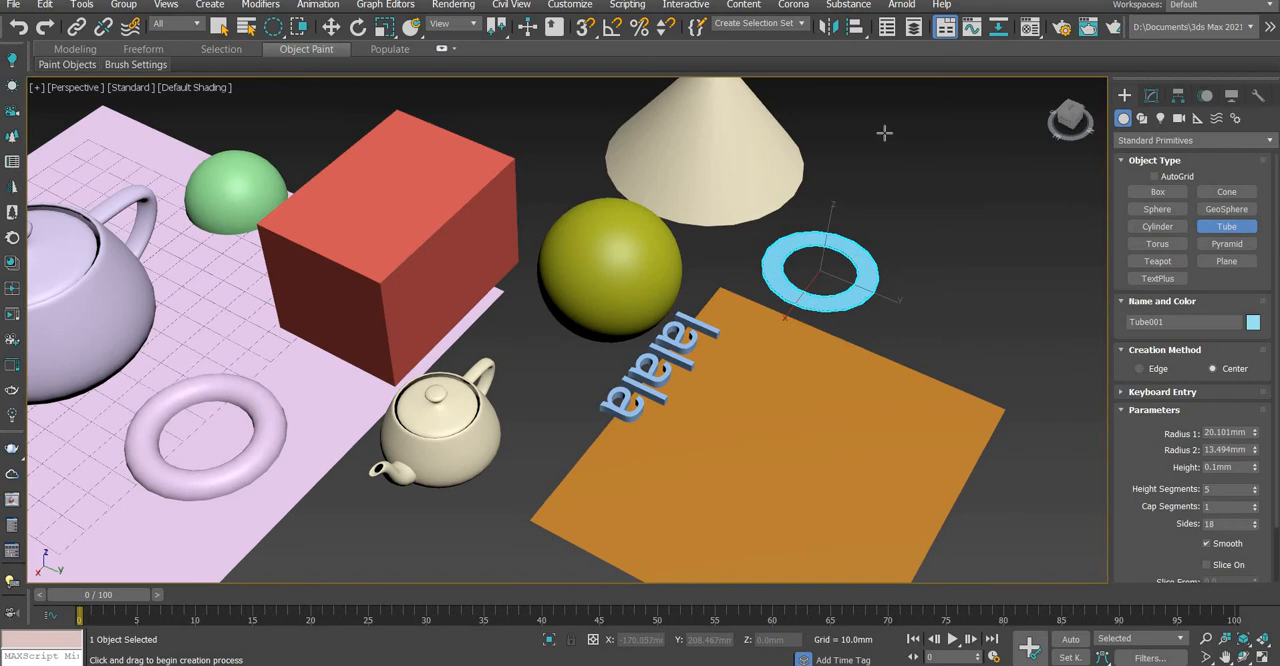
click(885, 156)
key(w)
scroll(811, 265, down, 6)
Look through the list of geometry categories and keep Standard Primitives
key(ctrl+shift+z)
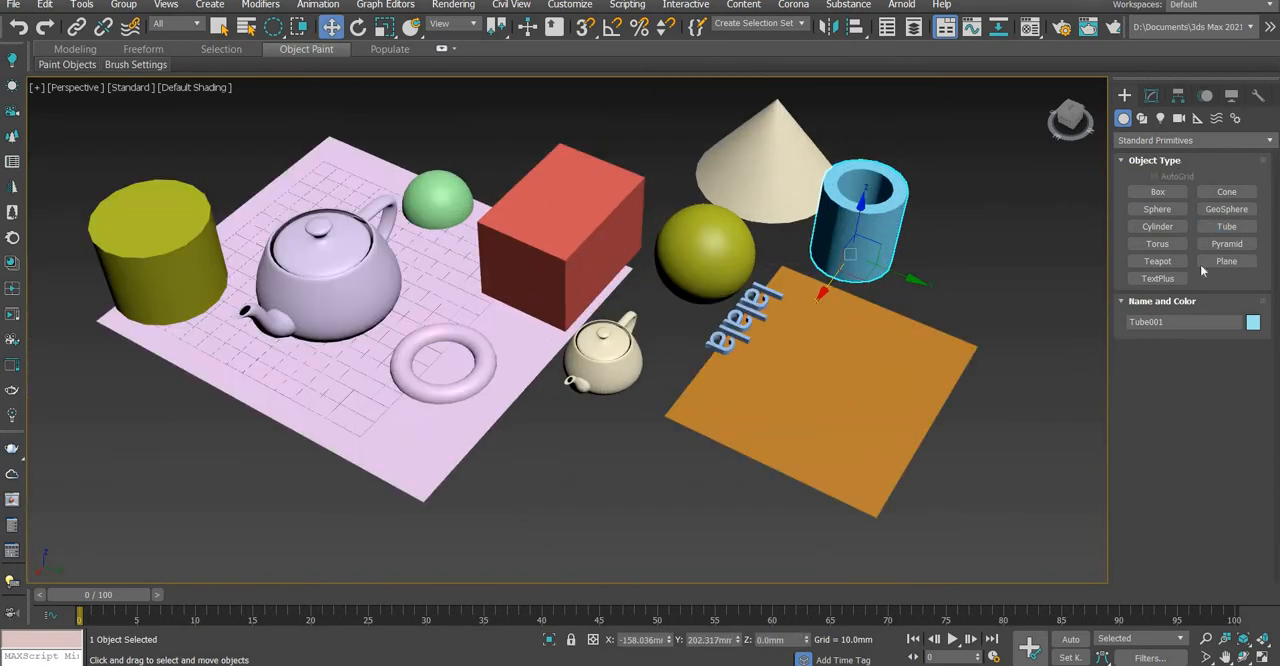
click(1160, 140)
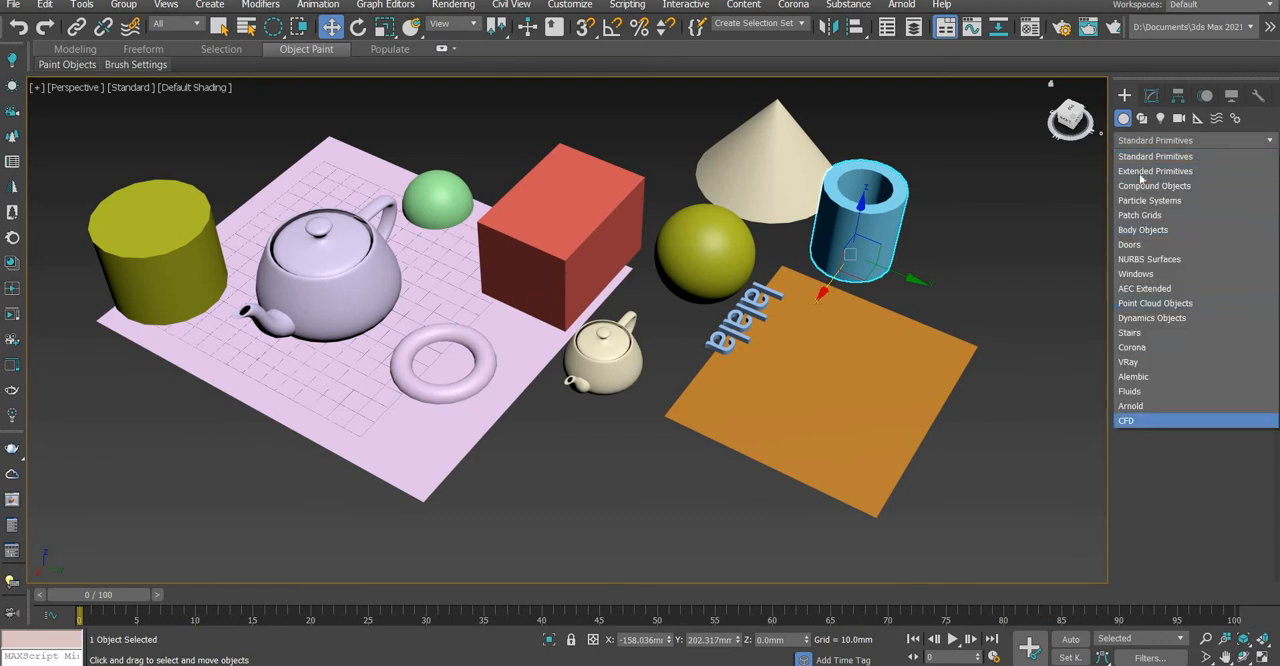
click(830, 246)
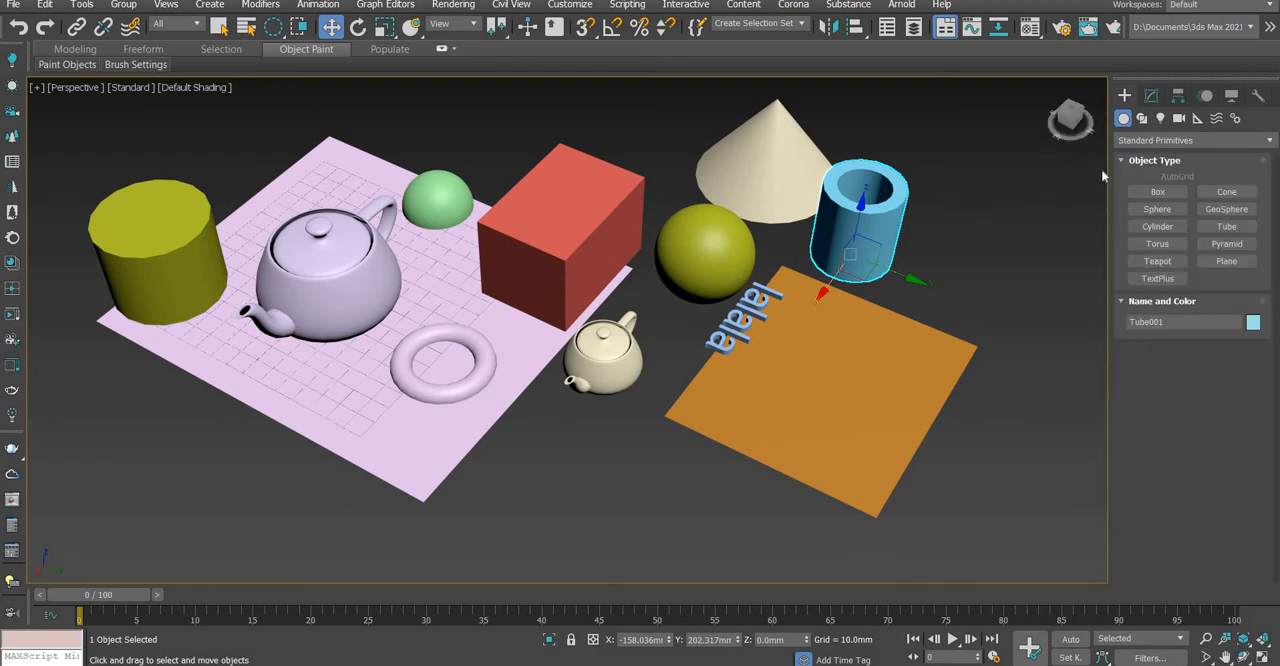
Switch to creating spline shapes and draw an open curved line through three points in front of the two planes
click(1142, 119)
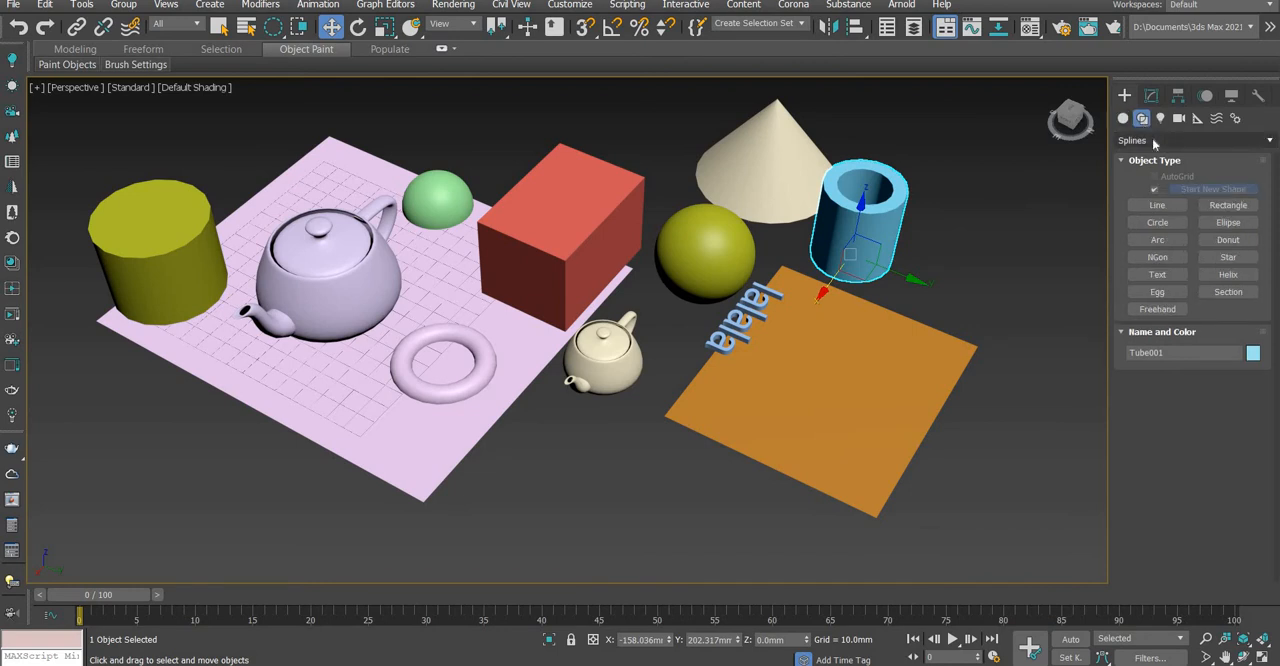
click(1165, 210)
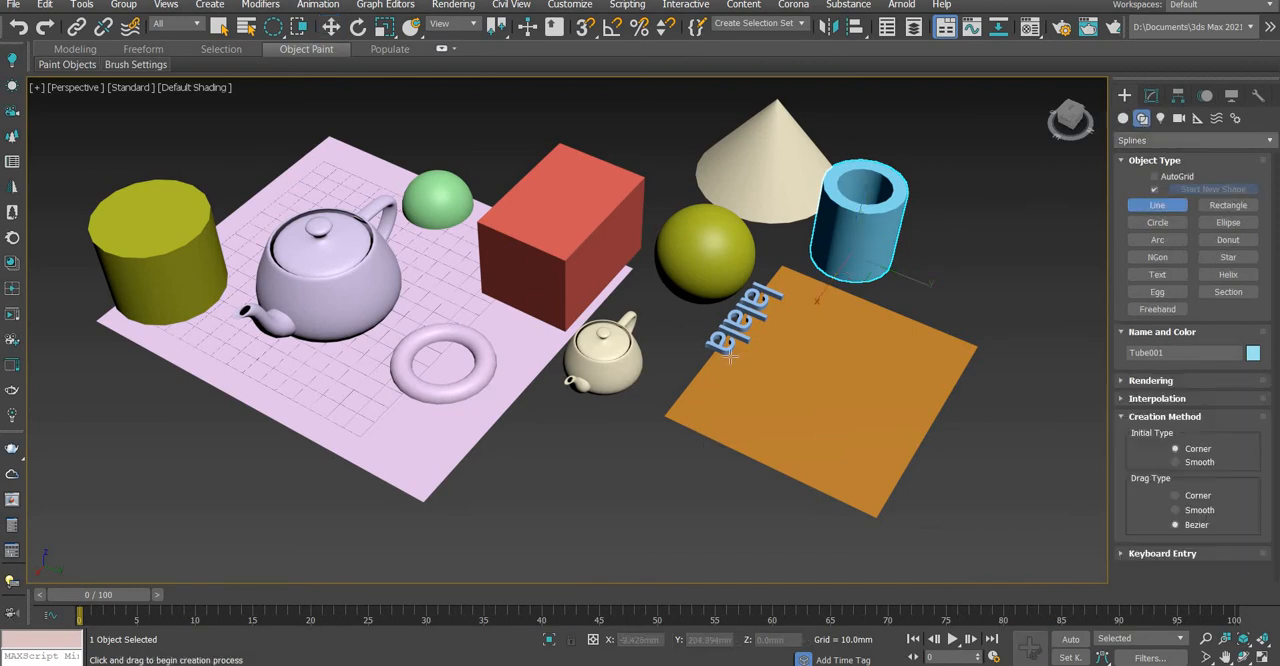
scroll(581, 431, down, 3)
drag(582, 431, 746, 465)
drag(676, 508, 529, 474)
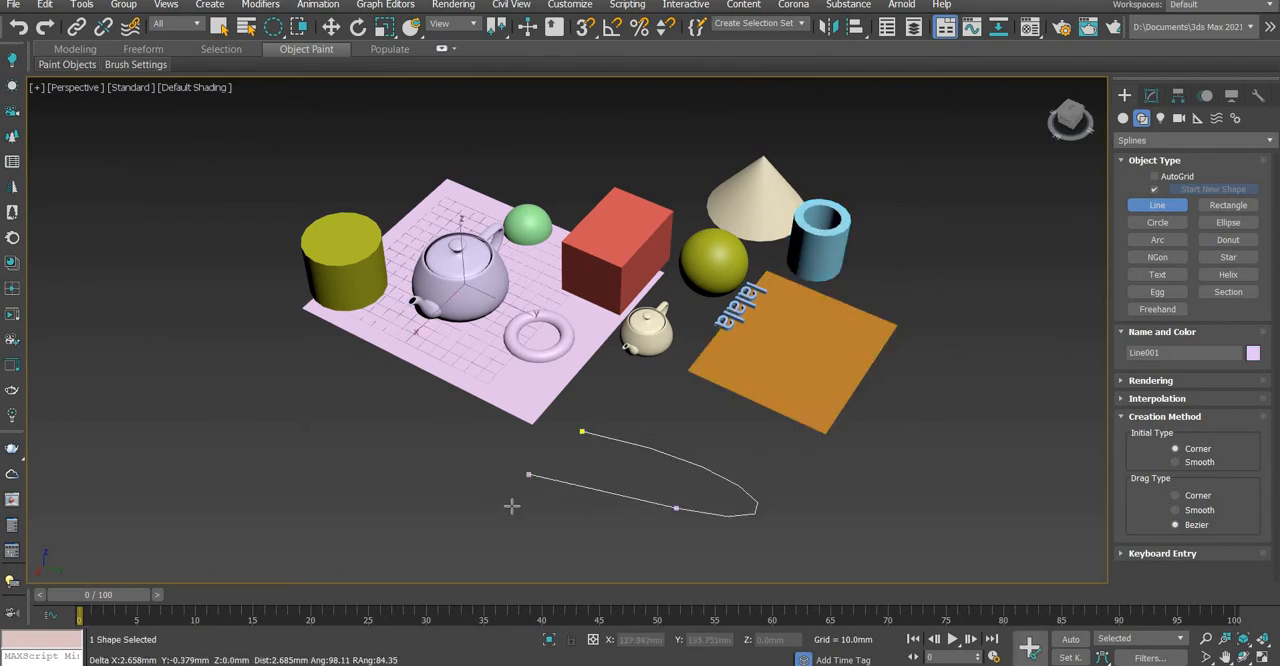
click(500, 508)
right_click(870, 375)
Draw a rectangle spline about 79 by 100 mm beside the orange plane and a circle about 85 mm in radius behind it
click(1228, 205)
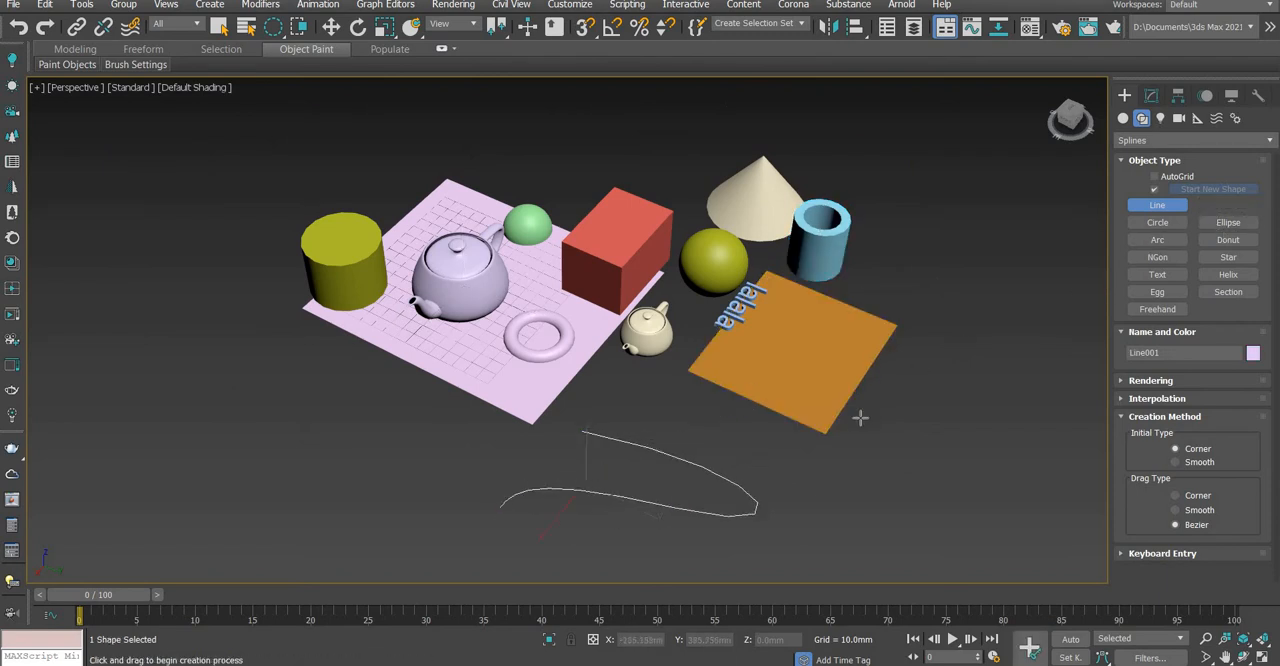
drag(874, 428, 1041, 383)
click(1157, 222)
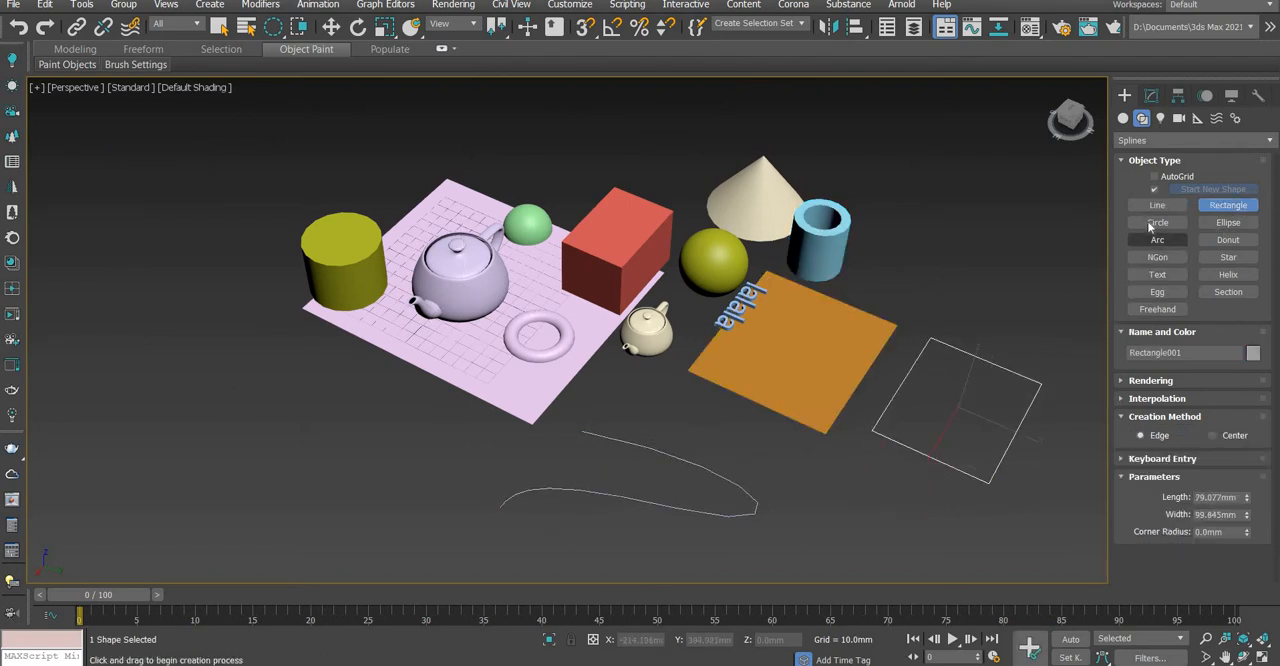
drag(939, 274, 1021, 233)
Draw a narrow ellipse spline behind the circle and an arc about 82 mm in radius across the orange plane
click(1228, 222)
drag(924, 199, 981, 161)
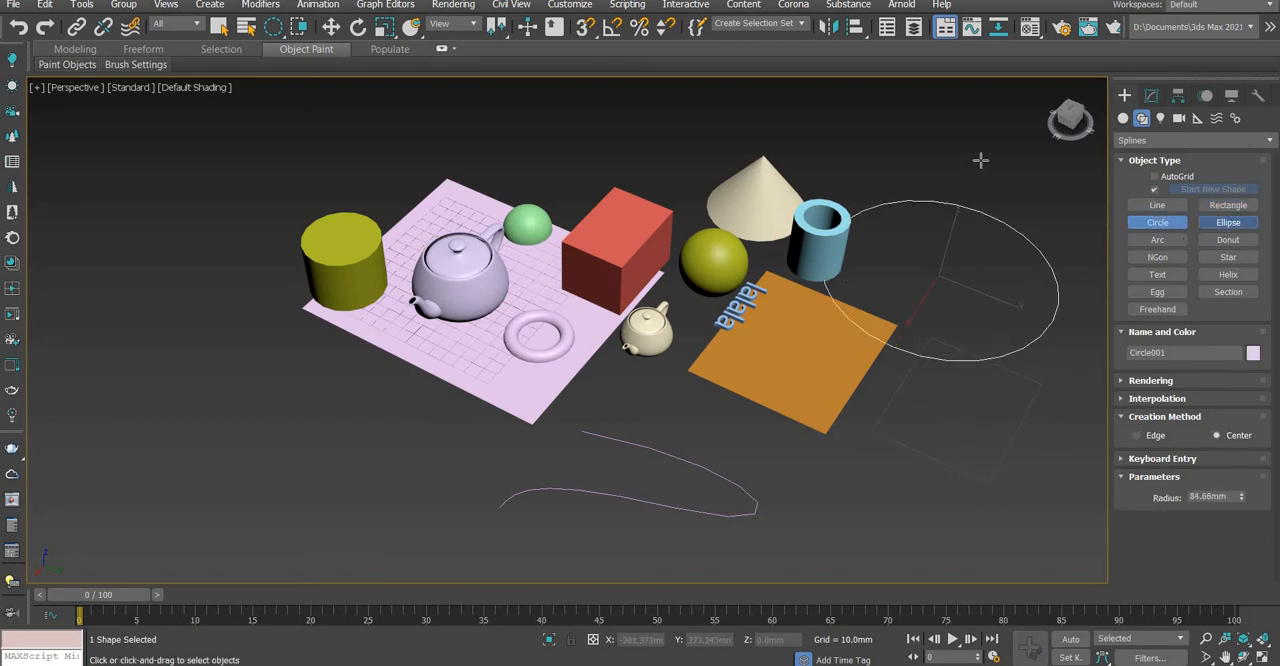
click(1162, 227)
click(1157, 238)
drag(964, 307, 931, 465)
Draw a six-sided NGon about 61 mm in radius over the rectangle and place a "MAX Text" spline of size 100 mm
click(1160, 258)
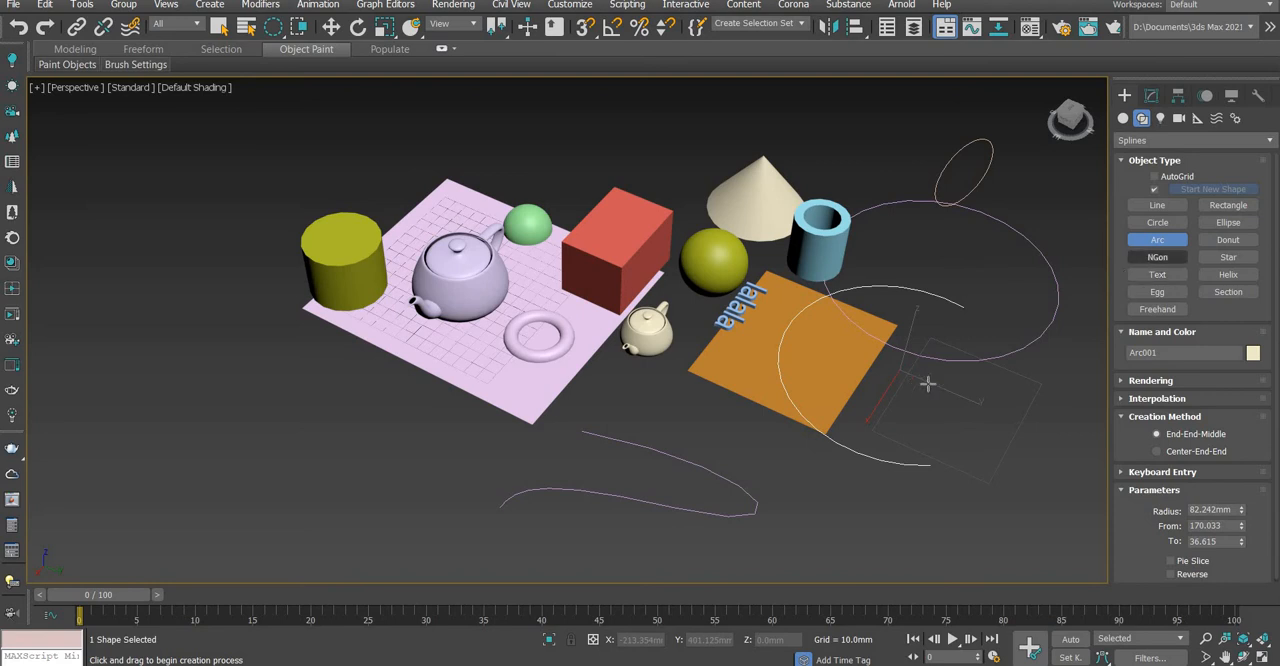
drag(920, 381, 958, 370)
click(1157, 275)
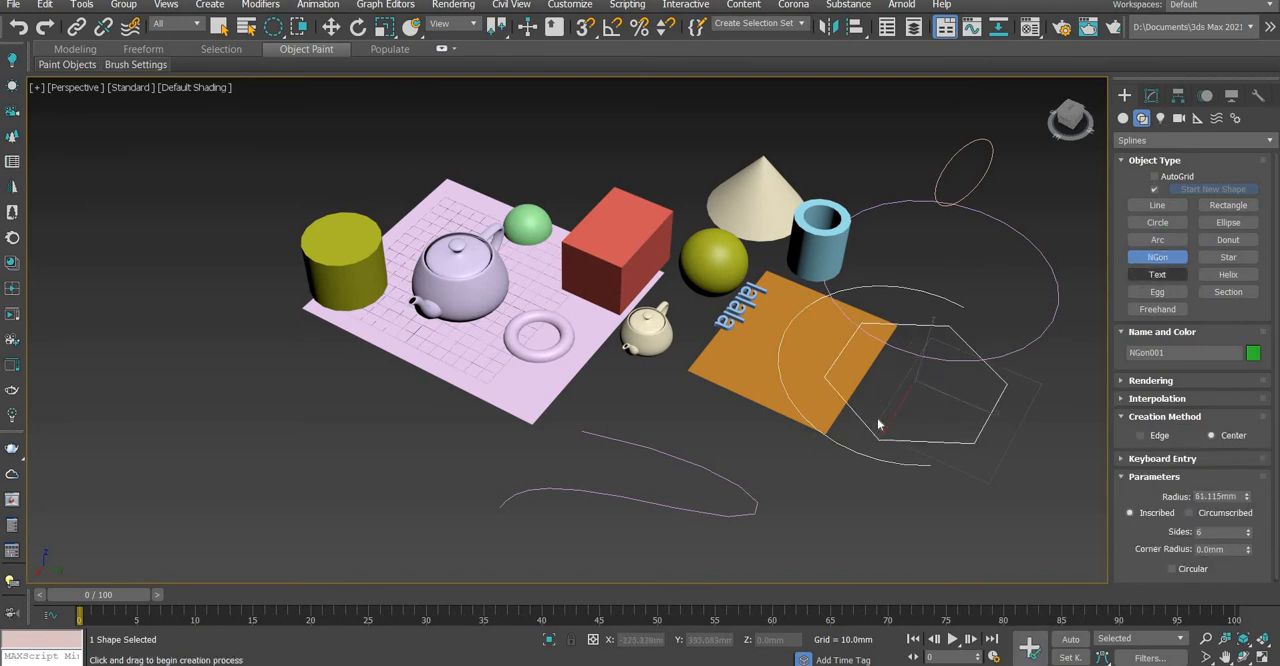
scroll(862, 380, down, 2)
scroll(870, 420, down, 1)
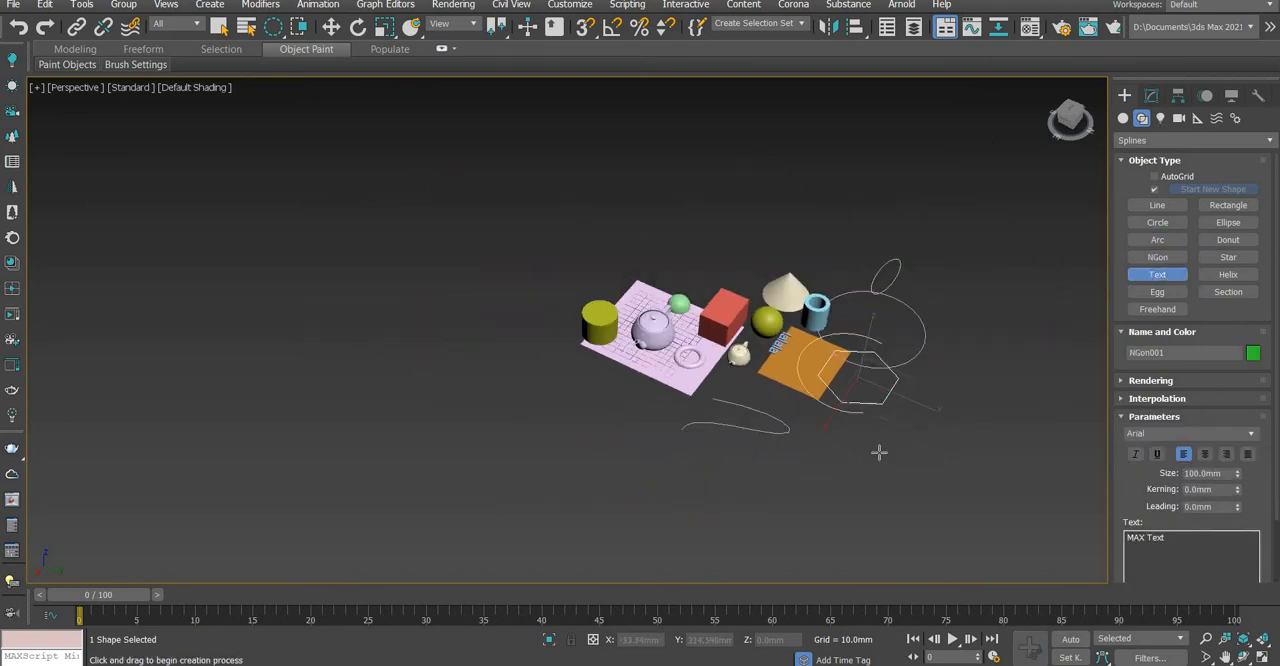
scroll(880, 449, up, 4)
click(947, 446)
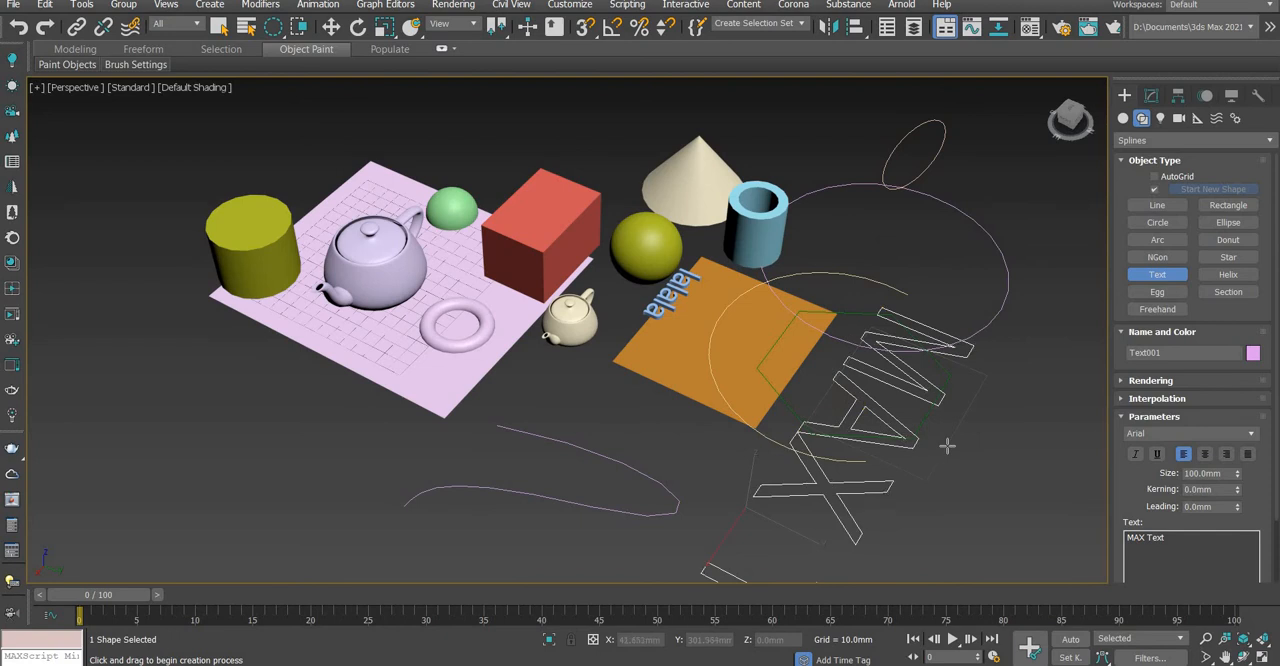
Draw an outlined egg spline about 128 by 85 mm around the small teapot, with an outline thickness of about -15 mm
click(1157, 292)
drag(616, 360, 700, 340)
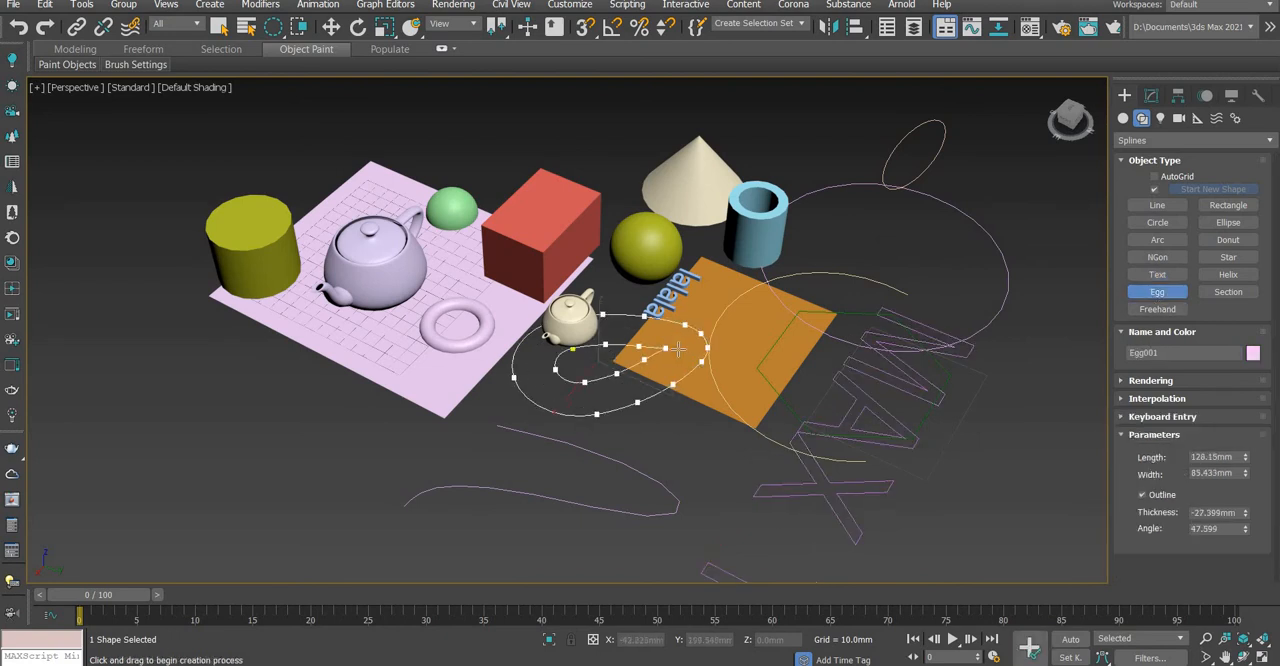
click(680, 345)
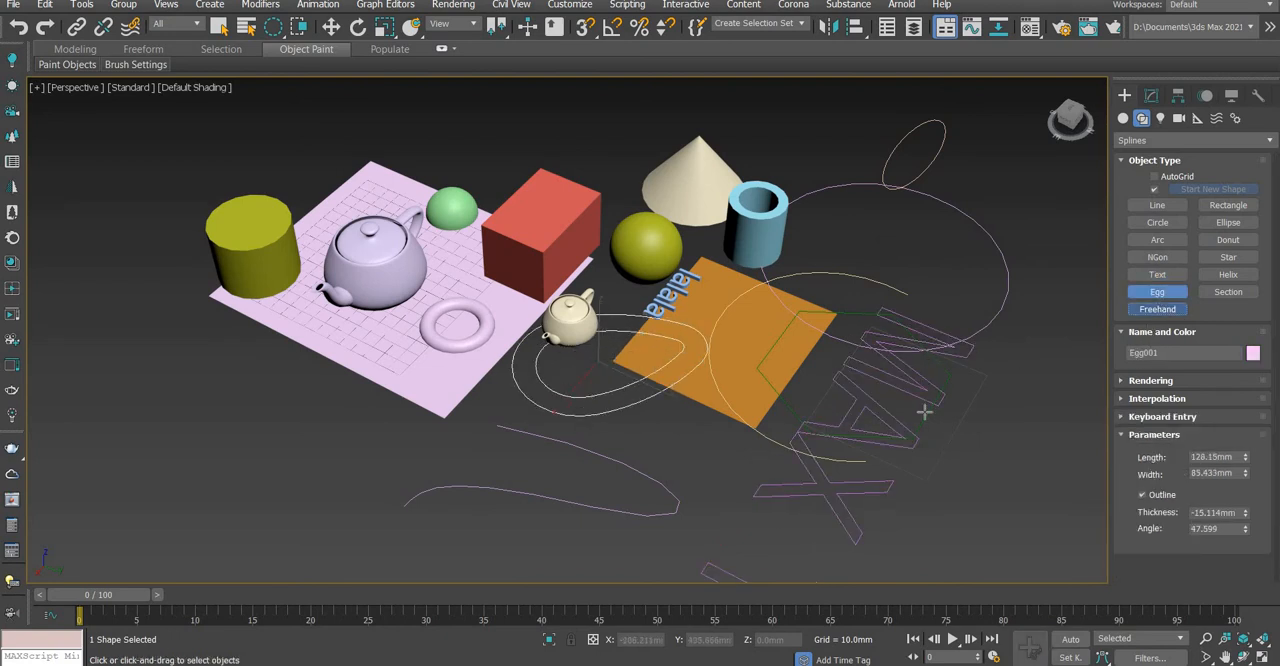
Draw two freehand splines around the "MAX Text" shape
mouse_move(952, 429)
mouse_down()
mouse_move(1011, 509)
mouse_move(940, 505)
mouse_up()
mouse_move(927, 460)
mouse_down()
mouse_move(1040, 352)
mouse_move(884, 295)
mouse_move(942, 244)
mouse_up()
scroll(883, 337, down, 5)
scroll(893, 346, up, 5)
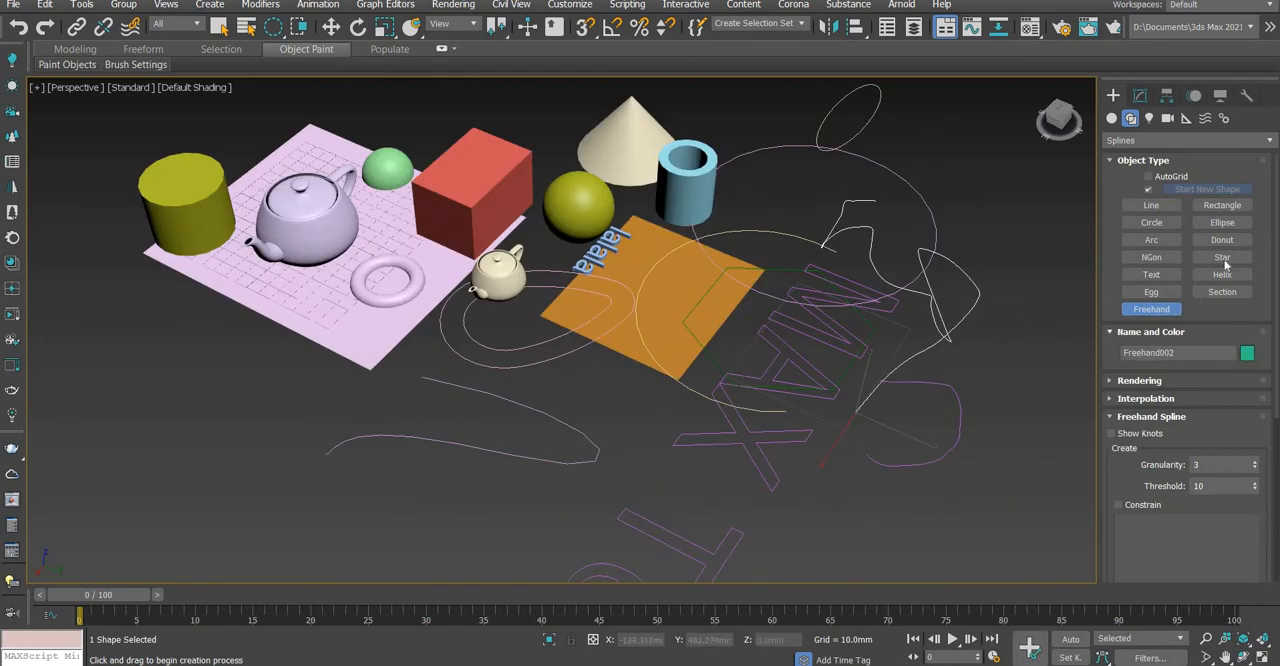
Draw a rectangle spline over the front freehand curve and an ellipse about 99 by 96 mm beside it
click(1243, 207)
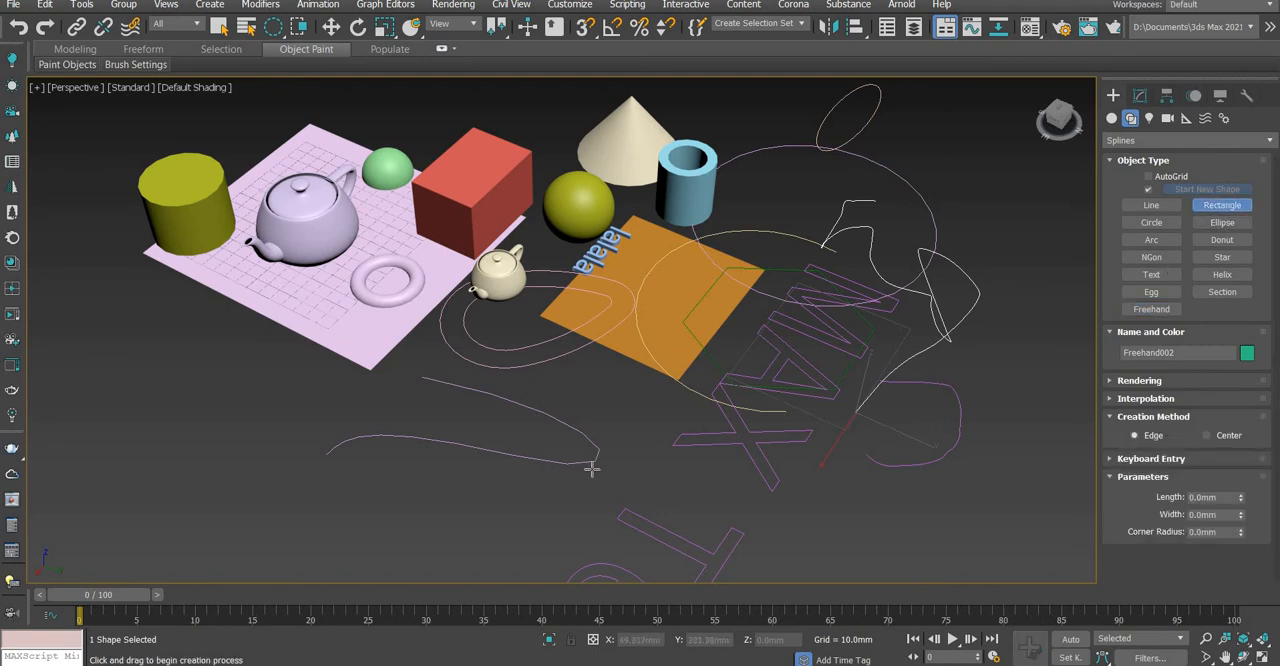
drag(487, 409, 485, 539)
click(1212, 223)
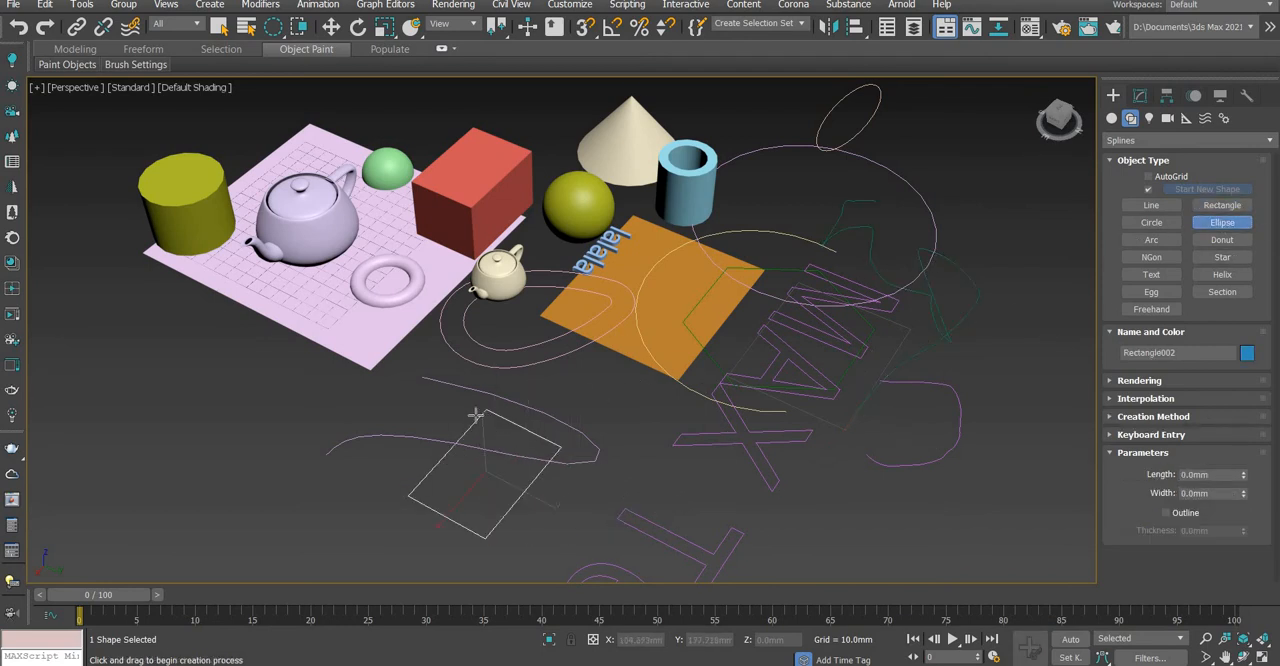
scroll(471, 420, down, 3)
drag(450, 418, 322, 540)
Draw a donut spline with radii of about 50 mm and 17 mm, overlapping the new ellipse
click(1222, 240)
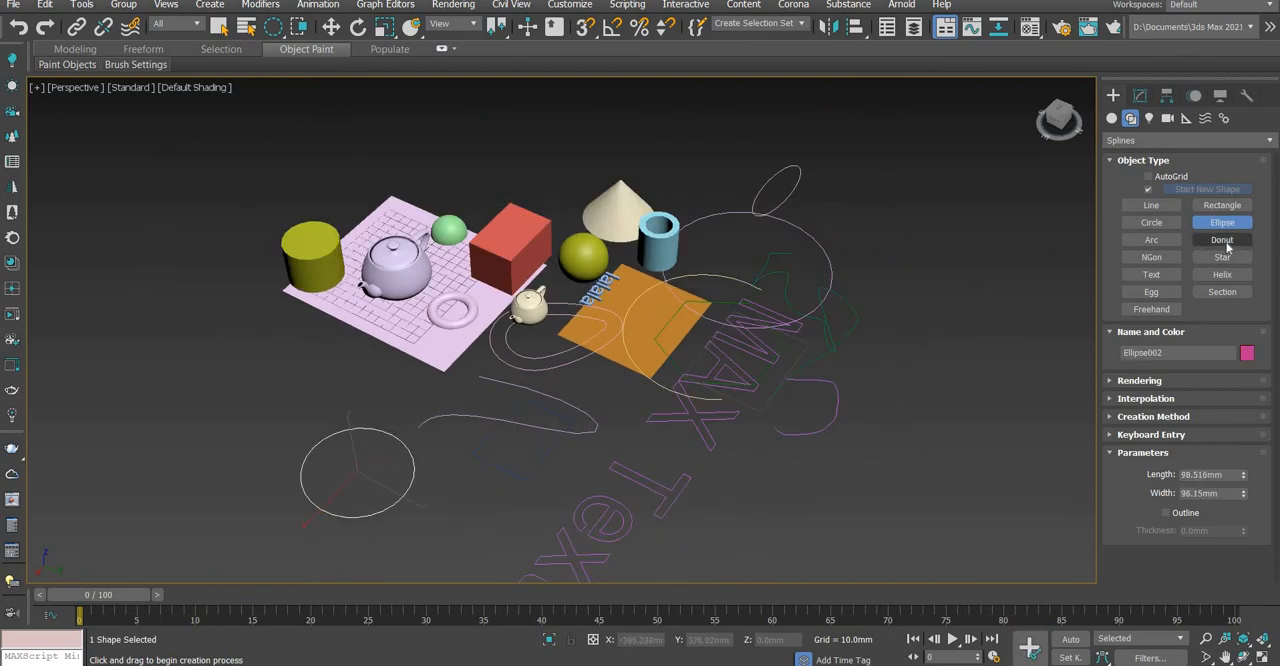
drag(378, 404, 433, 406)
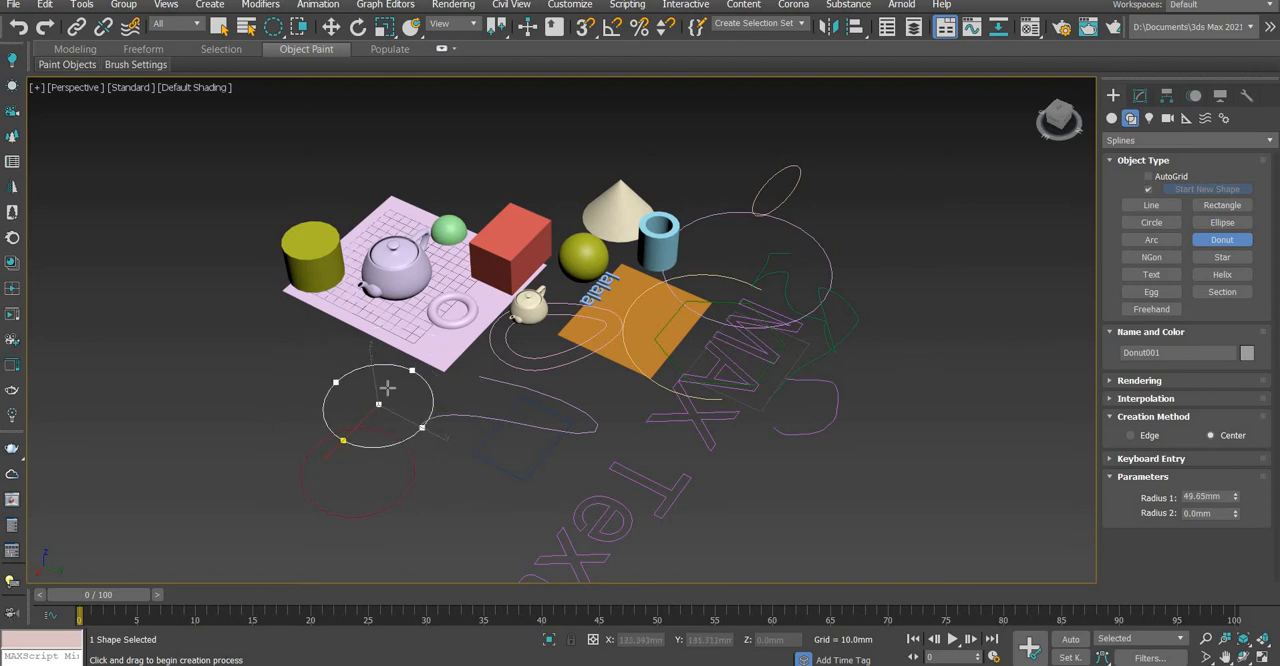
click(389, 390)
Draw a six-pointed star spline with radii of about 86 mm and 37 mm beyond the "MAX Text" shape
click(1221, 257)
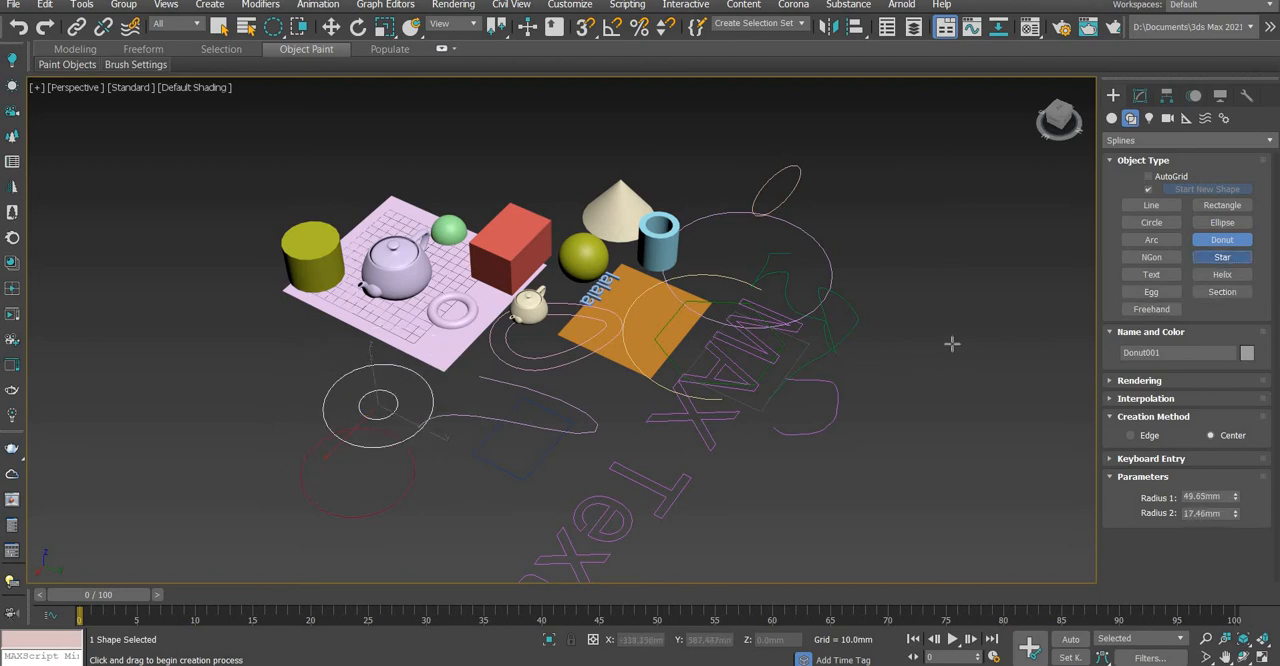
drag(898, 374, 985, 348)
click(931, 346)
key(w)
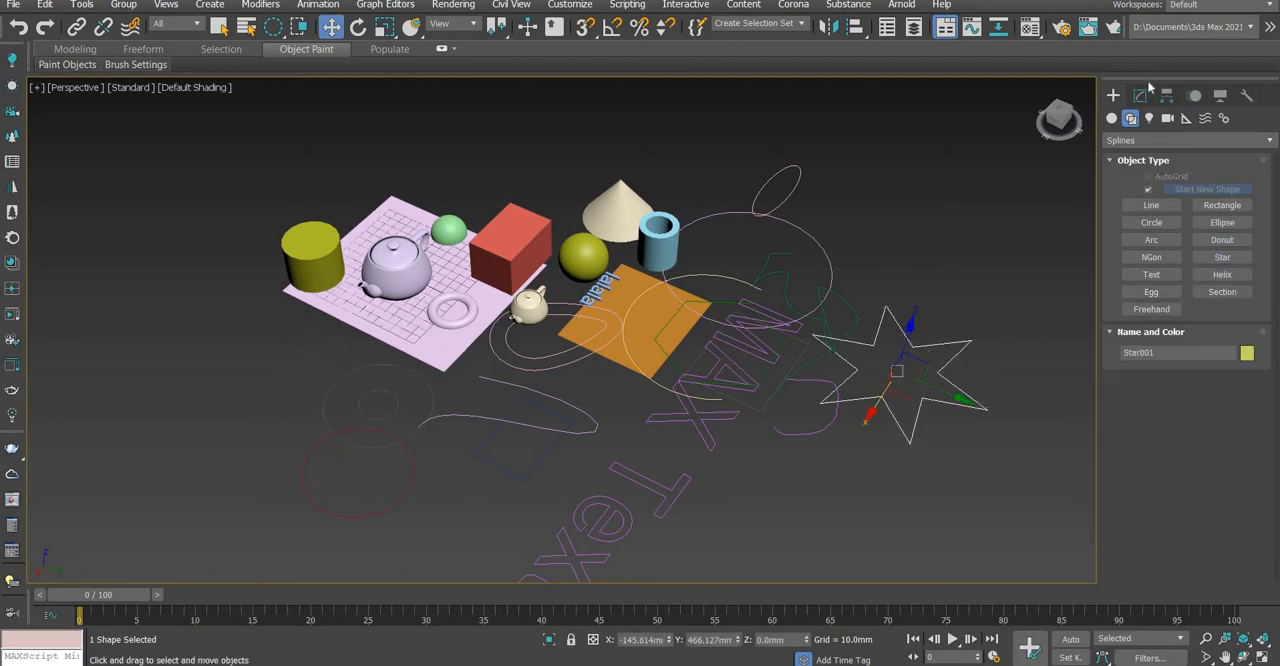
Try different point counts on the star, leave it with seven points, and reduce its Radius 1
click(1139, 96)
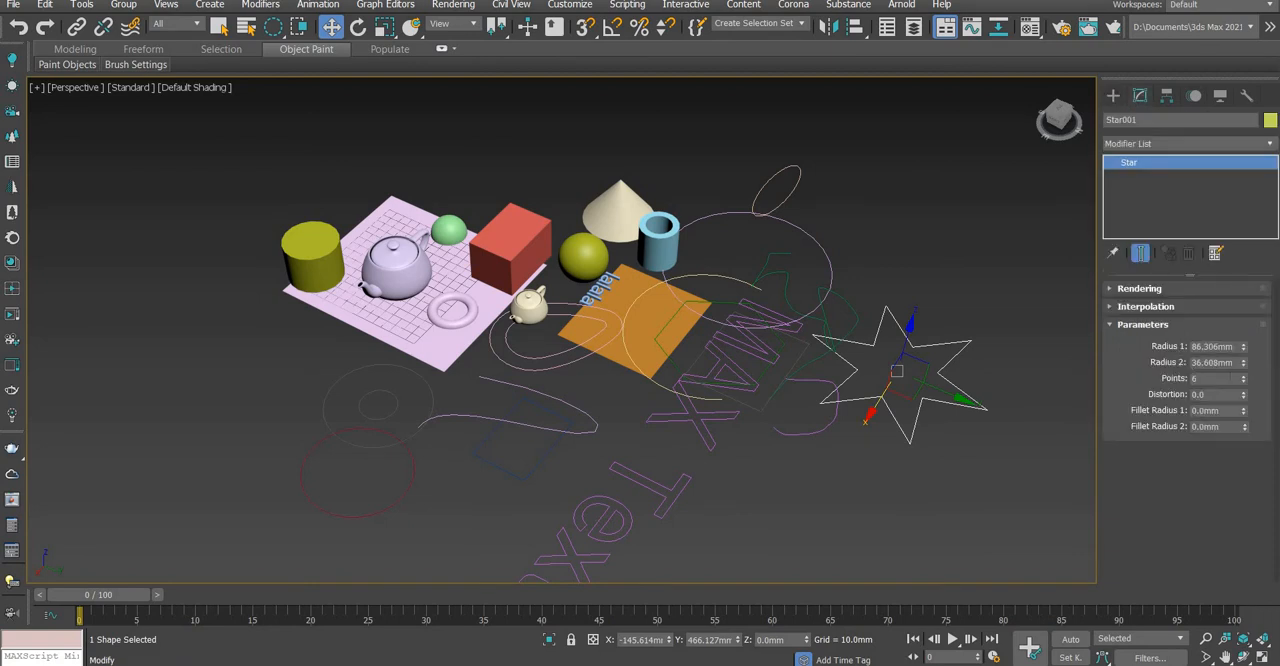
click(1244, 376)
click(1244, 376)
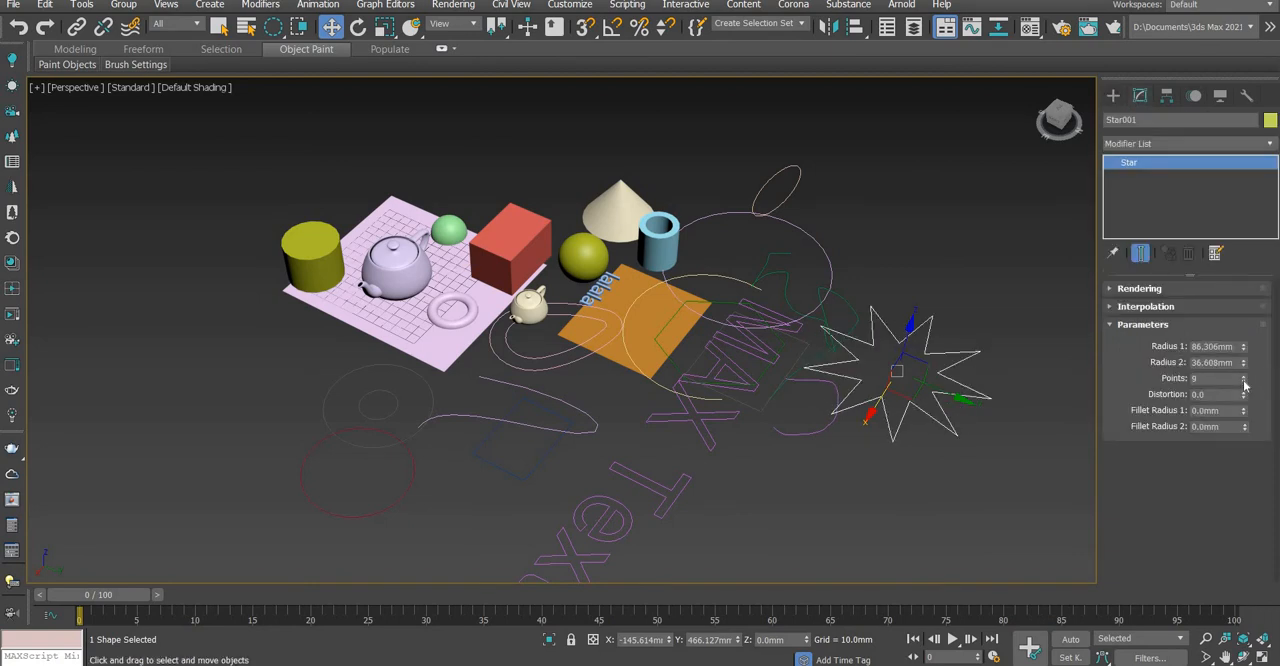
click(1244, 376)
click(1244, 382)
click(1244, 382)
click(1244, 382)
click(1244, 382)
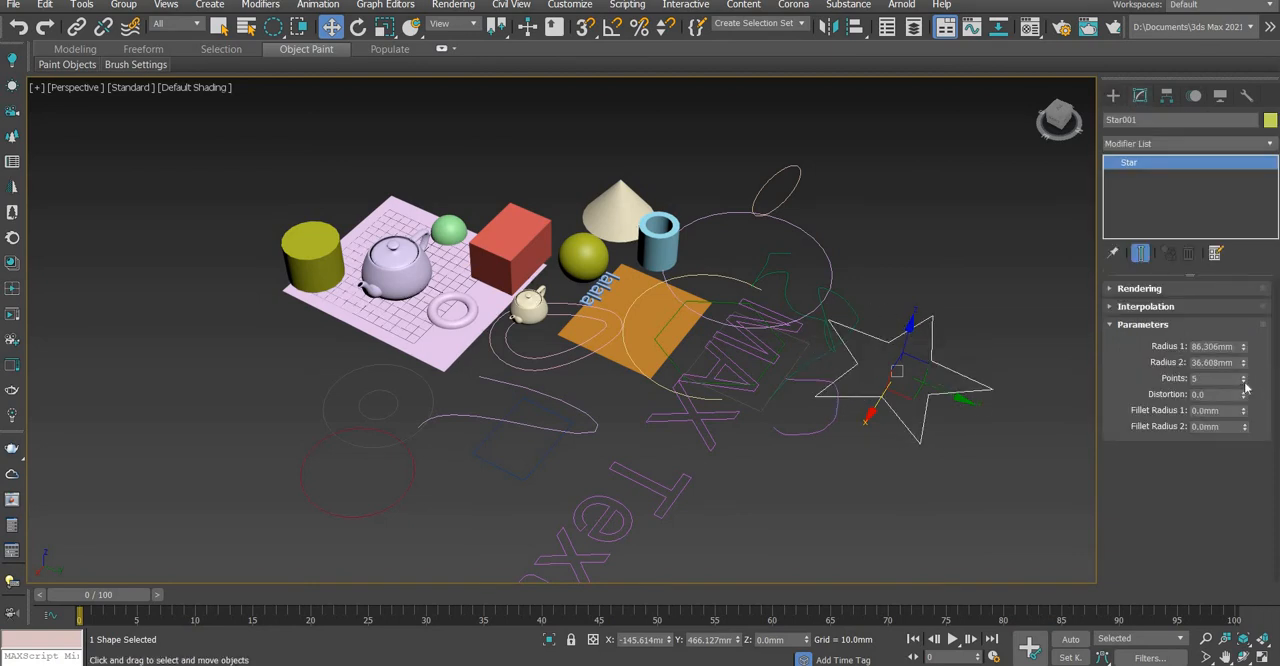
click(1244, 382)
click(1244, 382)
drag(1245, 379, 1244, 287)
mouse_move(1245, 346)
mouse_down()
mouse_move(1248, 308)
mouse_move(1253, 380)
mouse_move(1252, 341)
mouse_up()
Reselect the star by its outline and move it across the ground plane, undoing trial moves
click(1112, 96)
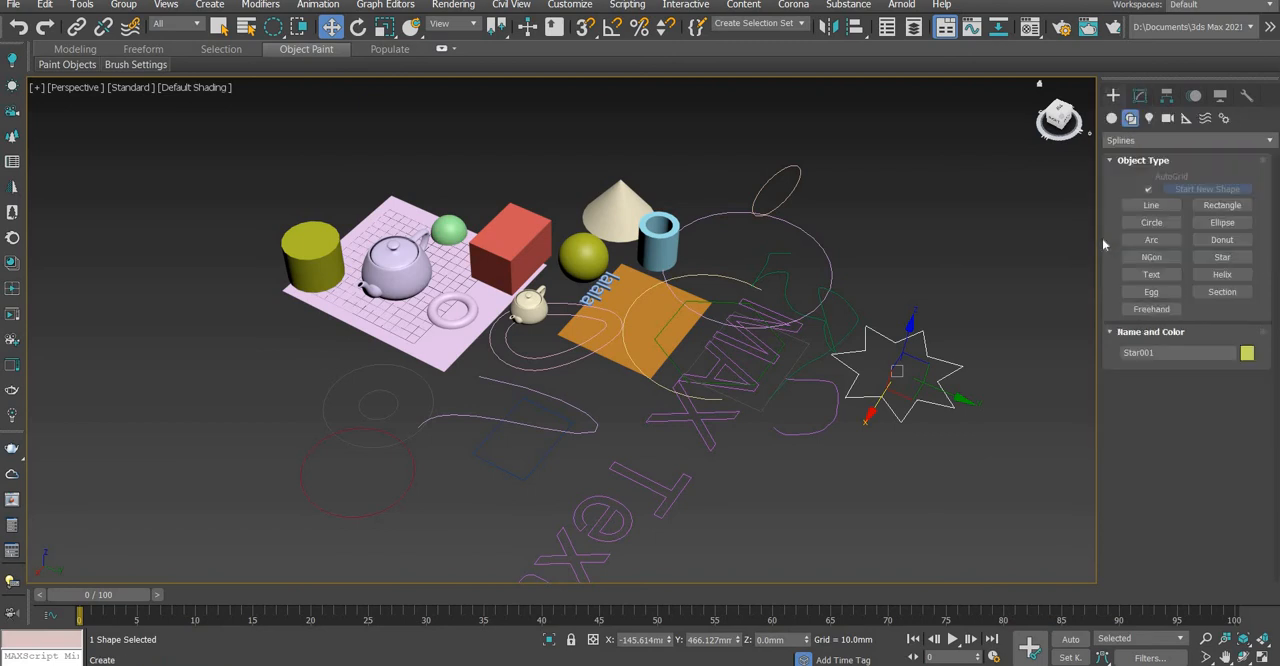
click(922, 352)
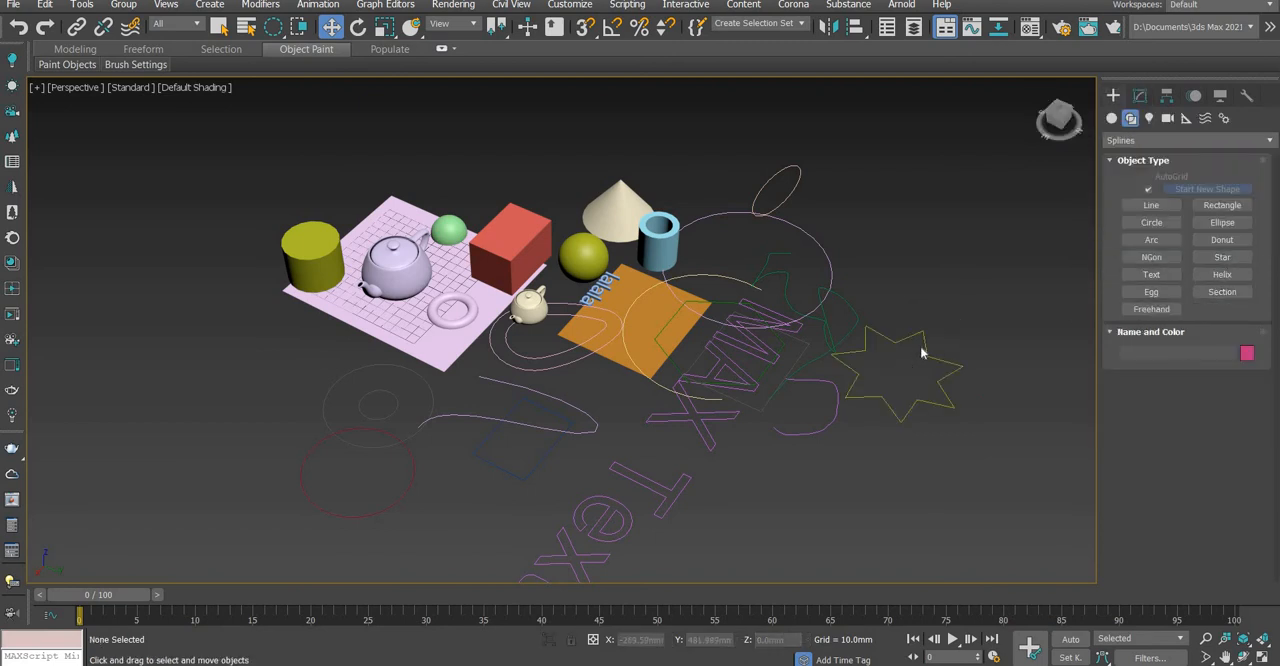
click(922, 339)
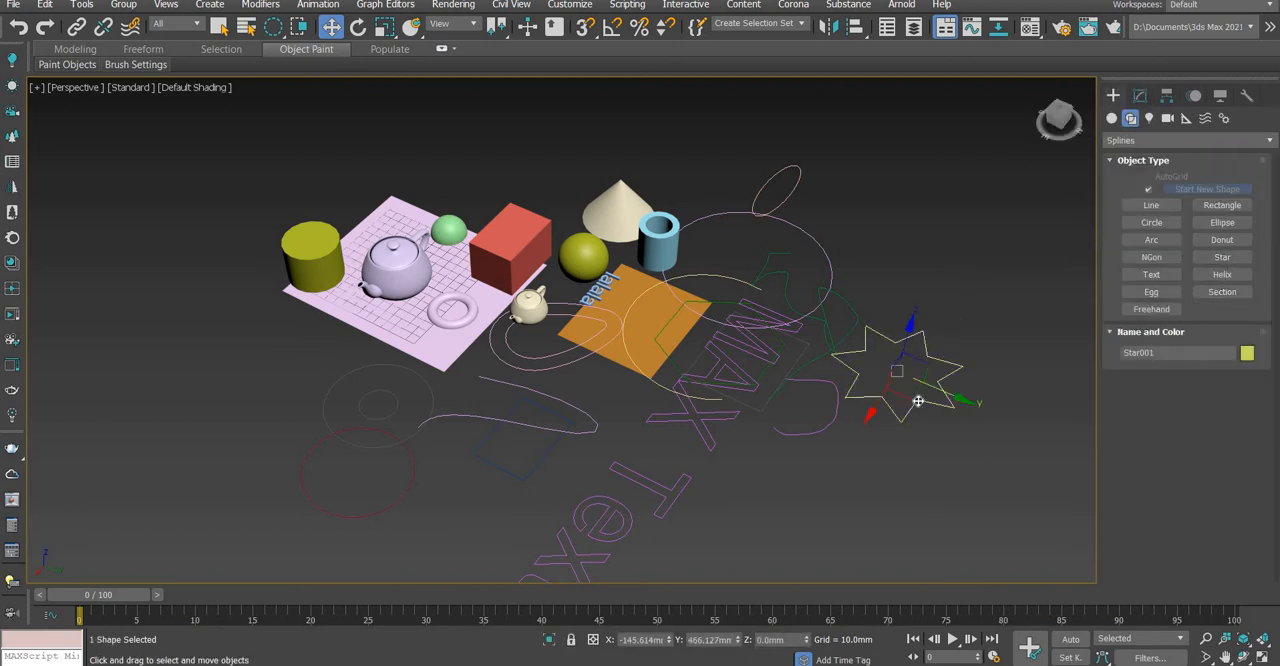
drag(908, 385, 903, 422)
key(ctrl+z)
key(ctrl+z)
drag(983, 391, 1058, 357)
click(1230, 278)
drag(937, 432, 961, 391)
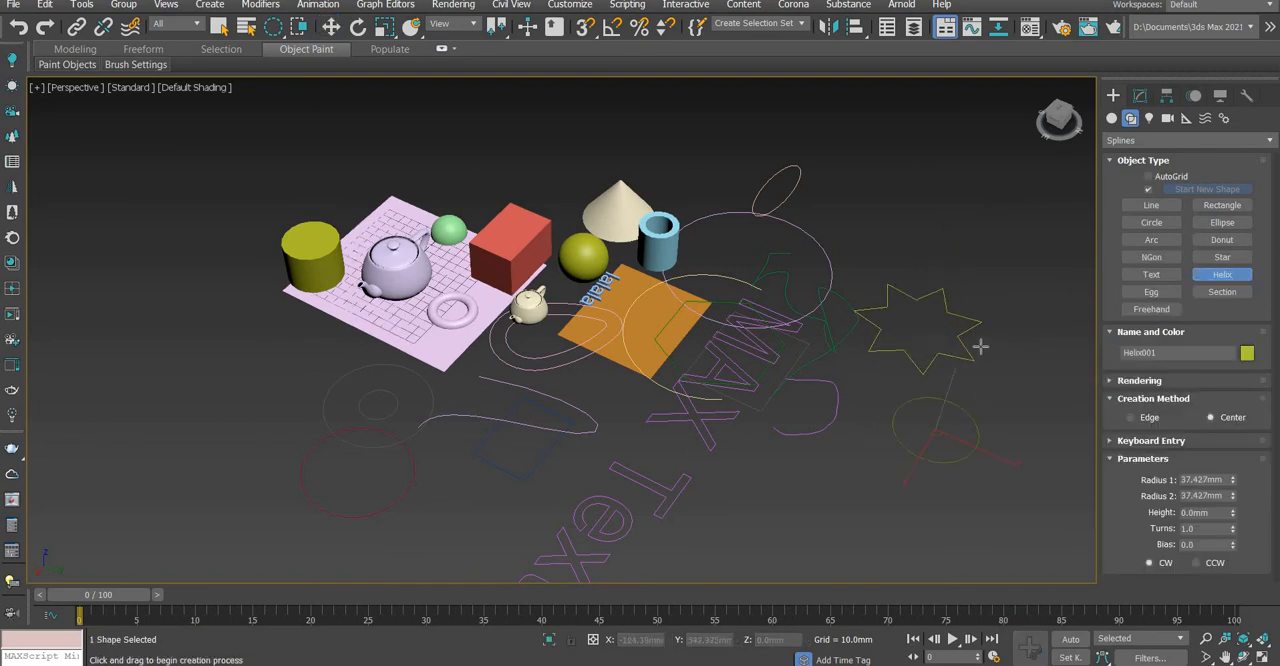
right_click(950, 290)
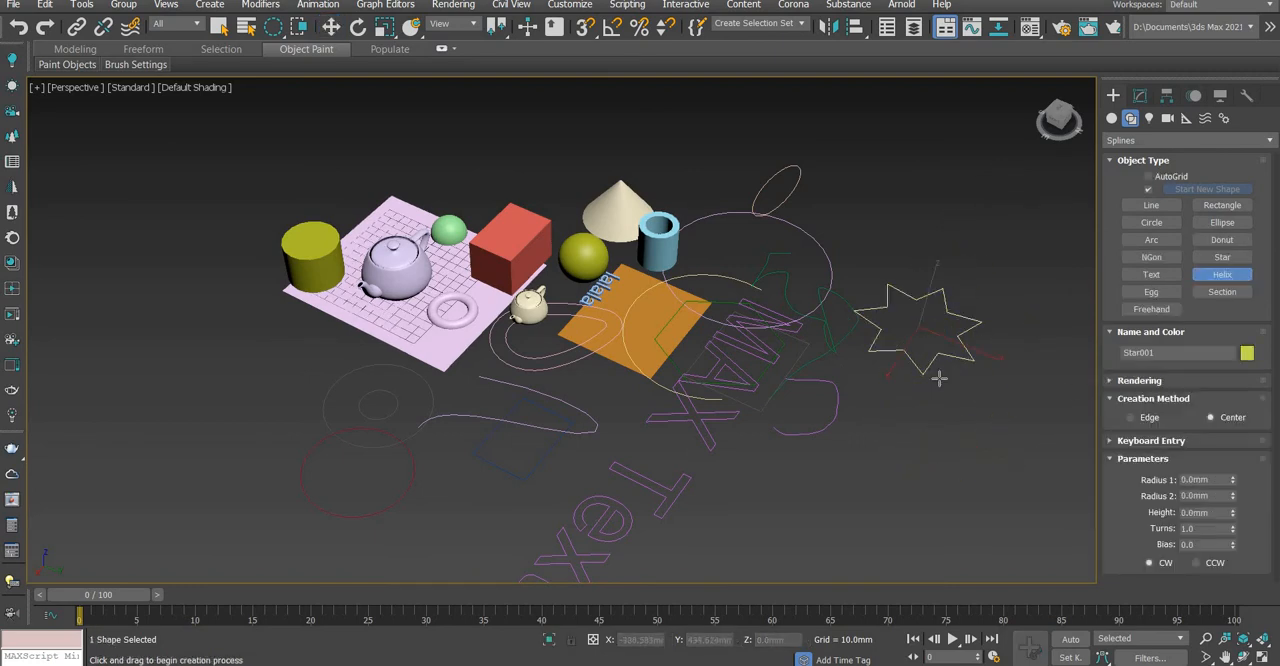
Draw a Section shape on the ground in front of the star, with infinite section extents
click(1222, 291)
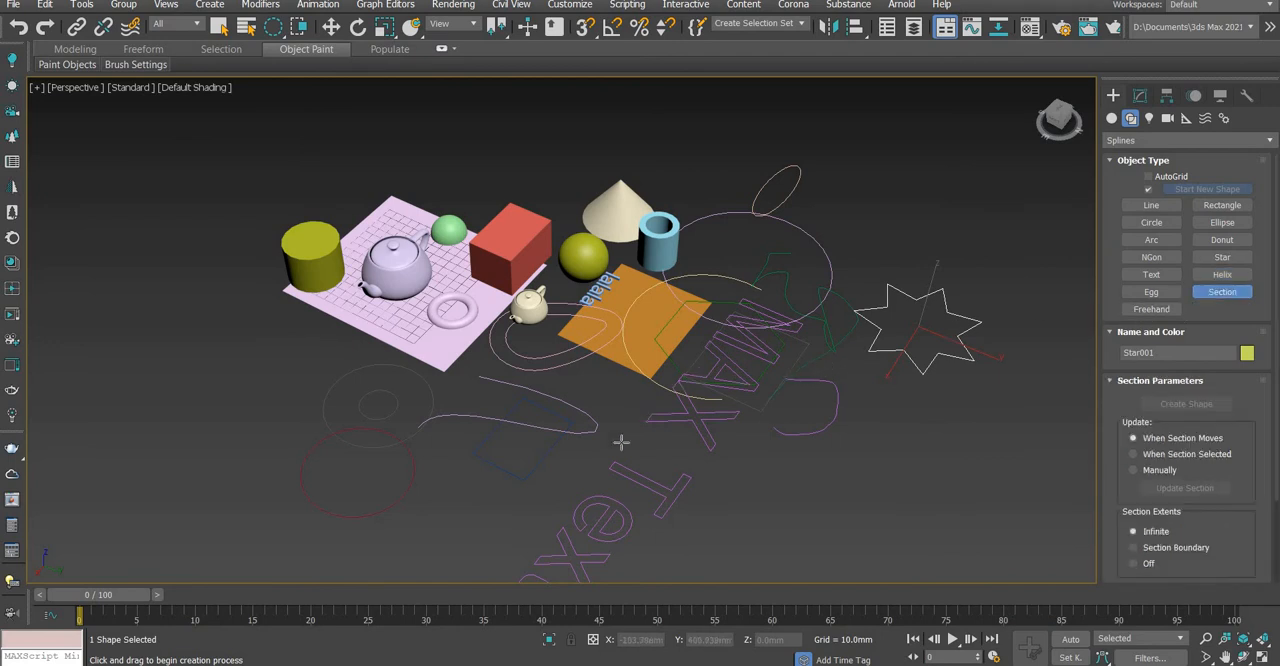
drag(869, 438, 906, 375)
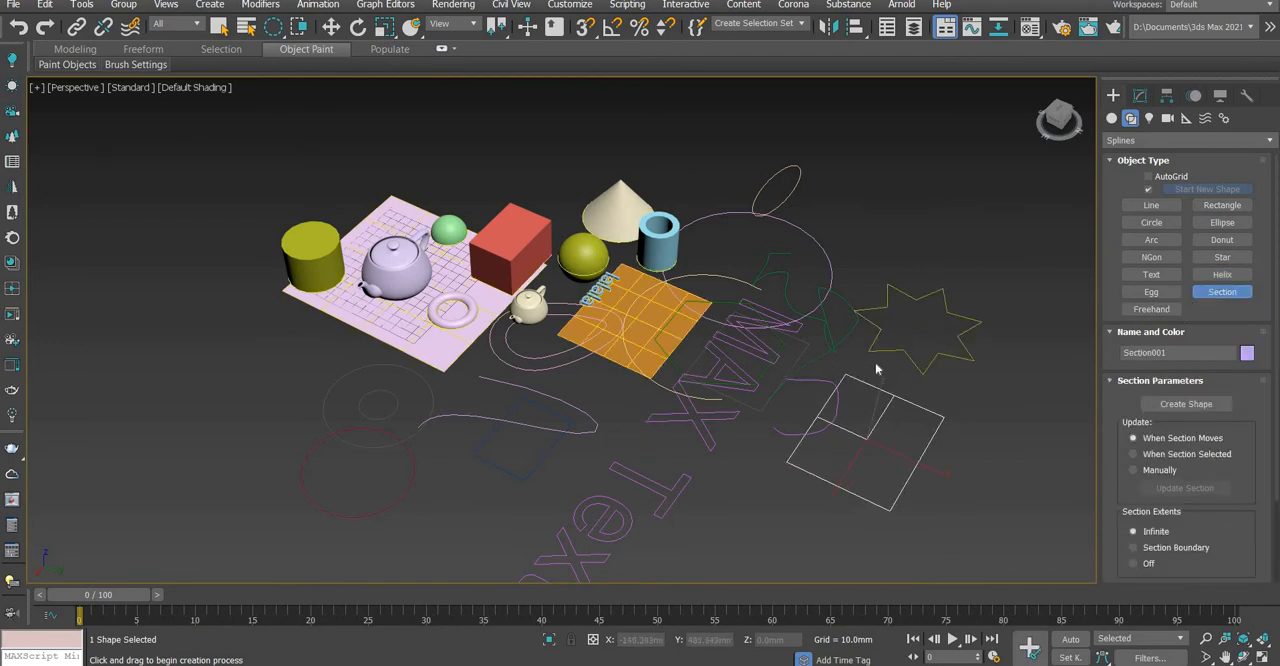
right_click(880, 380)
scroll(893, 442, down, 5)
scroll(893, 443, up, 6)
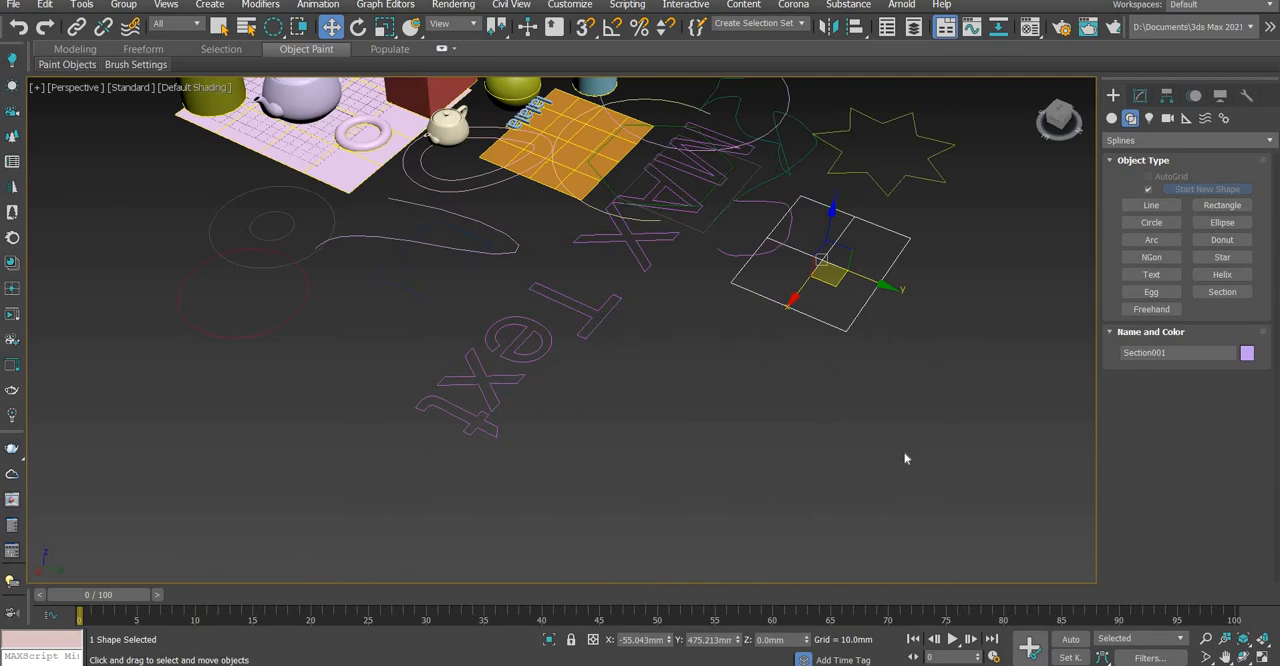
scroll(905, 458, down, 5)
scroll(860, 410, up, 6)
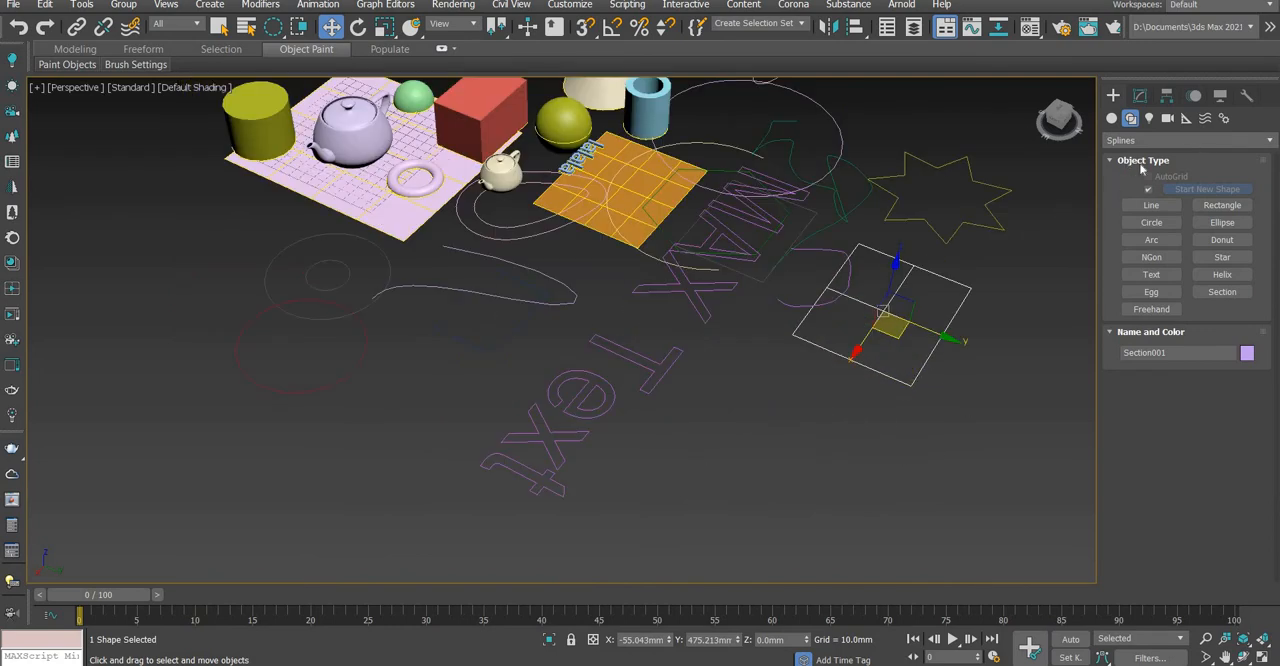
Display the photometric light types and deselect the Section shape
click(1149, 118)
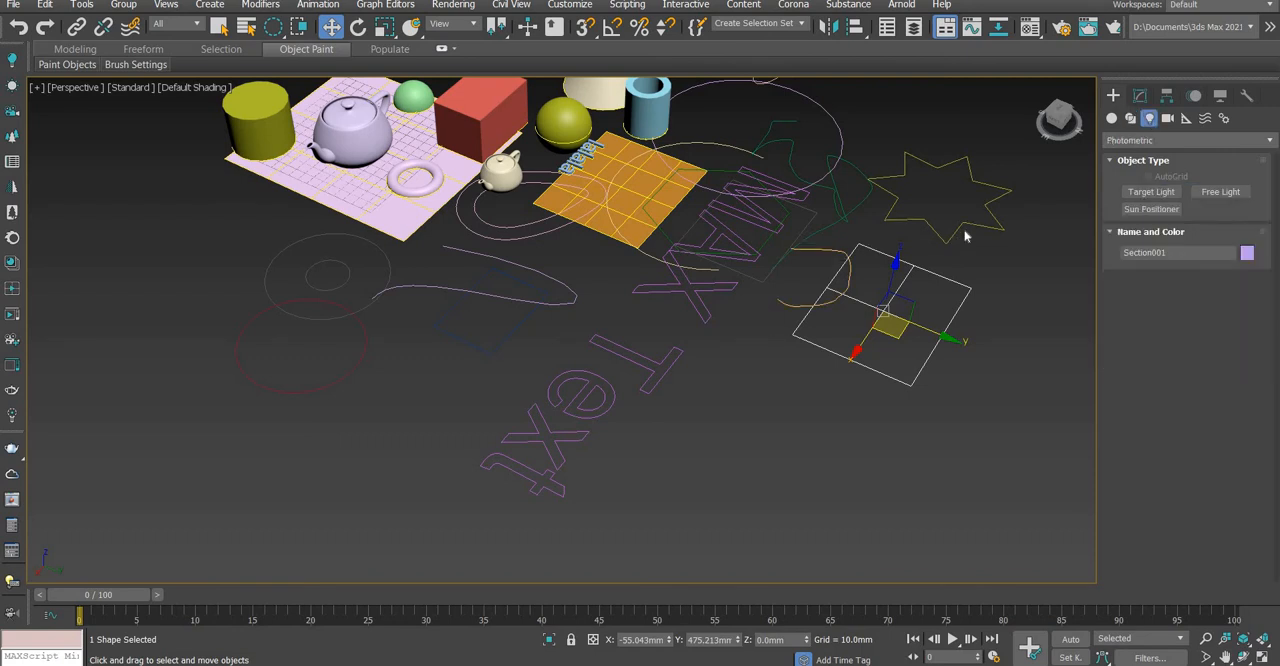
key(alt+ctrl+z)
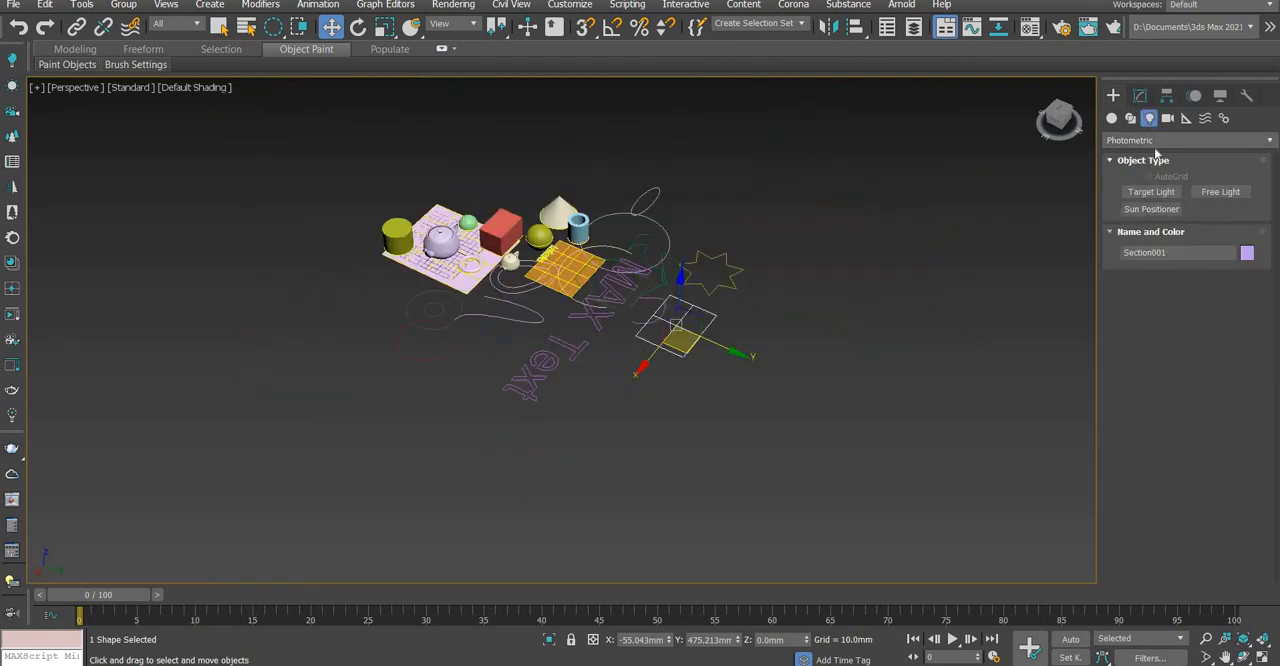
click(754, 203)
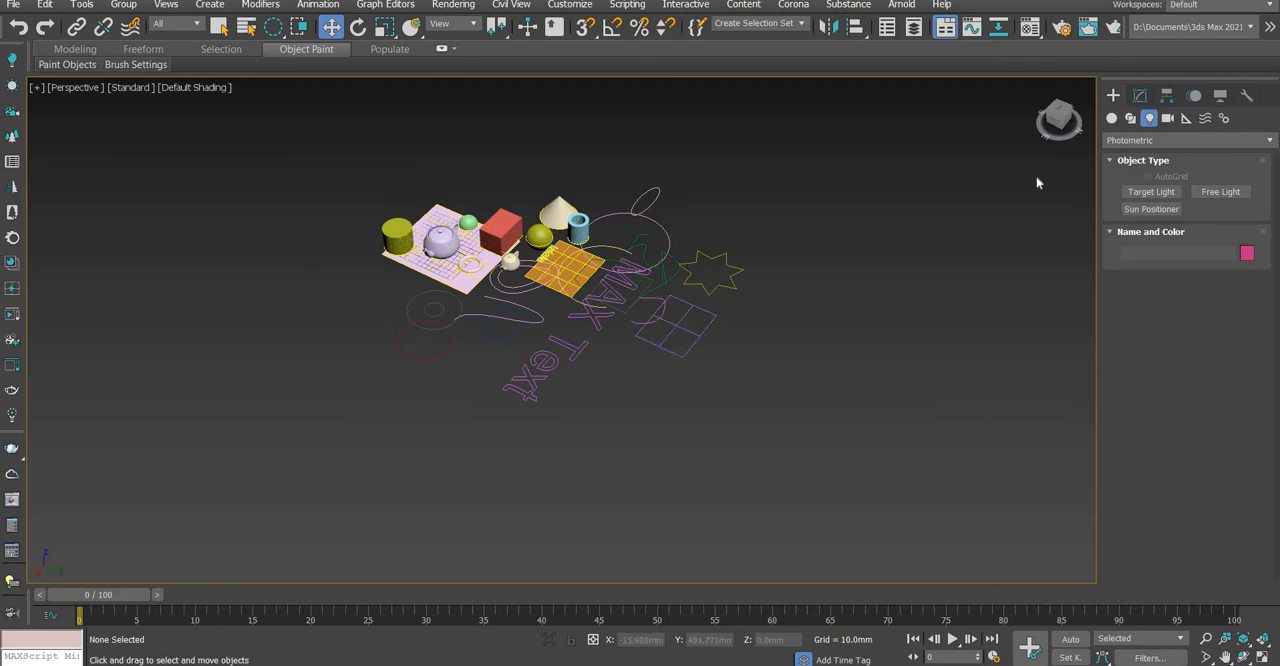
right_click(725, 256)
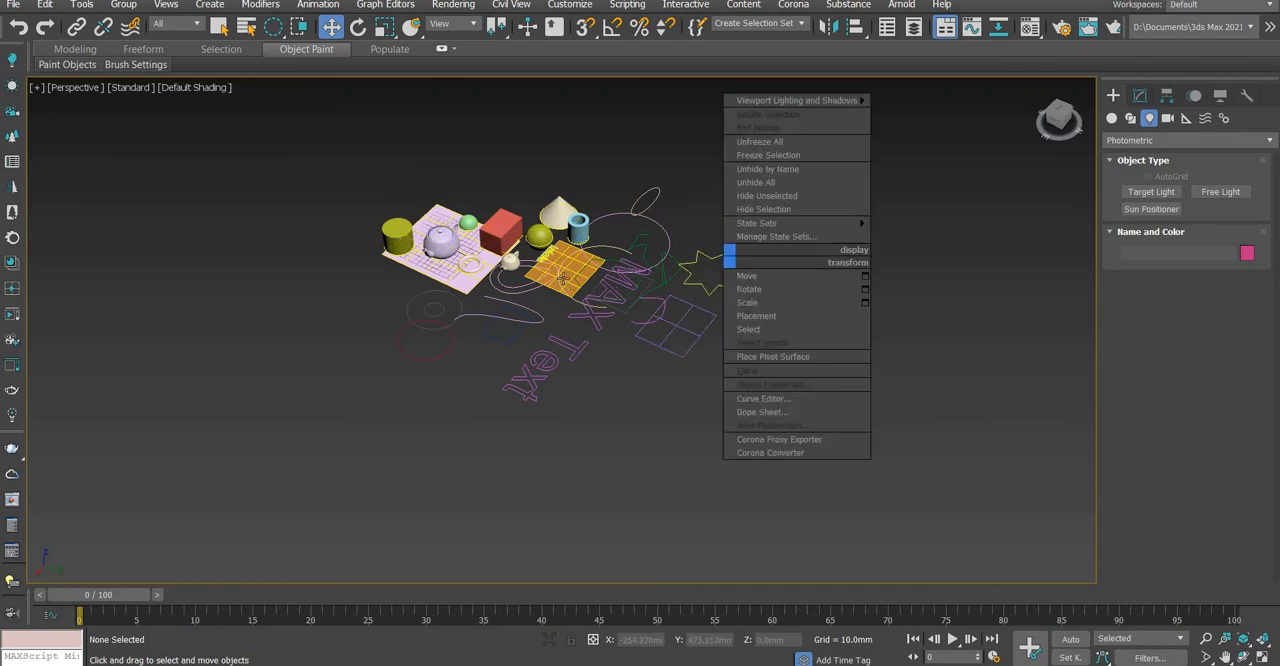
scroll(568, 274, up, 8)
scroll(600, 290, down, 8)
scroll(700, 340, up, 4)
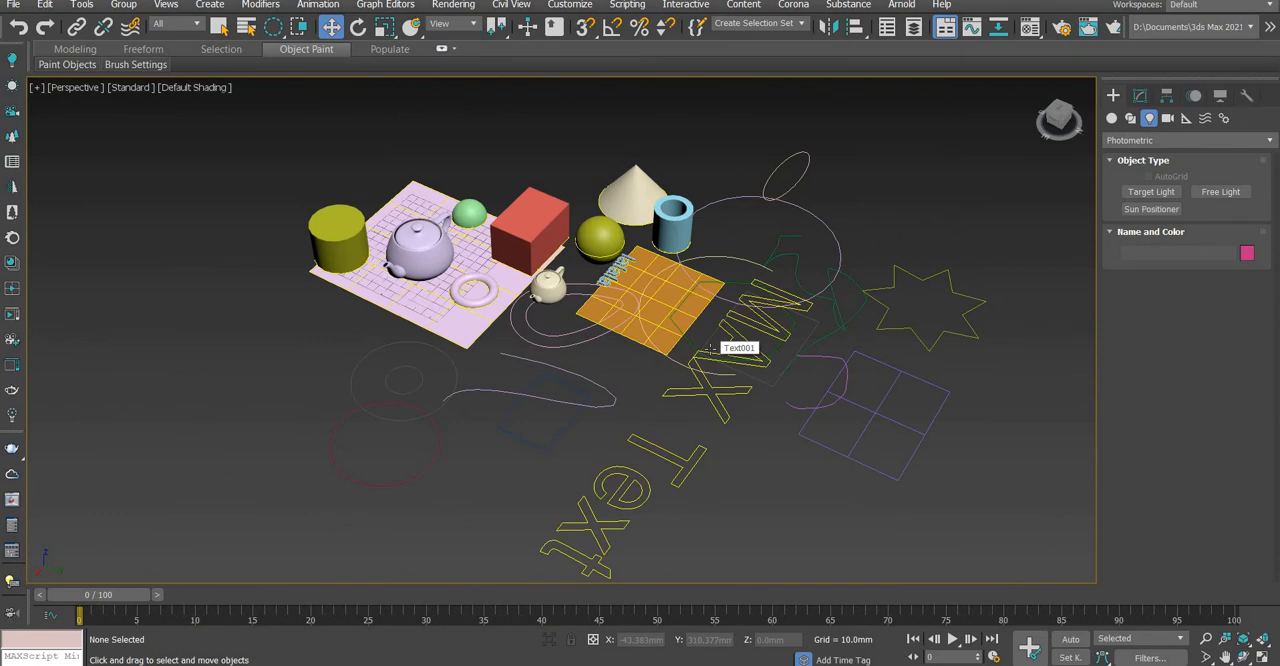
Examine the standard camera types available for creation, including Physical, Target, Free and CoronaCam
click(1167, 118)
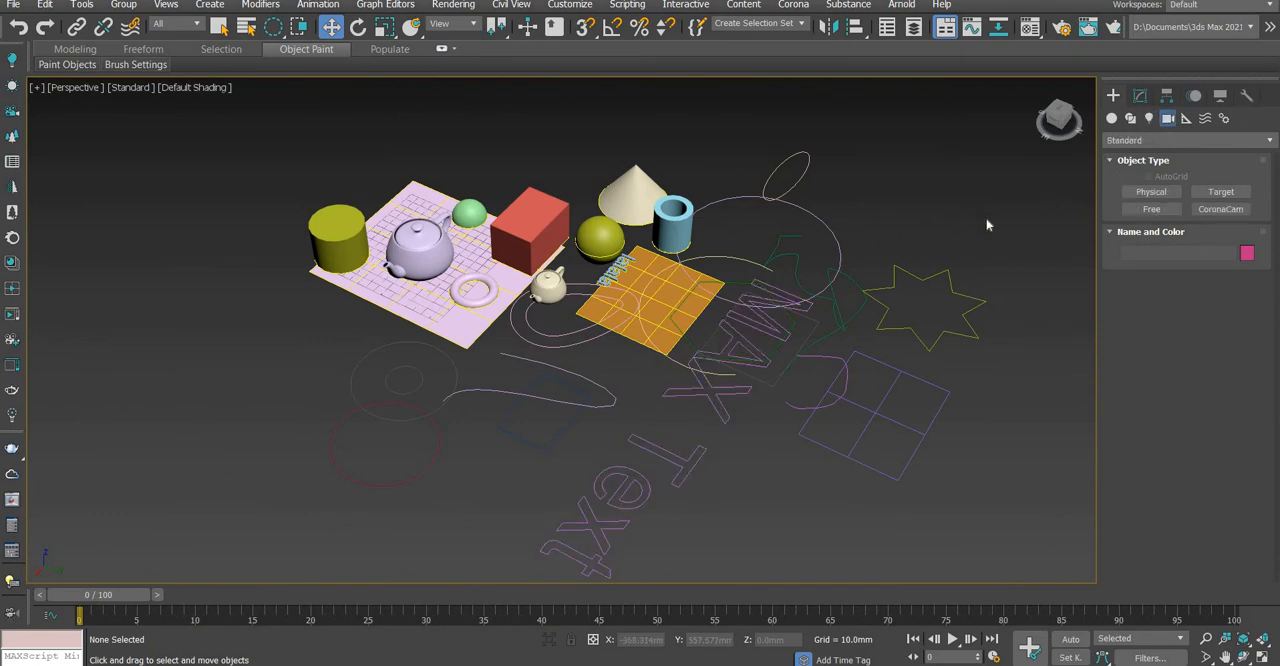
scroll(725, 296, down, 3)
scroll(725, 296, up, 5)
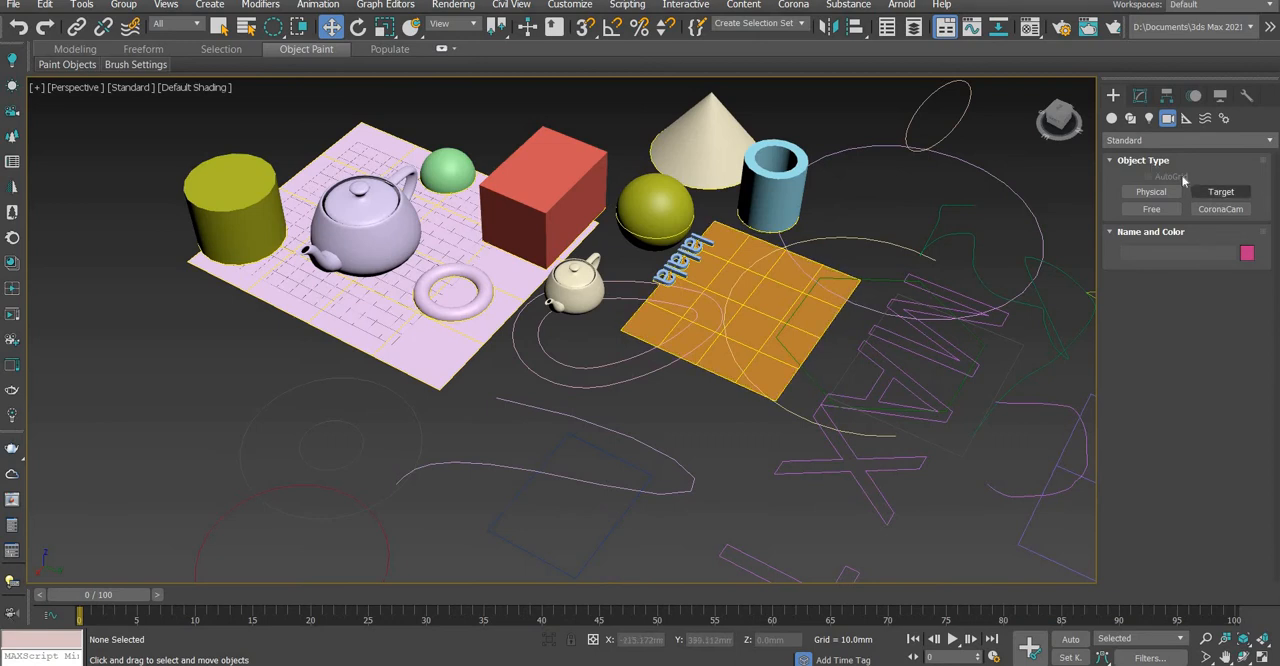
click(1221, 191)
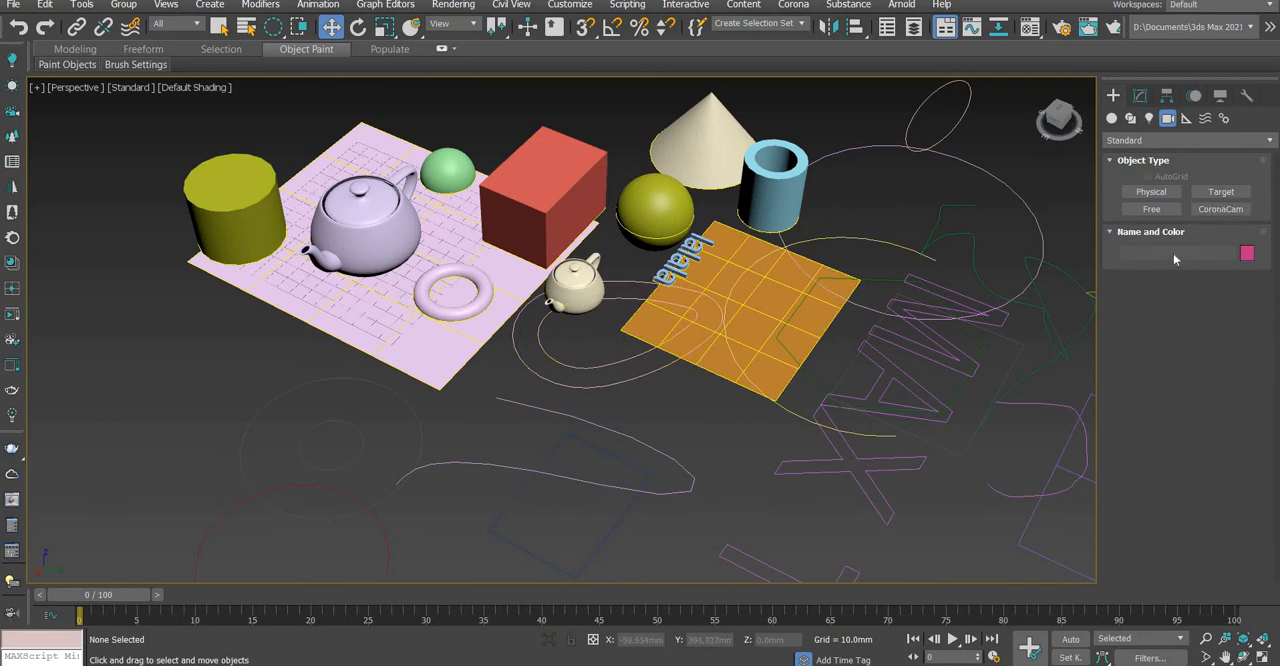
scroll(791, 270, down, 4)
scroll(803, 366, up, 3)
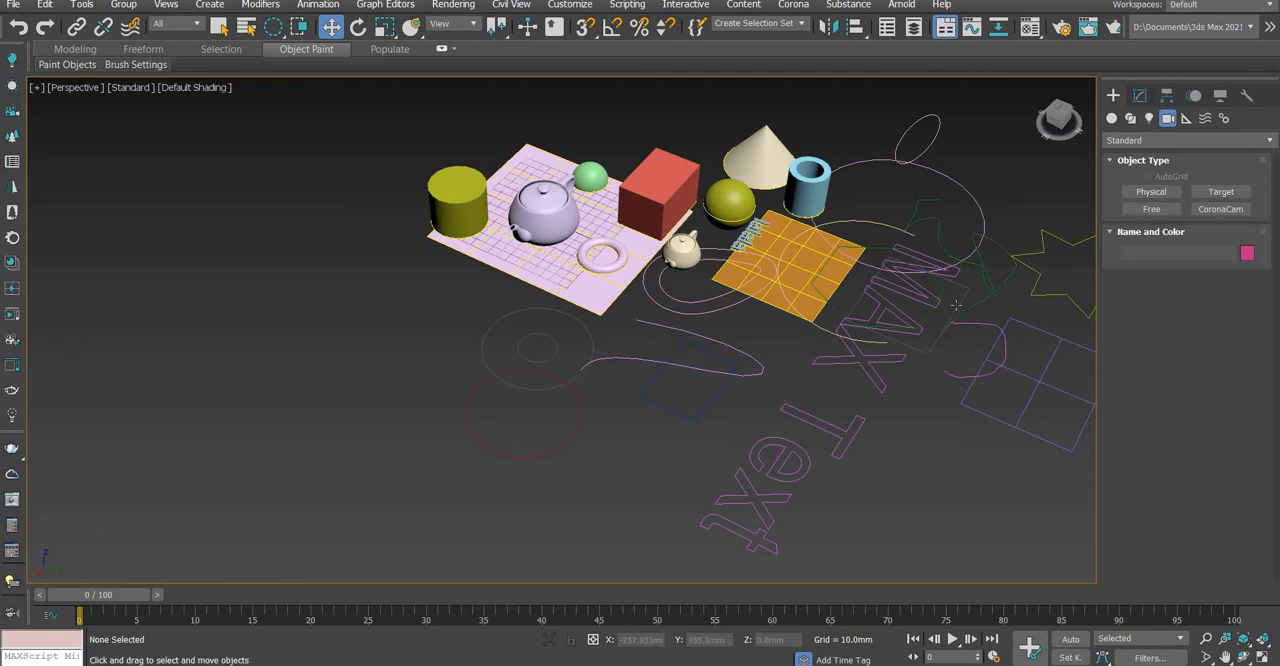
scroll(956, 305, down, 3)
scroll(958, 302, up, 3)
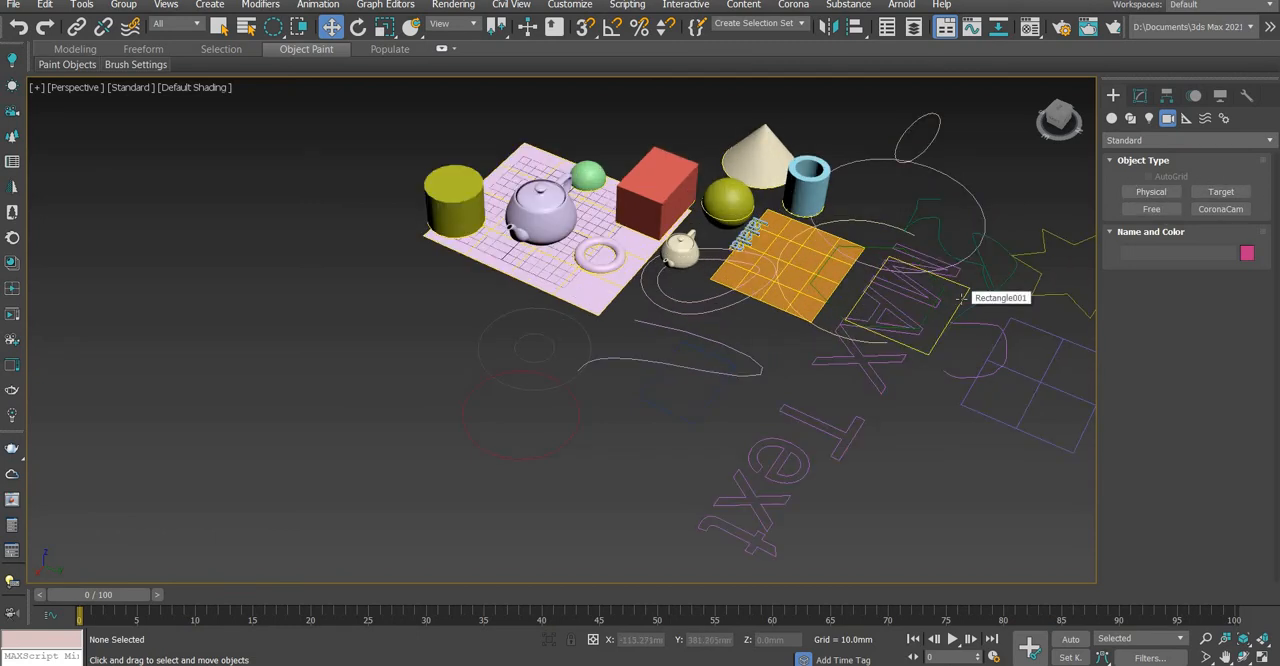
scroll(948, 290, down, 4)
scroll(871, 306, up, 3)
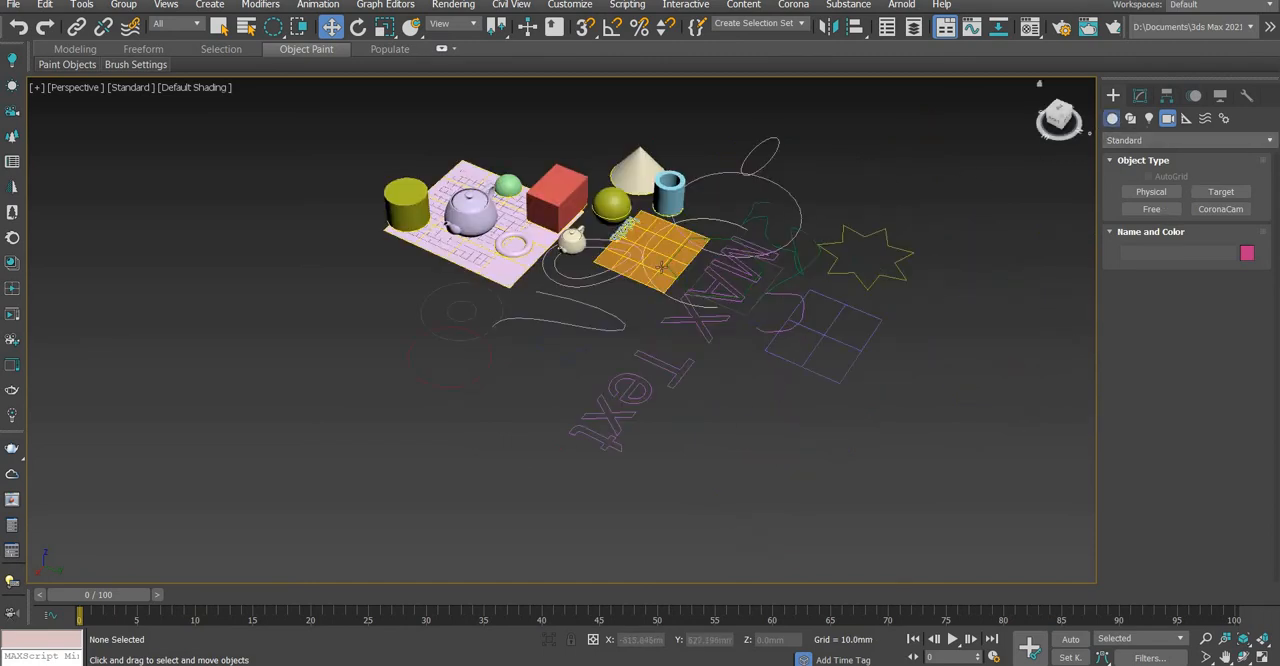
Return to the Standard Primitives object types and reframe the objects in the scene
click(1111, 118)
scroll(700, 275, down, 4)
scroll(737, 273, up, 5)
scroll(737, 273, down, 2)
scroll(771, 294, up, 5)
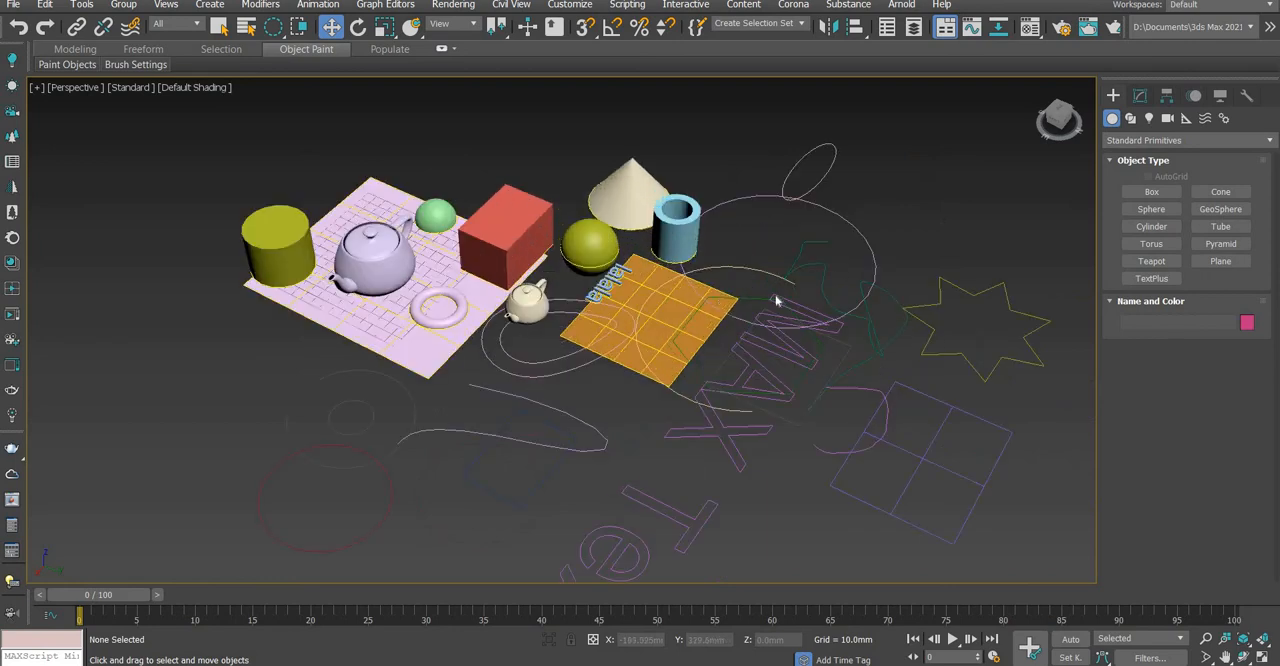
middle_drag(772, 309, 660, 319)
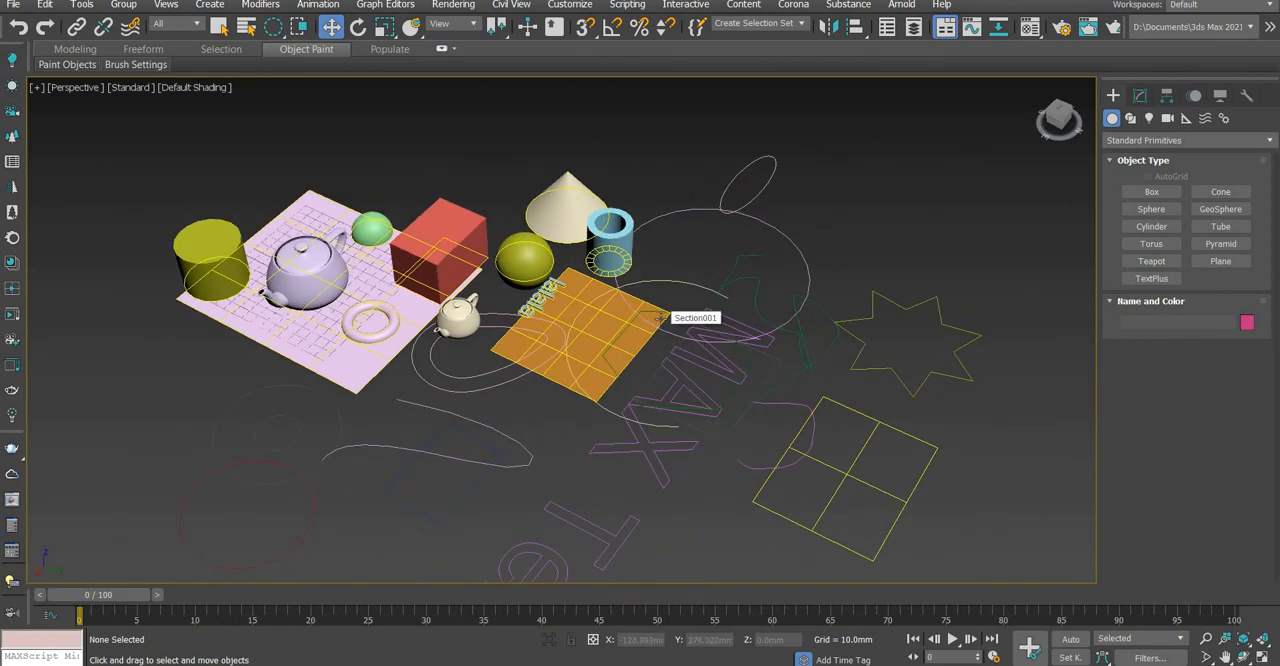
Select the red box and move it off the pink plane to a spot in front of the small teapot
right_click(590, 194)
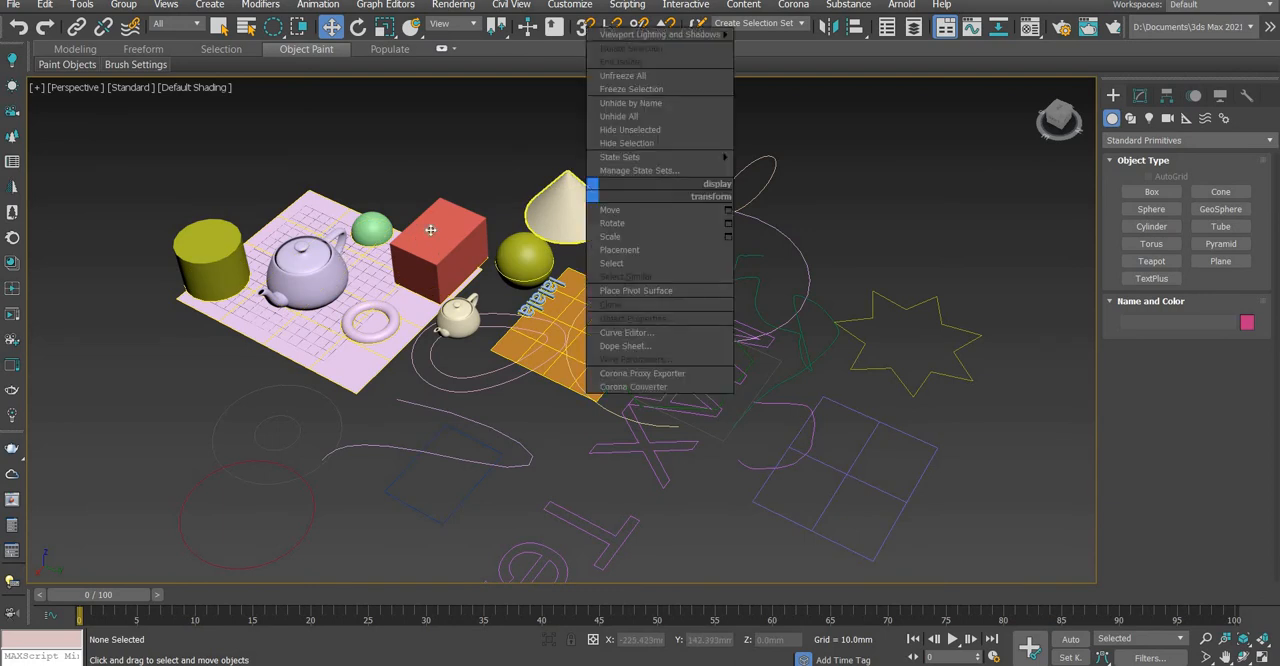
click(426, 228)
drag(496, 253, 440, 310)
key(ctrl+z)
key(ctrl+z)
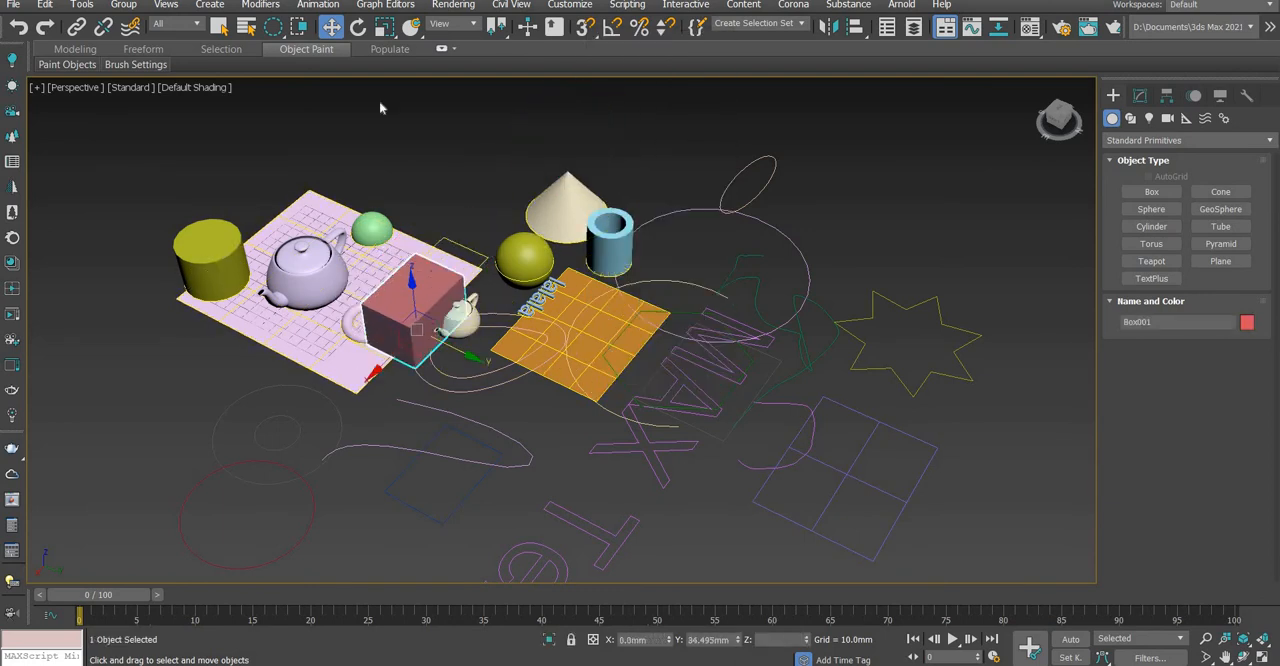
Rotate the red box by about -7 degrees around its Y axis
key(e)
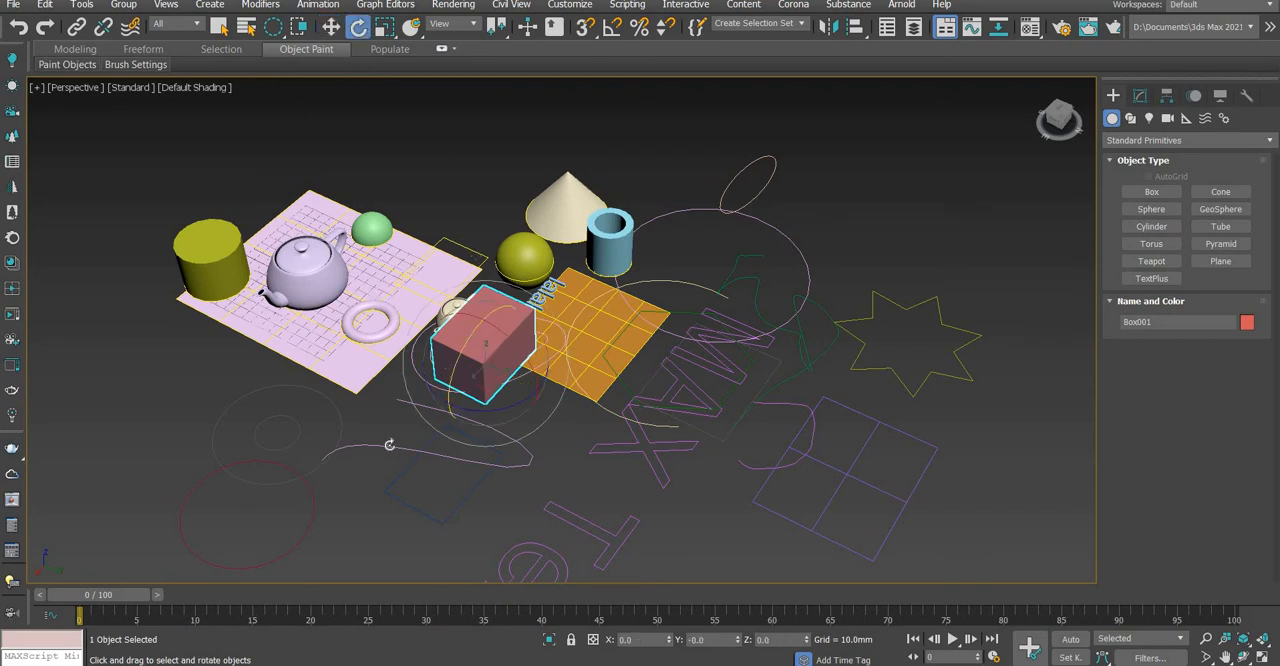
drag(495, 263, 541, 299)
scroll(567, 340, down, 5)
scroll(581, 344, up, 5)
scroll(660, 391, down, 3)
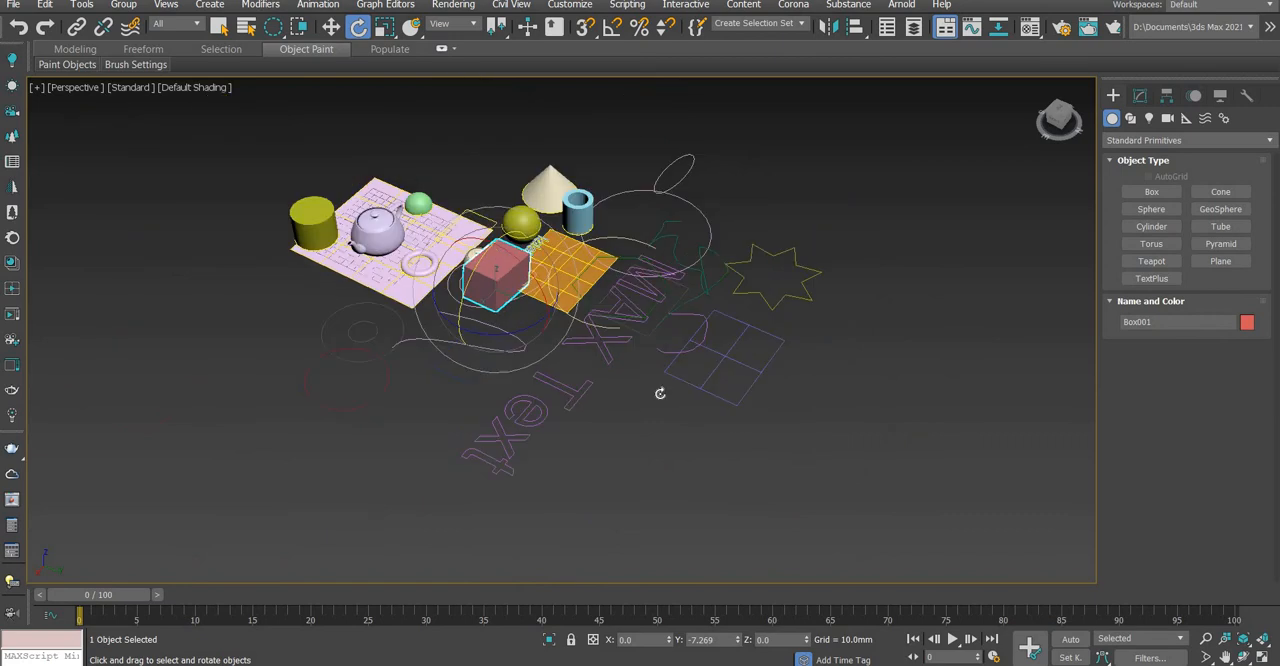
Create a flat box with AutoGrid enabled, about 217 × 134 mm and 9.5 mm high, in the empty area beside the existing objects
scroll(660, 391, up, 3)
alt+middle_drag(783, 357, 636, 408)
scroll(634, 380, down, 3)
scroll(678, 365, up, 3)
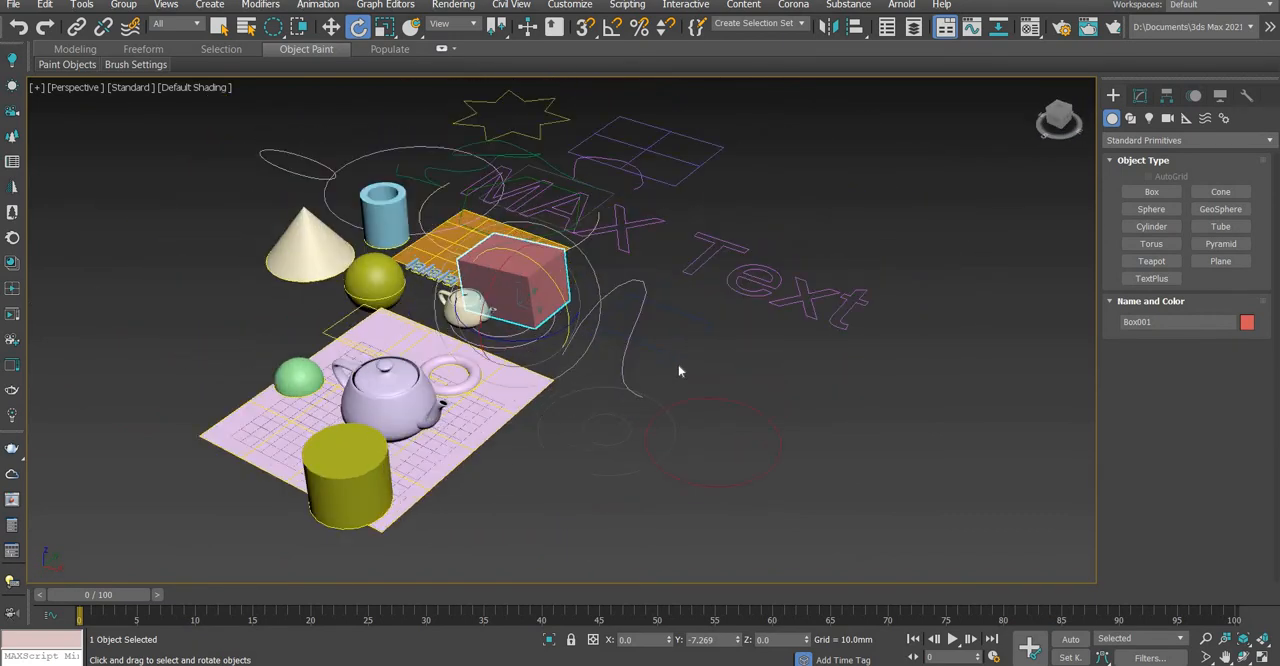
scroll(703, 435, down, 5)
scroll(668, 395, up, 5)
scroll(771, 420, down, 2)
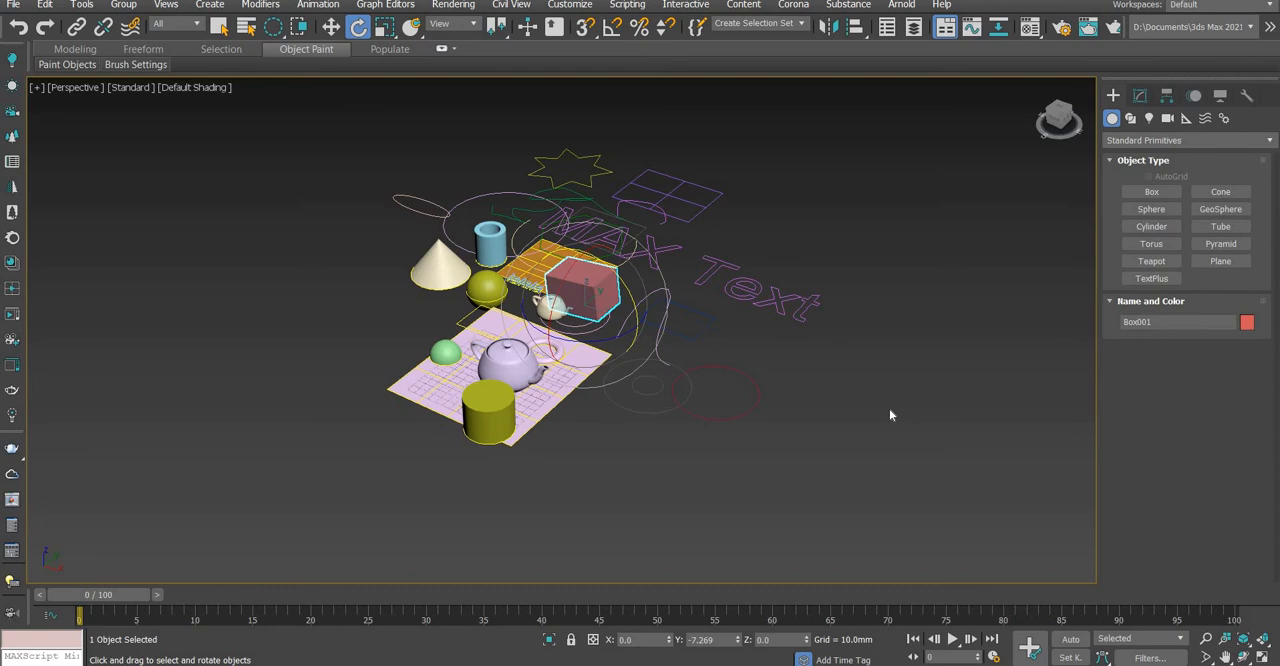
click(1148, 192)
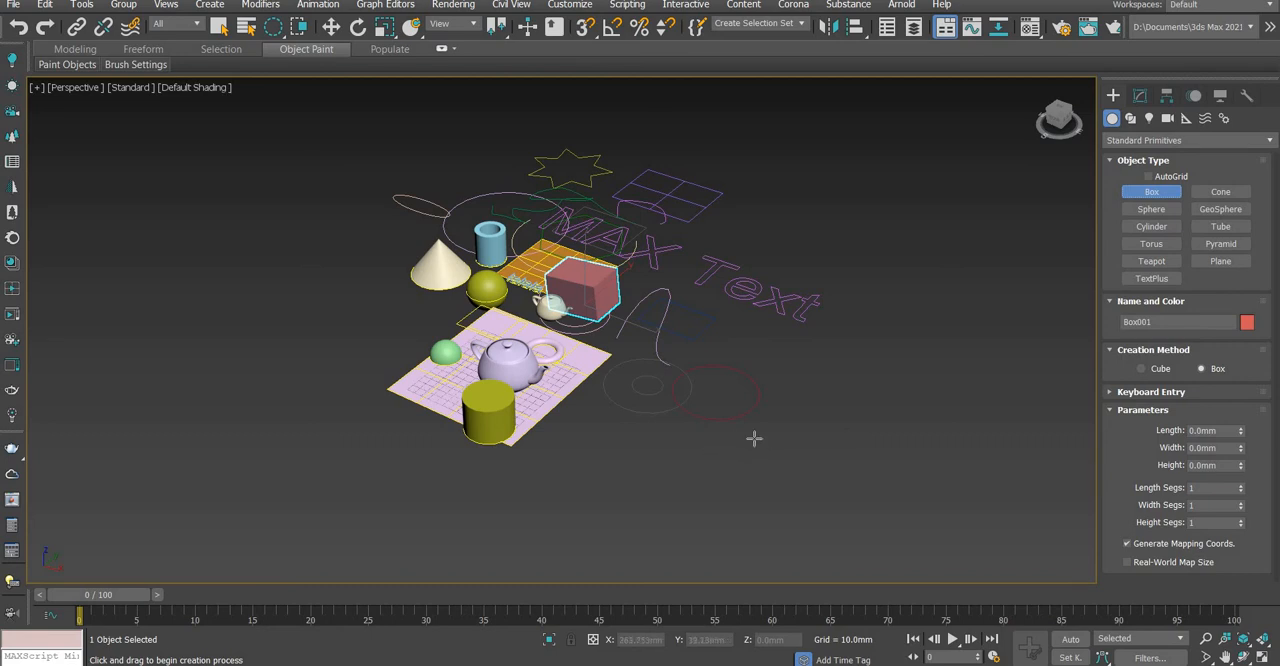
scroll(754, 438, up, 3)
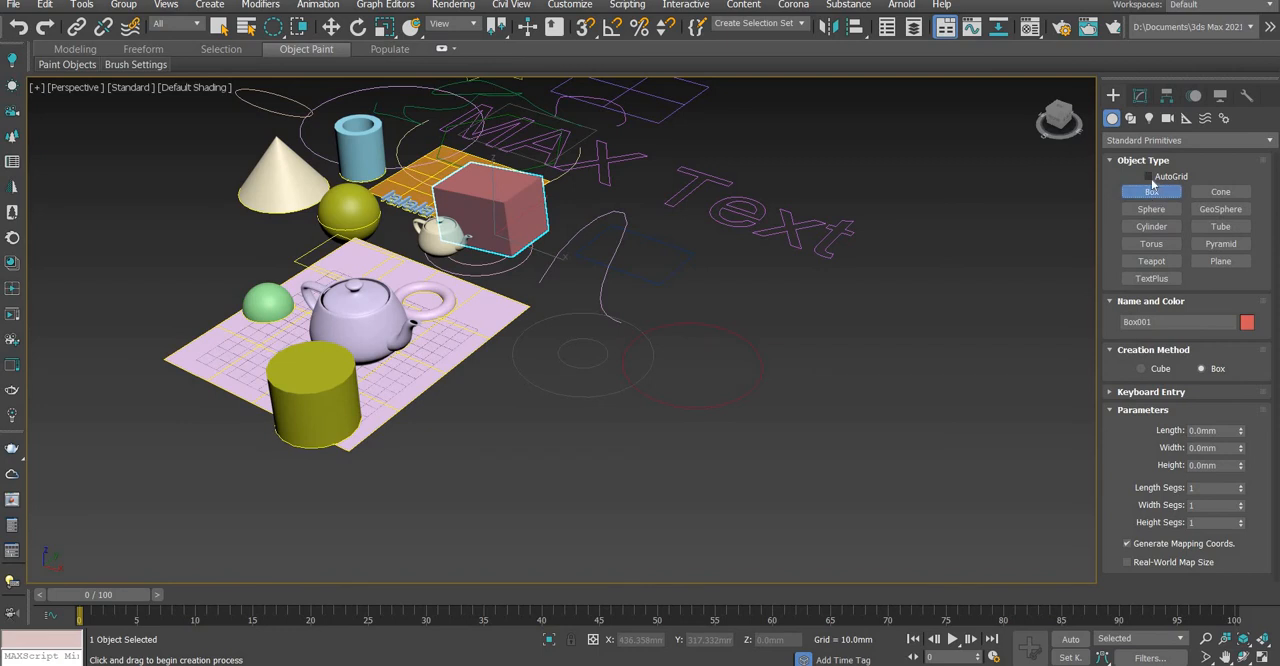
scroll(766, 426, down, 3)
scroll(589, 475, up, 4)
drag(590, 477, 972, 364)
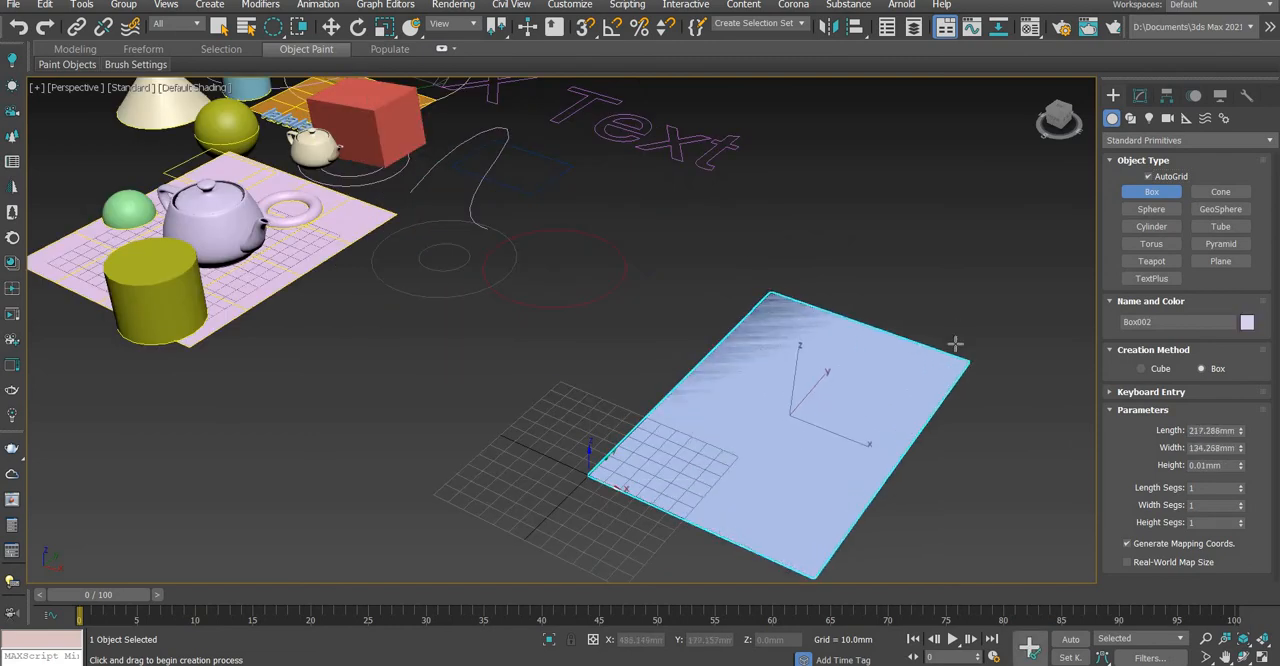
click(950, 347)
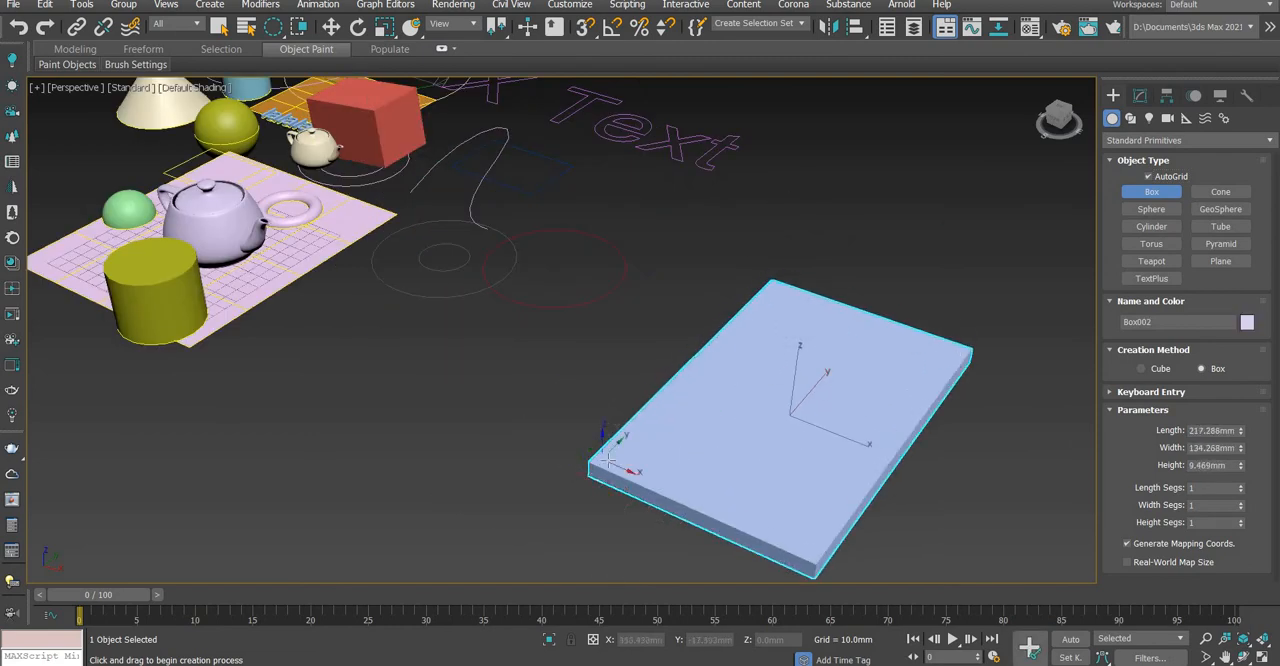
Create a tall box leg with a base of about 22 × 18 mm on the slab's upper face at its near corner
scroll(632, 447, down, 2)
scroll(632, 447, up, 3)
scroll(645, 437, down, 3)
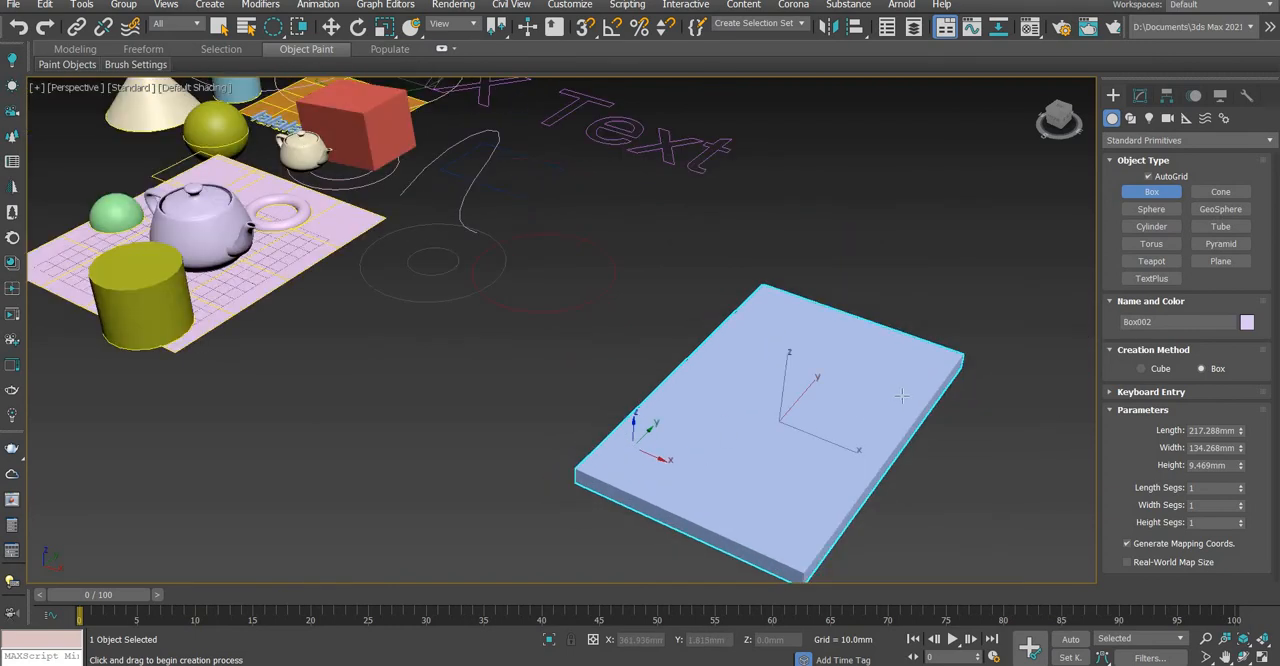
scroll(777, 400, up, 4)
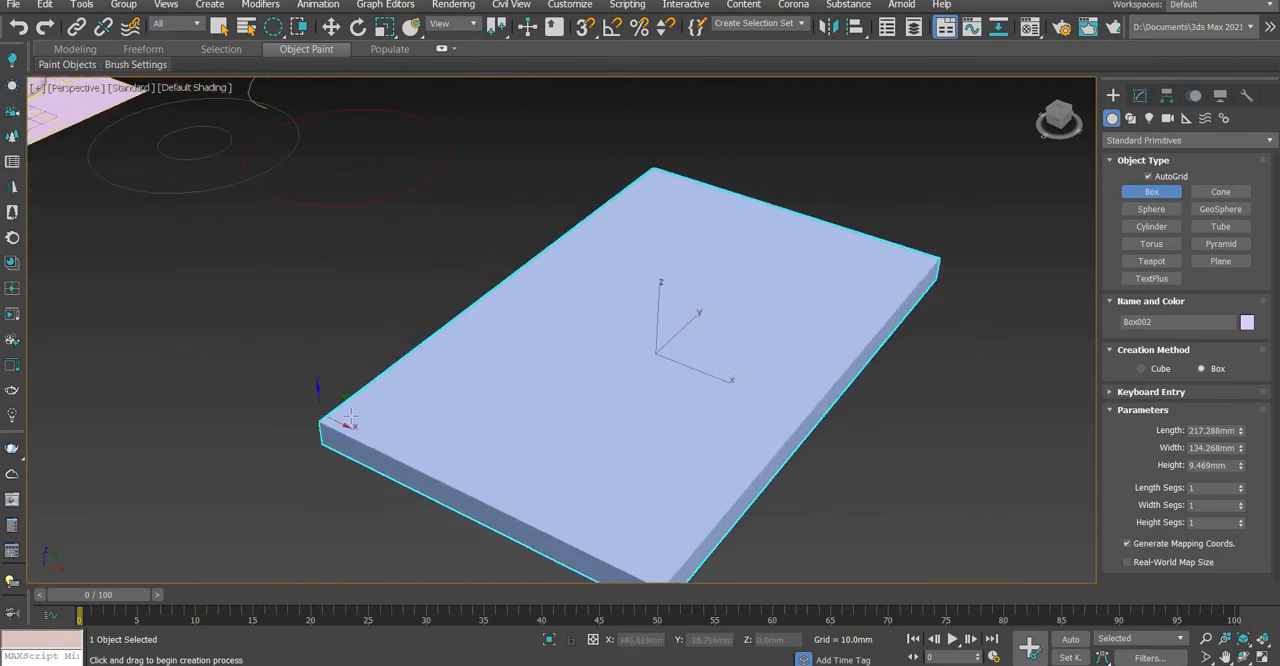
drag(328, 422, 404, 416)
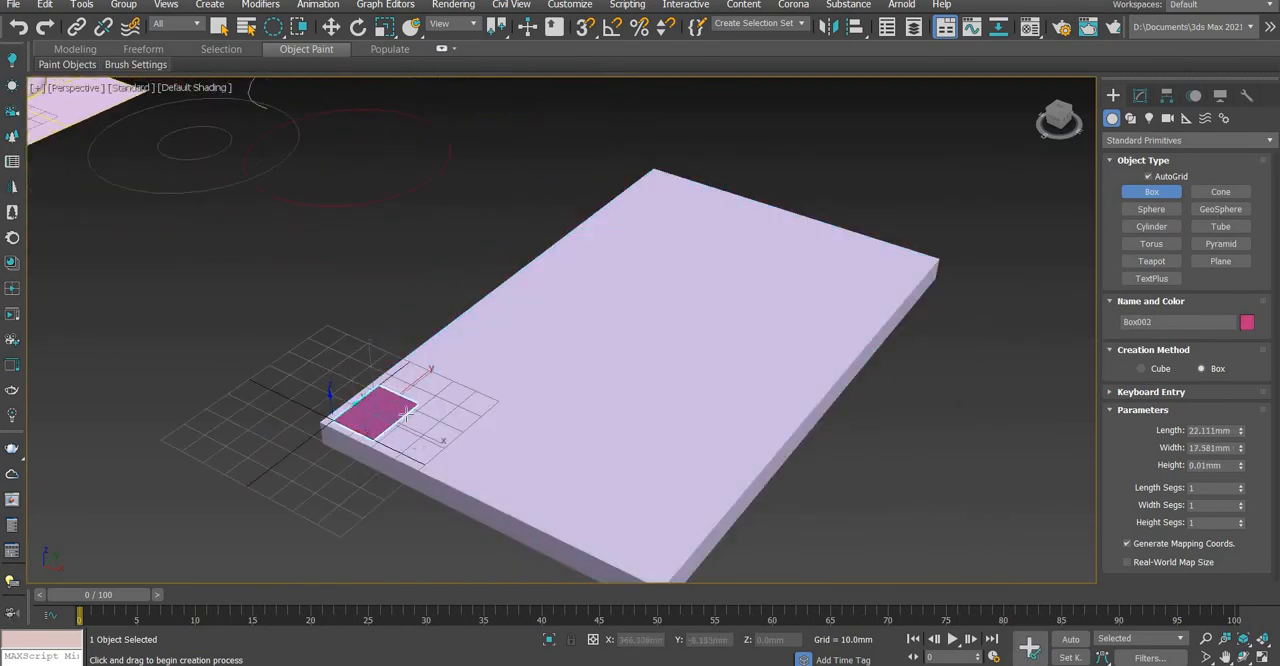
click(409, 166)
key(e)
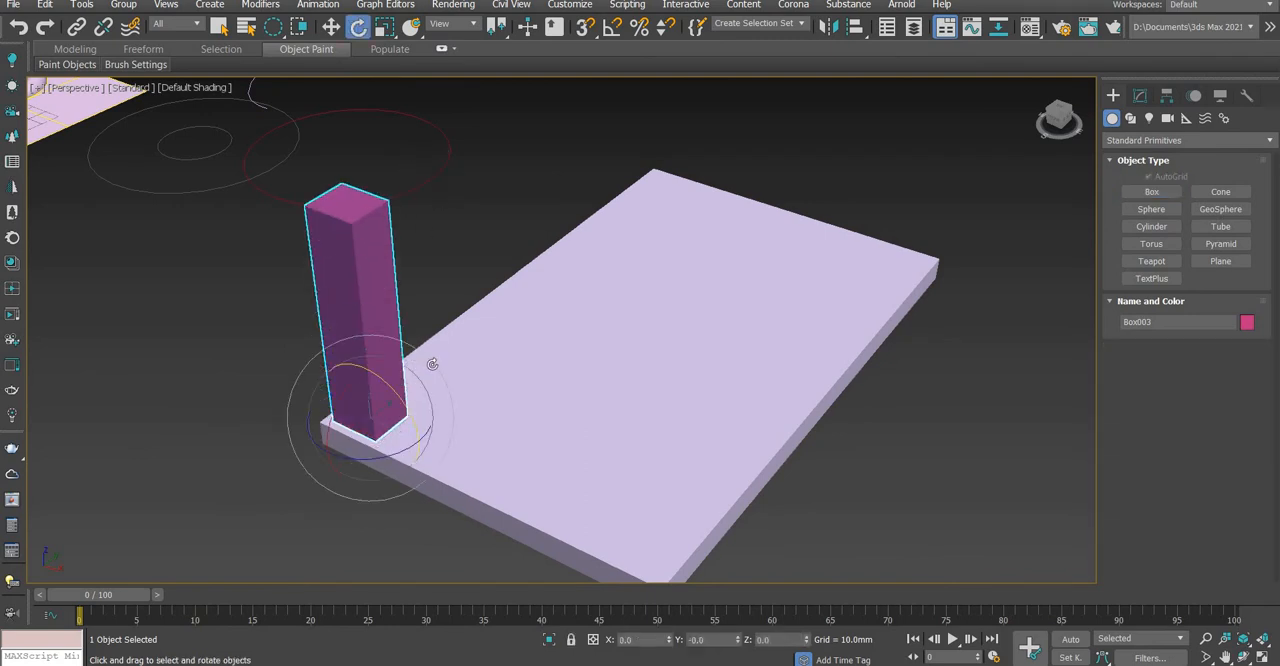
Clone the leg along the X axis to the adjacent corner at the other end of the slab's short side
scroll(415, 372, down, 2)
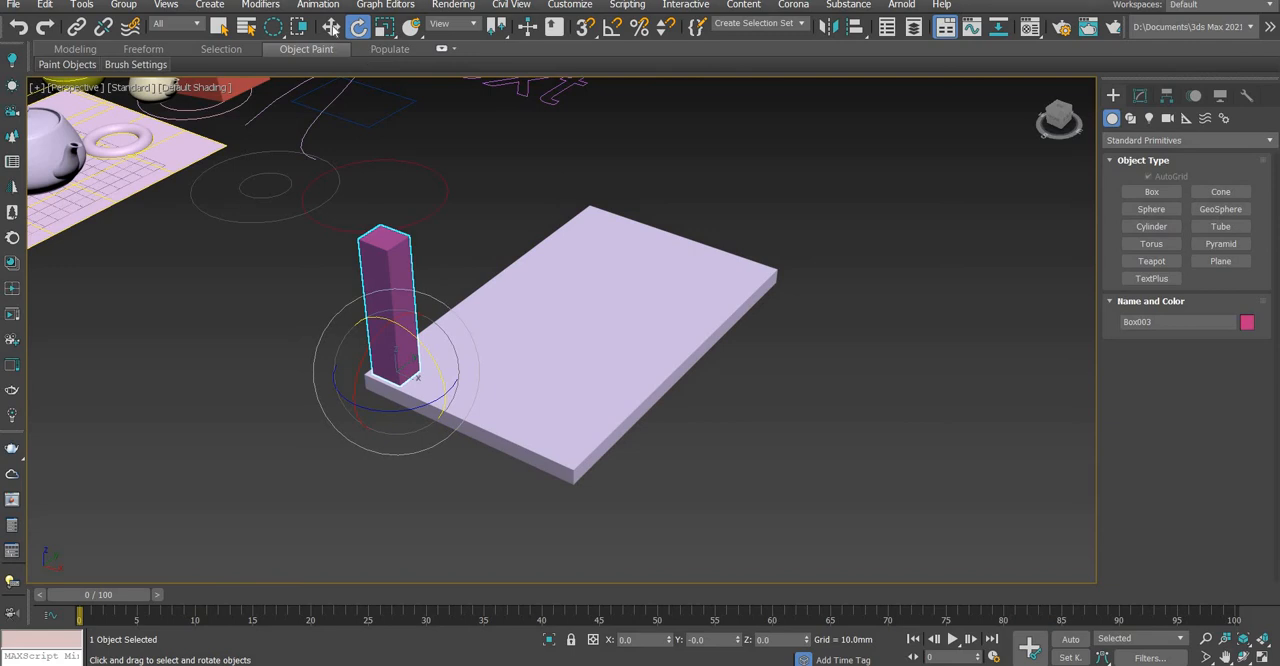
key(w)
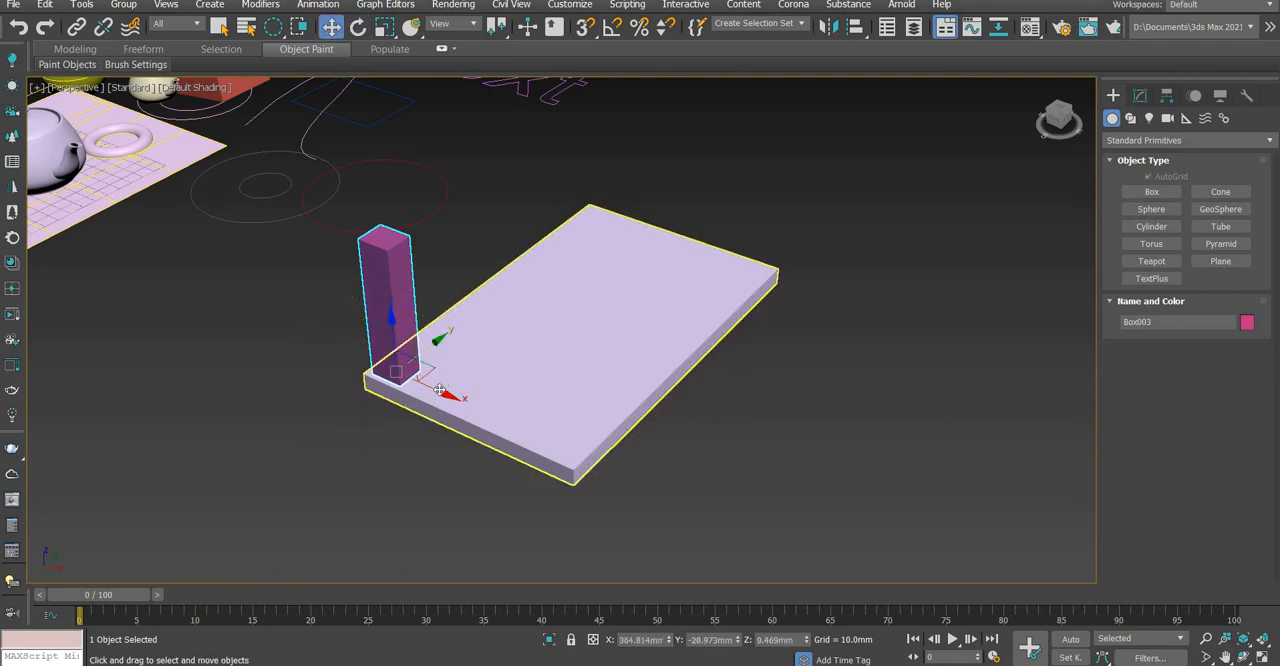
shift+drag(441, 393, 612, 471)
click(660, 400)
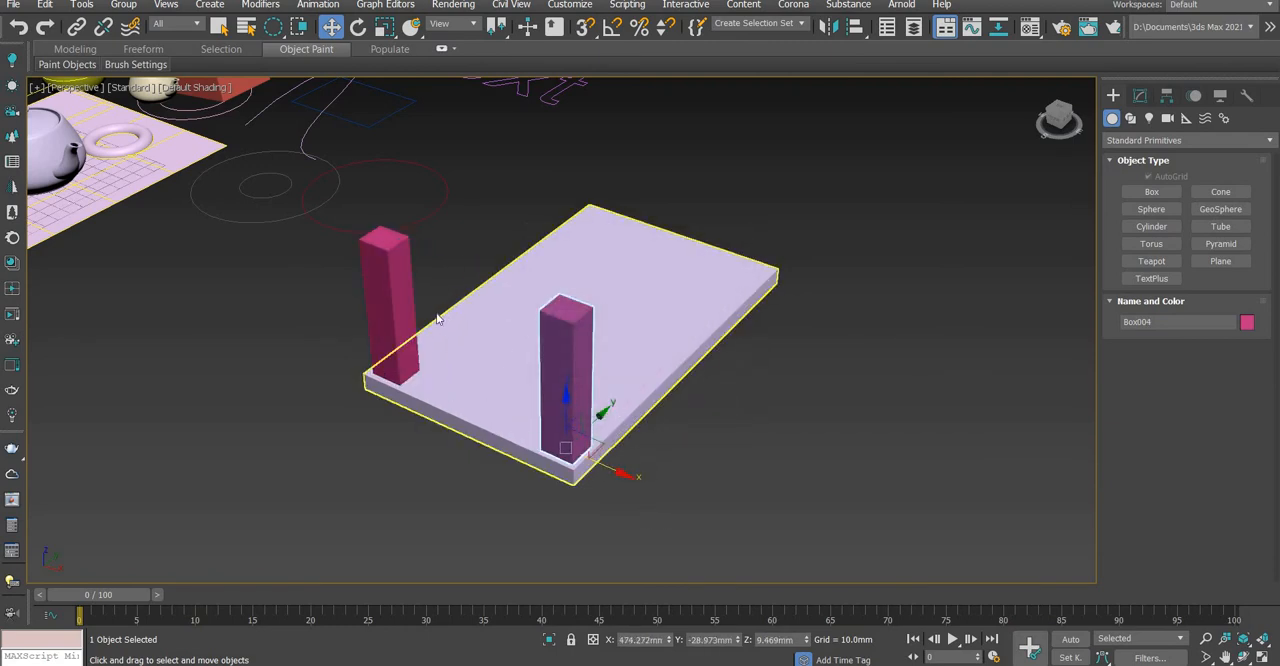
Select both legs and clone them as one copy along the Y axis to the opposite short side of the slab
click(386, 284)
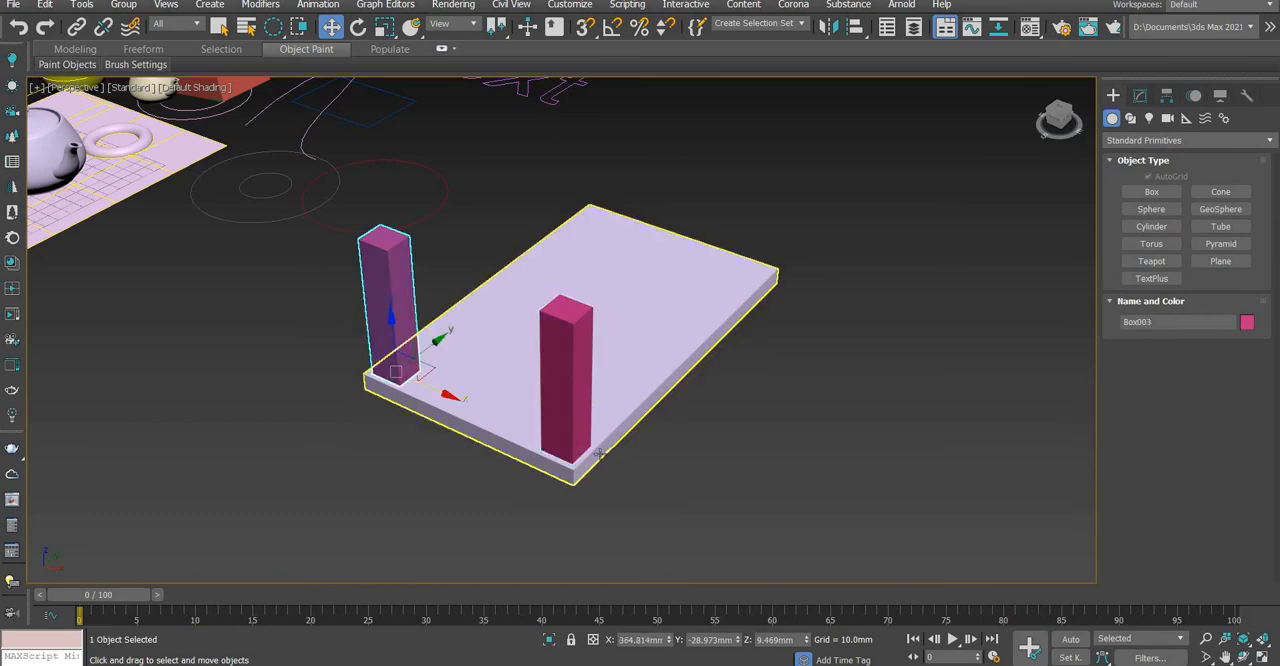
ctrl+click(575, 388)
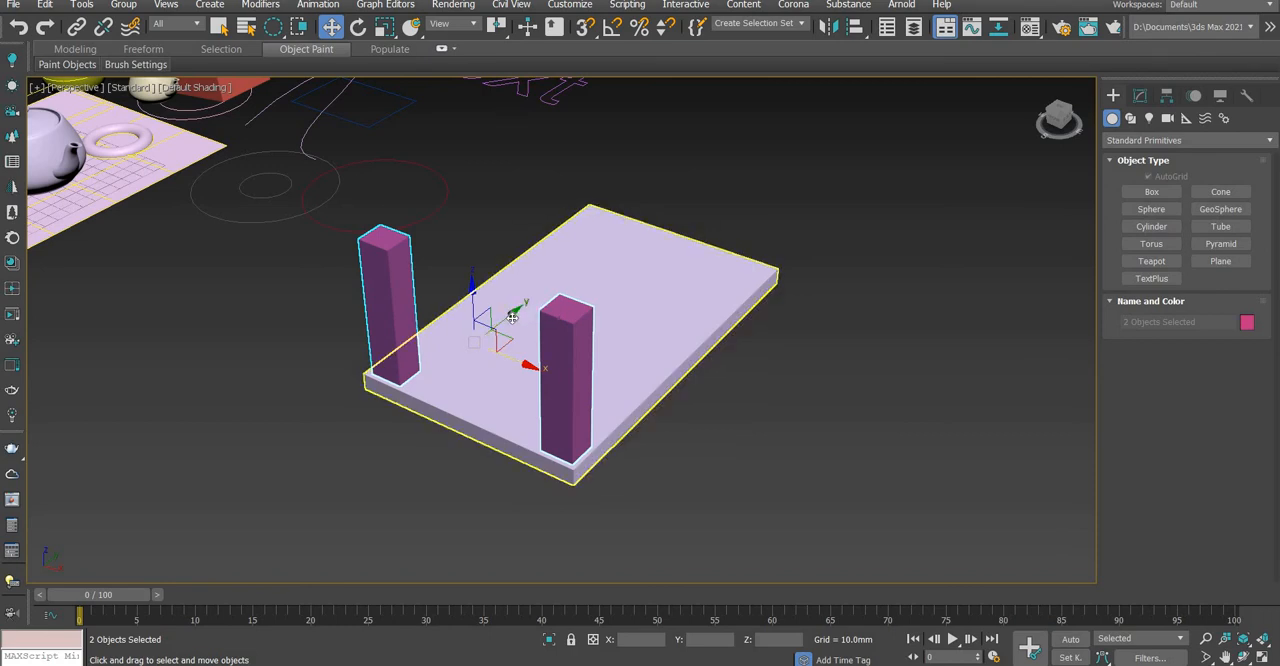
shift+drag(648, 234, 751, 177)
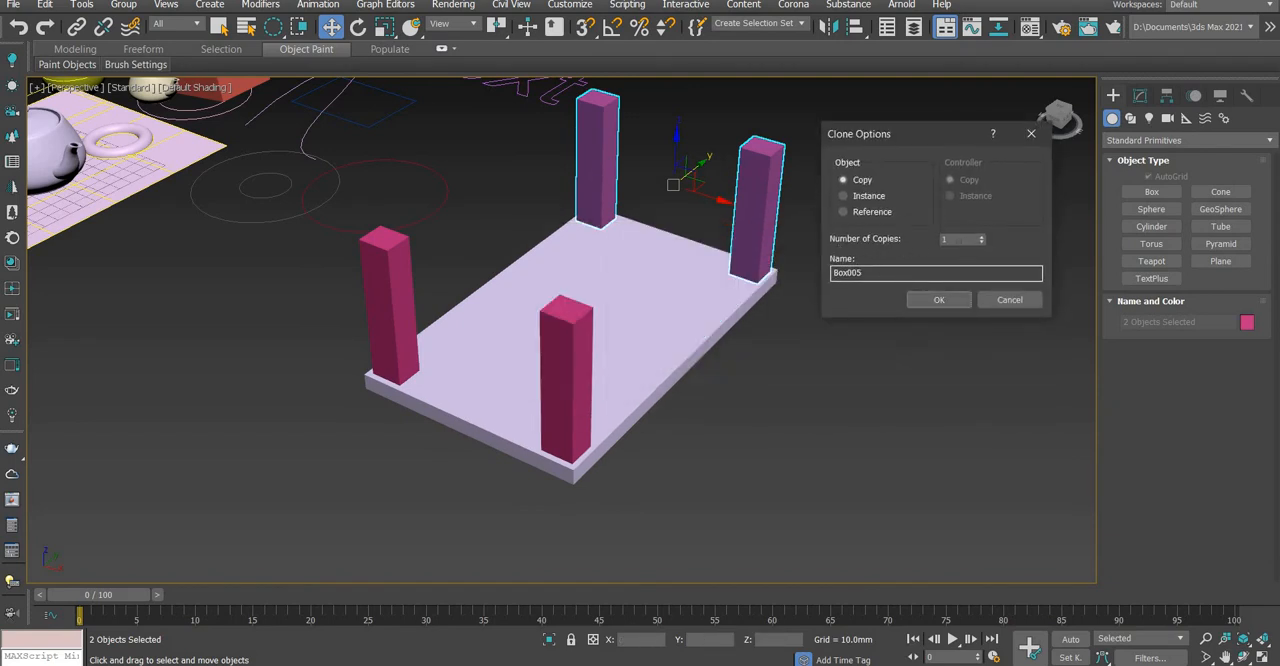
click(952, 302)
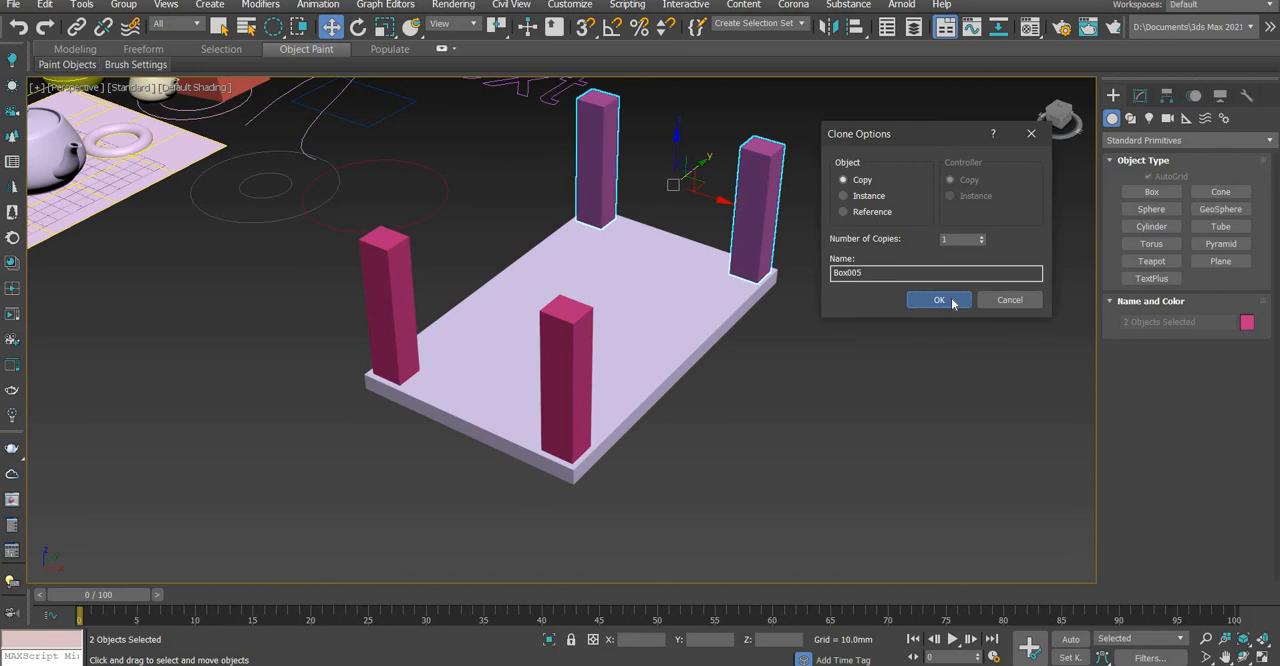
key(Return)
Switch the selection region to rectangular and select the slab together with all four legs
scroll(818, 392, down, 5)
mouse_move(813, 432)
alt+middle_down()
mouse_move(903, 433)
mouse_move(870, 508)
alt+middle_up()
drag(872, 510, 767, 451)
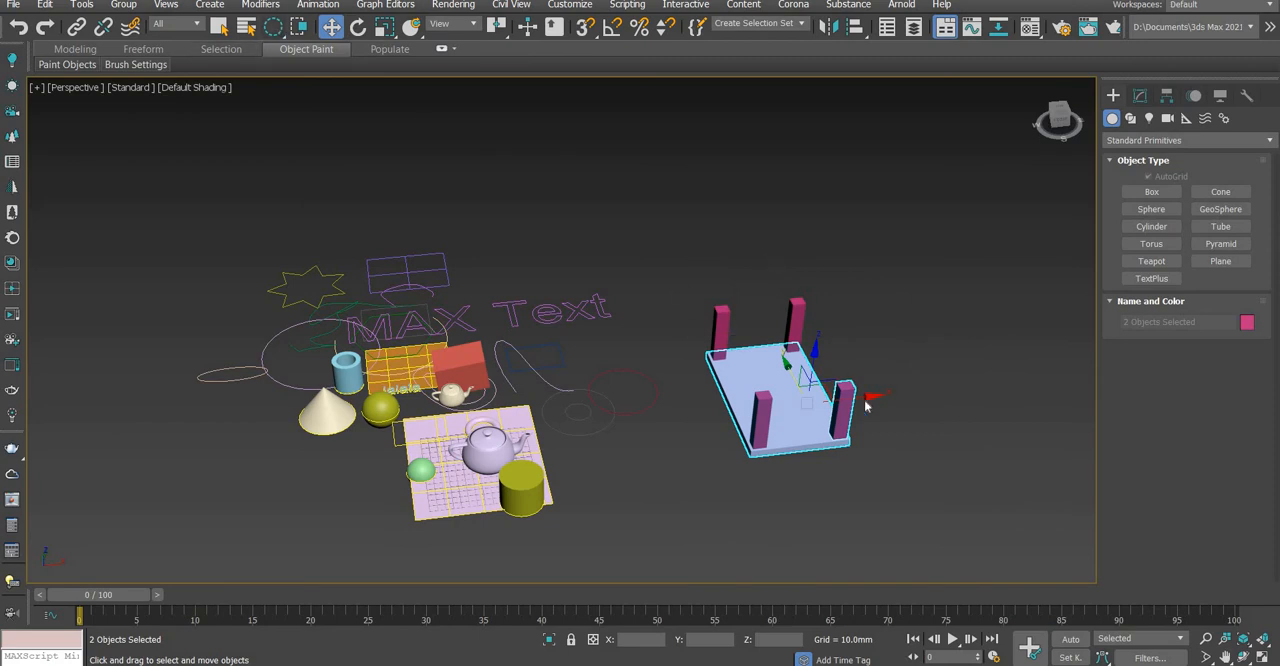
drag(806, 297, 800, 322)
click(769, 254)
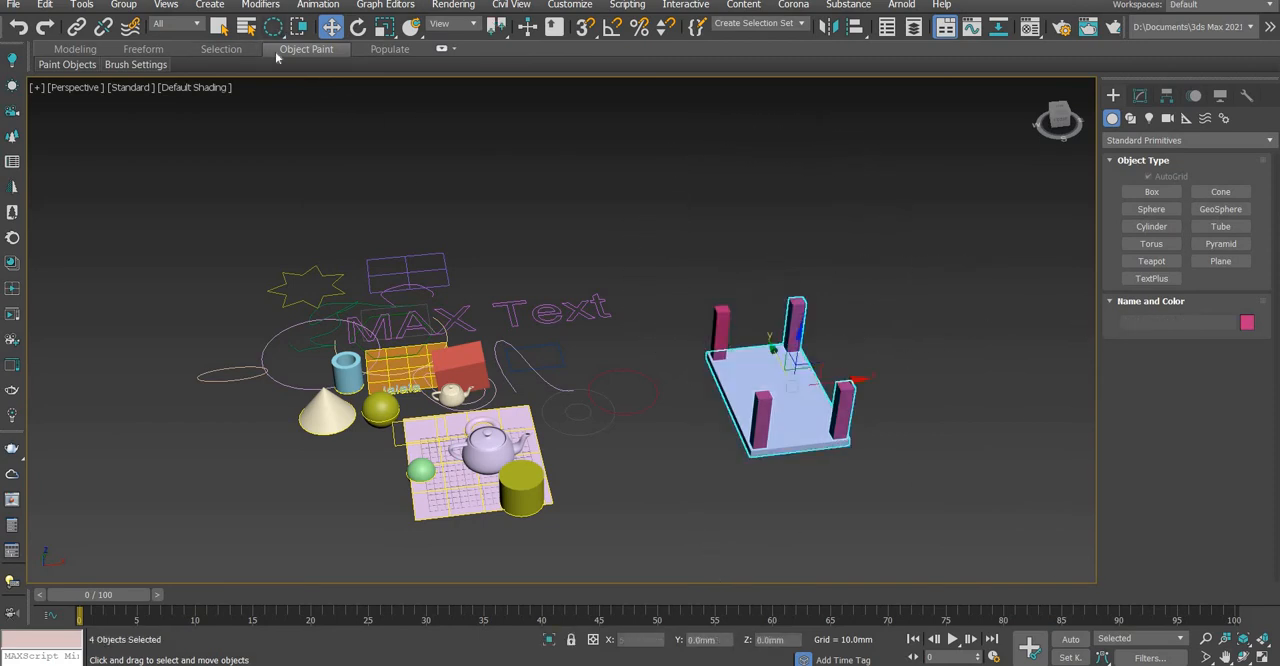
drag(273, 26, 273, 27)
middle_drag(883, 428, 622, 303)
scroll(608, 298, up, 5)
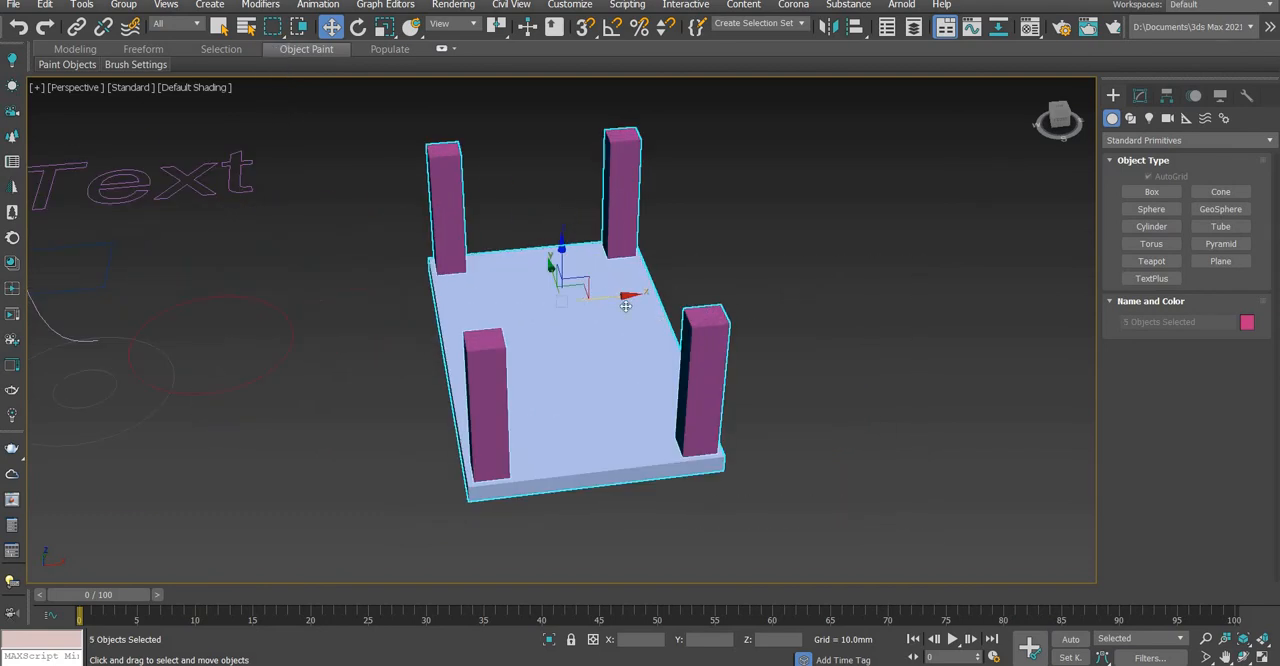
Create an AutoGrid box on the side face of one leg, about 22.6 × 4.8 mm, projecting outward
drag(626, 307, 576, 314)
middle_drag(654, 354, 671, 392)
scroll(660, 385, down, 4)
alt+middle_drag(527, 369, 567, 321)
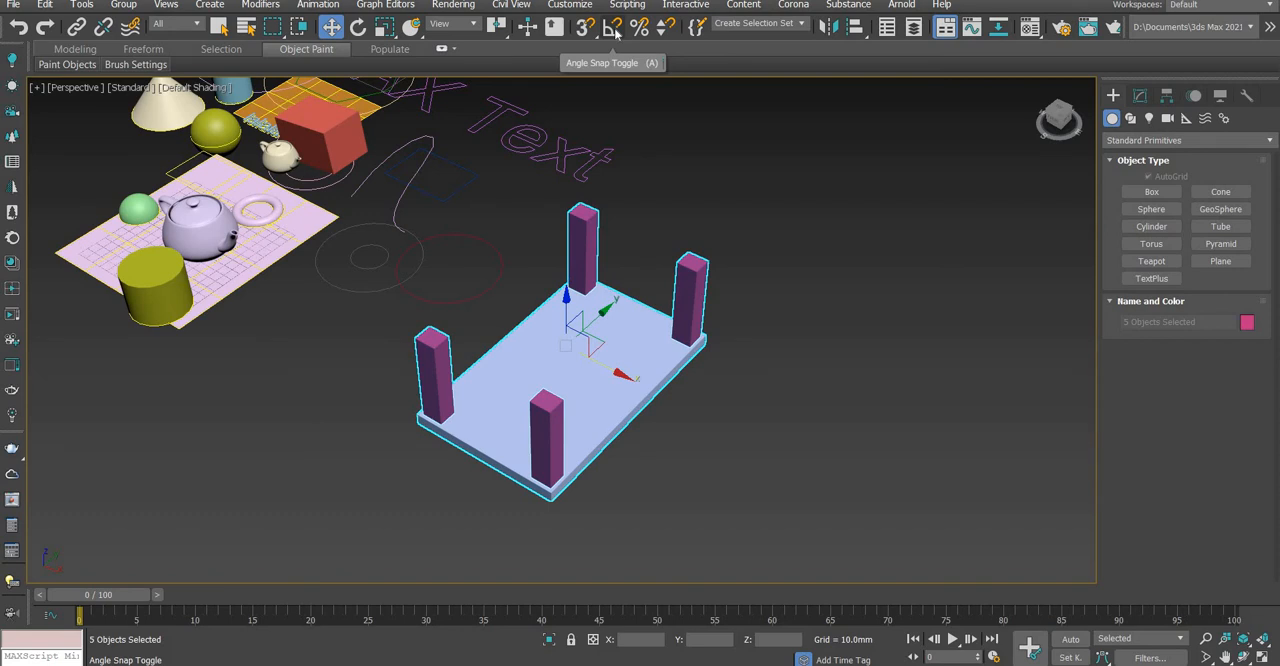
click(1085, 242)
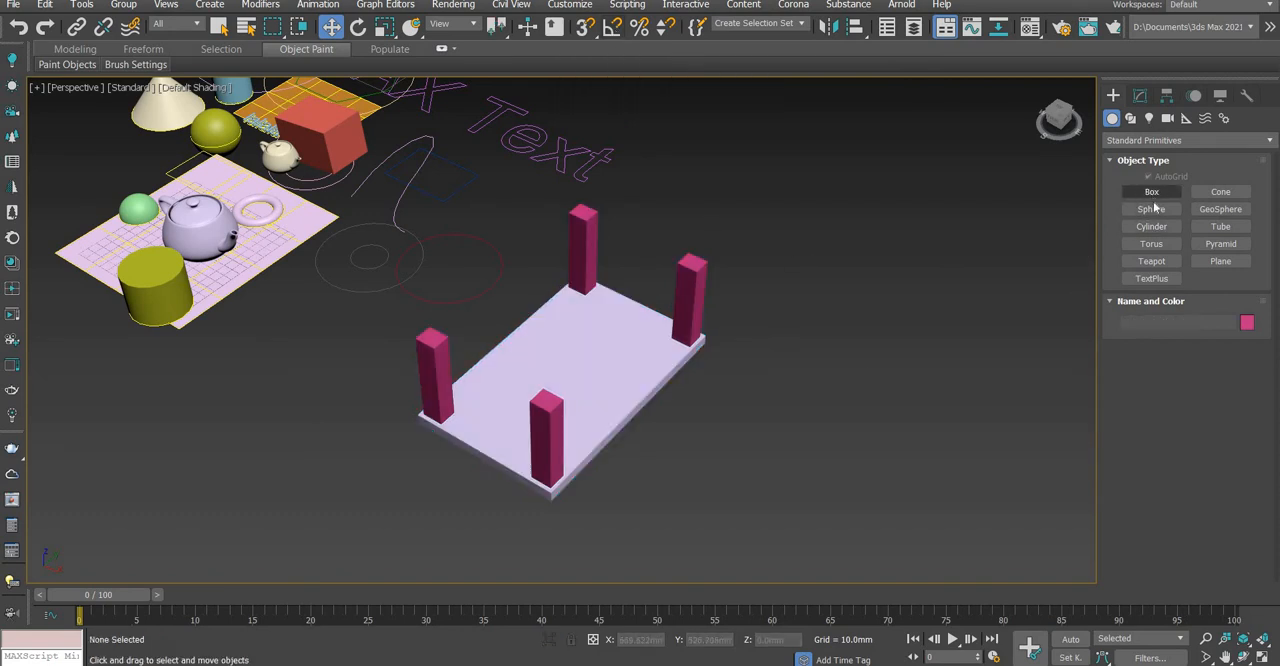
click(1152, 192)
scroll(716, 302, up, 10)
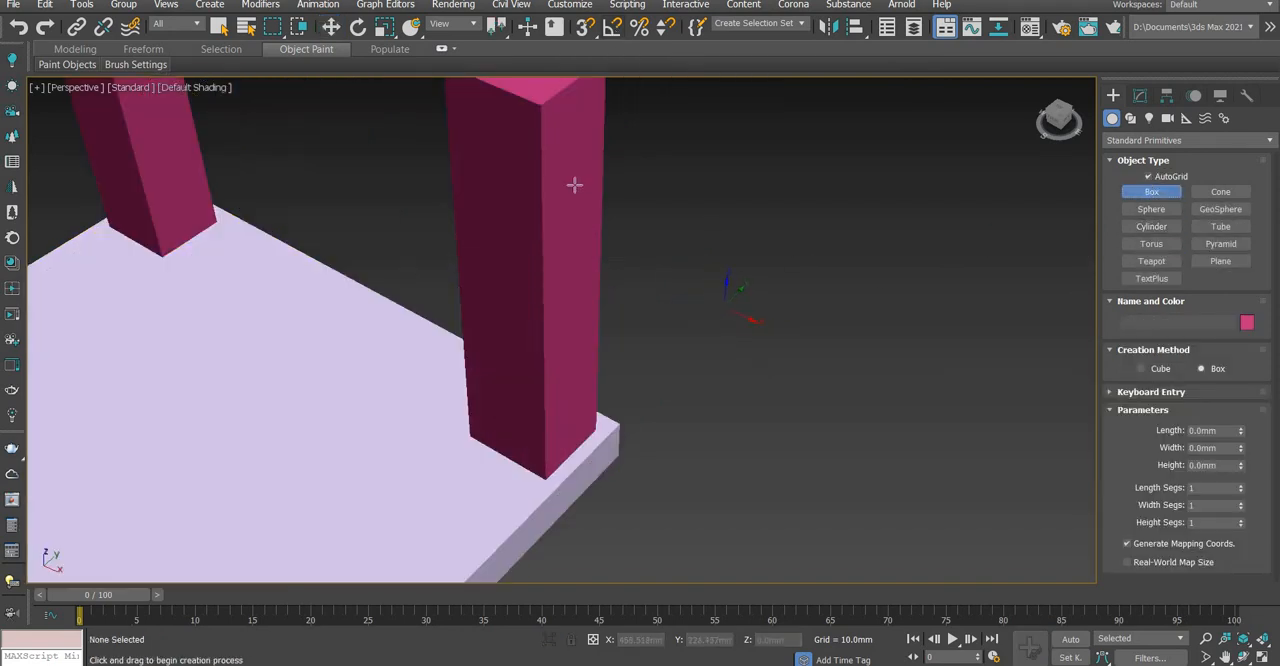
drag(575, 185, 557, 305)
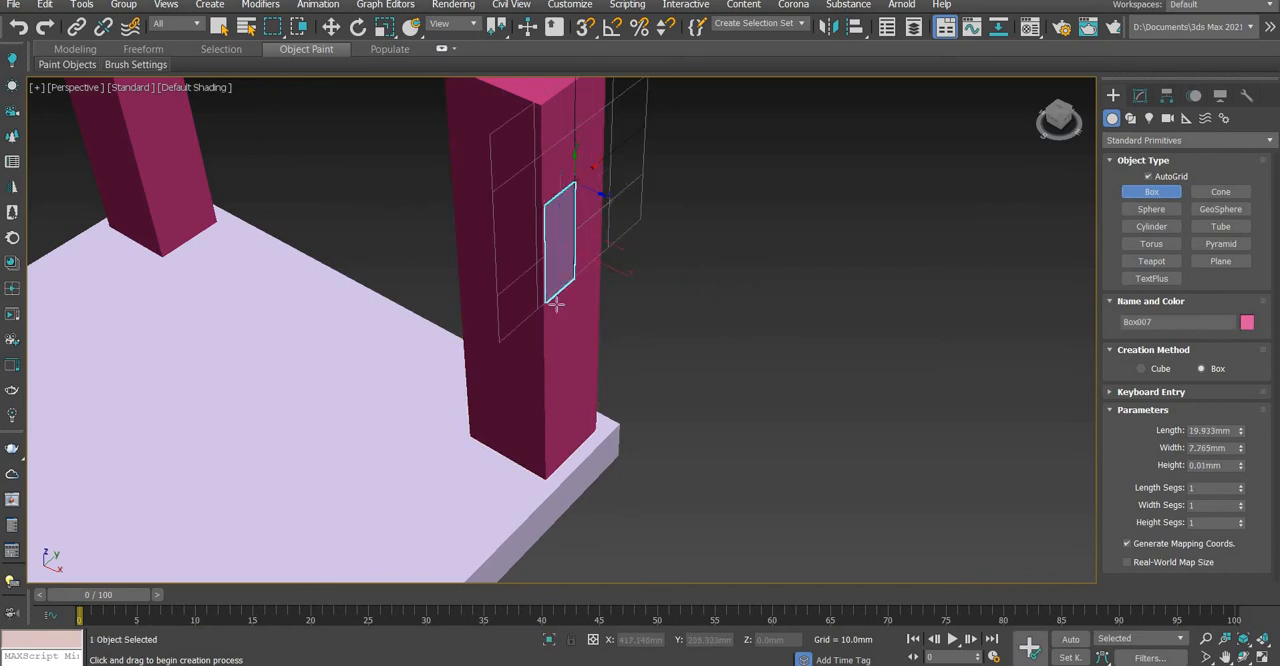
click(677, 358)
Create a box of about 5.7 × 2.8 mm lower on the same leg face and a 16.3 × 0.4 mm one on the adjacent face
mouse_move(572, 396)
mouse_down()
mouse_move(601, 441)
mouse_move(588, 419)
mouse_up()
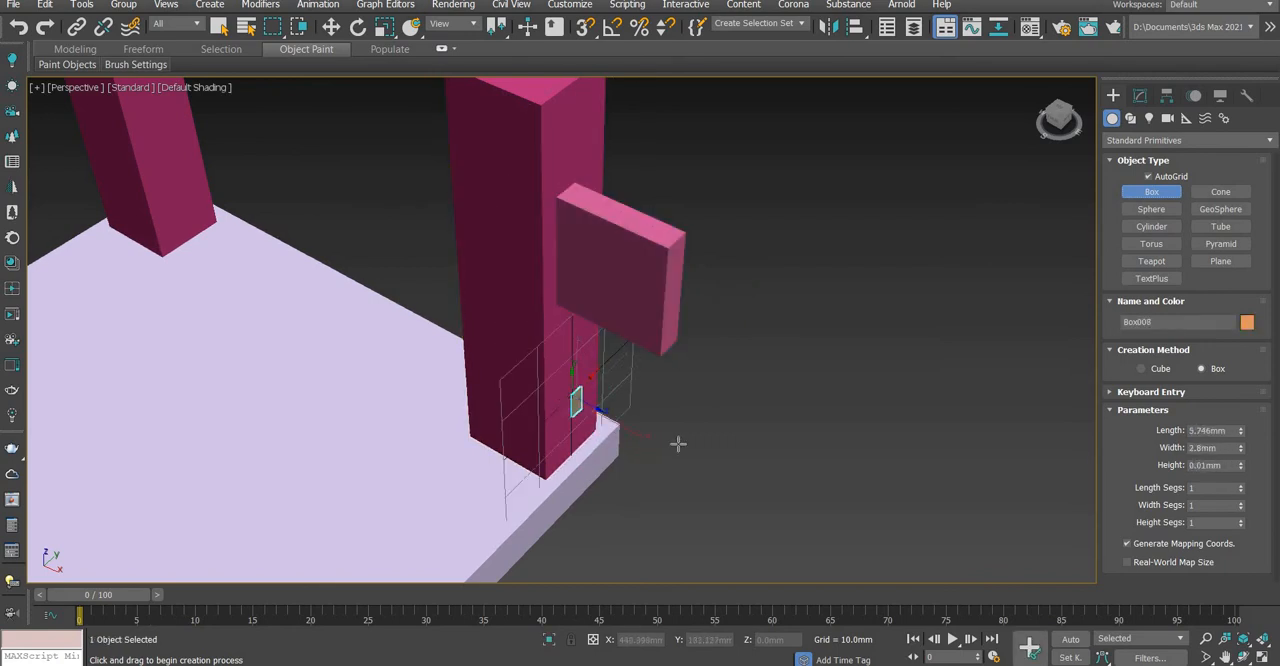
click(683, 449)
mouse_move(524, 301)
mouse_down()
mouse_move(543, 354)
mouse_move(527, 373)
mouse_up()
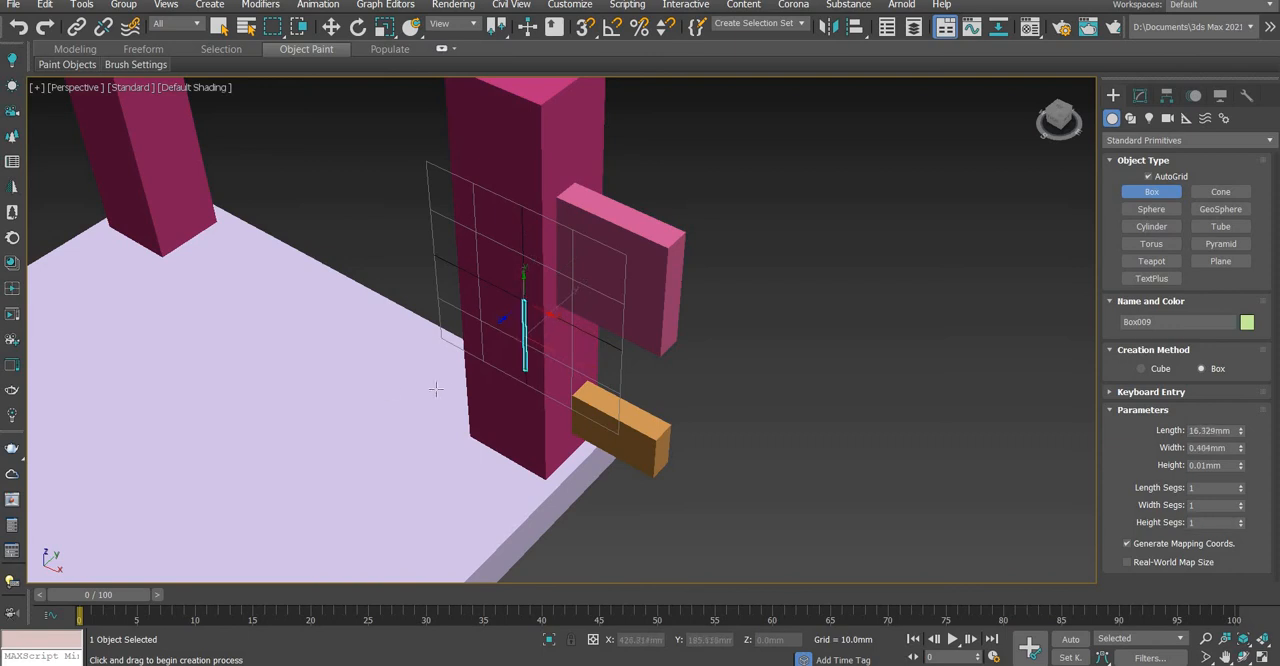
click(503, 336)
key(w)
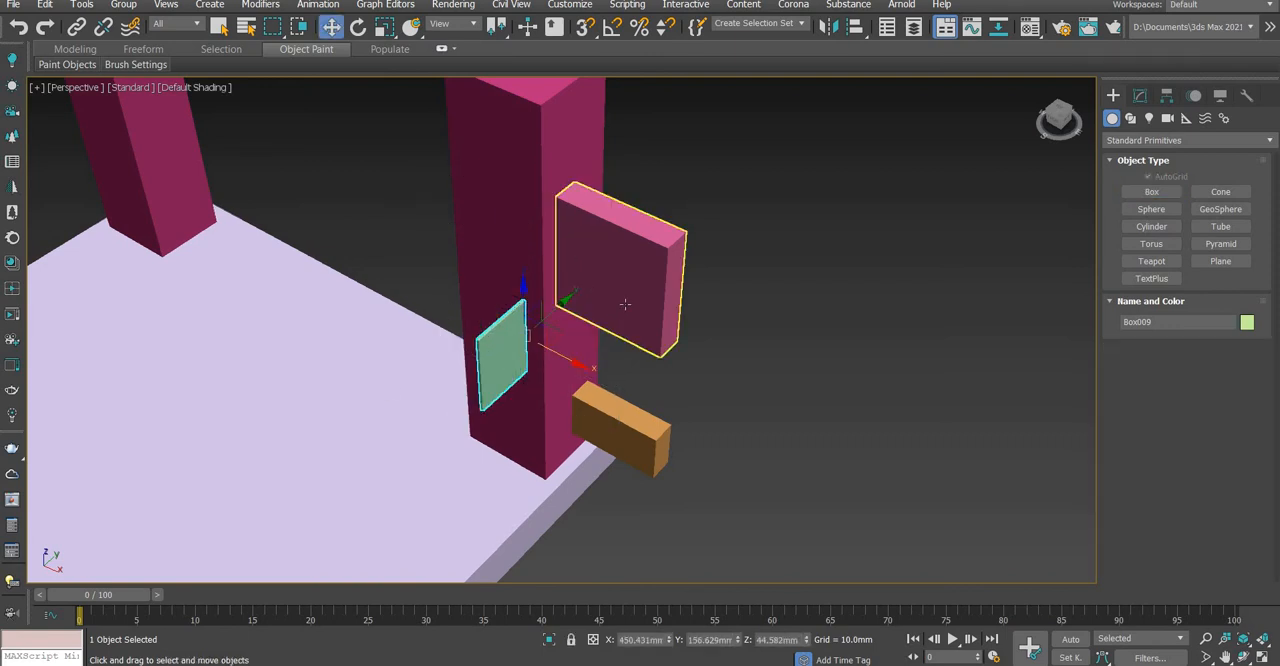
Select the three small boxes attached to the leg and delete them
click(614, 318)
ctrl+click(622, 420)
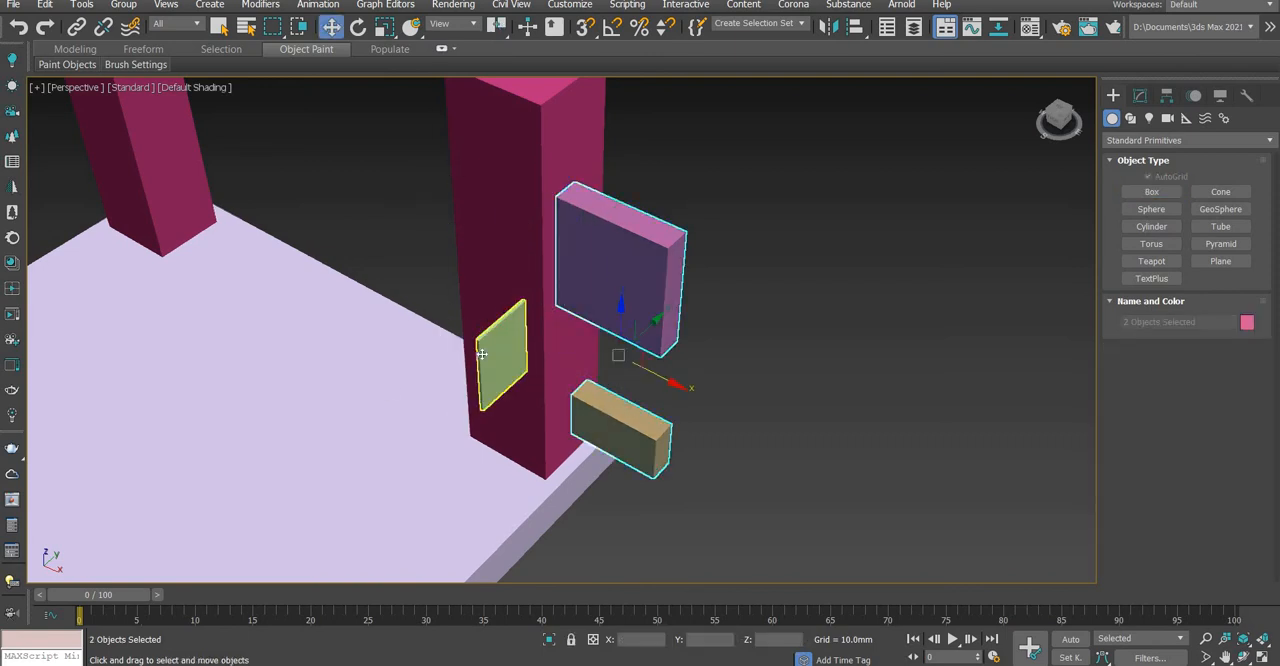
ctrl+click(485, 354)
key(Delete)
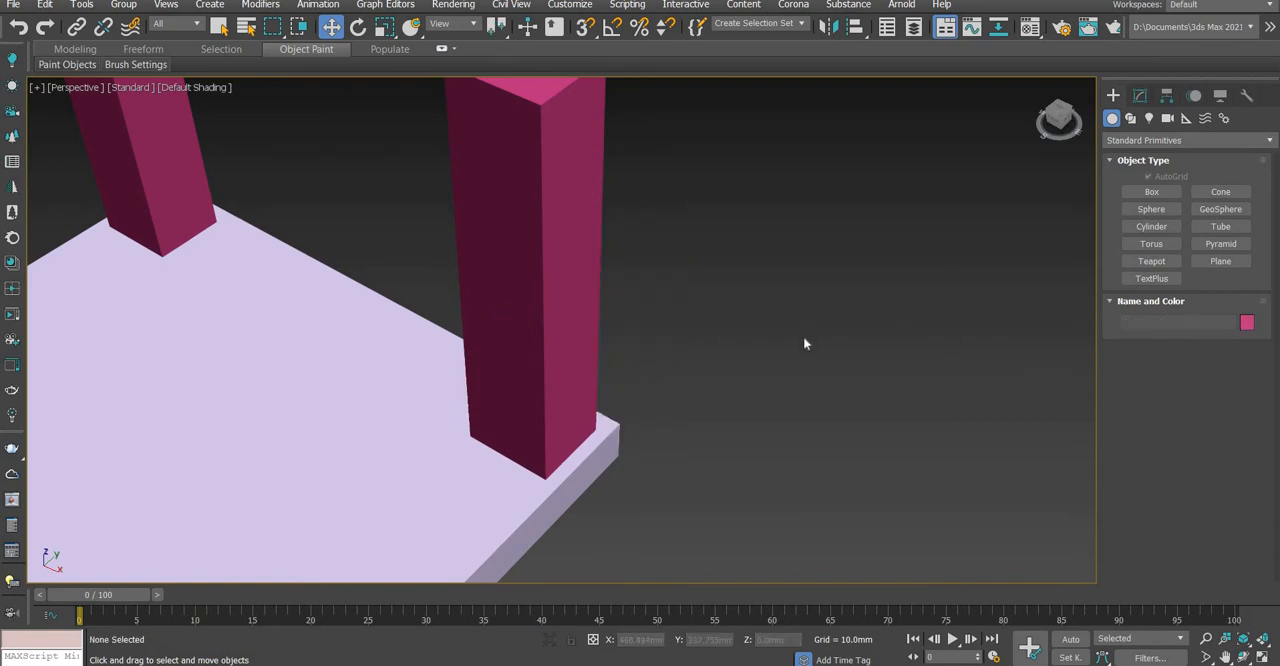
Select the slab and its four legs with one selection region
scroll(805, 336, down, 8)
scroll(753, 388, up, 8)
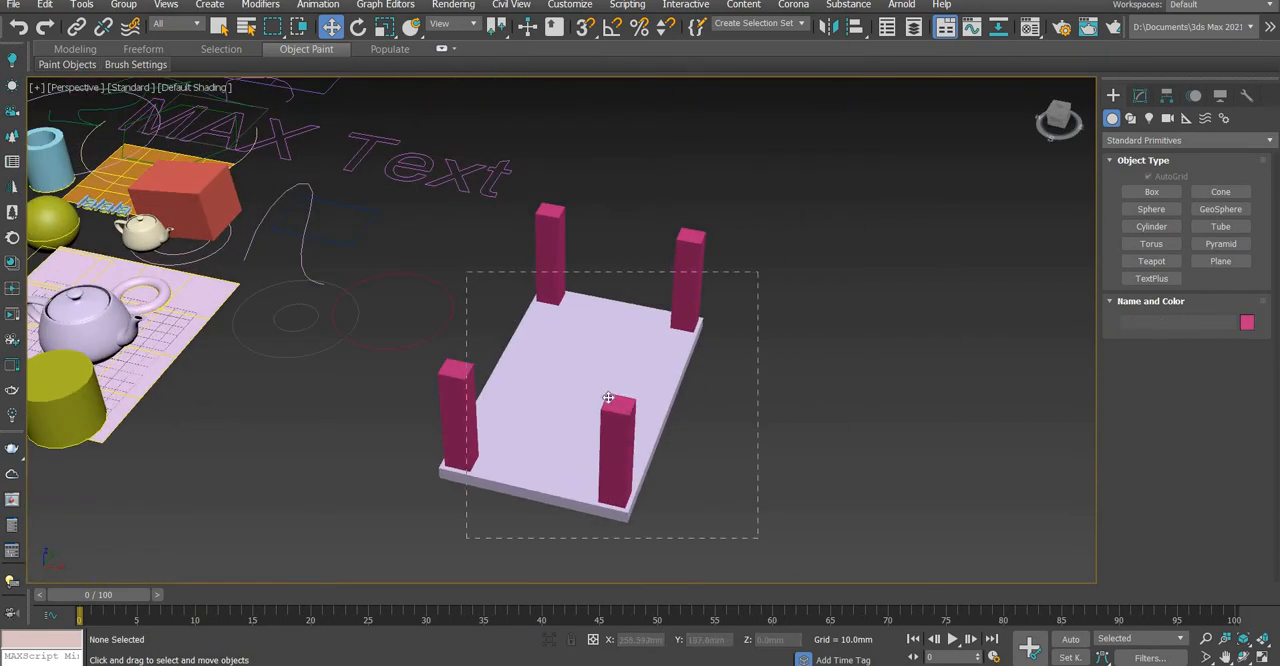
drag(758, 272, 467, 538)
middle_drag(647, 265, 663, 237)
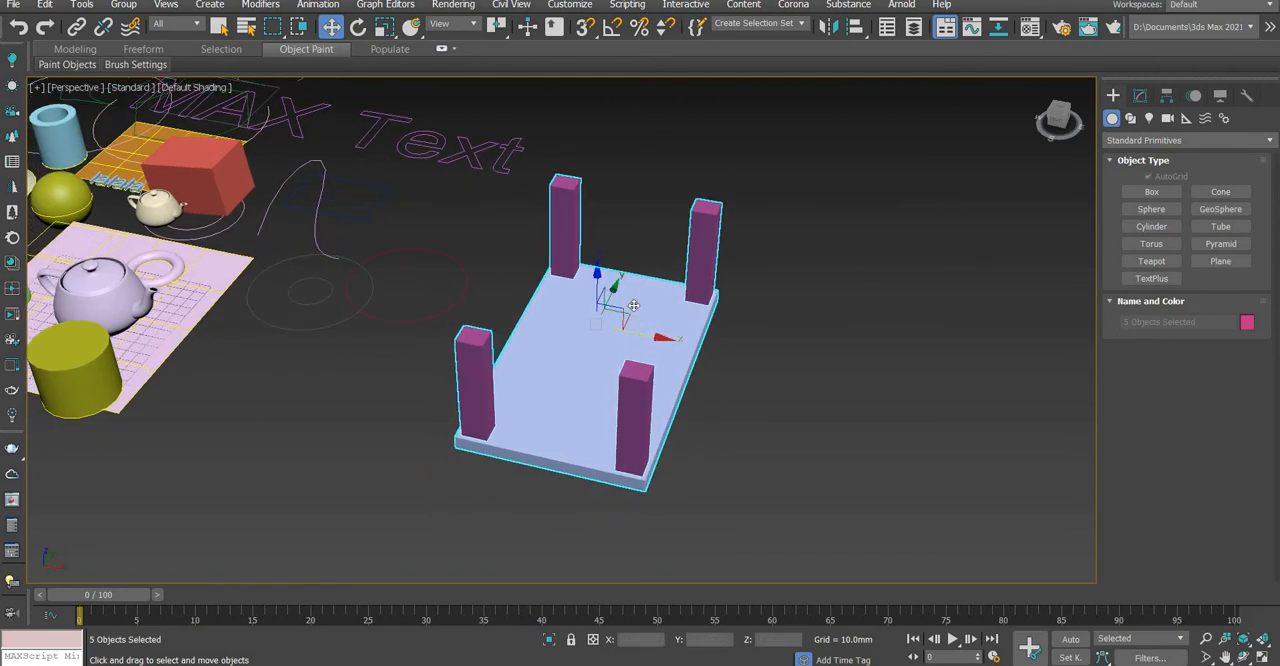
Turn on angle snap and check its angle increment in the Grid and Snap Settings
click(616, 35)
right_click(616, 34)
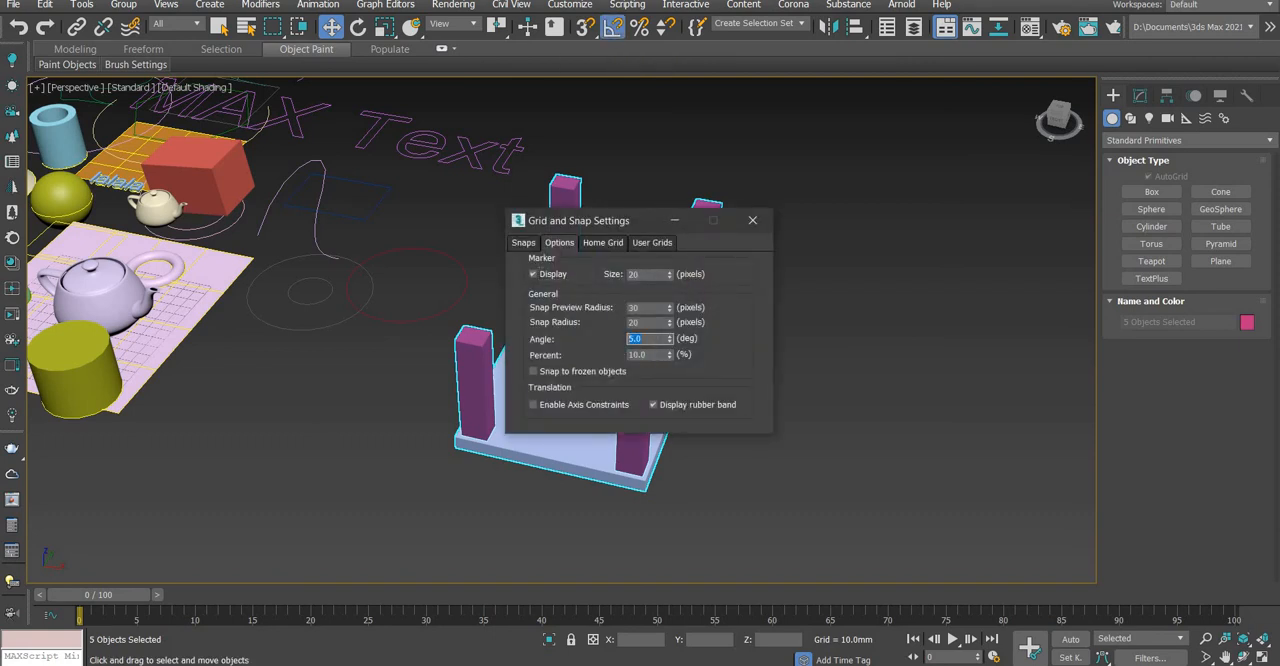
click(752, 220)
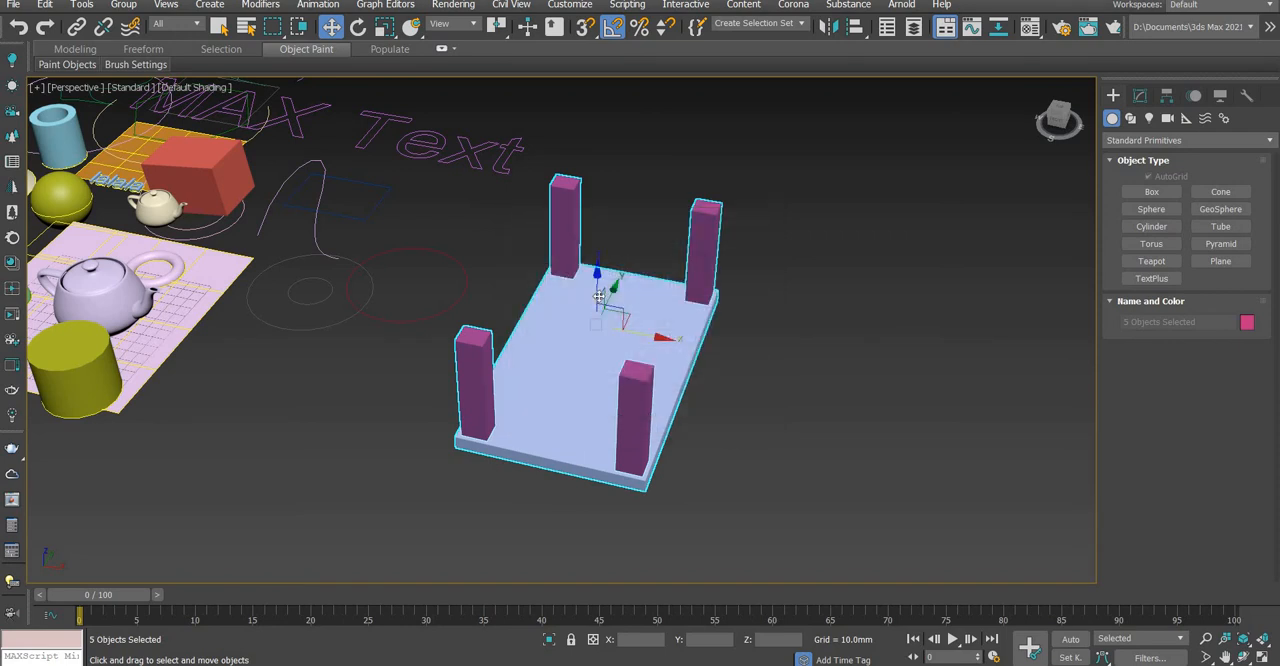
Rotate the slab and legs 180 degrees about the Y axis so the table stands on its legs, and clear the selection
click(358, 27)
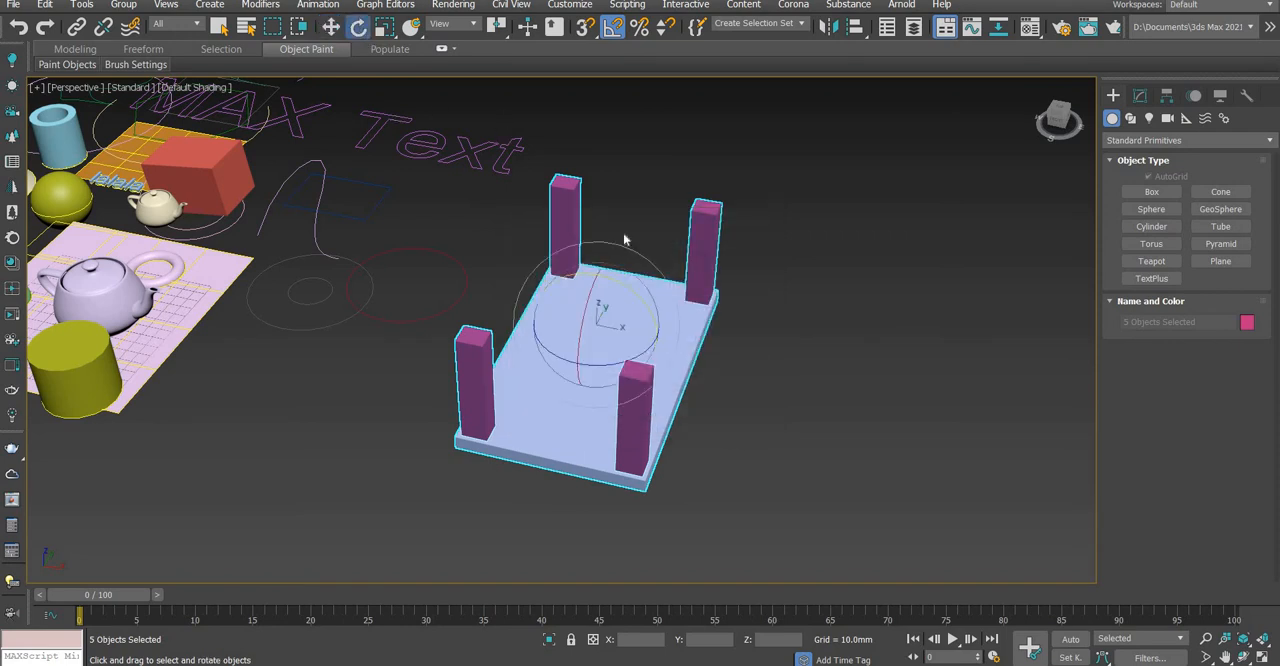
drag(618, 279, 690, 349)
scroll(694, 350, up, 3)
click(791, 334)
Select the tabletop and frame the upright table together with the other objects in the scene
scroll(795, 340, down, 6)
scroll(780, 368, up, 4)
alt+middle_drag(829, 375, 476, 354)
click(567, 377)
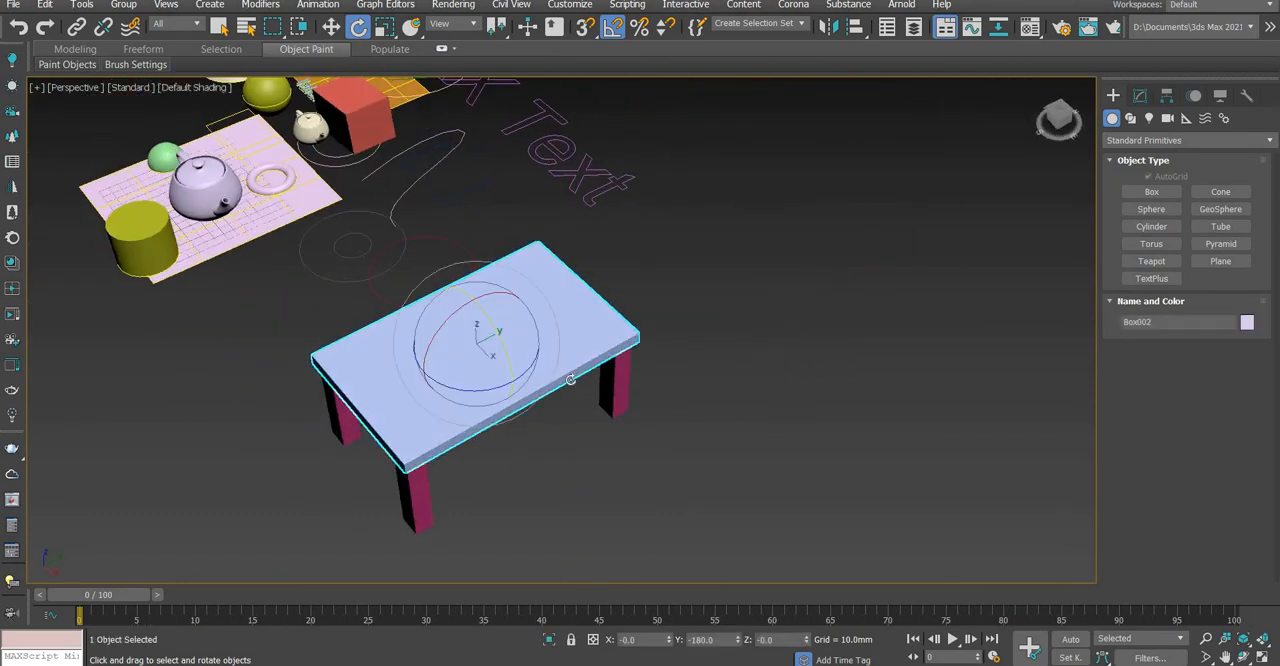
alt+middle_drag(680, 360, 746, 360)
middle_drag(615, 372, 760, 366)
scroll(852, 386, up, 4)
scroll(894, 406, down, 3)
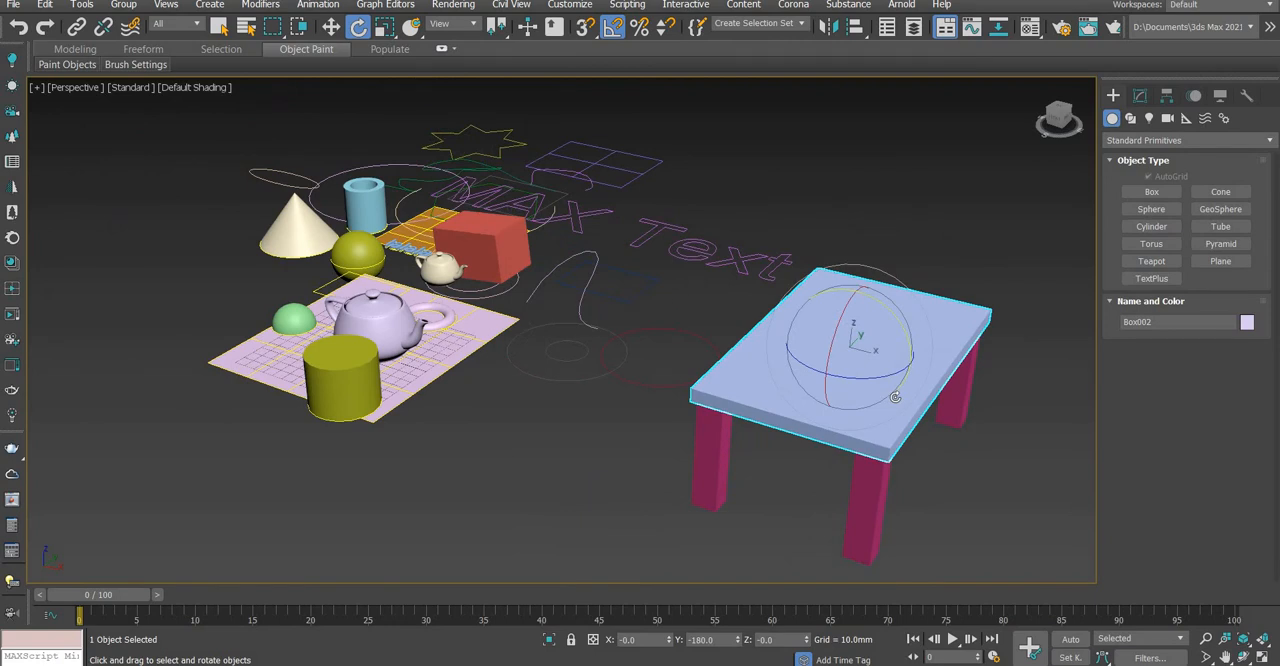
Select the lilac plane under the large teapot and move it horizontally beneath the table
scroll(884, 318, up, 2)
scroll(771, 249, up, 1)
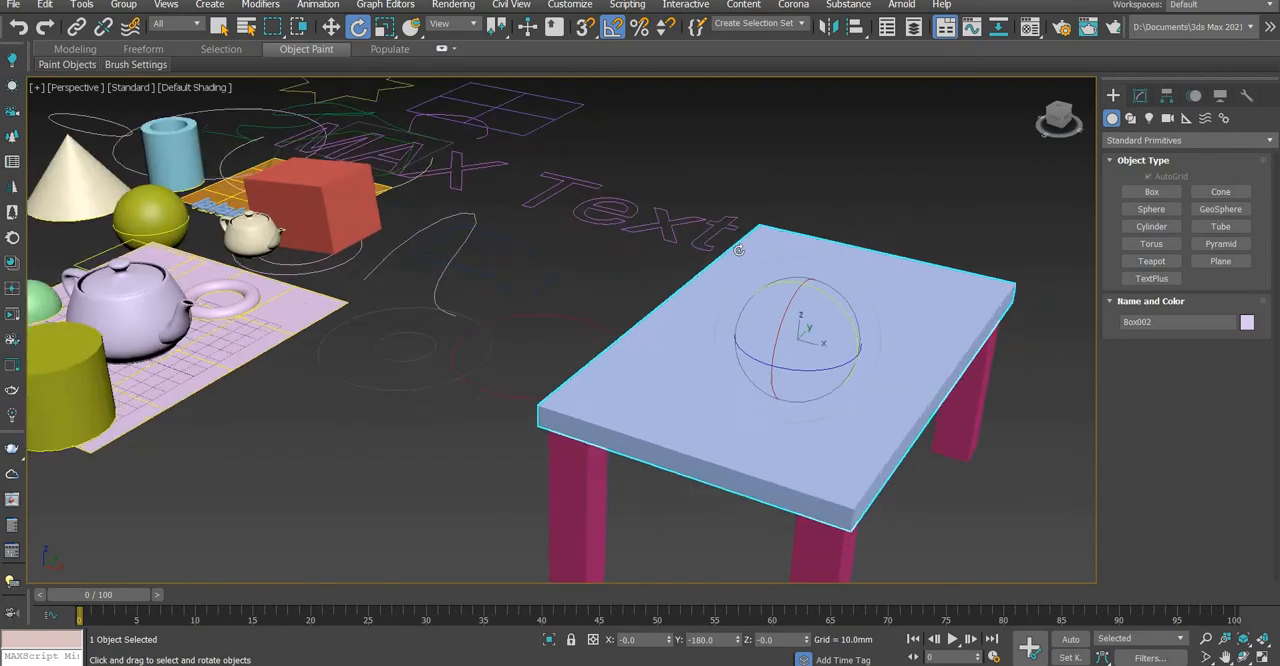
scroll(640, 280, down, 4)
scroll(508, 309, up, 2)
key(w)
click(367, 270)
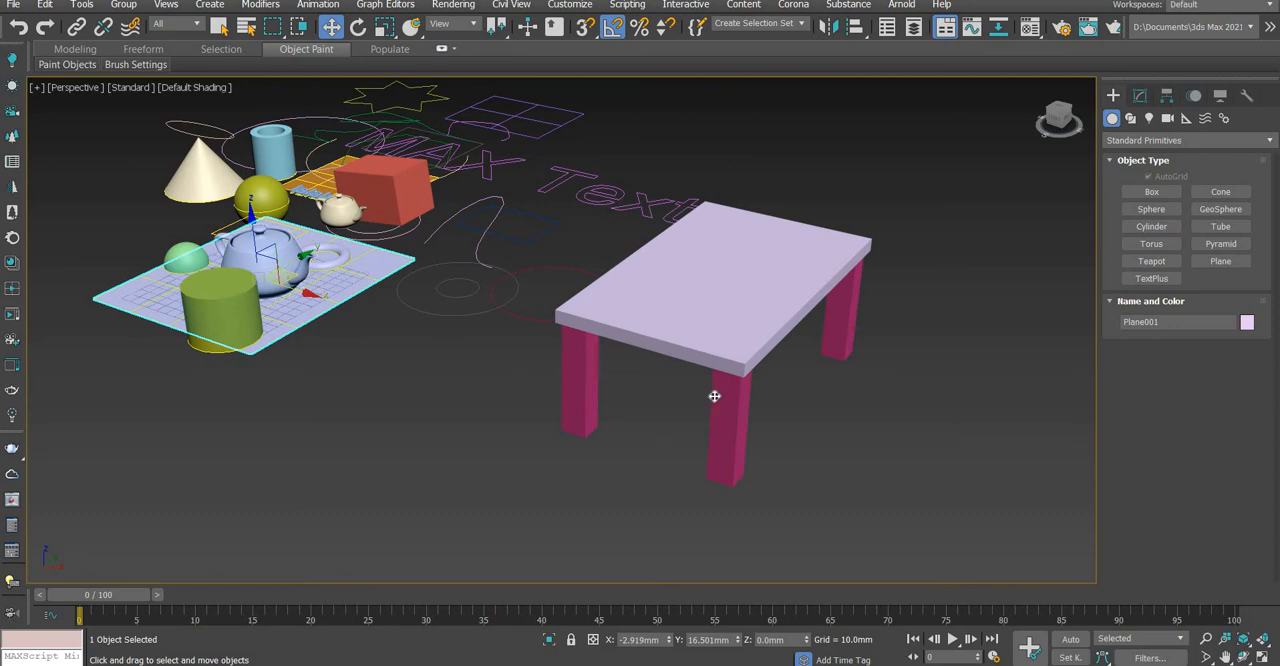
drag(714, 396, 774, 452)
alt+middle_drag(780, 478, 758, 445)
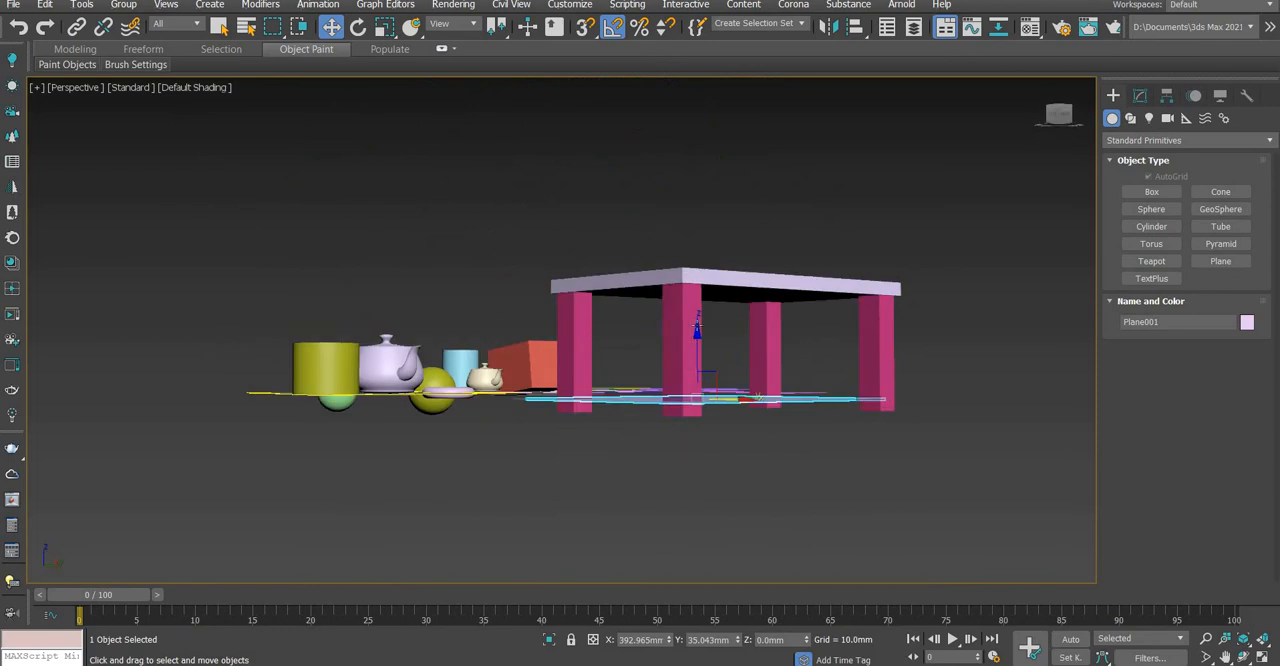
Lower the plane along the Z axis to about -9.9 mm, level with the bottoms of the table legs
scroll(697, 325, up, 2)
drag(708, 363, 708, 390)
scroll(730, 480, down, 1)
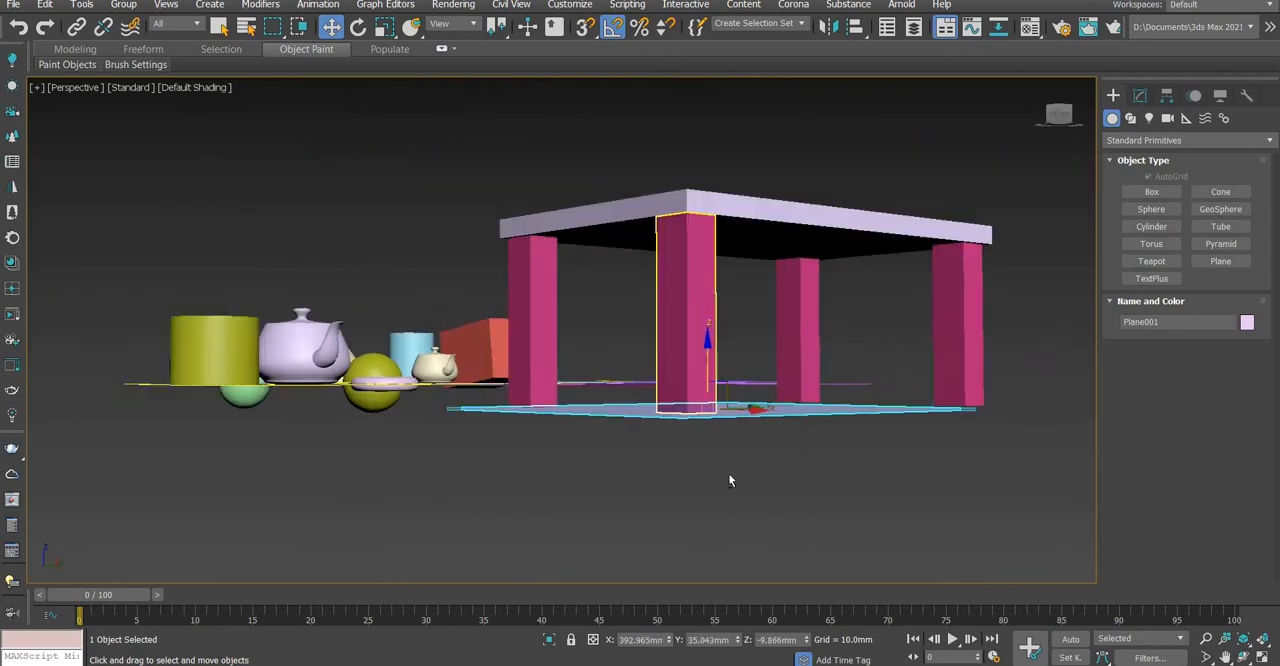
alt+middle_drag(730, 481, 706, 418)
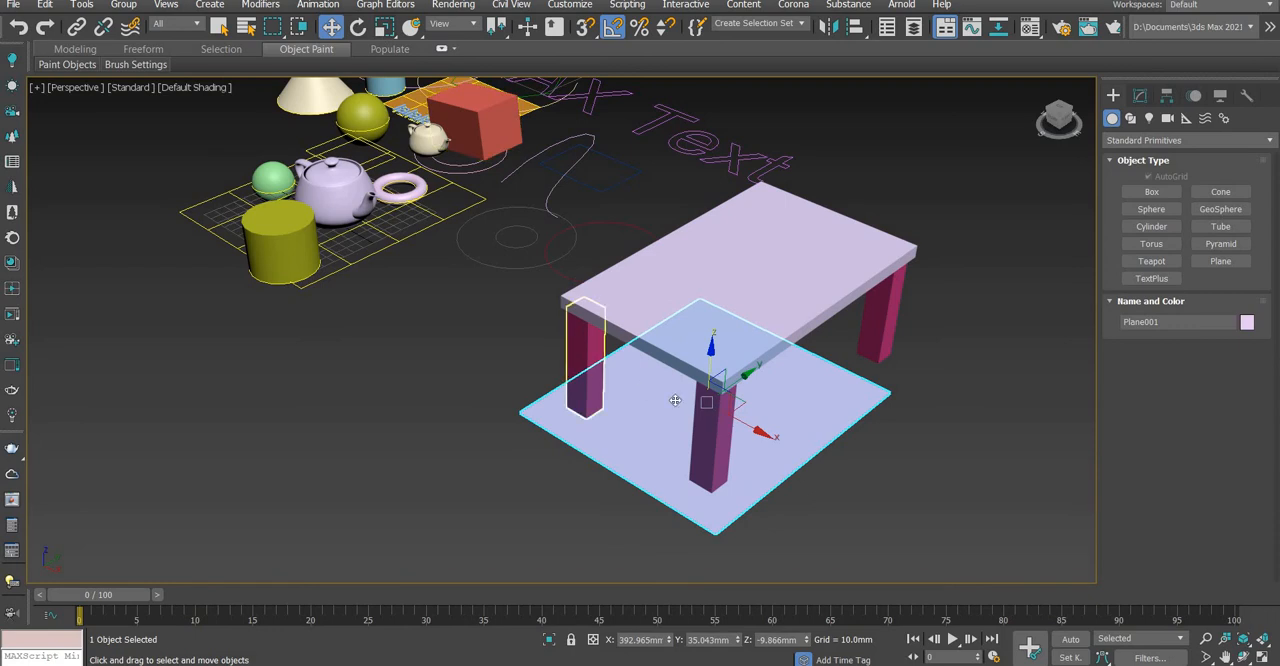
Scale the plane up uniformly into a large floor extending around the table, and clear the selection
key(r)
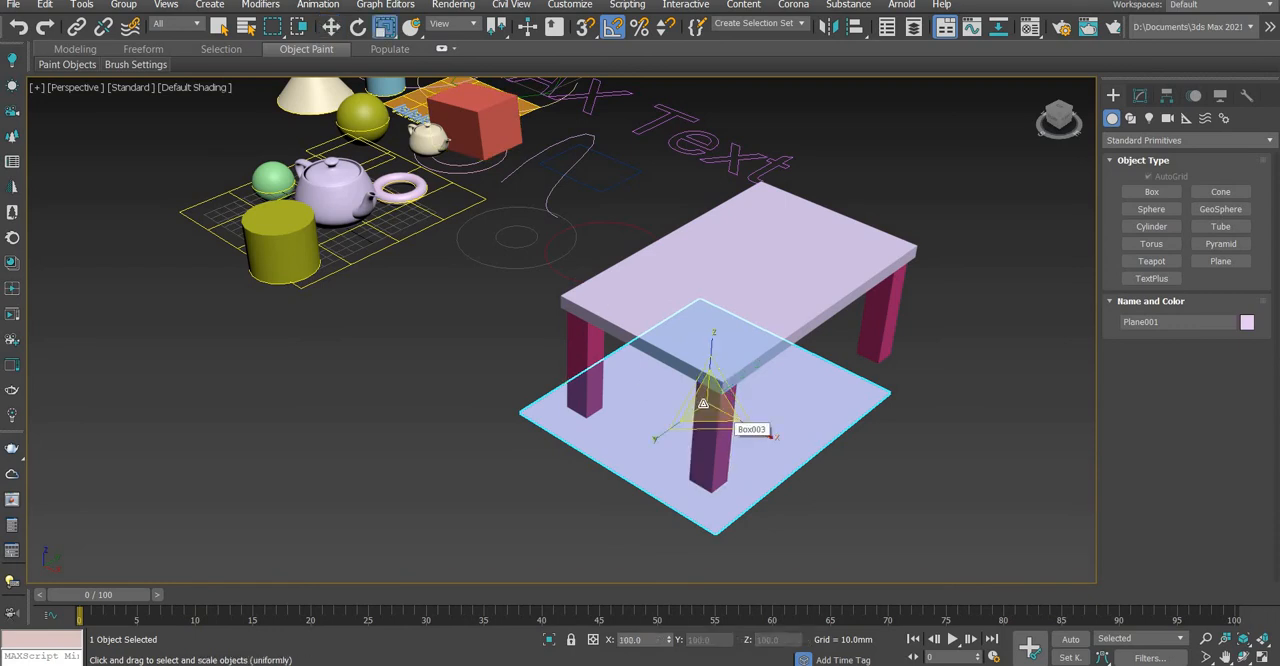
drag(840, 241, 862, 278)
alt+middle_drag(862, 278, 800, 271)
scroll(821, 278, down, 3)
key(w)
click(791, 248)
scroll(752, 264, up, 4)
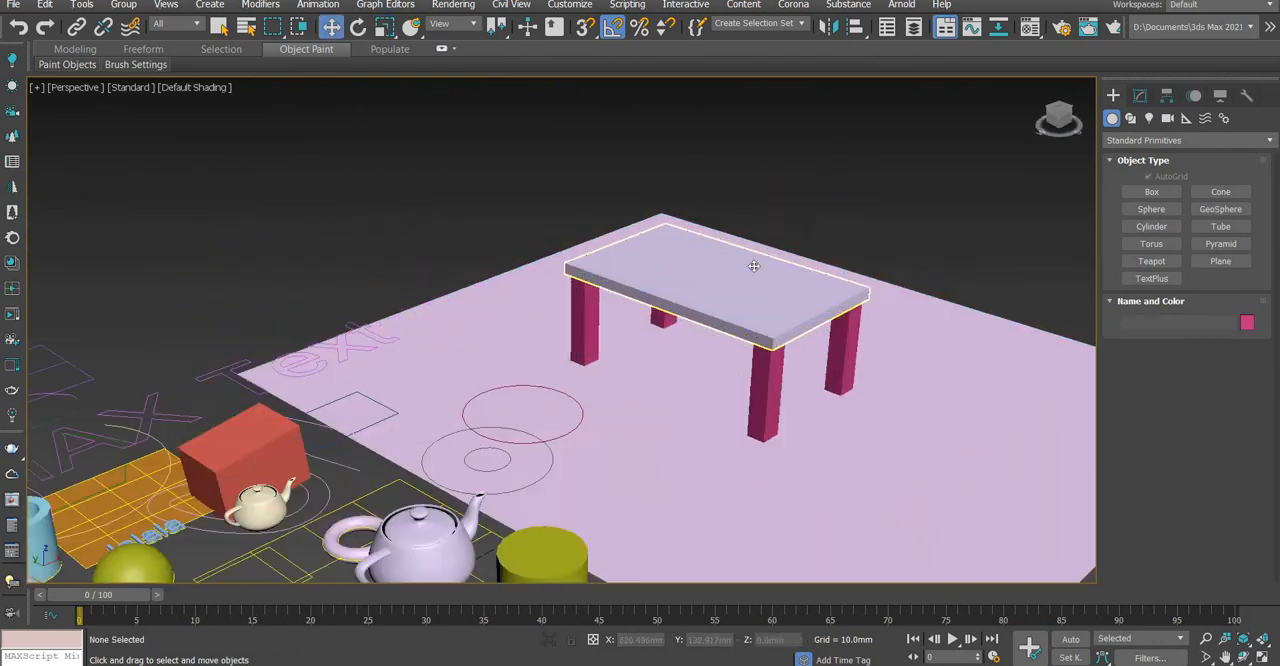
Select the tabletop and examine the table on its floor plane from several angles and distances
click(754, 266)
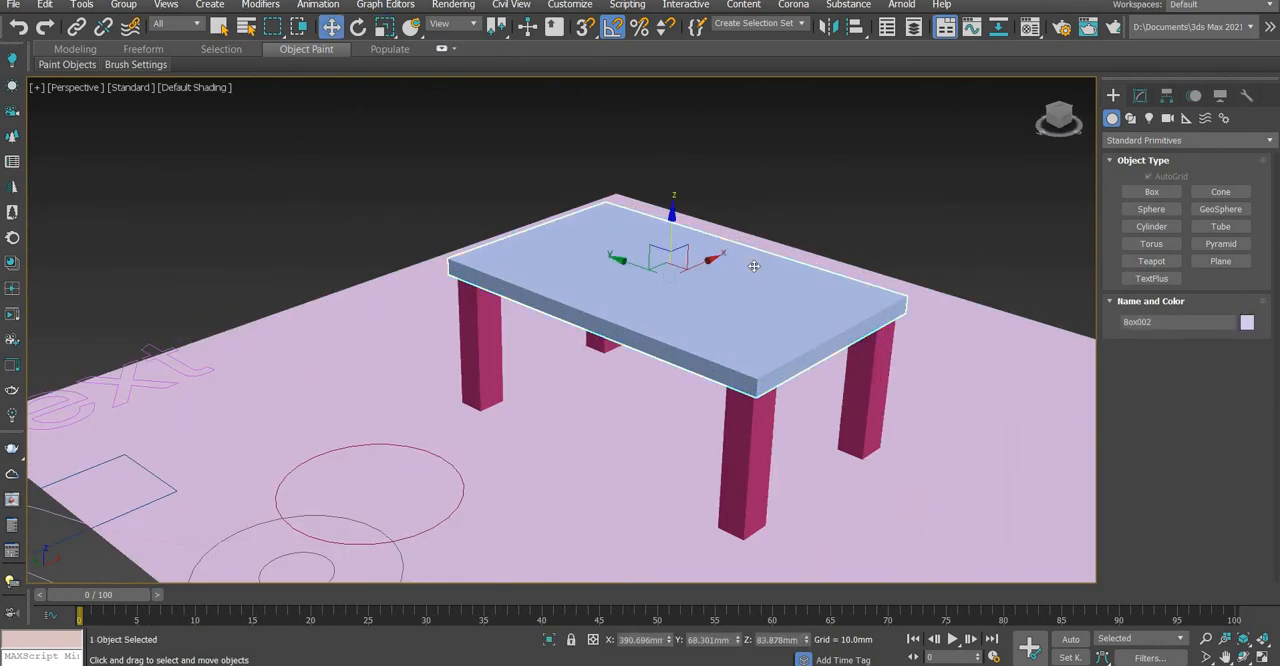
alt+middle_drag(601, 419, 611, 380)
scroll(613, 383, down, 5)
scroll(633, 369, up, 4)
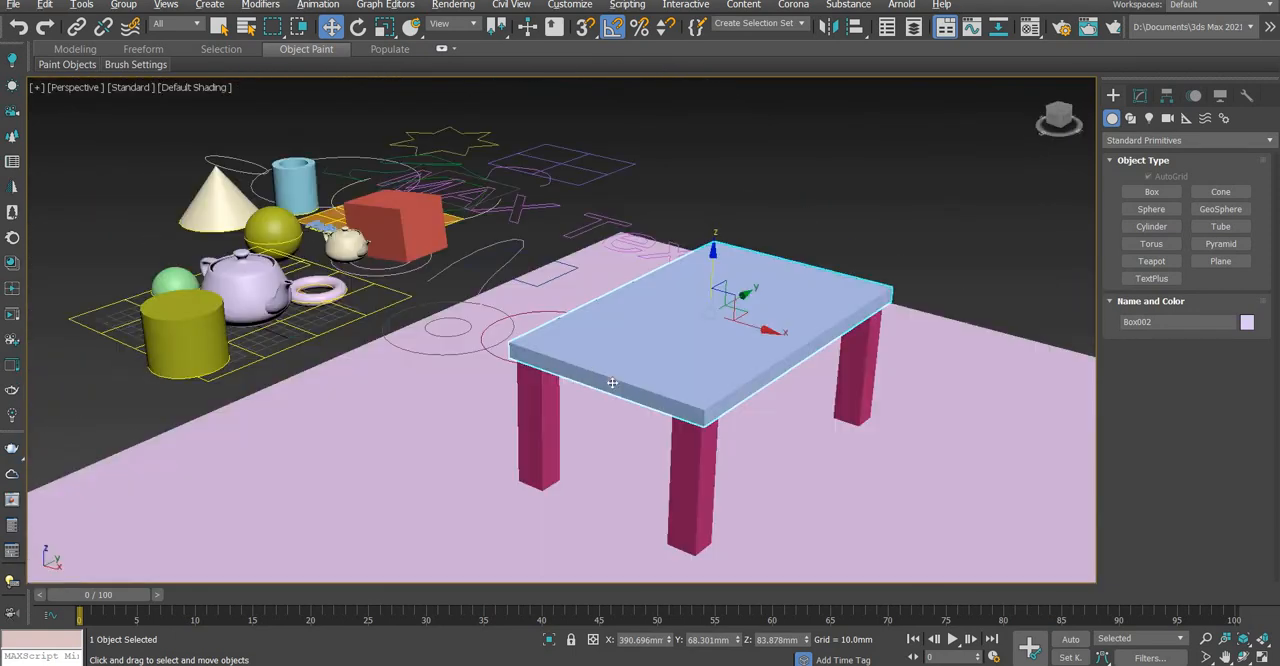
middle_drag(600, 432, 612, 479)
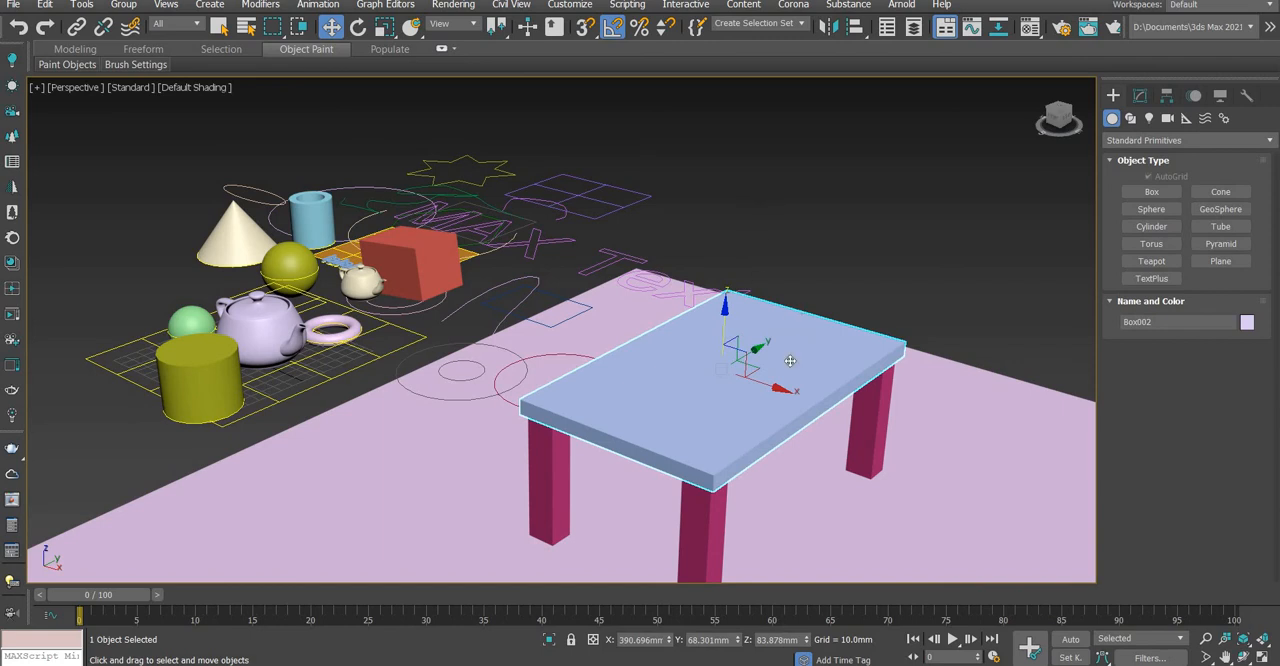
click(862, 263)
click(767, 399)
alt+middle_drag(785, 402, 720, 498)
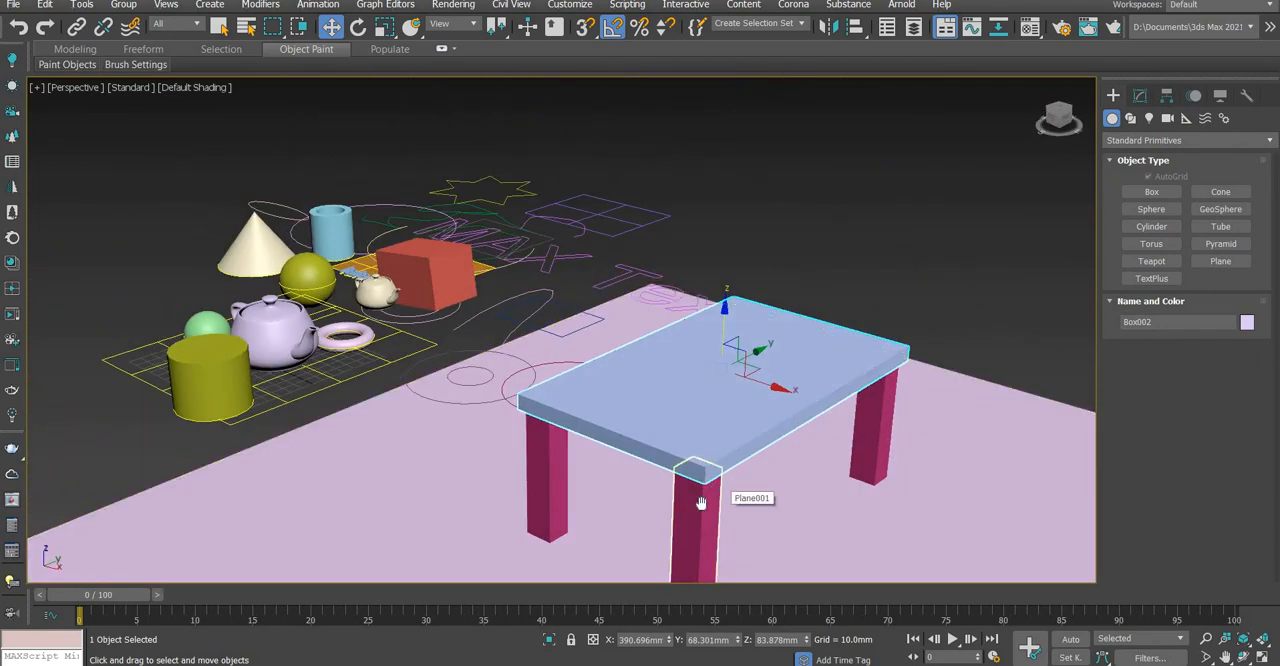
scroll(720, 498, down, 3)
alt+middle_drag(710, 457, 840, 465)
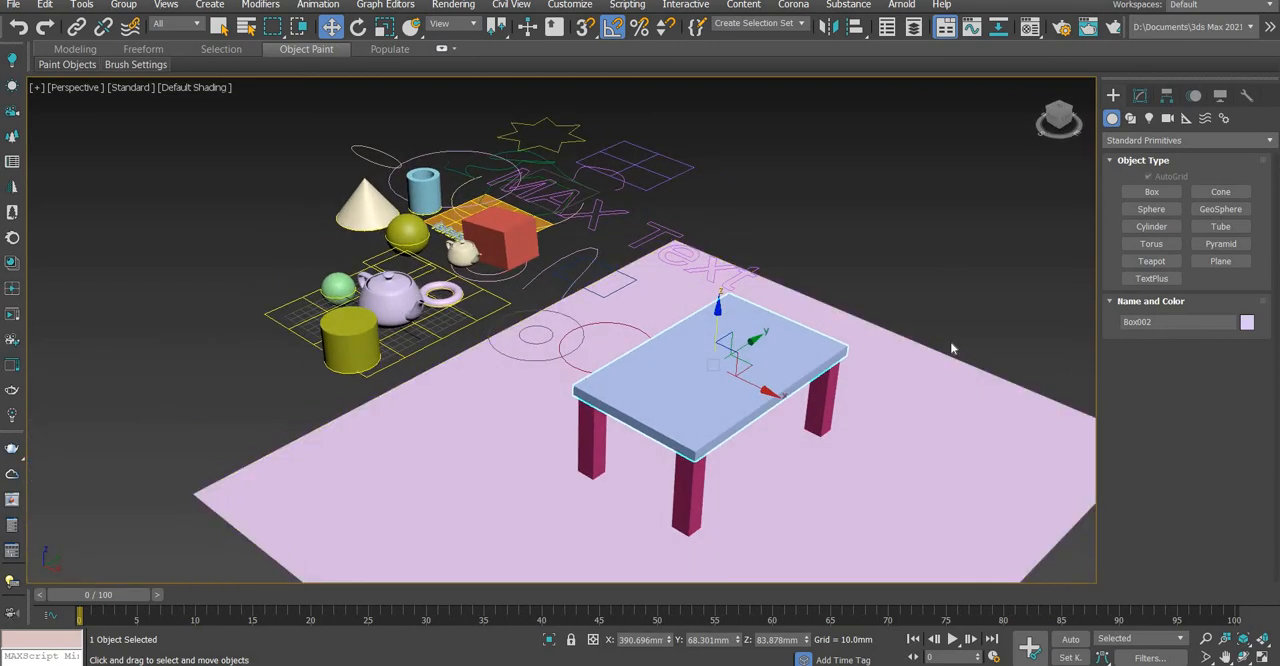
alt+middle_drag(994, 271, 786, 443)
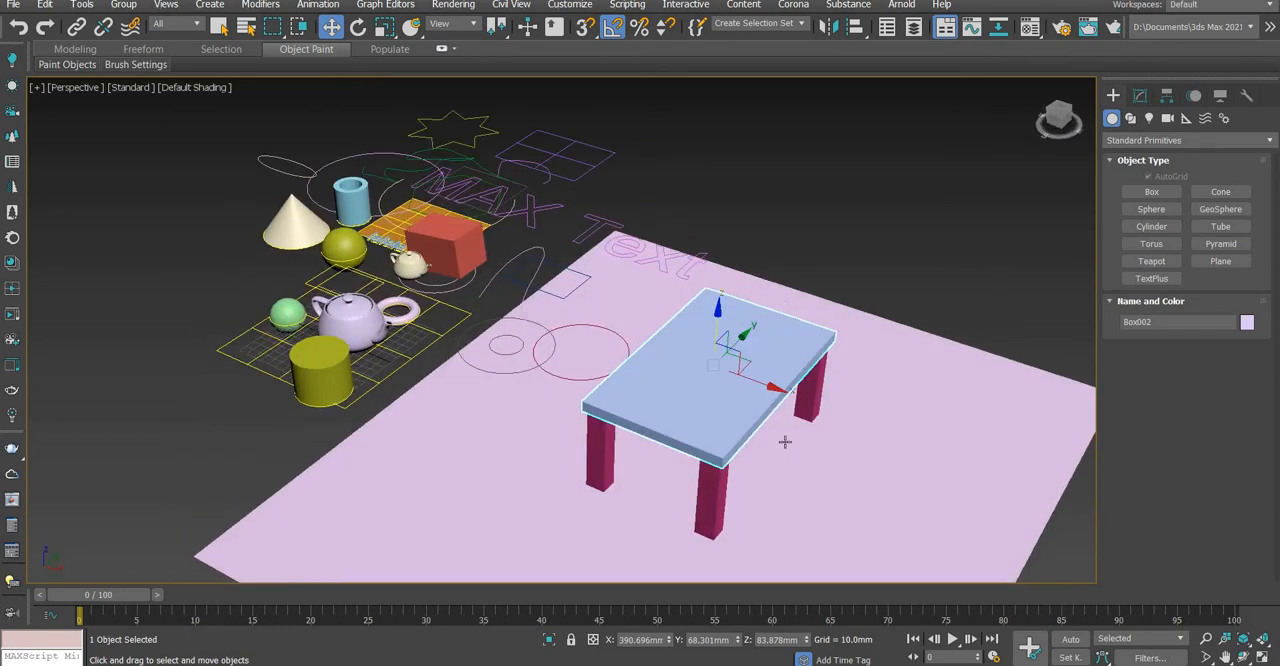
scroll(786, 443, up, 3)
middle_drag(675, 313, 681, 314)
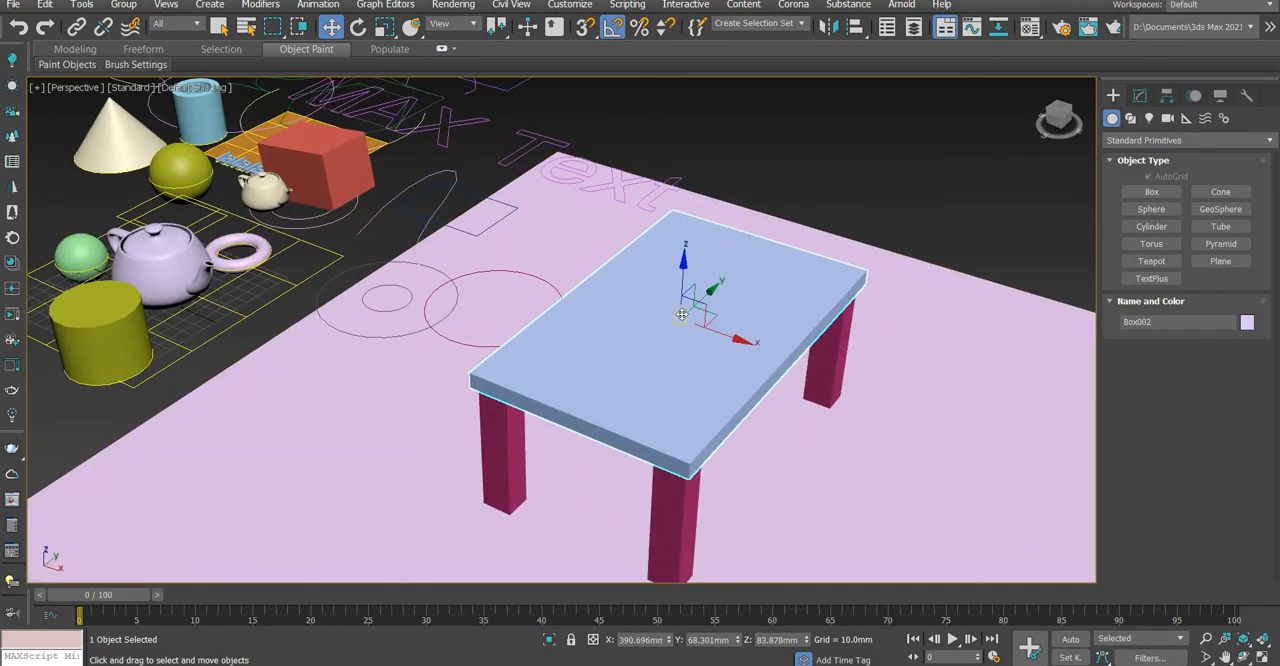
Create a tall, thin upright box on the floor behind the table as the bookcase's first side panel
click(1152, 191)
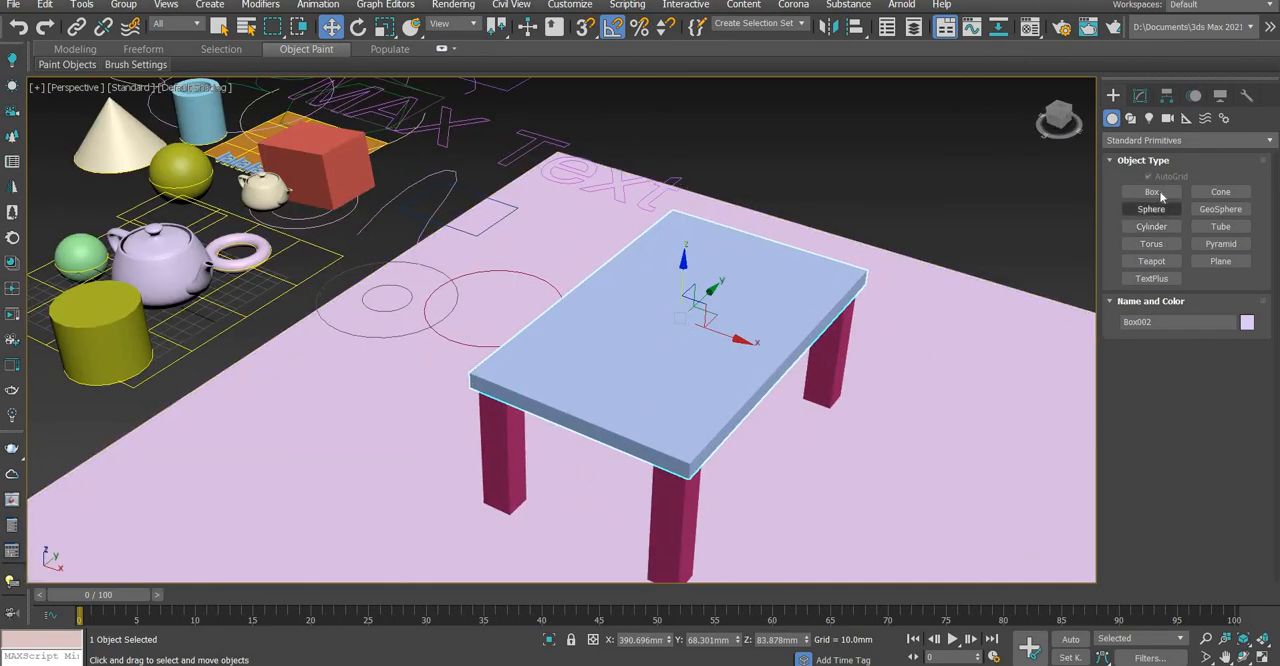
scroll(868, 240, down, 5)
scroll(955, 279, up, 3)
middle_drag(955, 279, 718, 337)
drag(689, 347, 733, 268)
click(698, 110)
middle_drag(758, 224, 678, 264)
key(w)
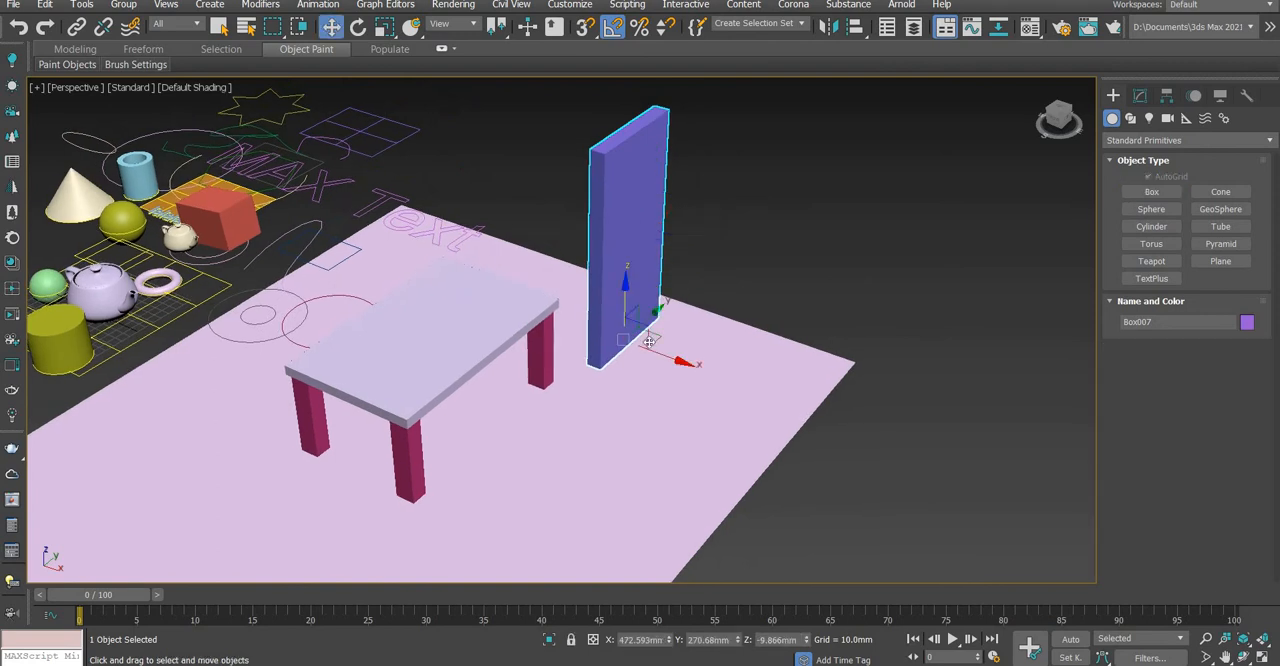
Copy the upright side panel along the X axis to about X 643 mm to form the opposite side
shift+drag(672, 360, 841, 411)
key(Return)
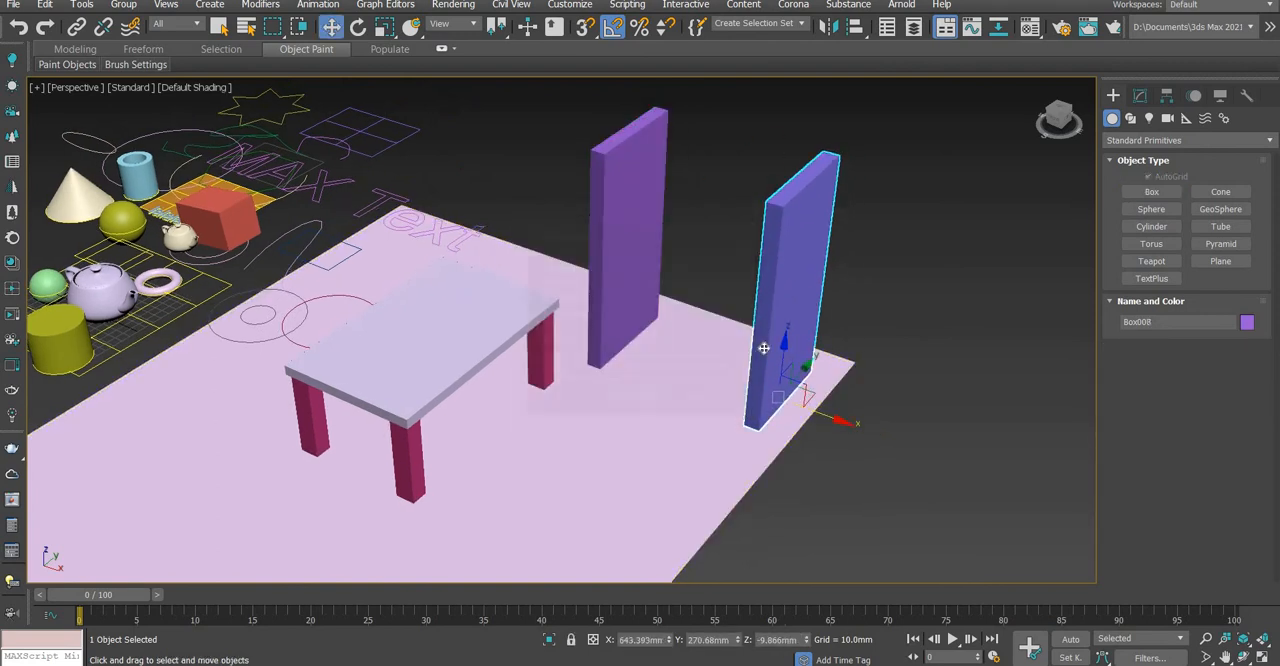
alt+middle_drag(765, 348, 771, 328)
Create a shelf box about 5 × 109 × 162 mm with AutoGrid, spanning from the first side panel to the second
click(1150, 192)
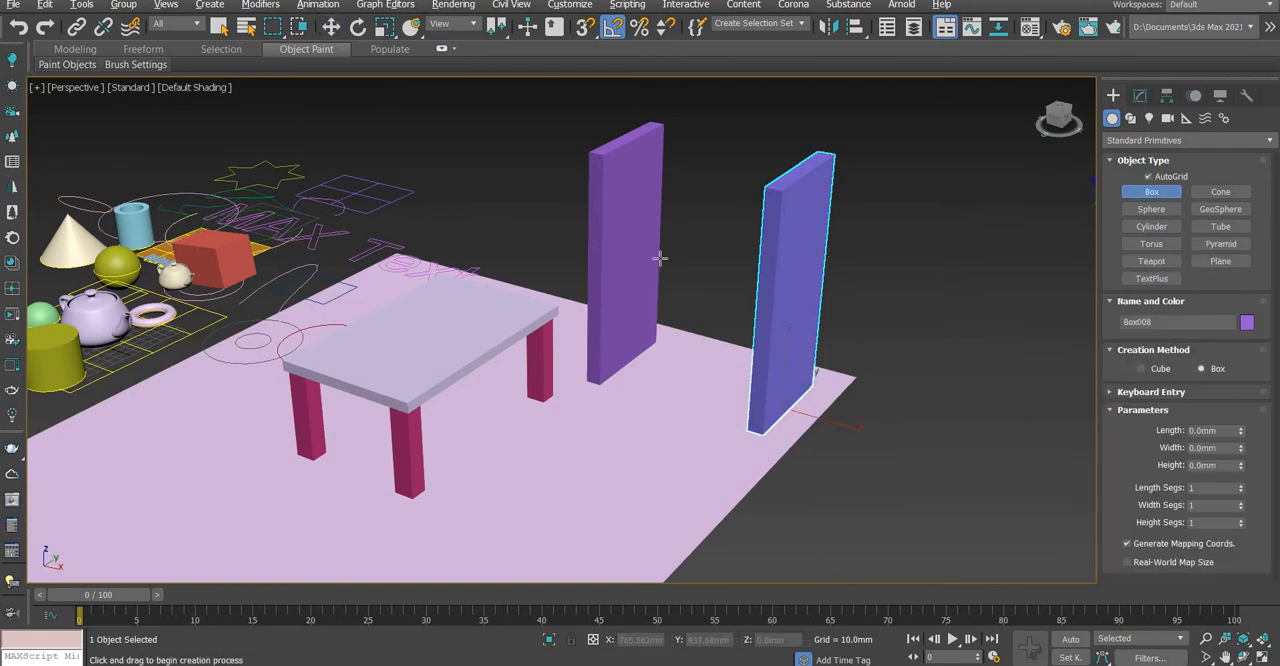
drag(611, 265, 667, 230)
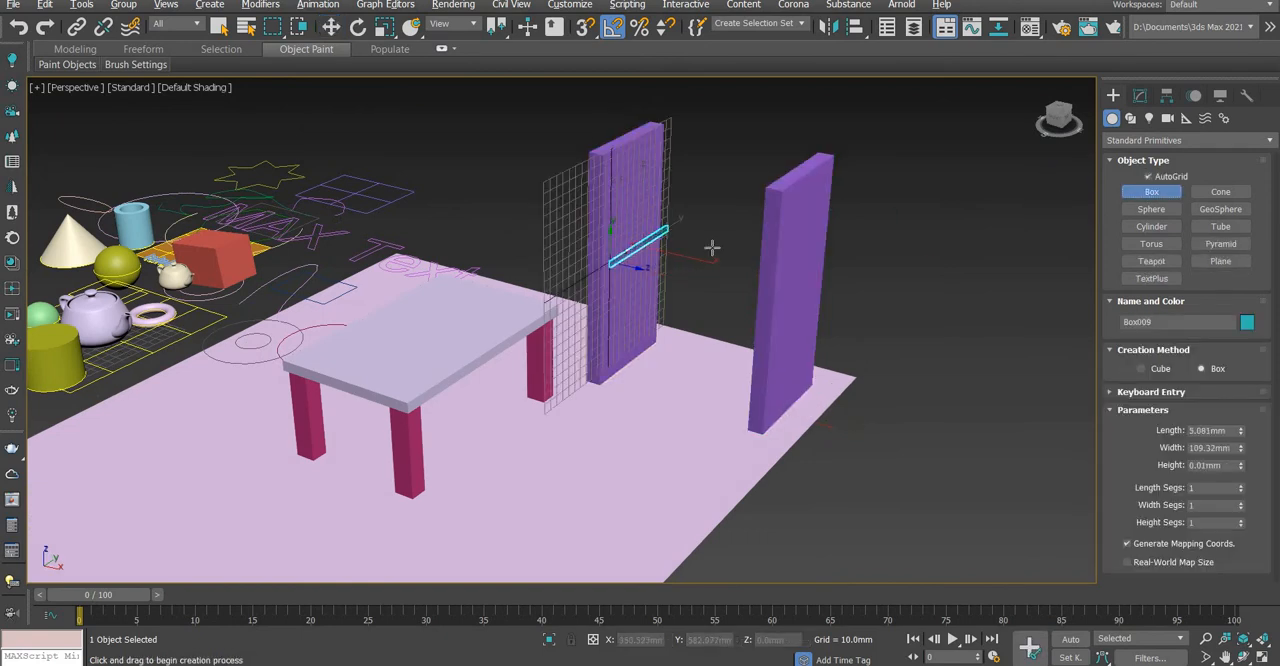
click(849, 294)
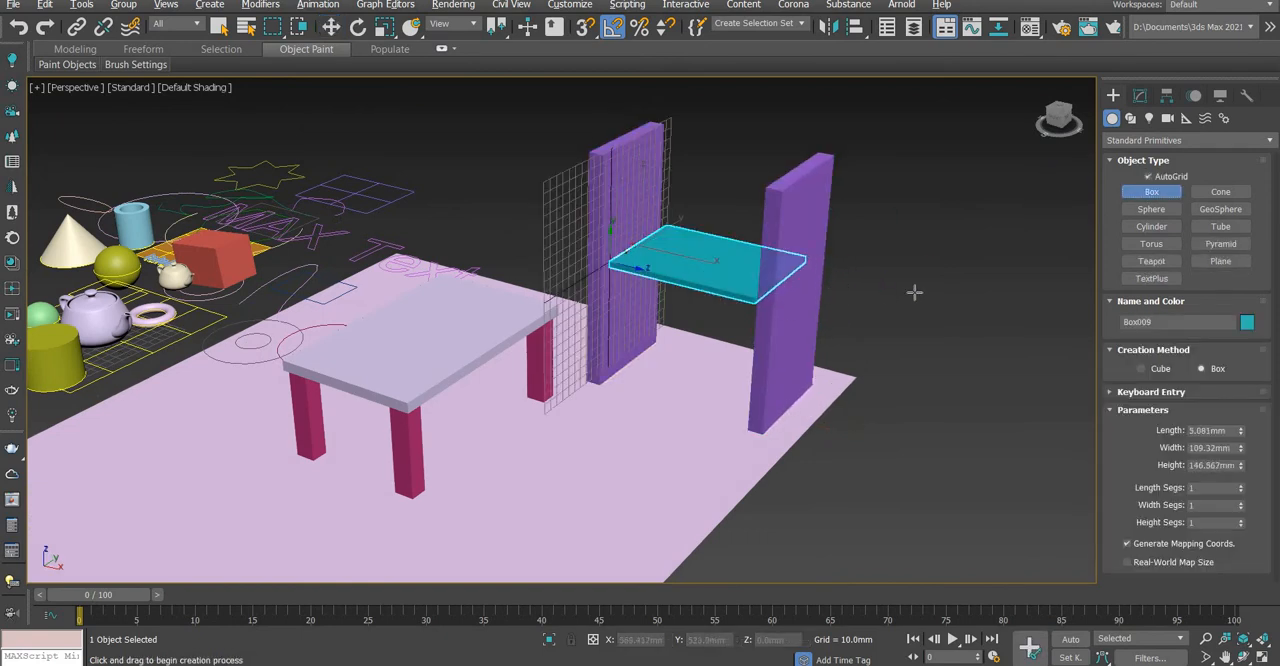
alt+middle_drag(914, 292, 852, 288)
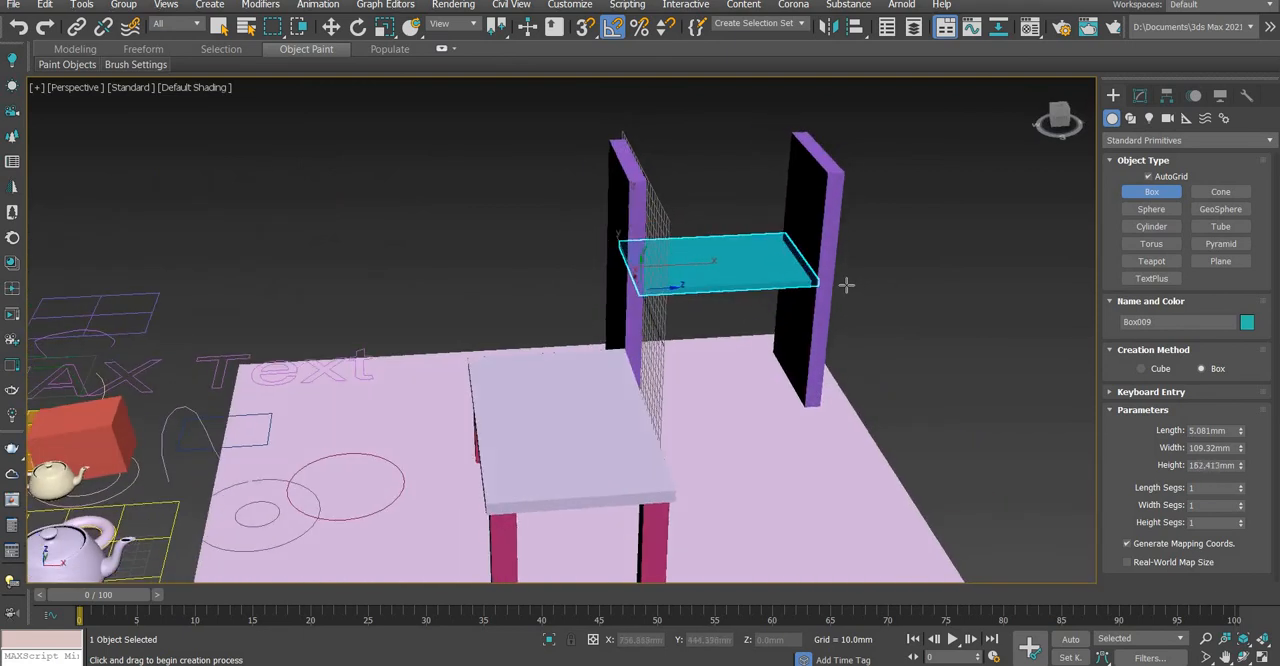
click(847, 285)
Move the shelf along Y to about 271 mm to fit between the side panels, and raise it to their top
key(w)
alt+middle_drag(780, 274, 753, 264)
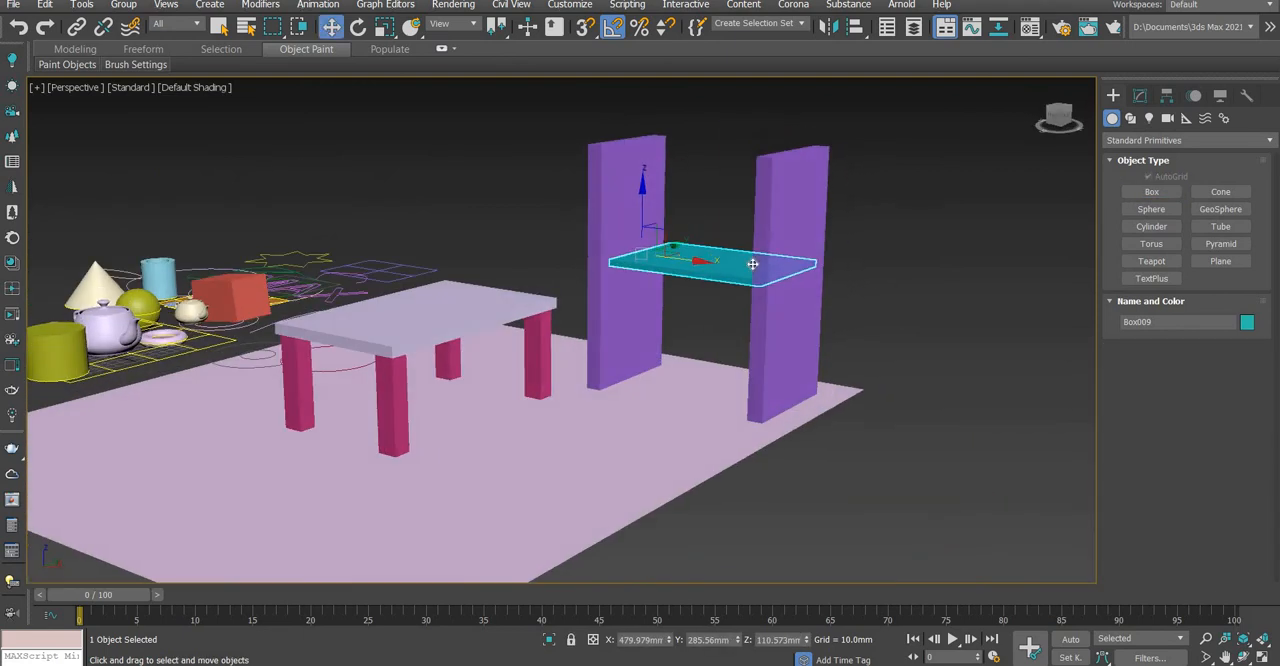
alt+middle_drag(651, 337, 717, 195)
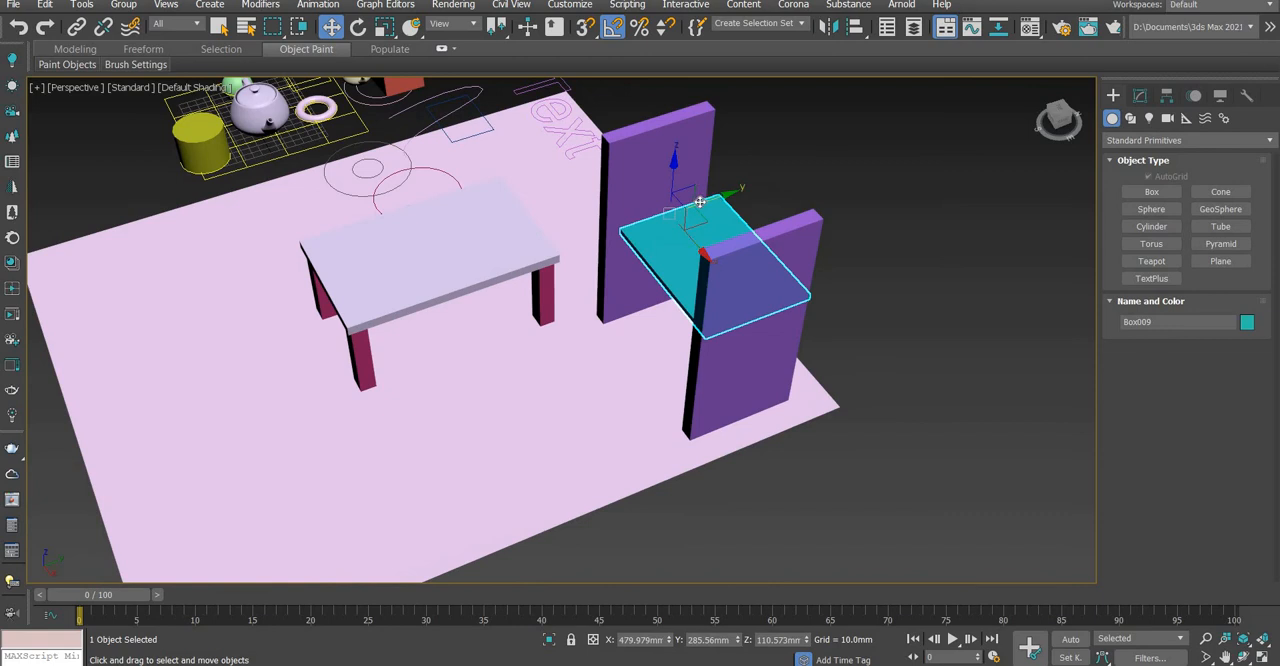
drag(700, 202, 686, 207)
alt+middle_drag(684, 180, 648, 212)
drag(646, 210, 643, 112)
Copy the top shelf vertically to the bottom of the bookcase and add three more shelf copies in between
shift+drag(645, 152, 641, 404)
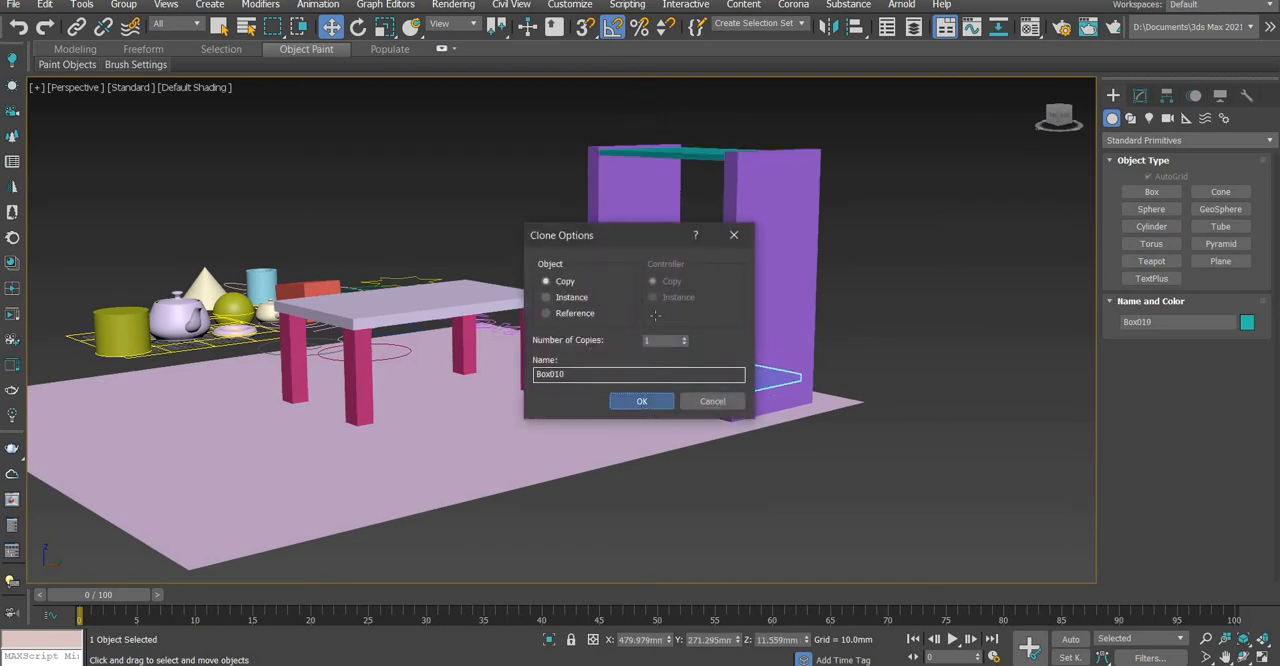
click(641, 404)
mouse_move(655, 325)
shift+mouse_down()
mouse_move(668, 216)
mouse_move(640, 228)
shift+mouse_up()
key(Return)
click(640, 220)
shift+drag(651, 176, 655, 160)
mouse_move(644, 162)
shift+mouse_down()
mouse_move(651, 285)
mouse_move(649, 271)
shift+mouse_up()
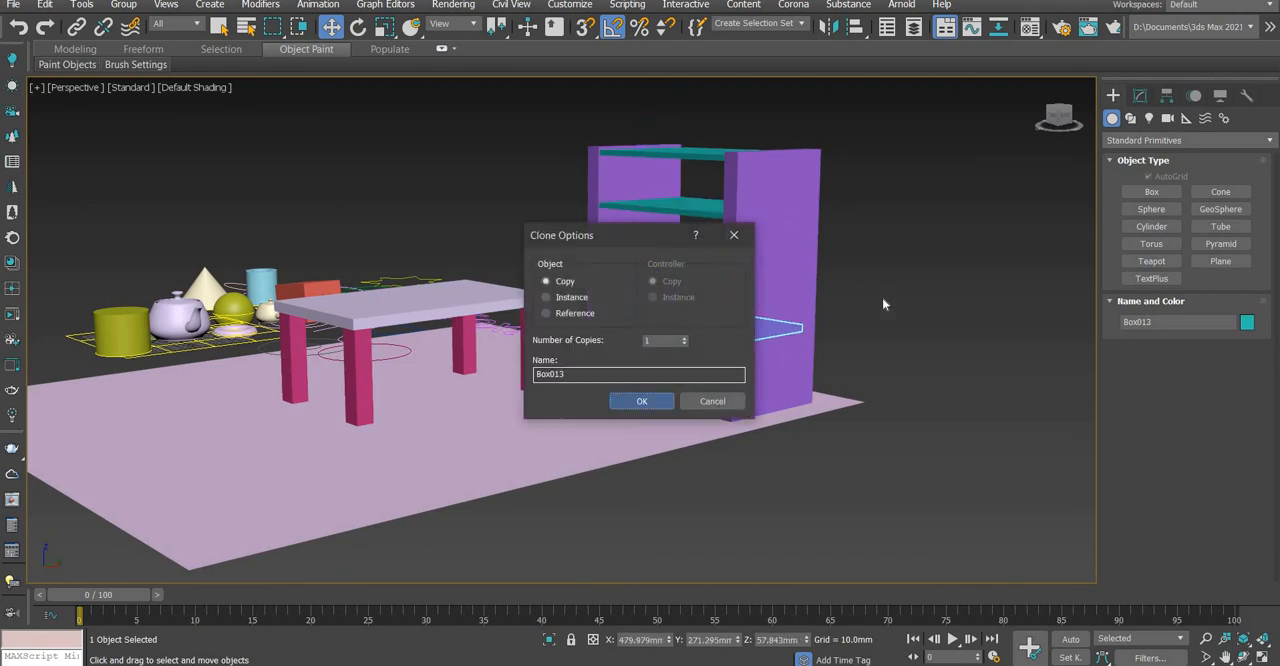
click(642, 401)
Examine the bookcase from the front and select its shelves one at a time to check their arrangement
alt+middle_drag(799, 354, 734, 223)
click(734, 223)
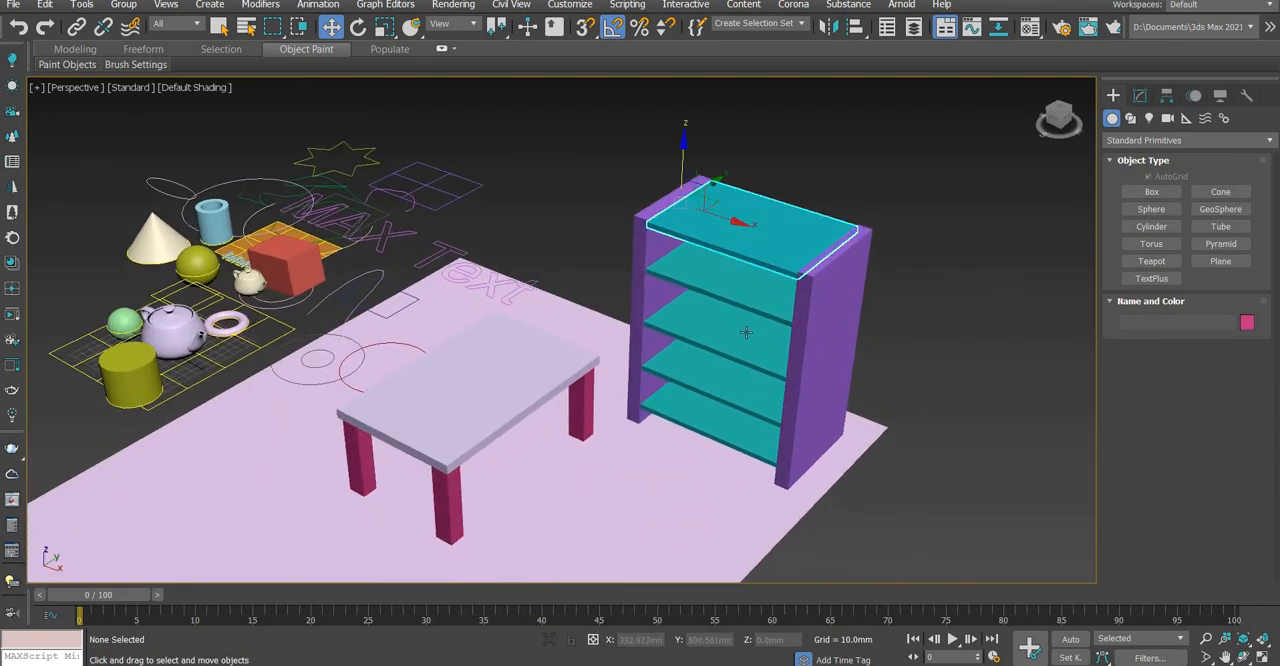
click(761, 378)
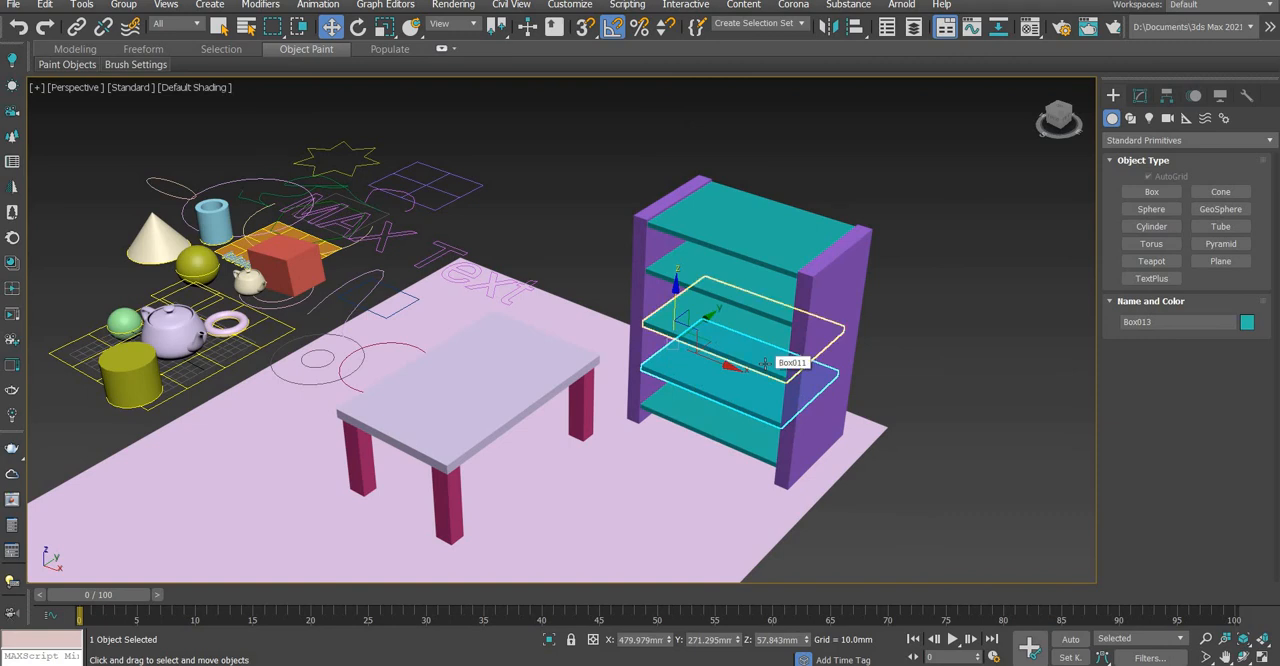
click(772, 358)
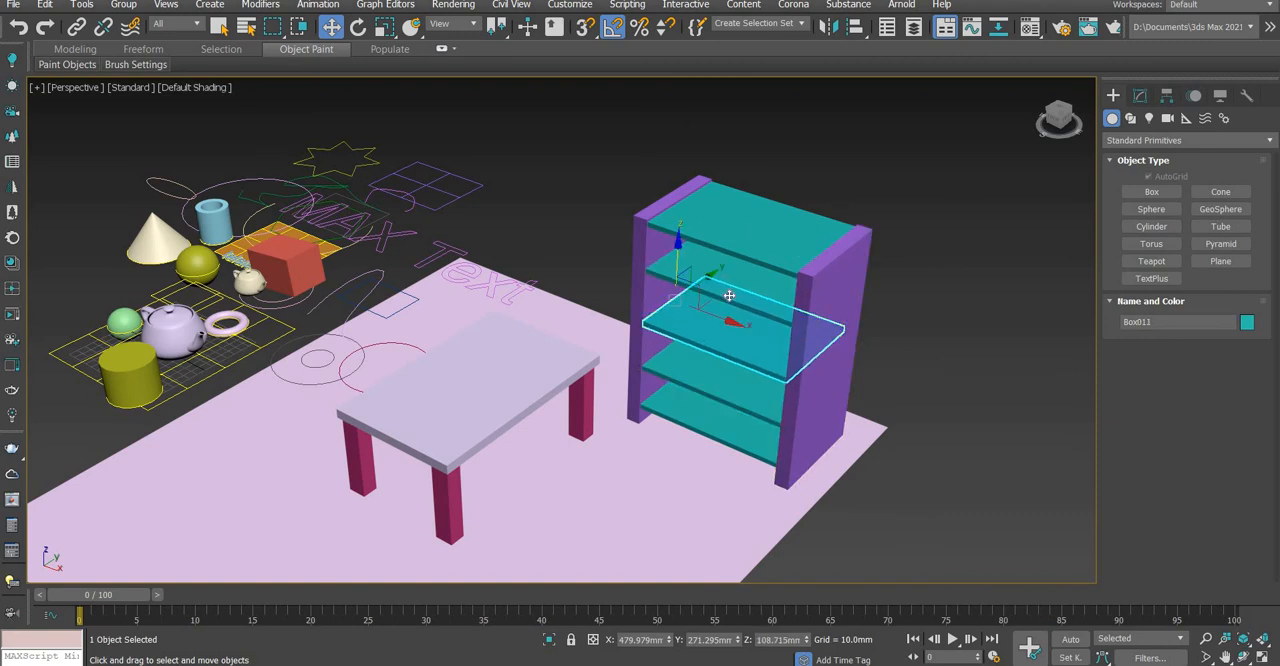
click(729, 413)
Select the table, bookcase and floor with one selection region, and move them along the X axis away from the other objects
alt+middle_drag(729, 413, 680, 293)
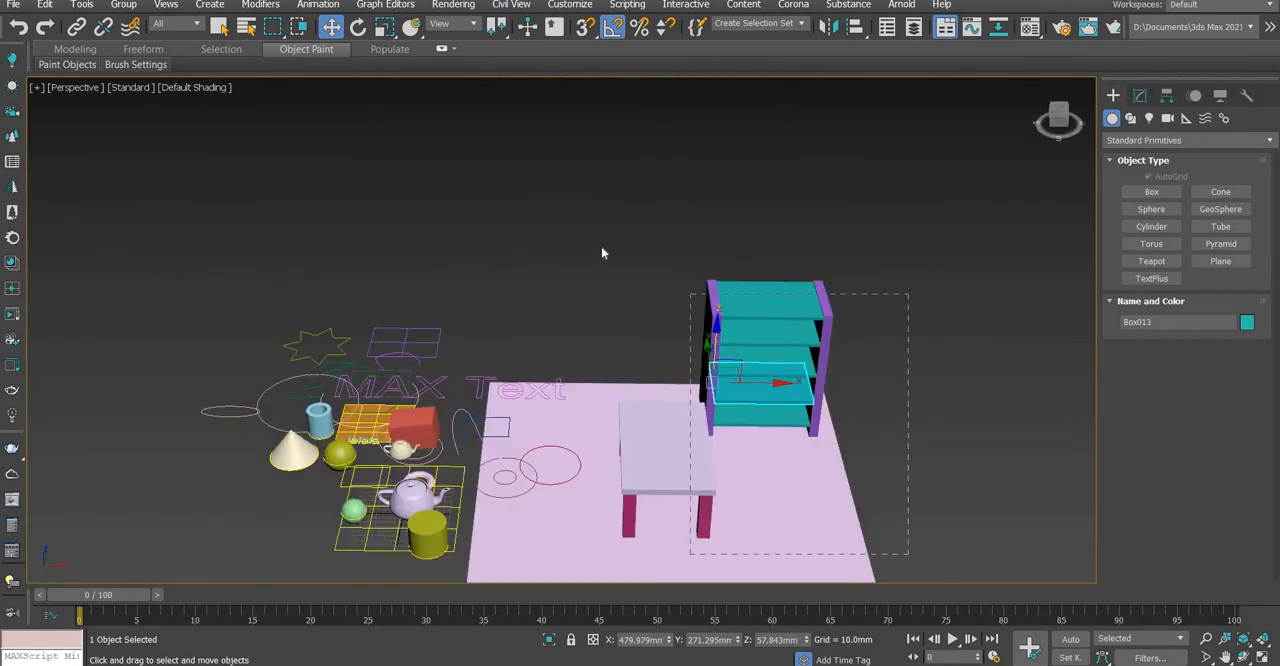
drag(602, 248, 603, 246)
middle_drag(641, 294, 592, 272)
scroll(592, 272, down, 3)
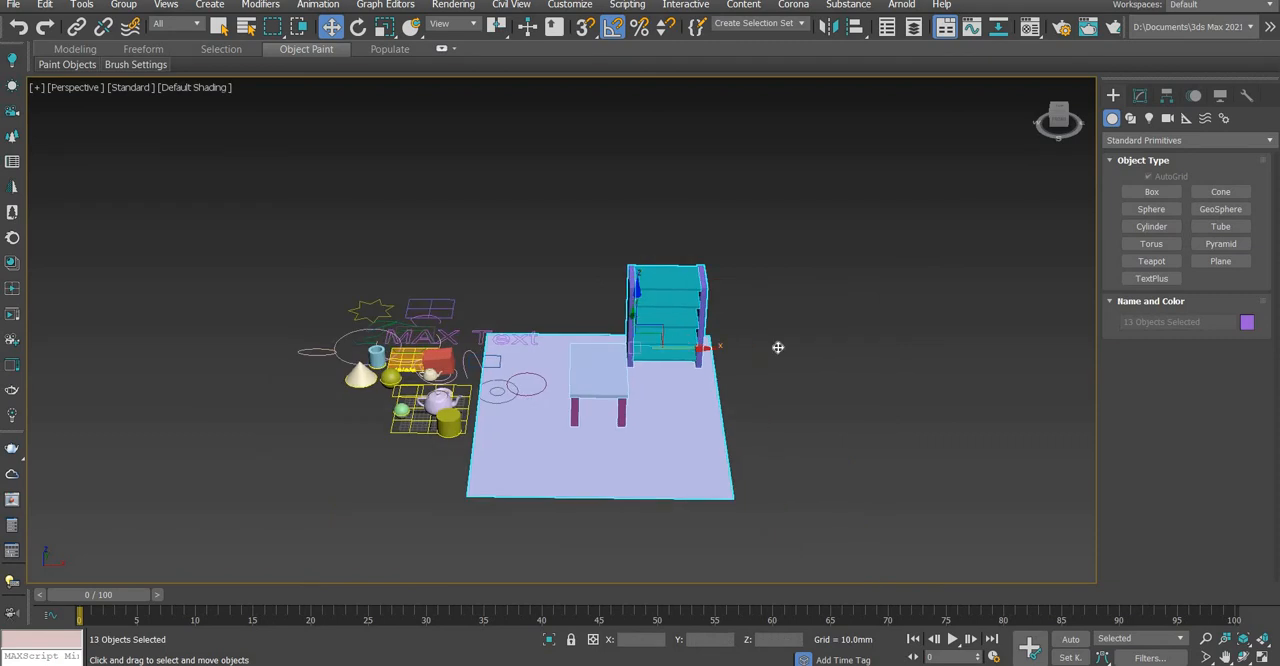
drag(778, 347, 887, 376)
key(z)
alt+middle_drag(811, 387, 633, 423)
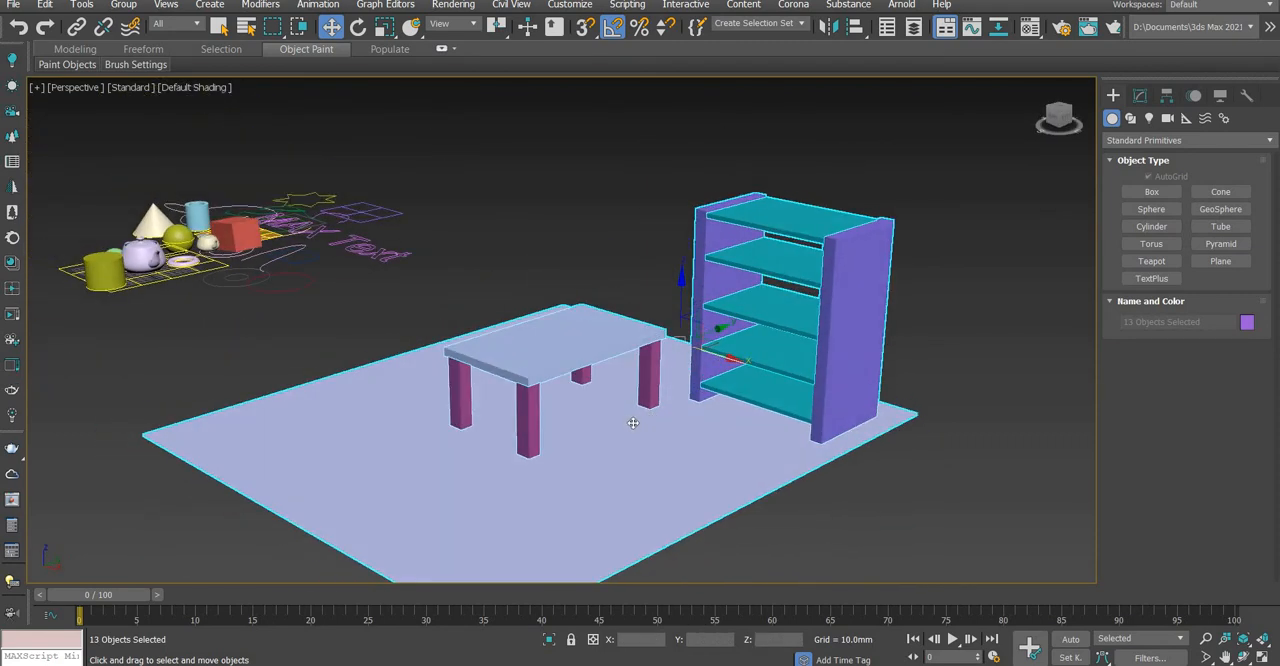
Isolate the selected table, bookcase and floor, and select the tabletop
right_click(619, 343)
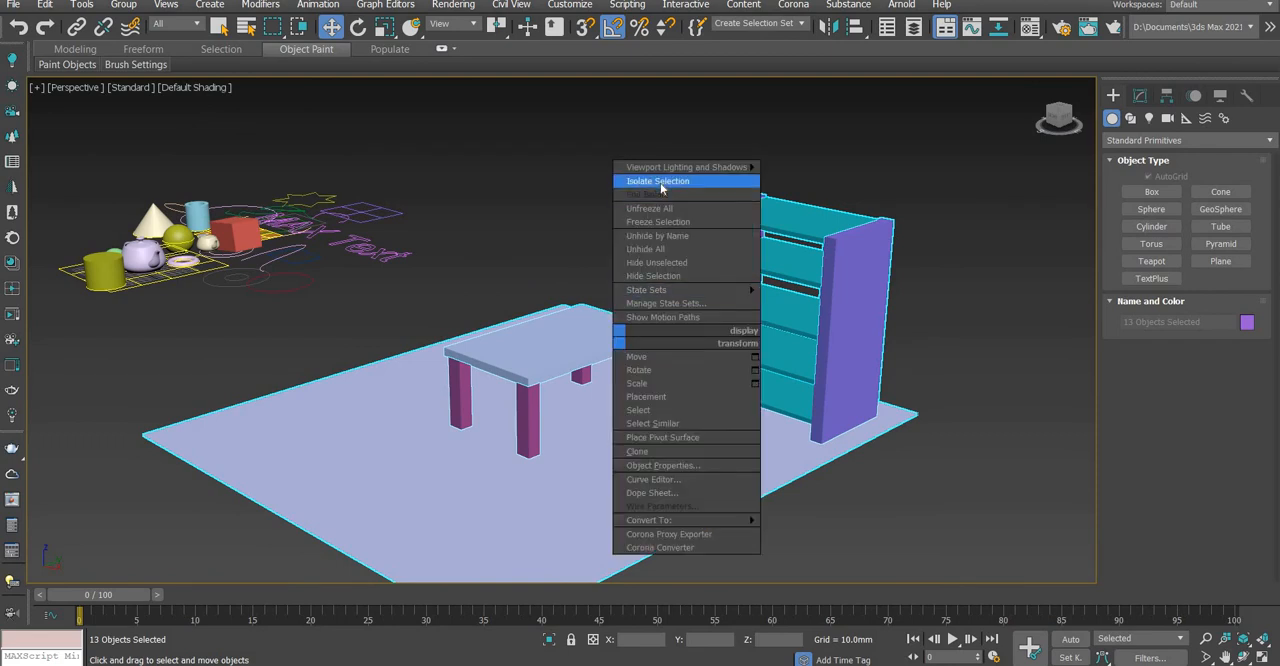
click(658, 181)
click(606, 330)
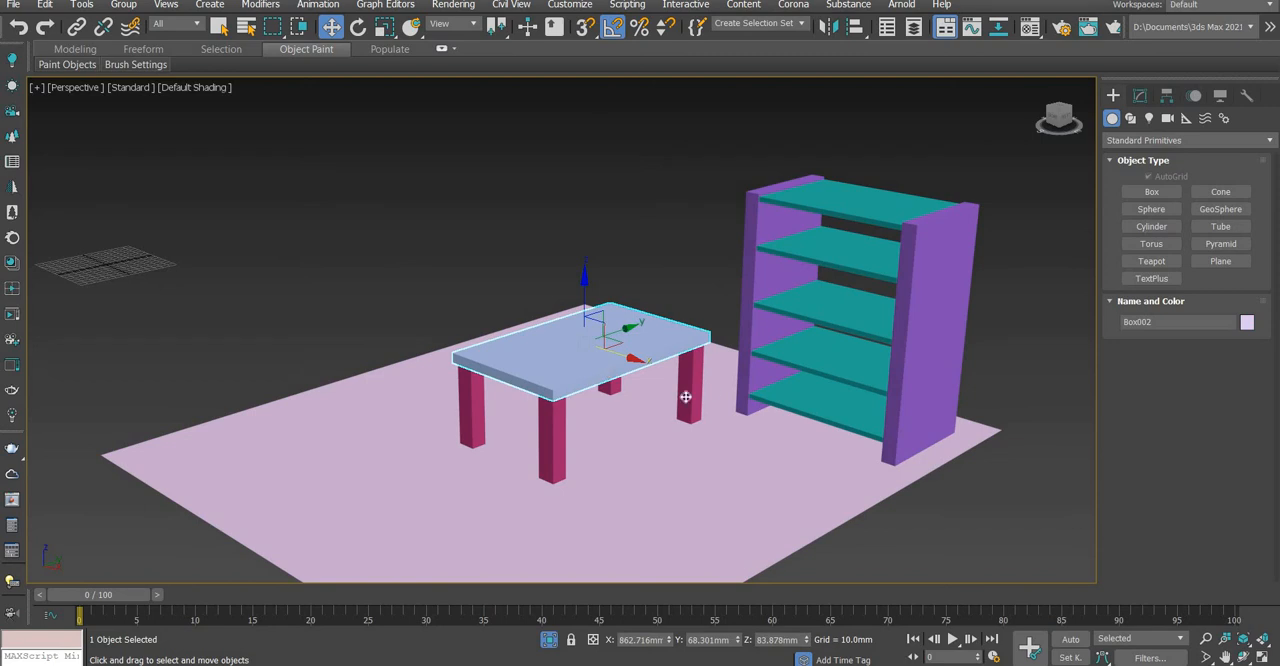
Create a small teapot on the tabletop near its front corner and finish the creation command
alt+middle_drag(685, 397, 1068, 334)
click(1160, 262)
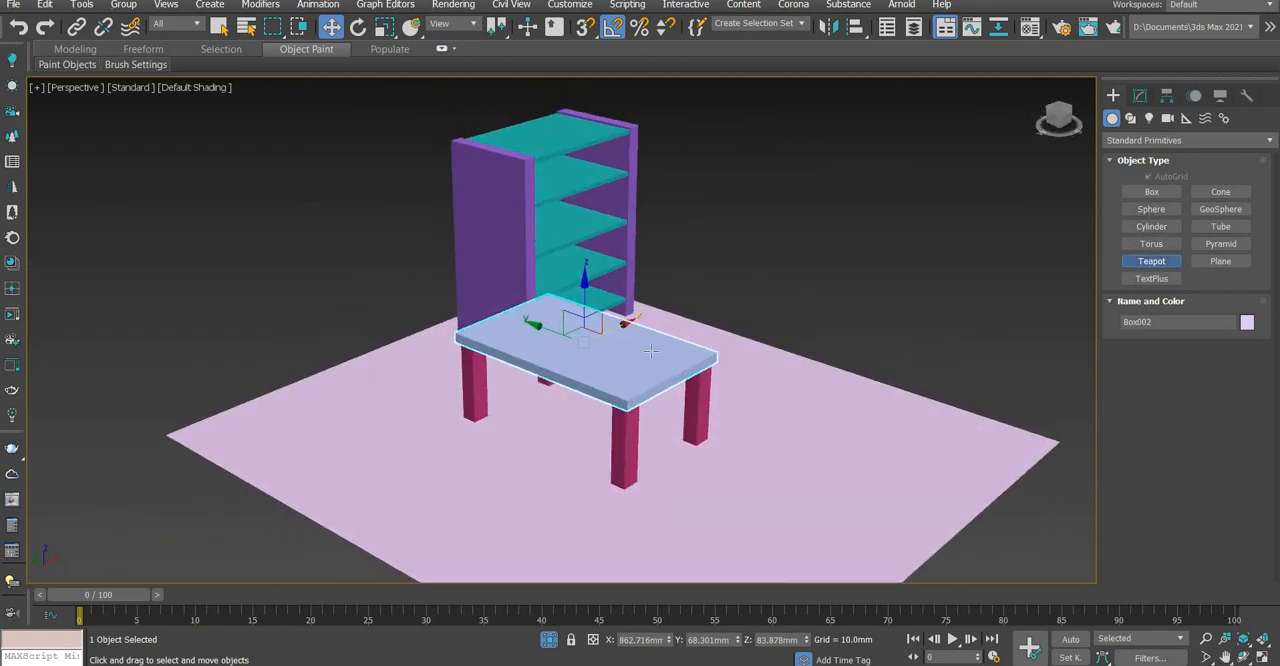
mouse_move(656, 366)
mouse_down()
mouse_move(631, 350)
mouse_move(643, 358)
mouse_up()
right_click(643, 358)
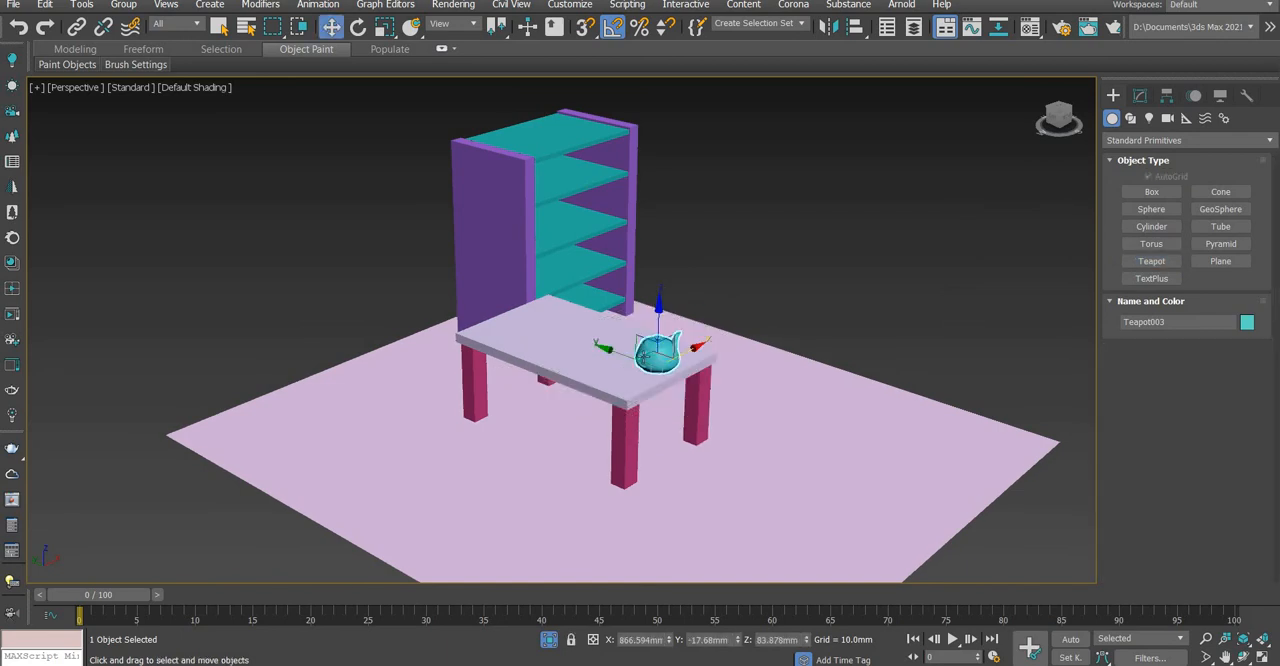
Create a box wall along the floor's front edge, about 637 mm long, 31 mm wide and 287 mm high, and finish the creation command
alt+middle_drag(643, 358, 1100, 220)
click(1151, 192)
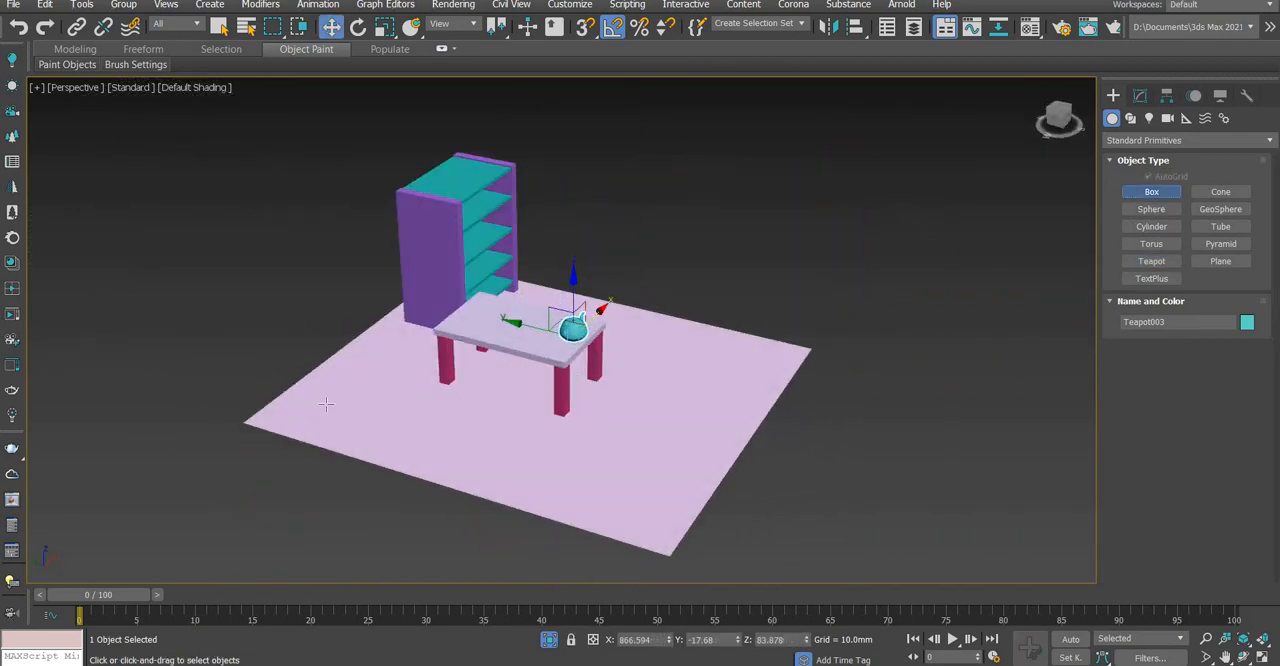
drag(248, 422, 667, 540)
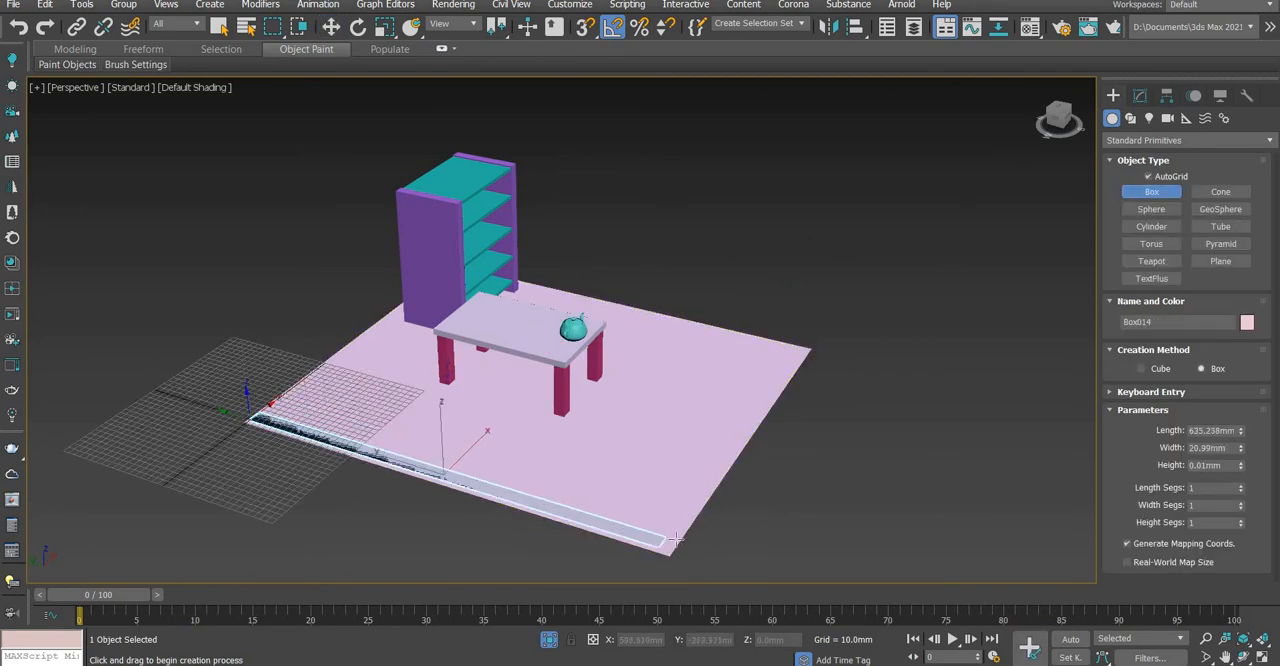
click(708, 352)
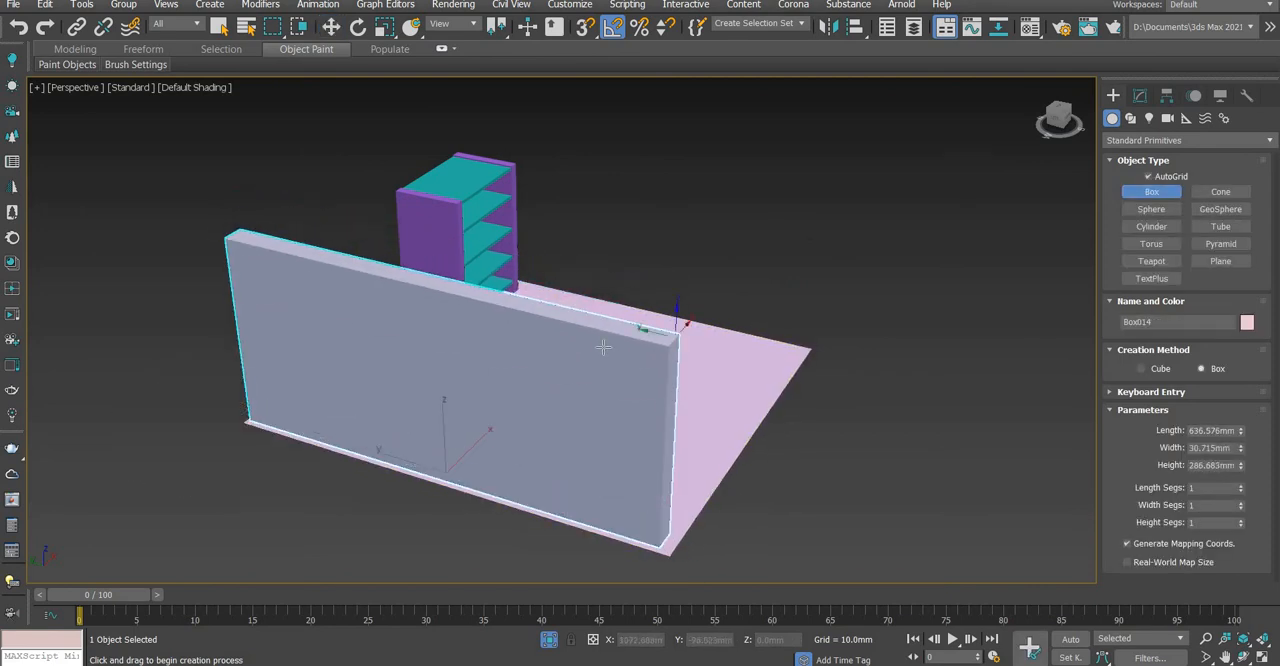
alt+middle_drag(688, 334, 545, 415)
middle_drag(671, 408, 528, 391)
key(w)
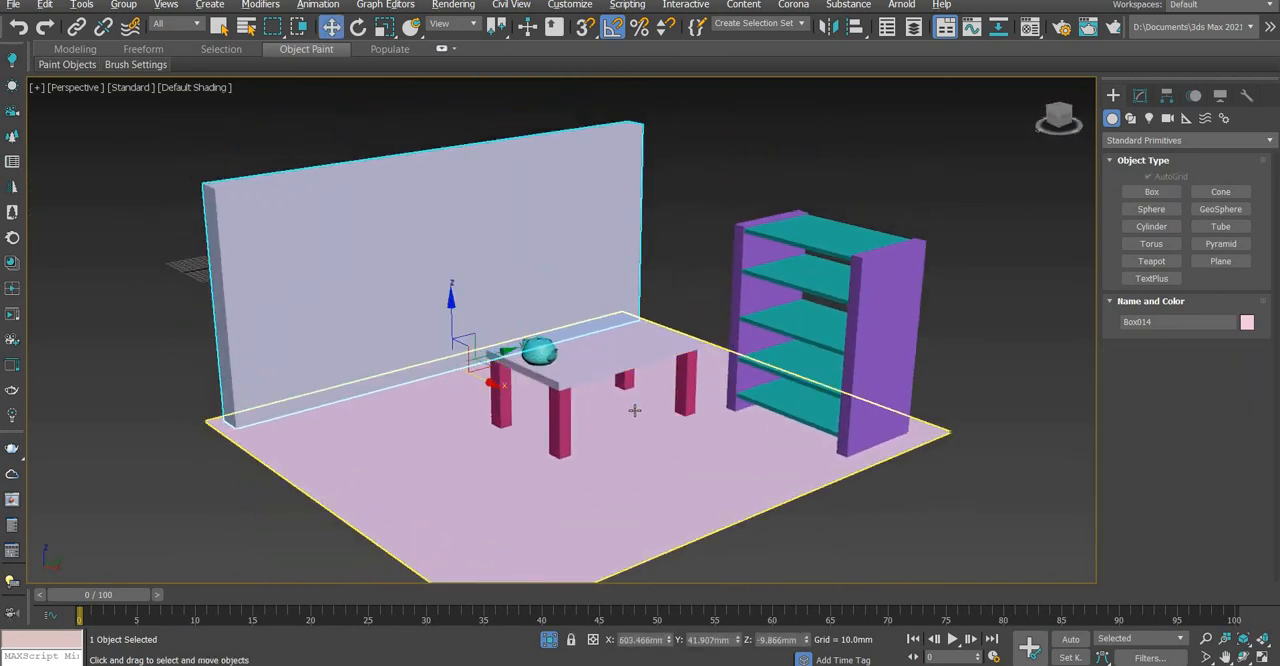
Change the floor plane's object color to green and deselect it
alt+middle_drag(634, 409, 640, 370)
drag(457, 520, 909, 237)
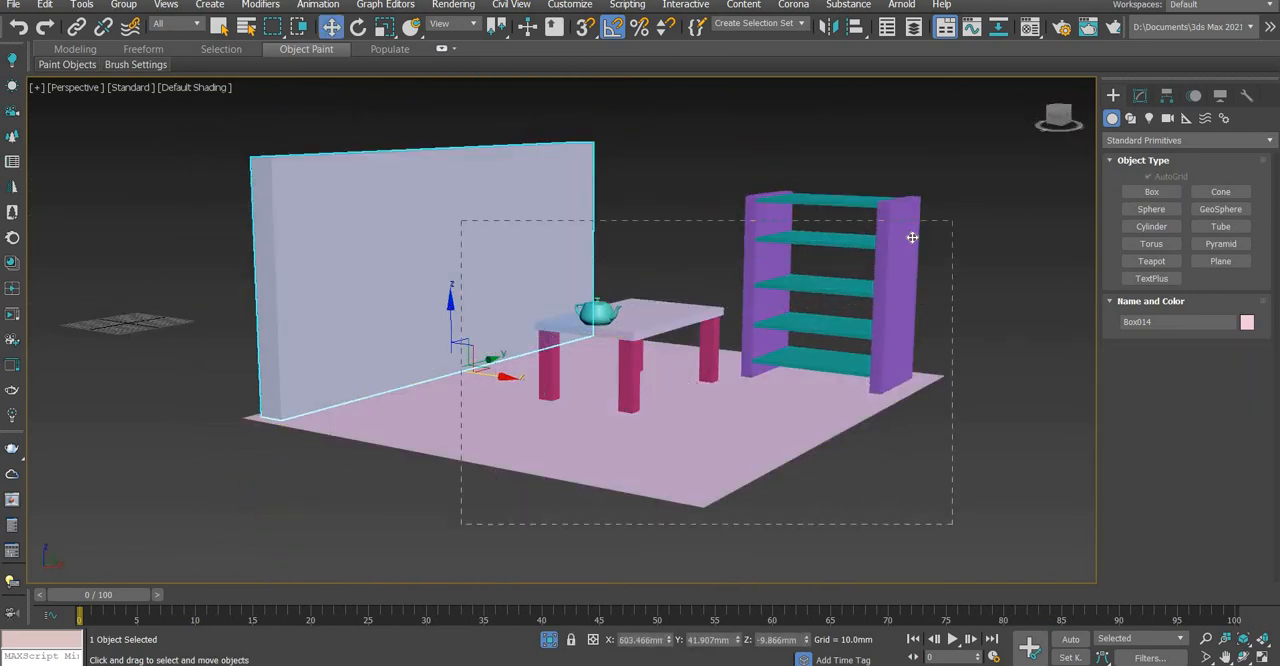
click(775, 400)
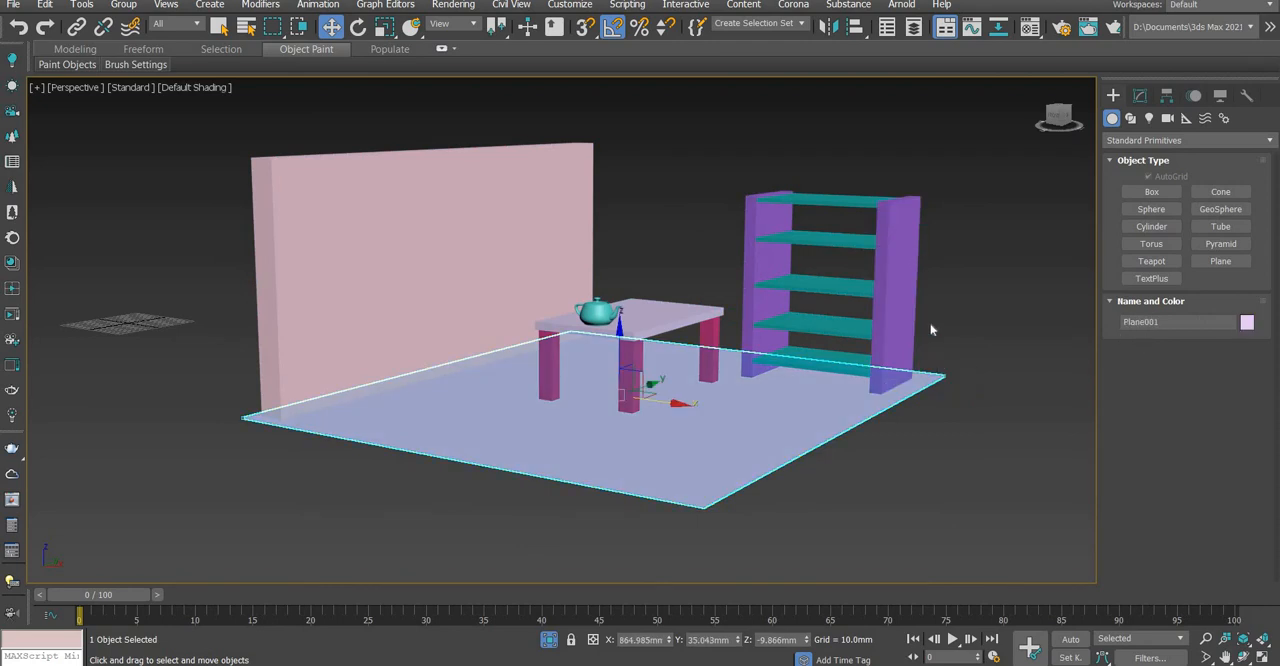
click(605, 323)
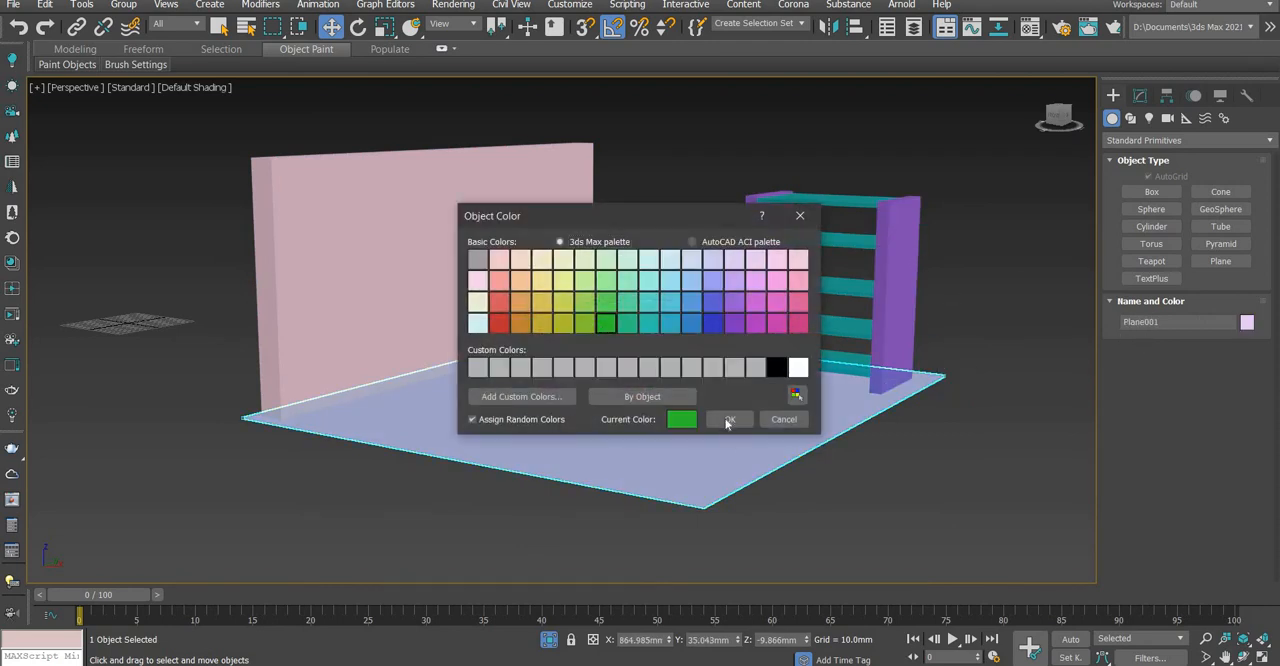
click(922, 467)
Place a TextPlus object on the wall's inner face using AutoGrid and scale it up uniformly to about 377%
alt+middle_drag(680, 305, 662, 372)
middle_drag(662, 372, 605, 242)
middle_drag(600, 250, 590, 365)
mouse_move(590, 365)
alt+middle_down()
mouse_move(597, 374)
mouse_move(577, 362)
alt+middle_up()
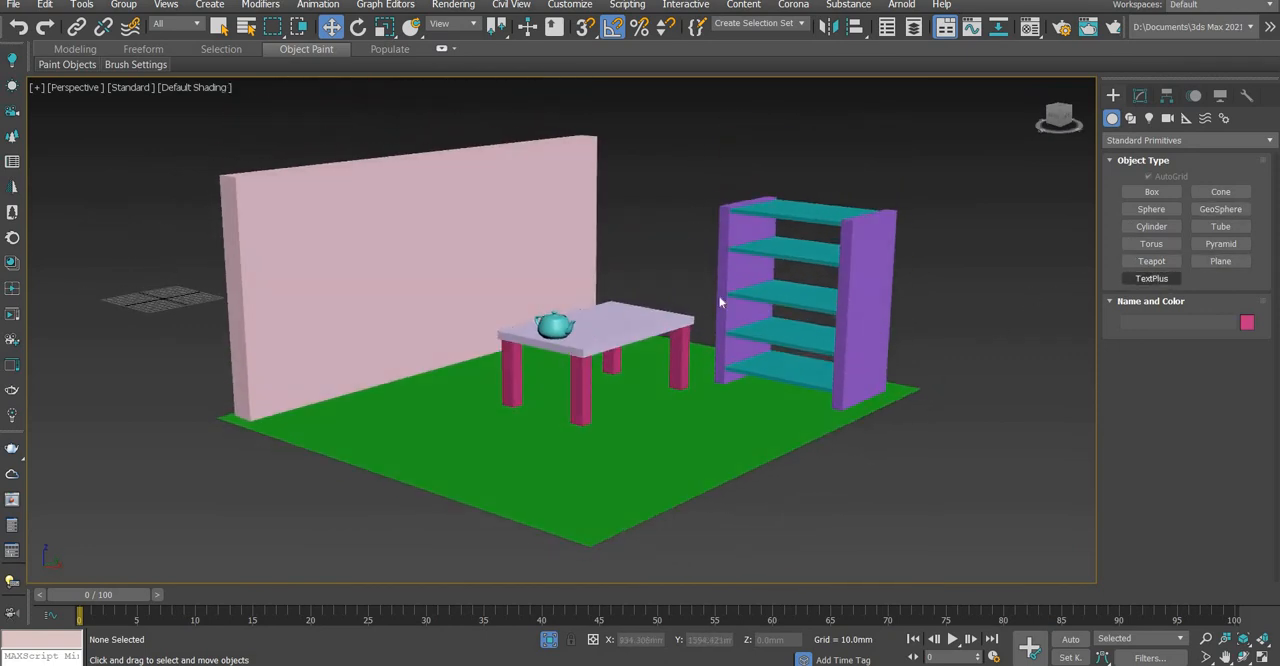
click(405, 262)
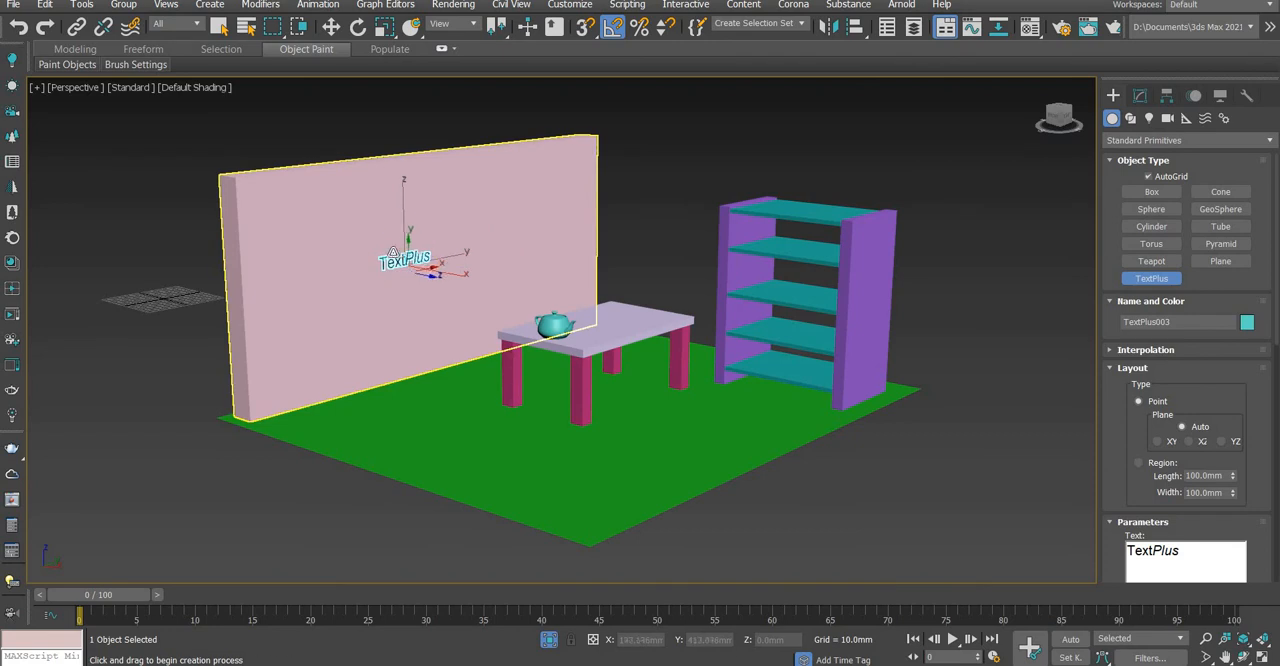
key(r)
drag(411, 260, 470, 40)
Replace the wall text with "BASIC 3D MAX" on the first line and "TAGALOG" on the second
click(1140, 95)
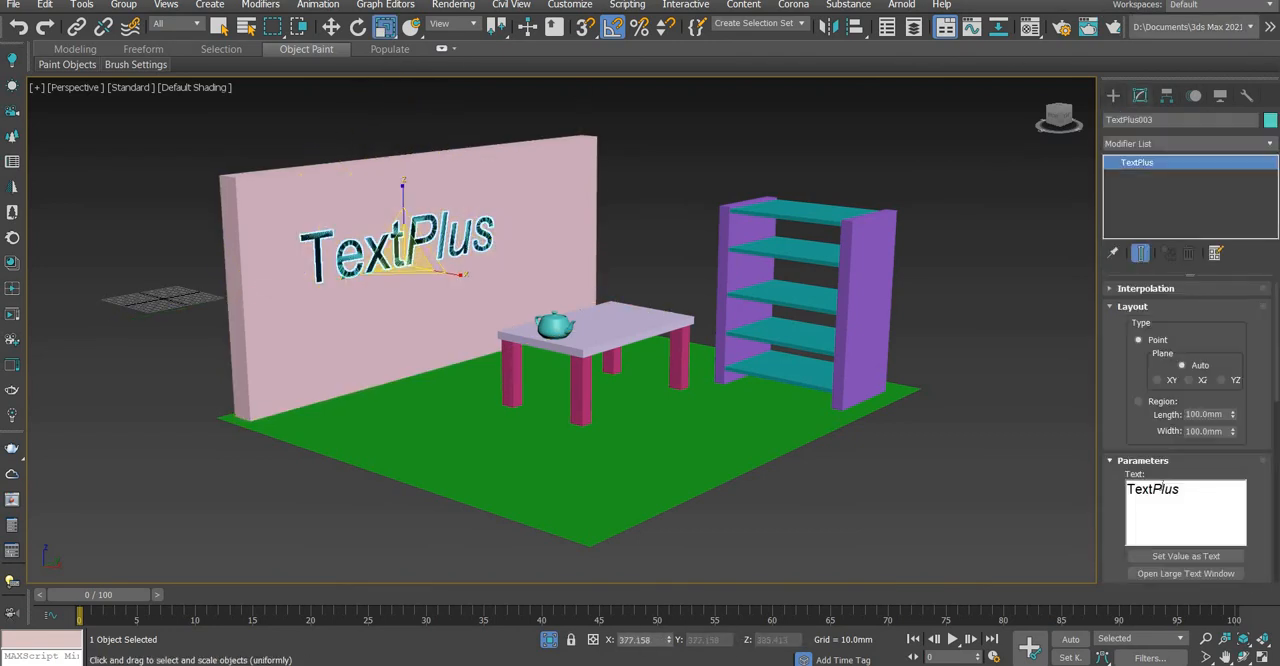
drag(1183, 490, 1080, 488)
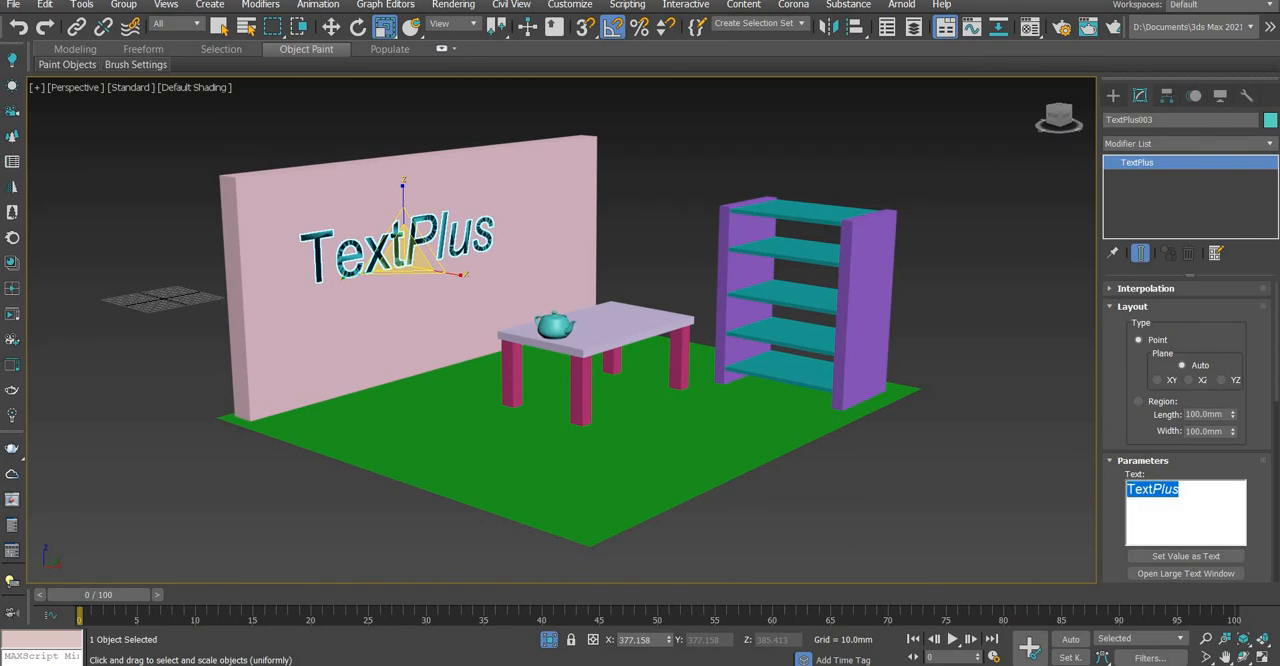
text(BASIC)
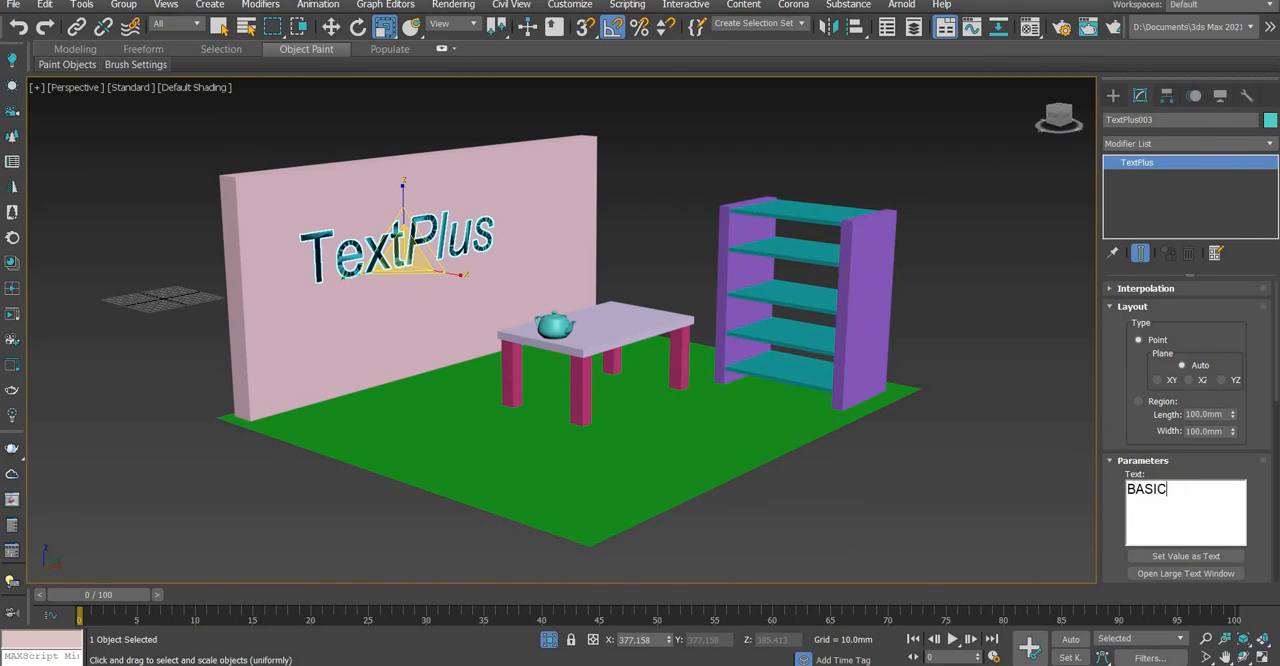
text( 3D)
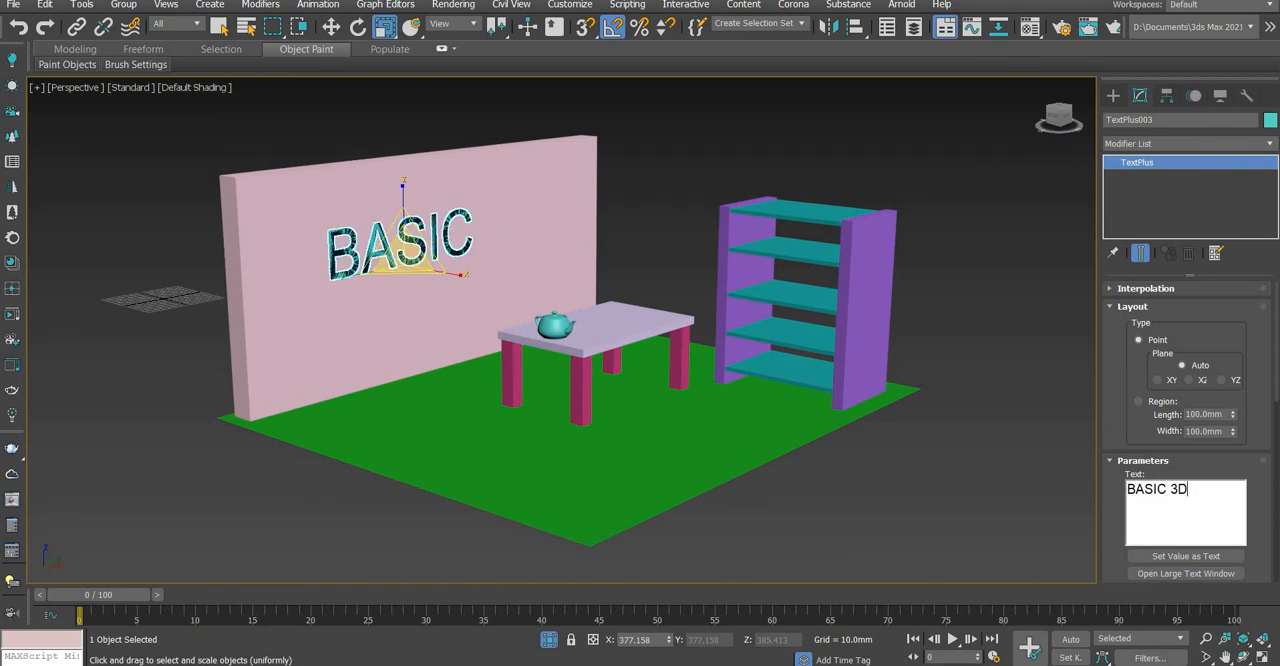
text( MAX)
key(Return)
text(TAGALOG)
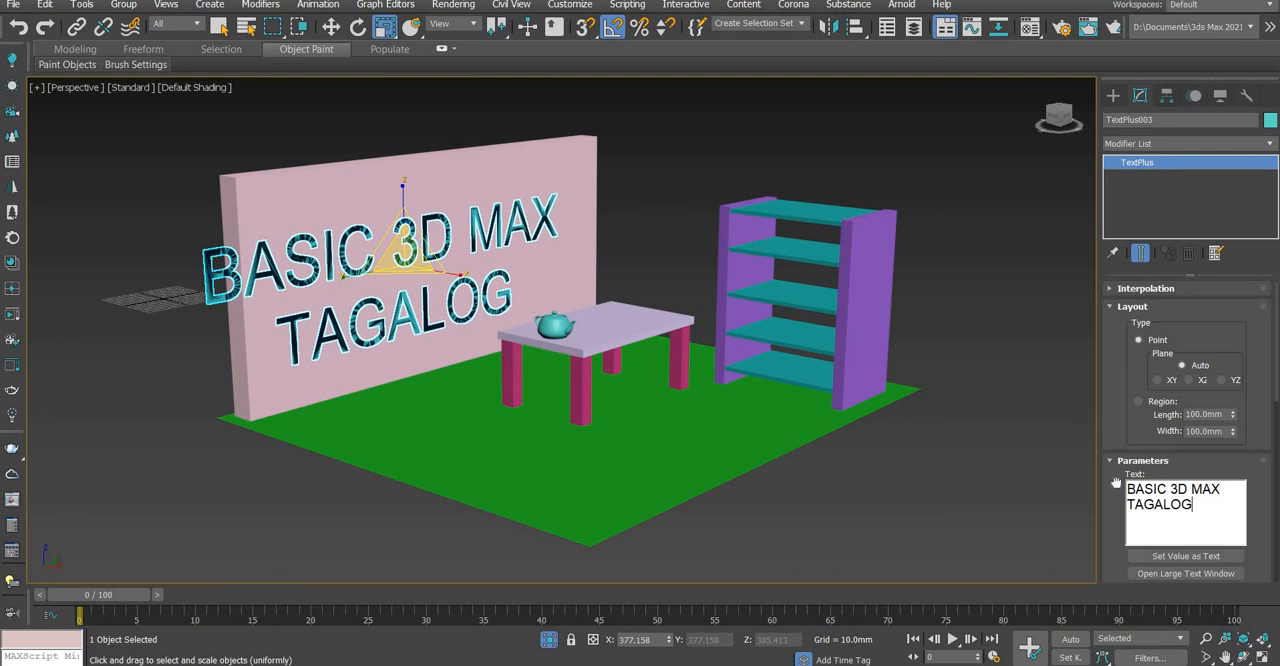
Extrude the wall text by 3.23 mm
scroll(1129, 550, down, 2)
scroll(1125, 541, up, 2)
click(1112, 289)
click(1120, 288)
scroll(1127, 412, down, 4)
scroll(1127, 385, down, 1)
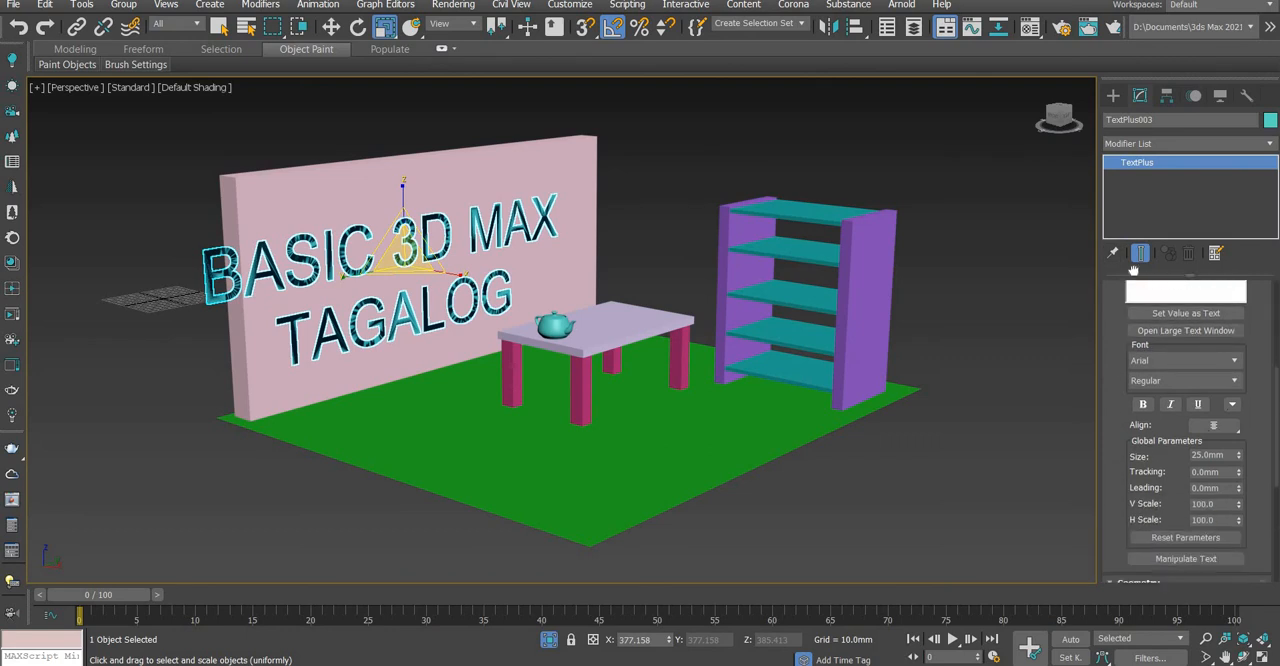
scroll(1133, 270, down, 6)
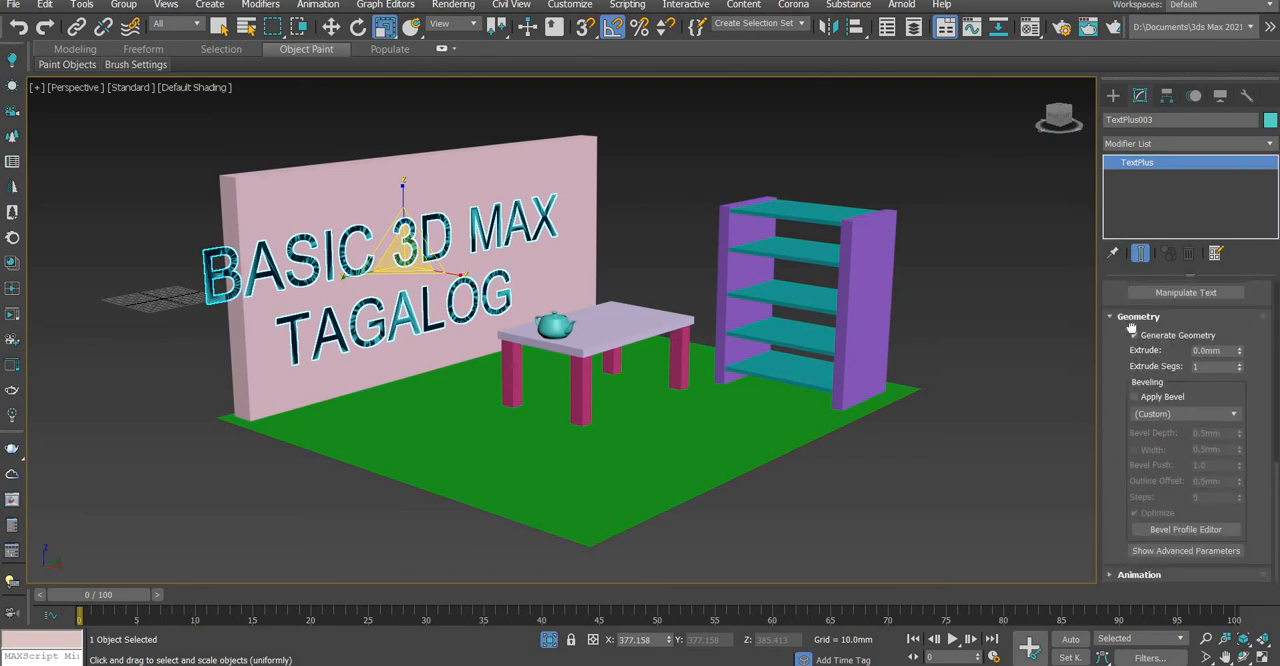
scroll(1120, 536, up, 5)
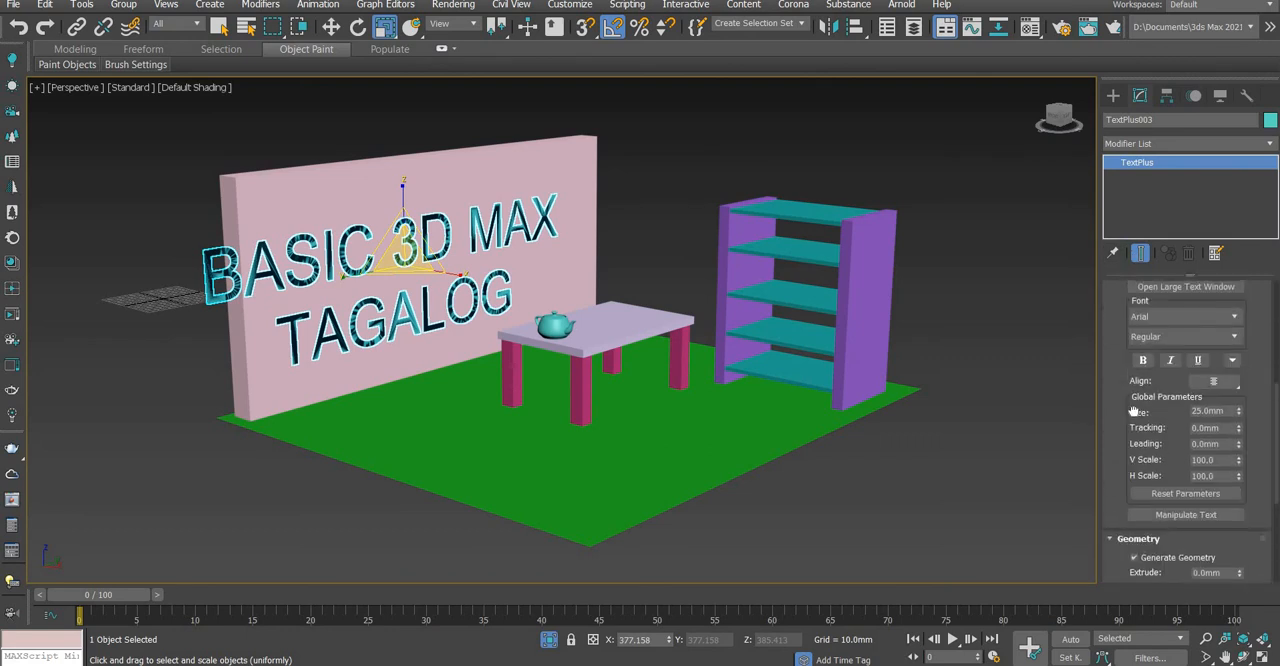
scroll(1133, 411, down, 5)
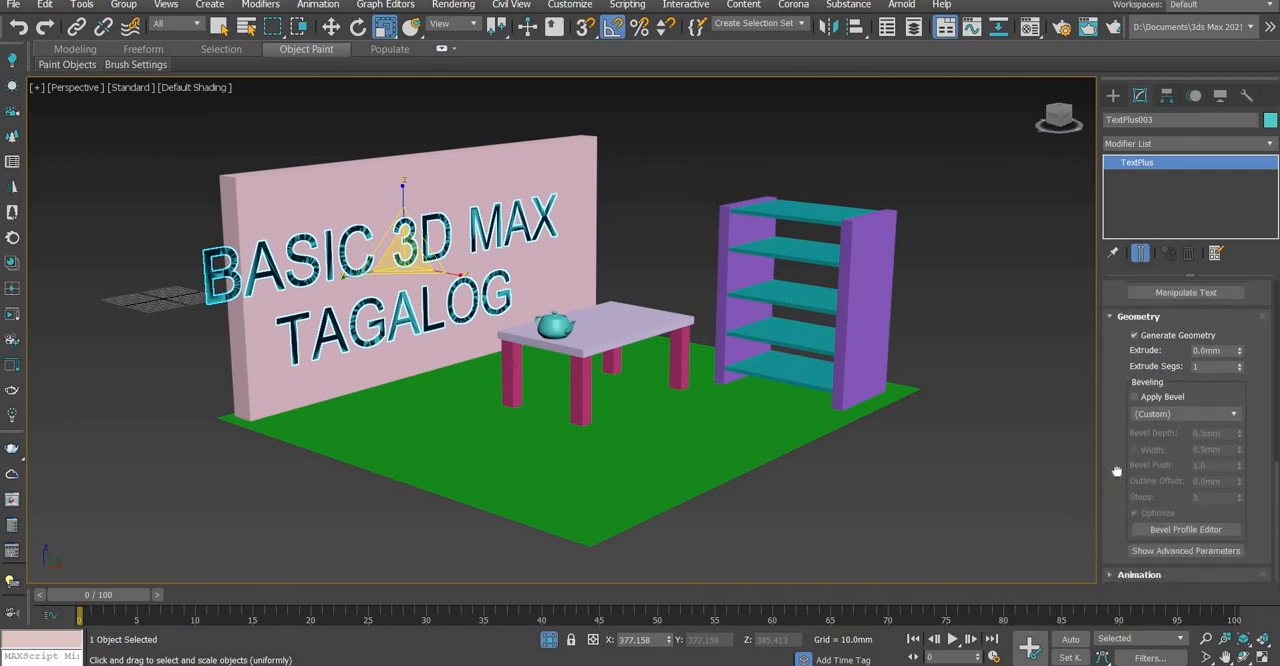
drag(1117, 473, 1118, 483)
drag(1239, 362, 1240, 333)
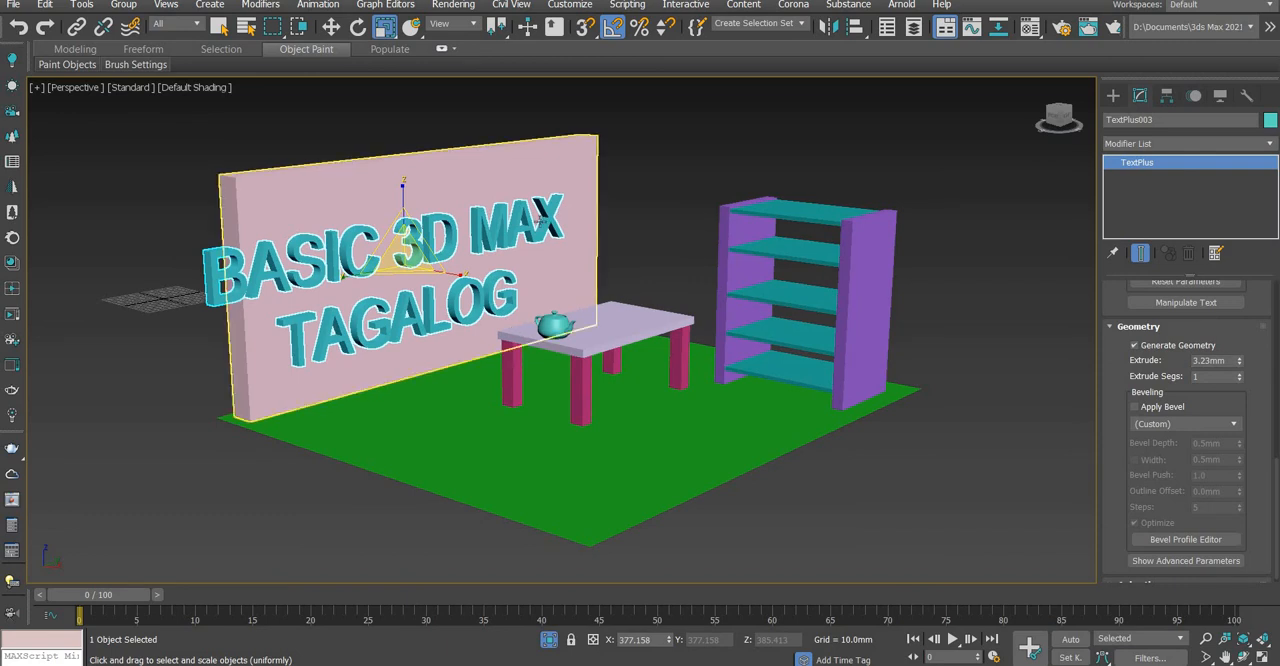
Move the wall text along the wall so both lines fit within its face
alt+middle_drag(538, 210, 500, 226)
key(w)
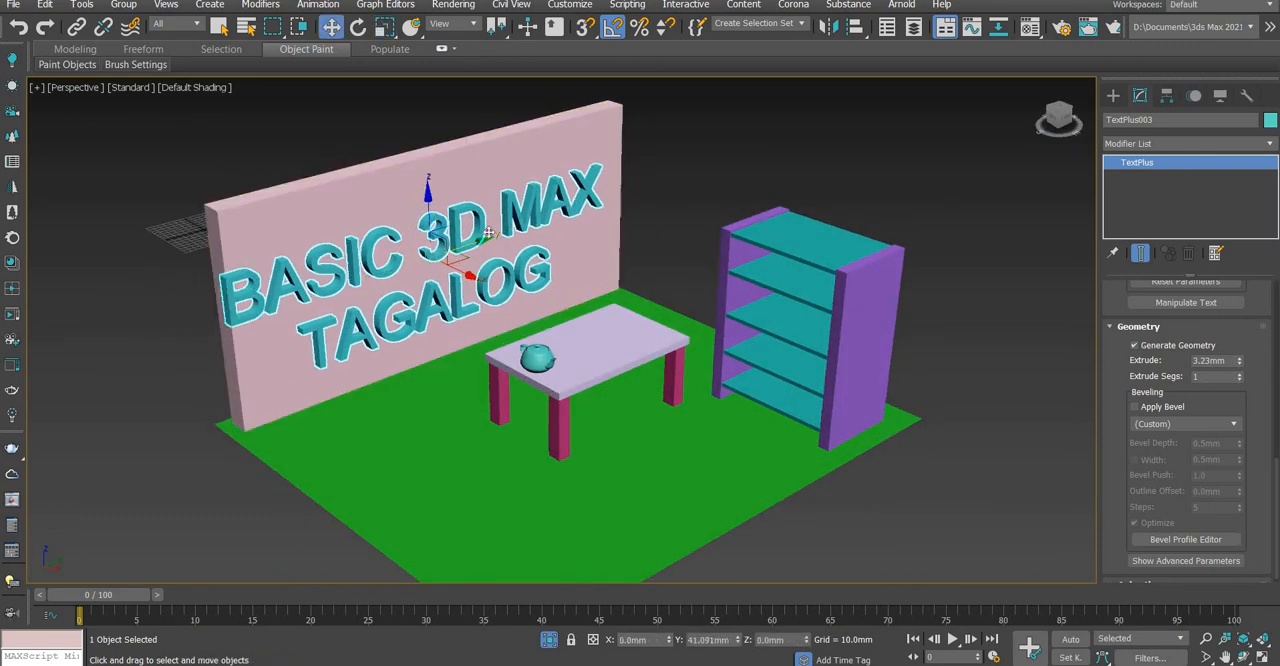
drag(488, 233, 509, 229)
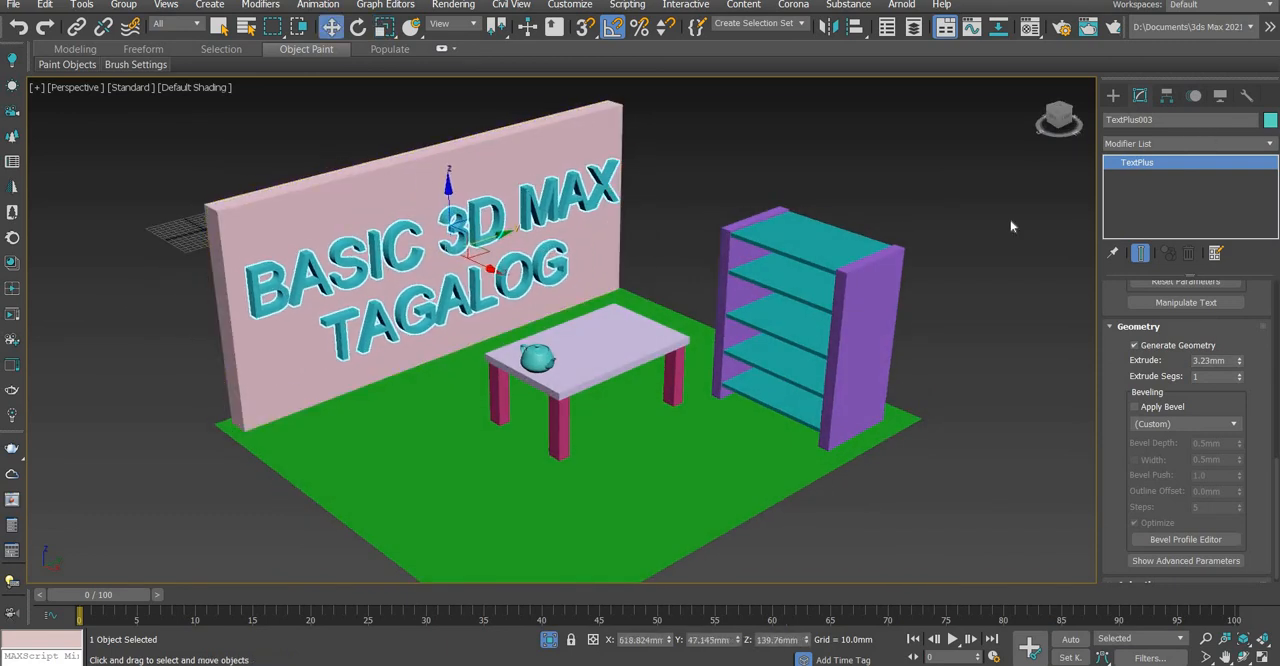
Change the wall text's object color to green and deselect it
click(1270, 120)
click(608, 323)
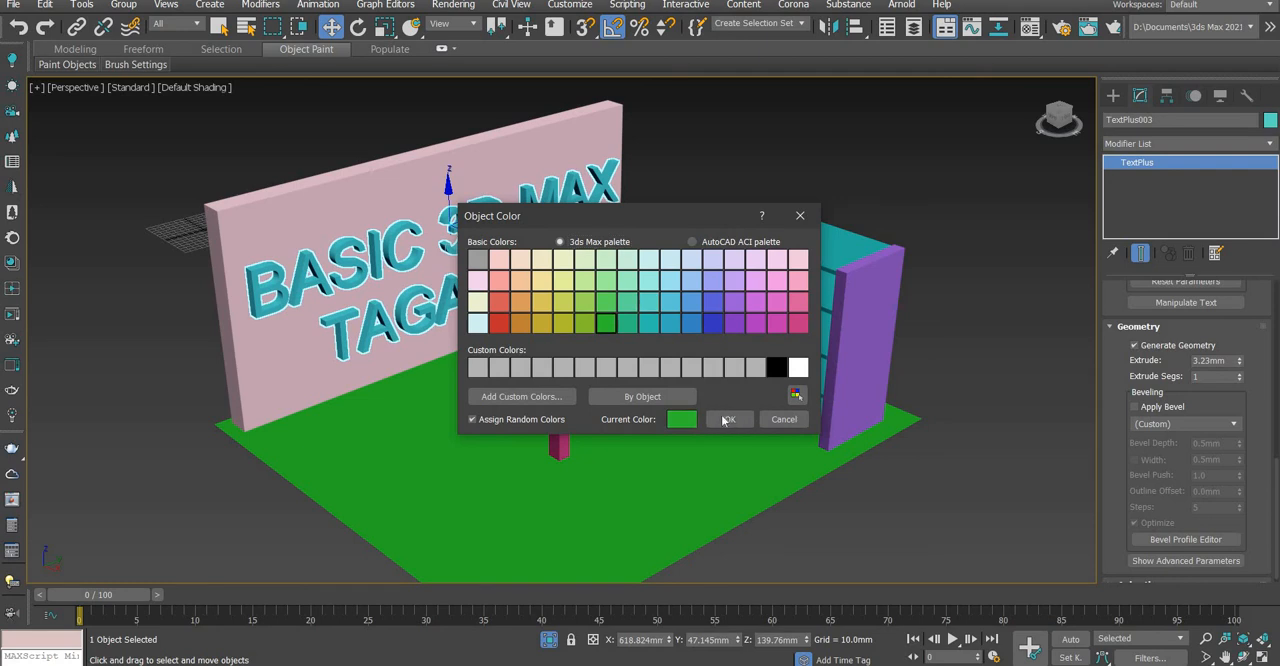
click(724, 420)
click(786, 140)
Examine the furnished scene from different angles and distances, and select the wall text and the tabletop in turn
alt+middle_drag(658, 327, 612, 322)
click(1204, 640)
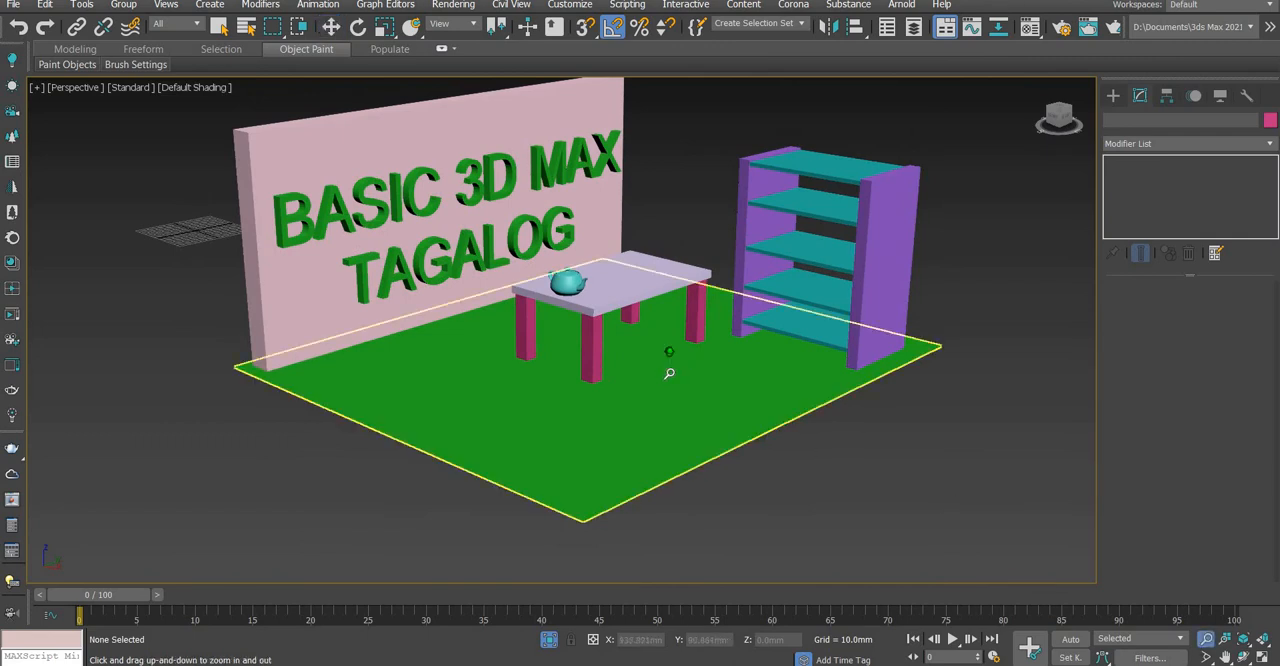
drag(669, 373, 665, 349)
middle_drag(665, 349, 657, 383)
key(w)
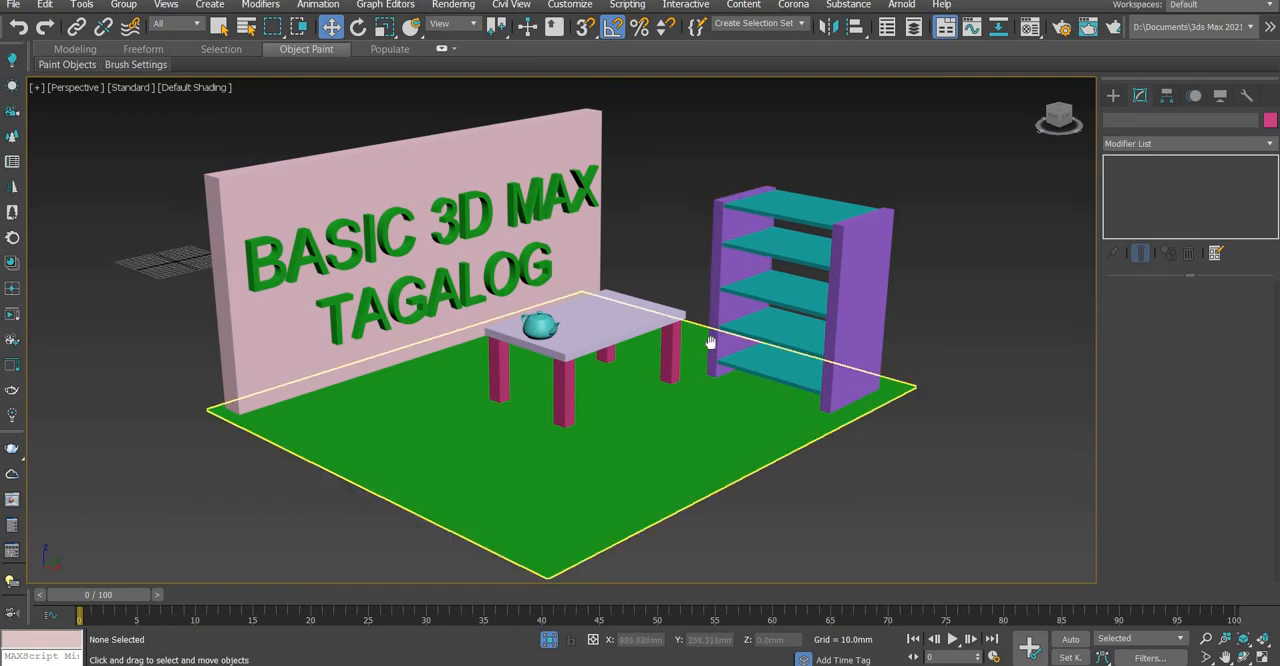
middle_drag(710, 342, 743, 328)
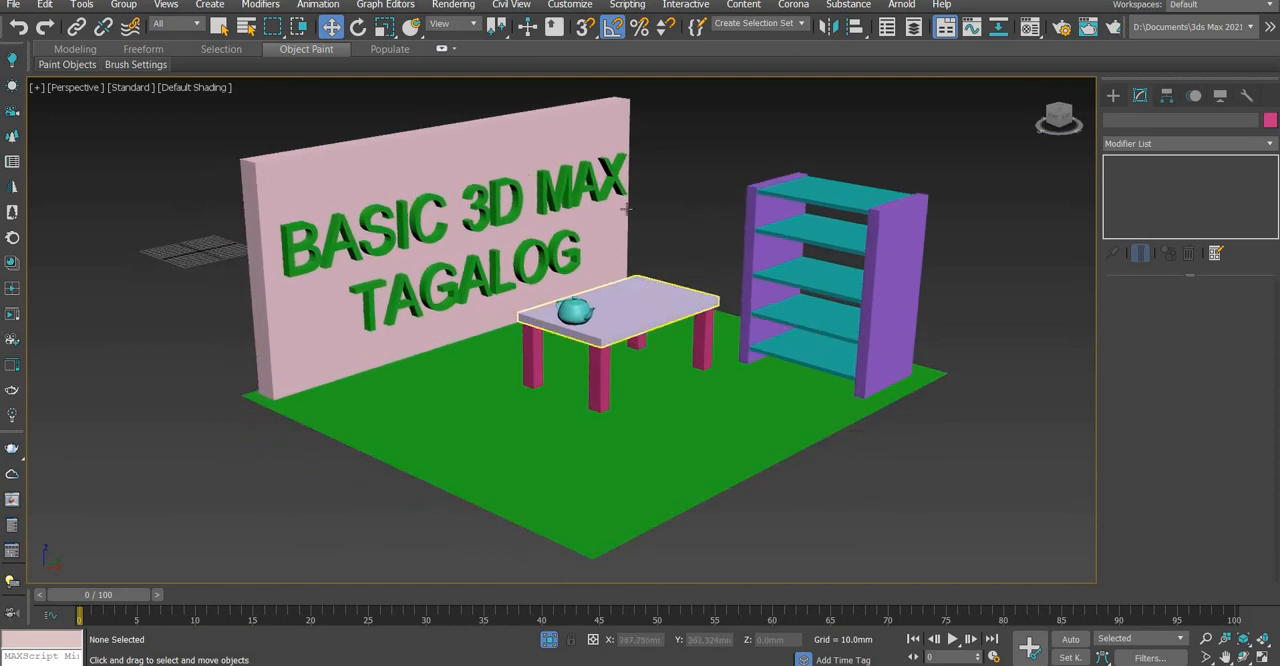
click(555, 182)
click(607, 317)
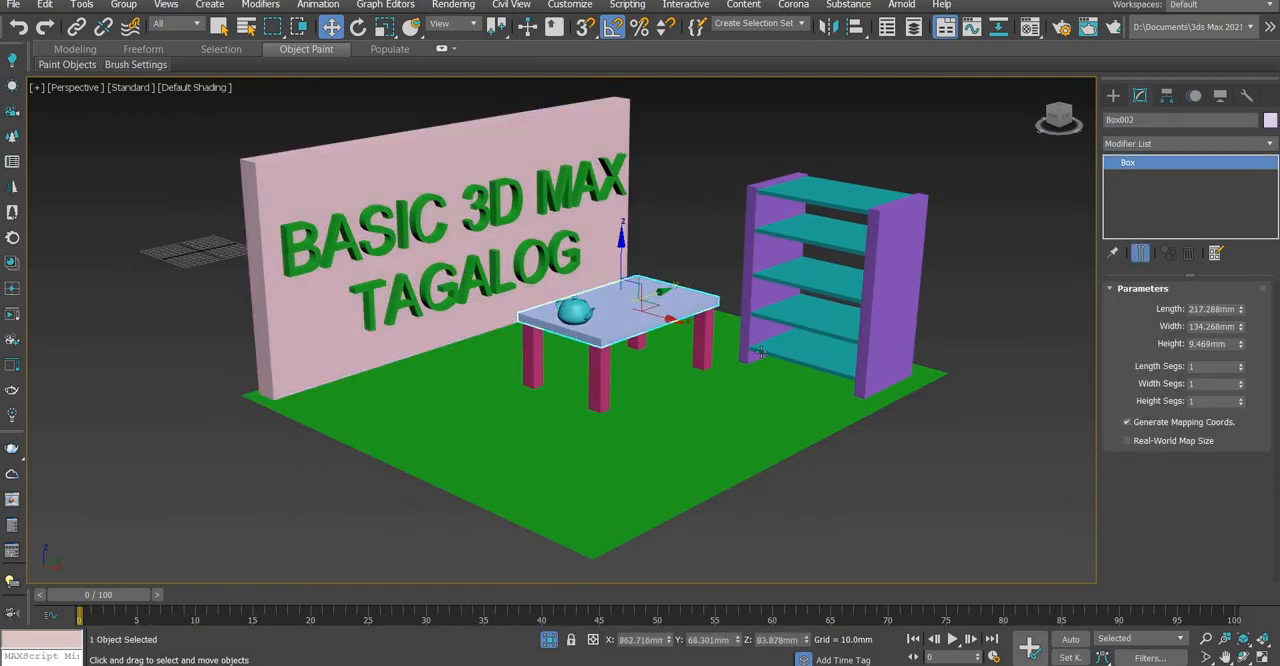
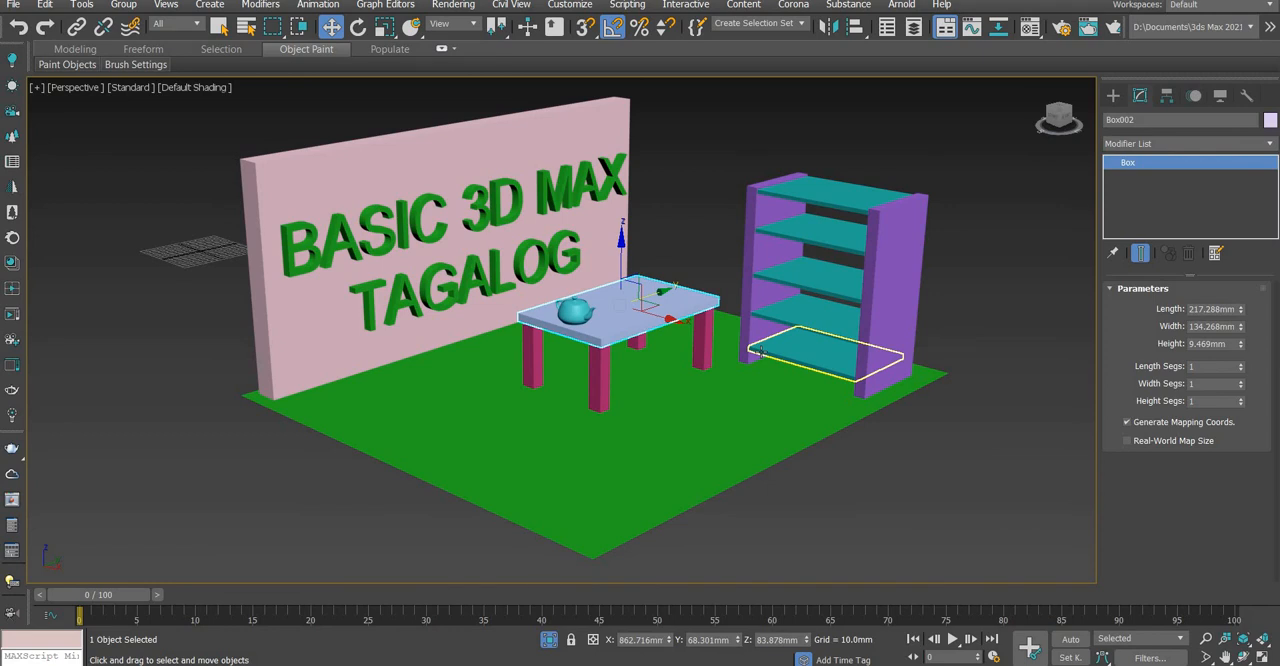
Select the tabletop and view the furnished scene more closely with the Zoom tool
click(640, 320)
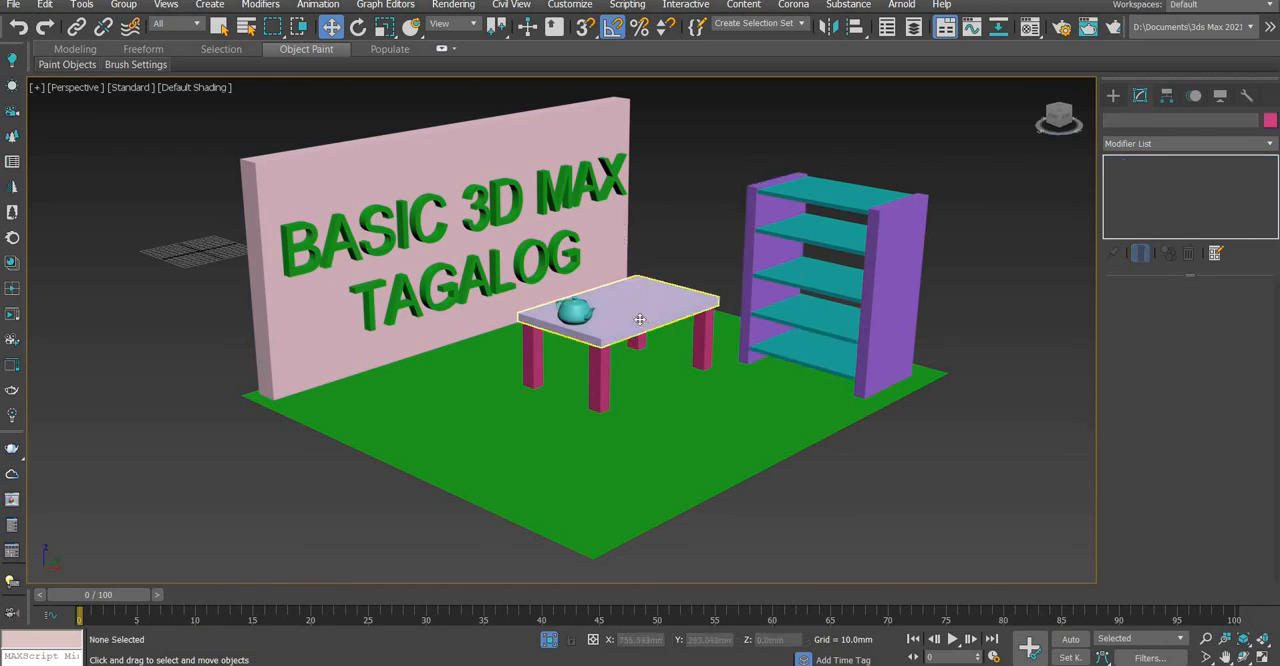
scroll(640, 320, up, 2)
scroll(640, 320, down, 2)
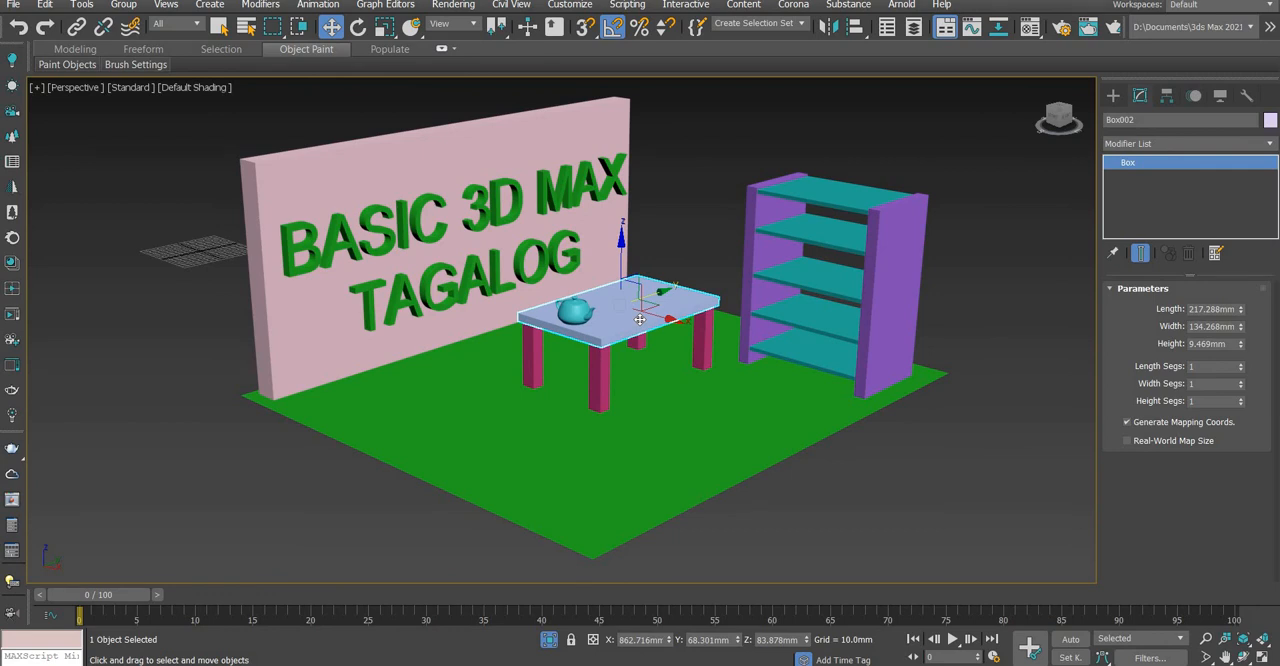
click(1205, 639)
scroll(677, 353, up, 3)
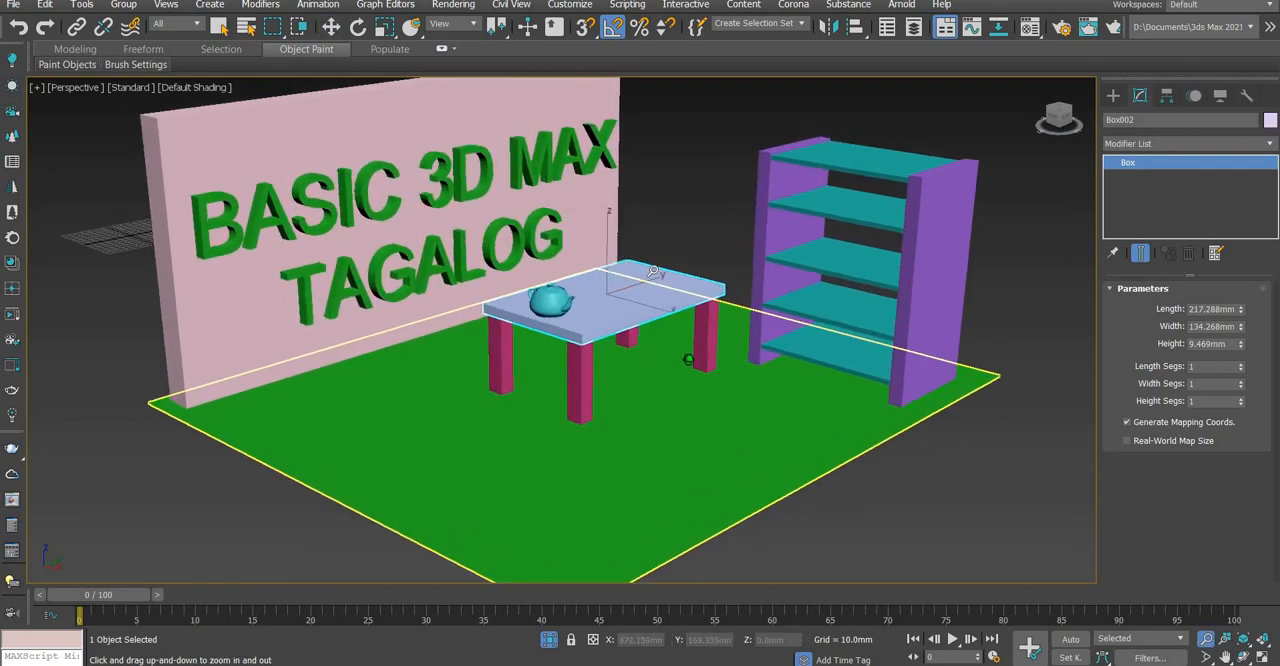
mouse_move(634, 363)
middle_down()
mouse_move(637, 348)
mouse_move(652, 351)
middle_up()
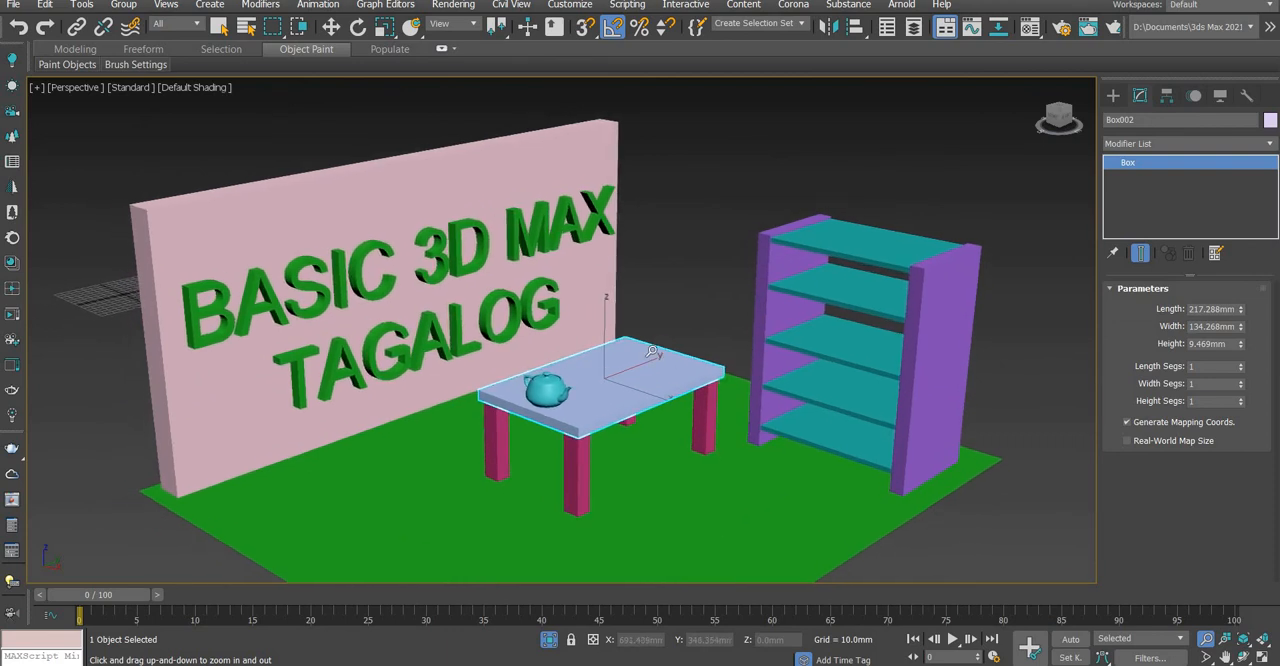